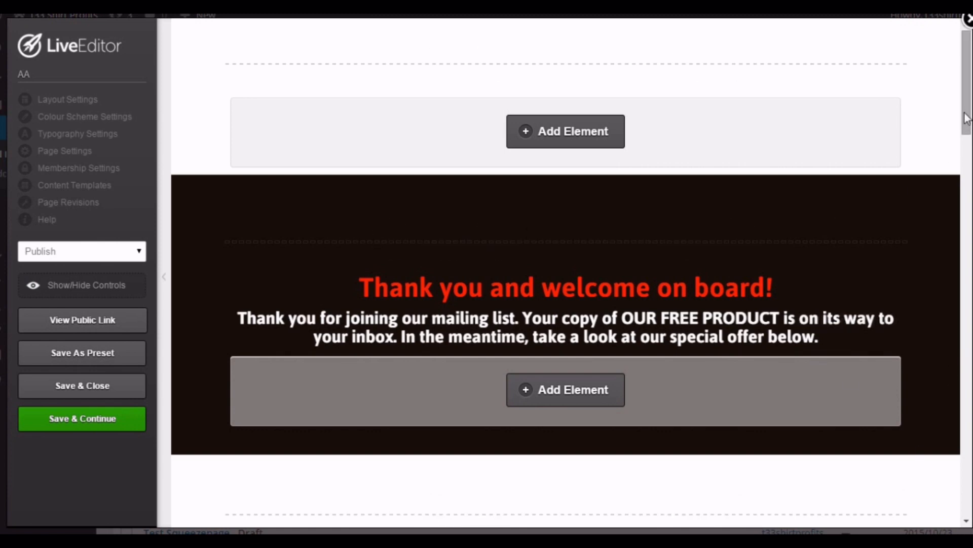
Scroll through the thank-you page in the OptimizePress LiveEditor to review its content.
left_click_drag(967, 118, 966, 136)
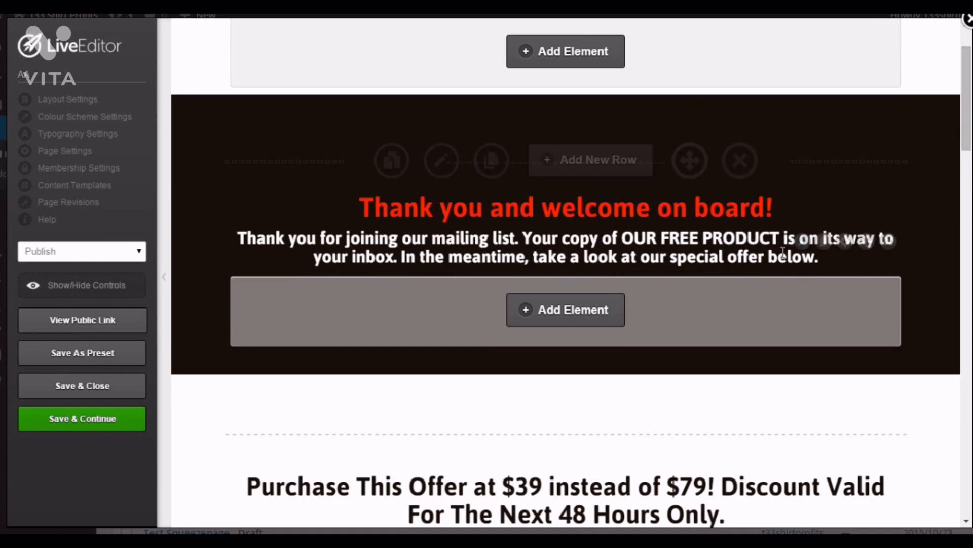
scroll(785, 260, "down", 3)
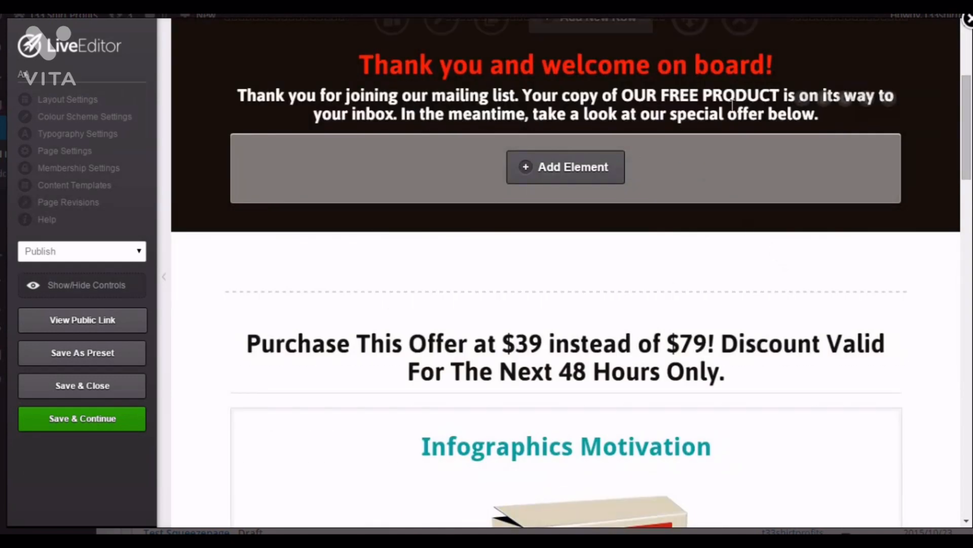
scroll(683, 278, "down", 2)
scroll(683, 278, "down", 2)
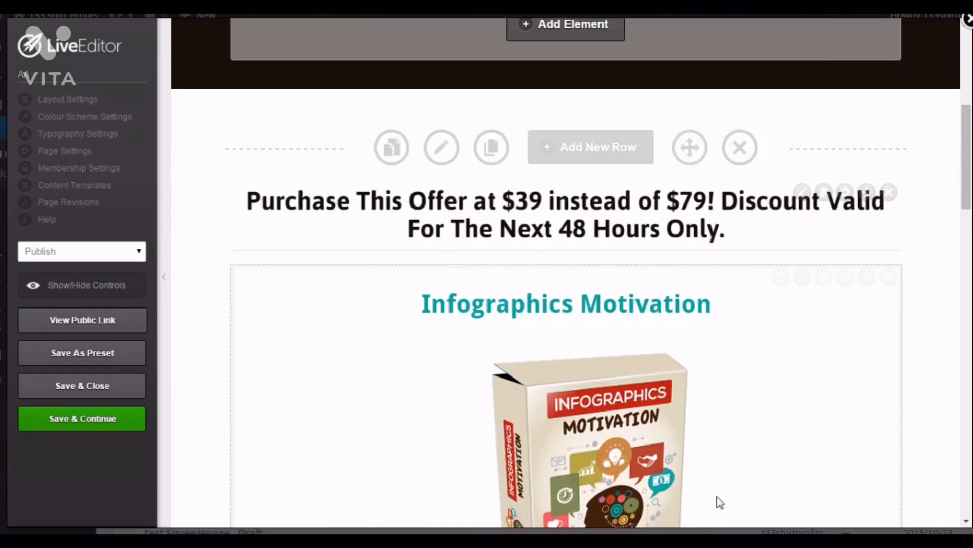
scroll(667, 389, "down", 6)
scroll(671, 375, "down", 5)
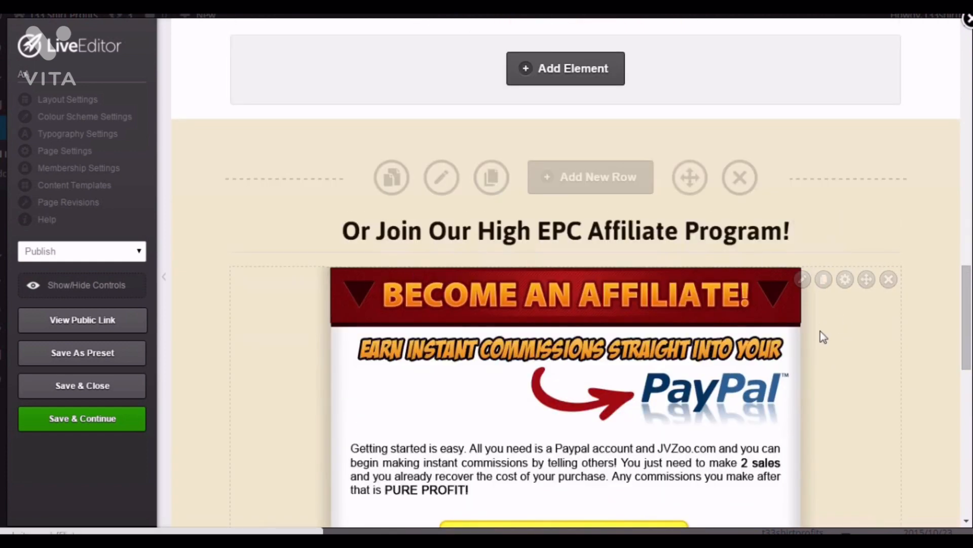
scroll(806, 335, "up", 10)
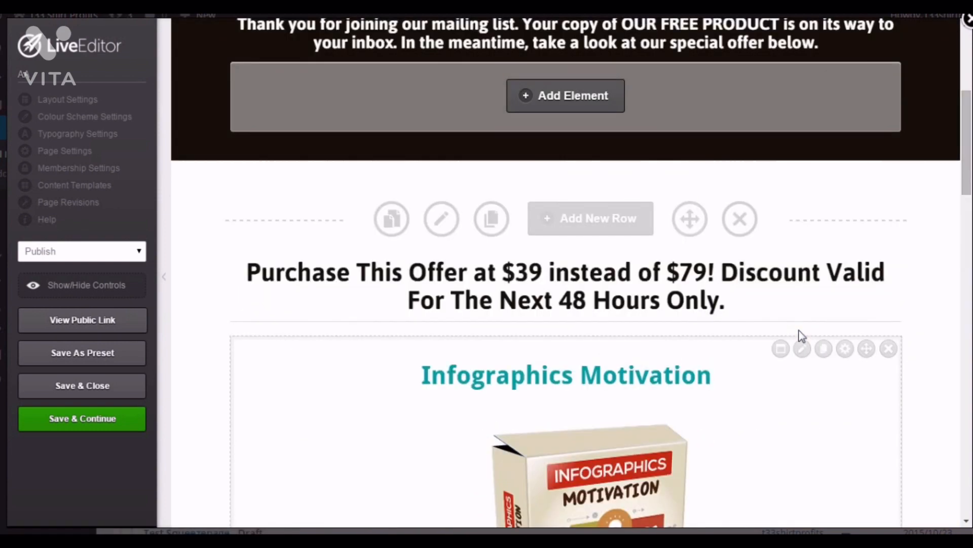
scroll(794, 332, "down", 1)
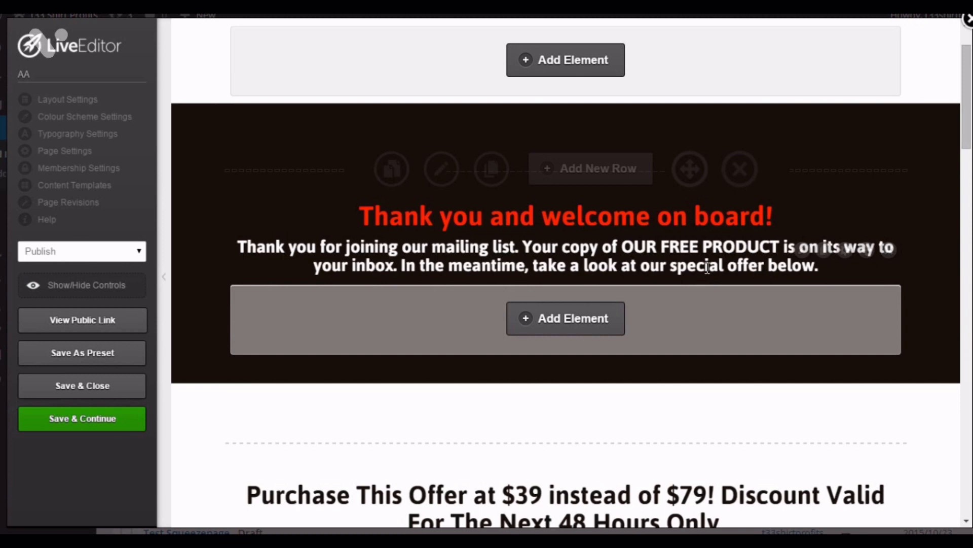
scroll(730, 289, "down", 3)
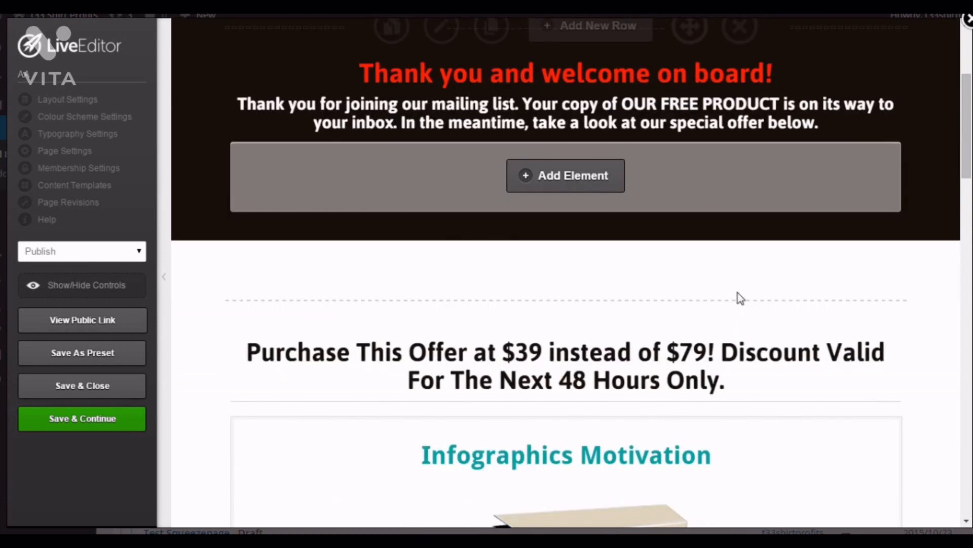
scroll(740, 295, "down", 2)
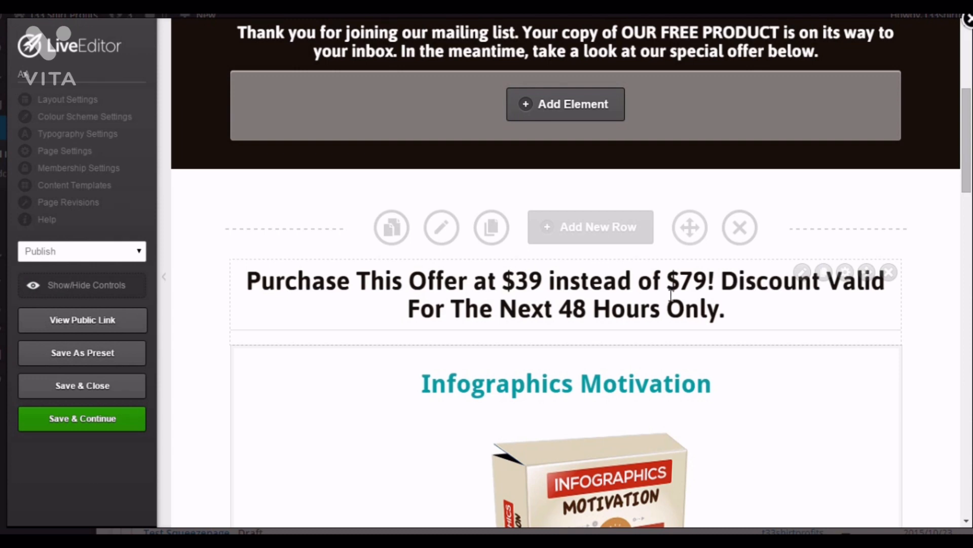
scroll(671, 294, "down", 3)
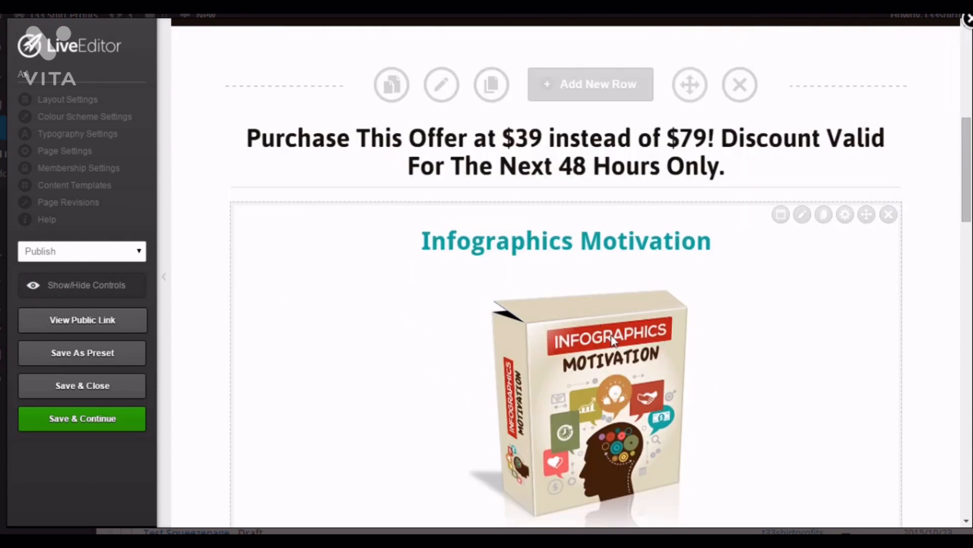
scroll(613, 340, "down", 6)
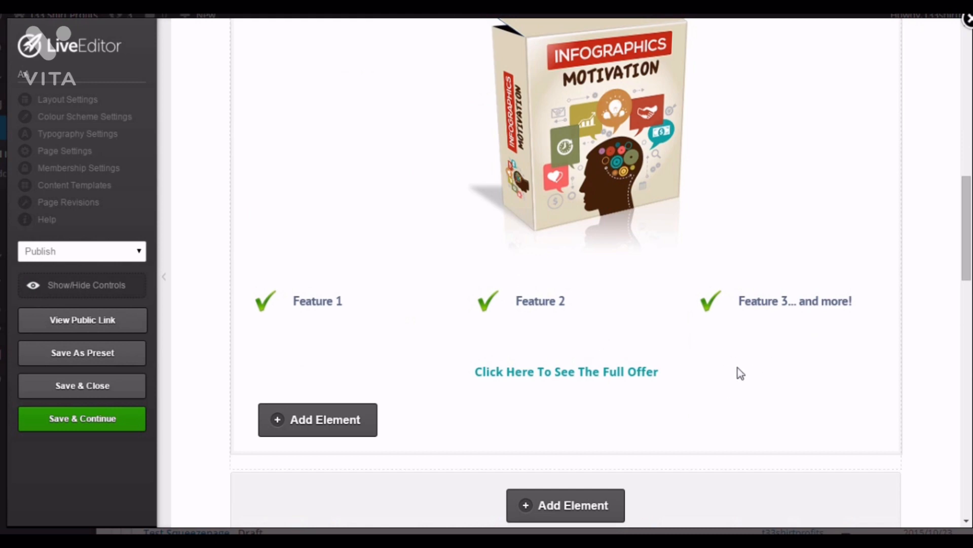
scroll(616, 332, "up", 2)
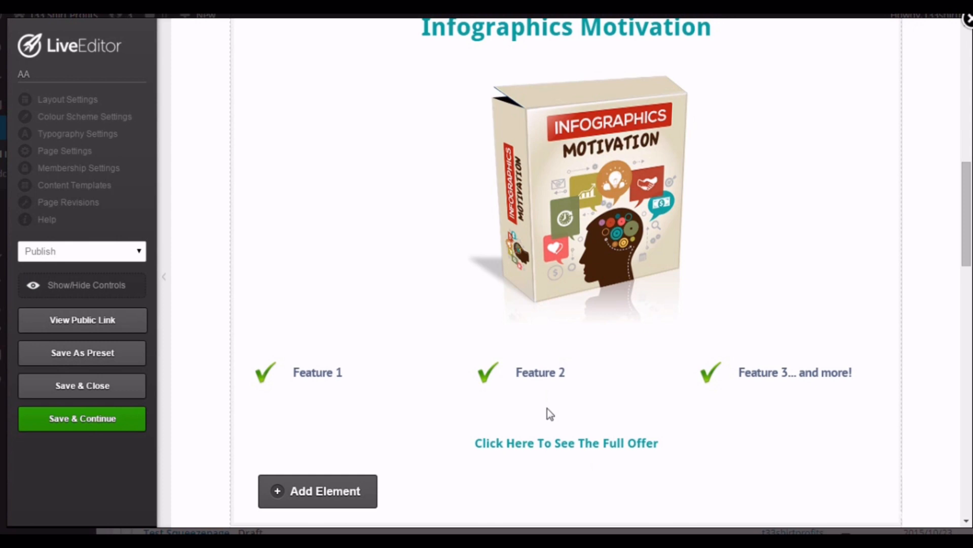
scroll(551, 413, "down", 8)
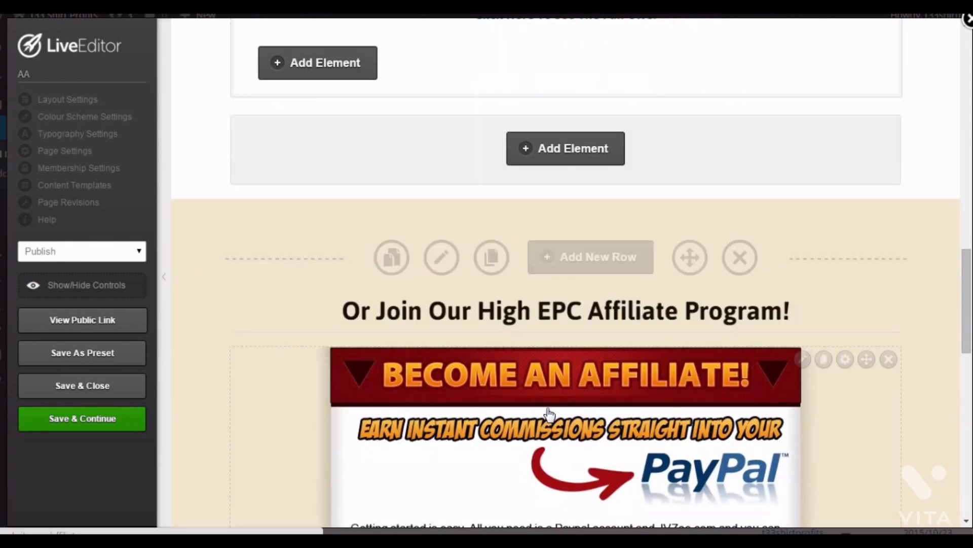
scroll(550, 414, "down", 1)
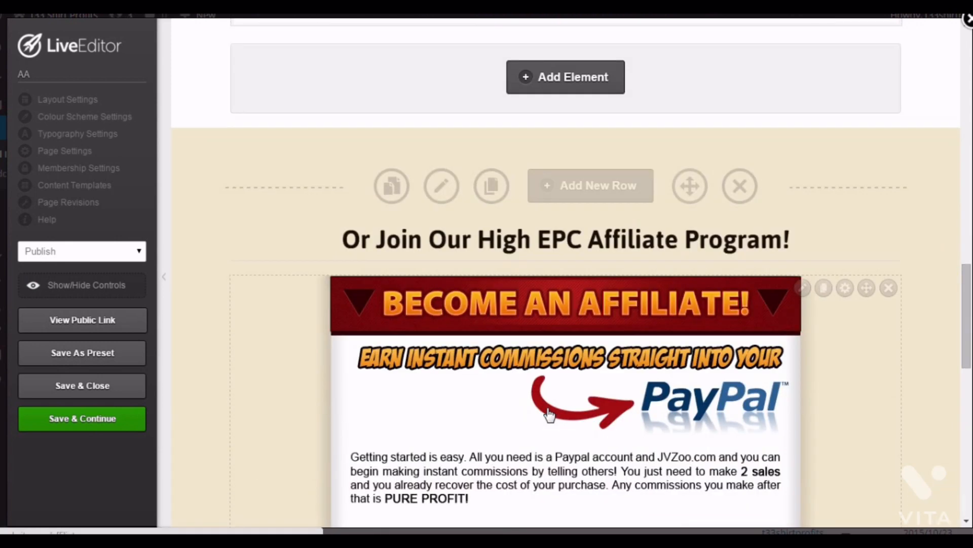
scroll(550, 413, "down", 1)
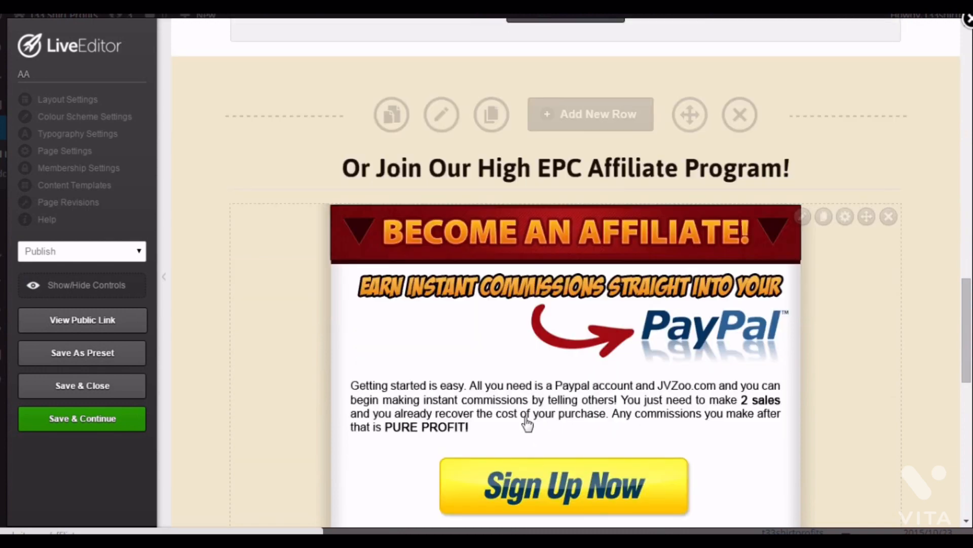
scroll(546, 421, "down", 1)
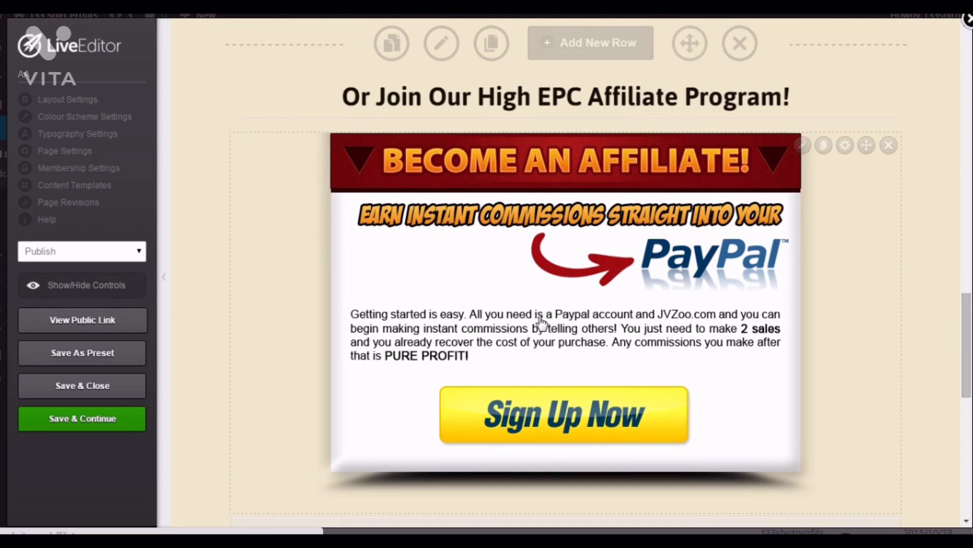
Review and apply the affiliate banner image's settings, then scroll to the page bottom.
left_click(803, 146)
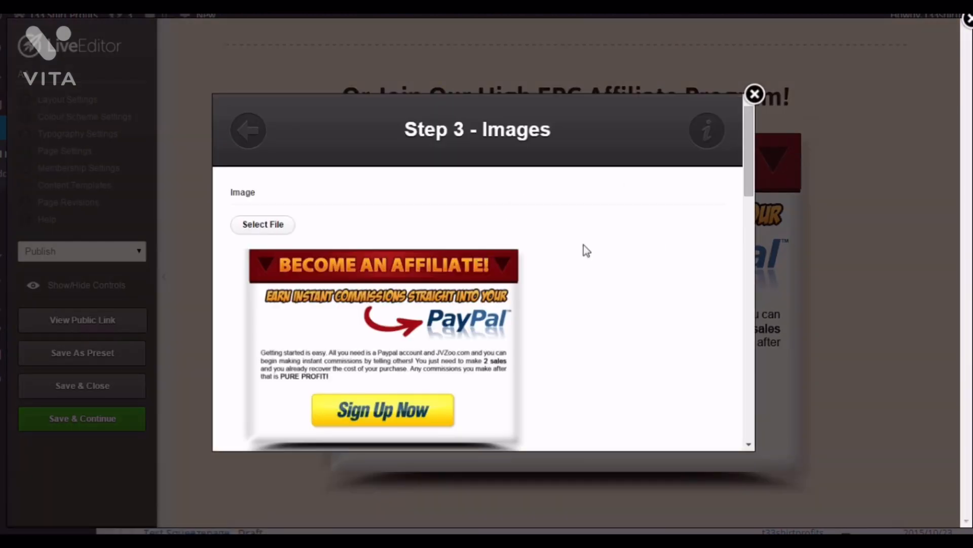
scroll(659, 238, "down", 3)
scroll(659, 239, "down", 8)
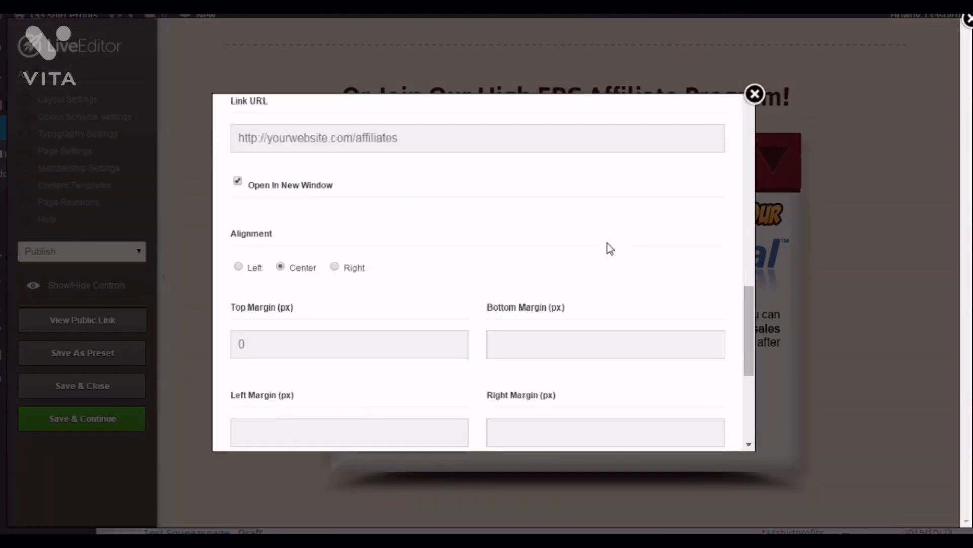
scroll(609, 246, "up", 1)
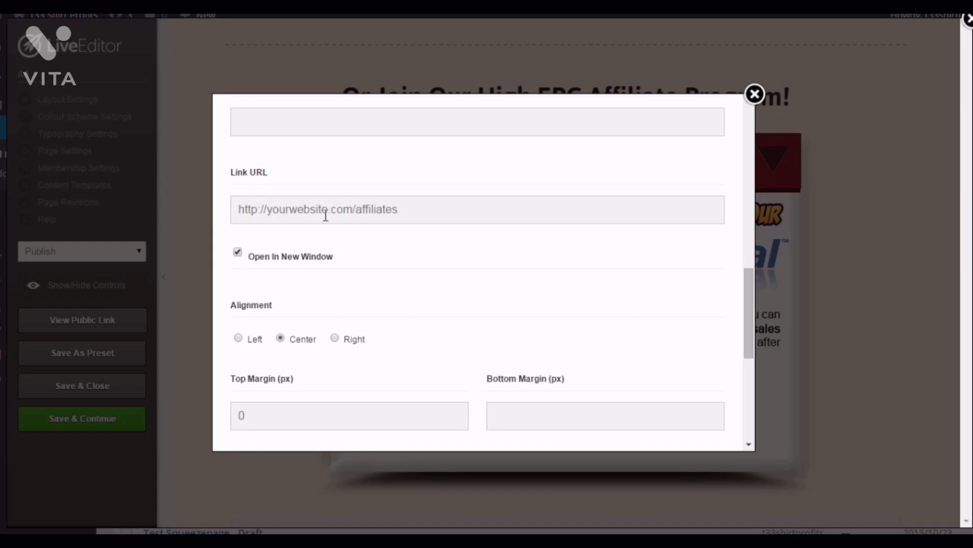
scroll(570, 330, "down", 6)
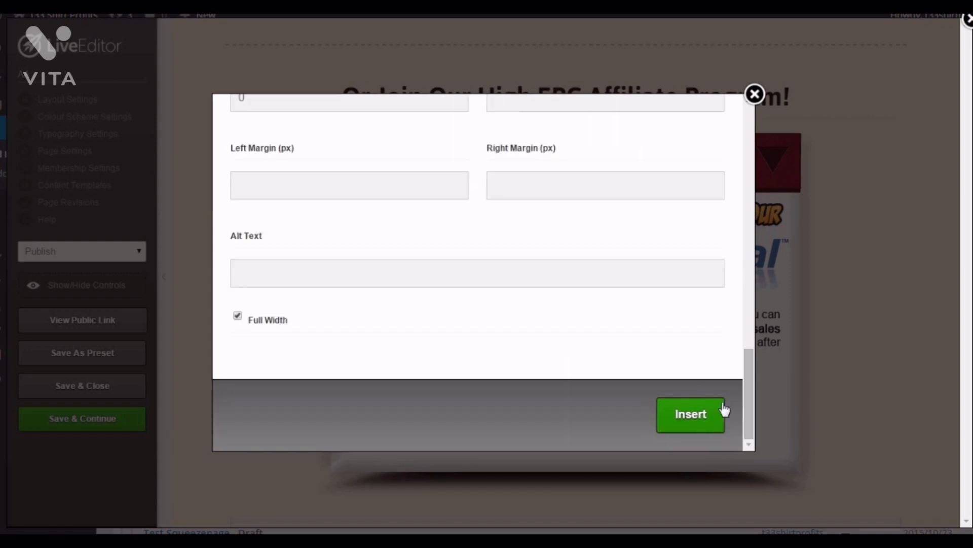
left_click(707, 418)
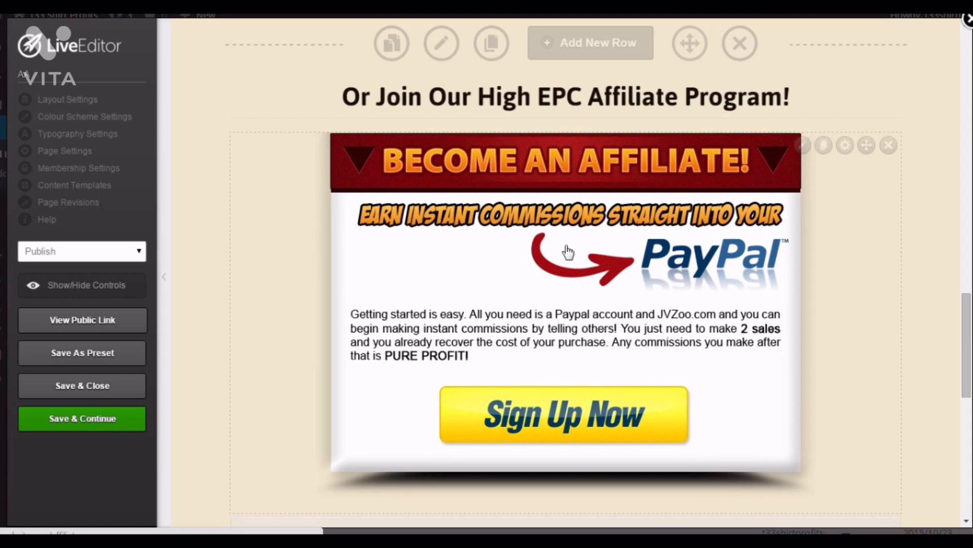
scroll(567, 250, "up", 7)
scroll(702, 415, "down", 7)
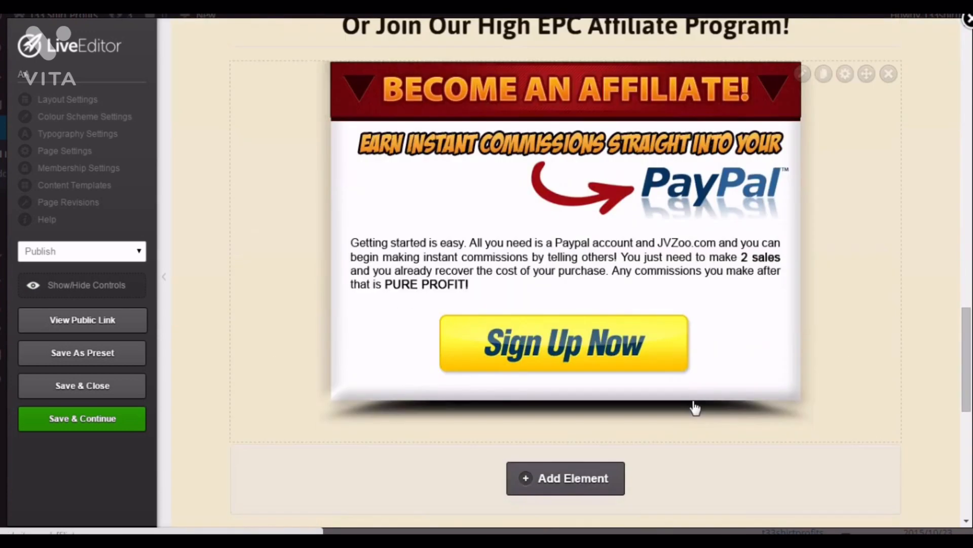
scroll(577, 284, "down", 7)
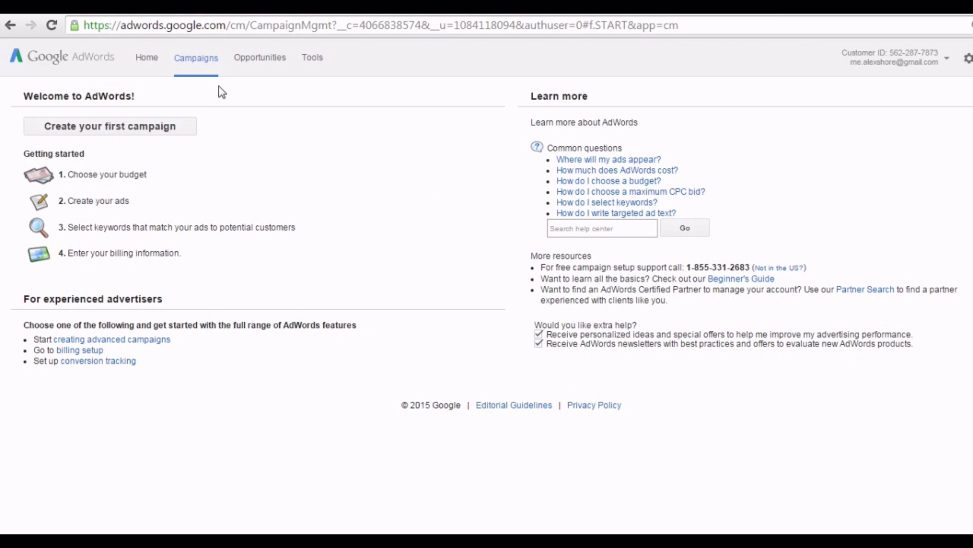
Create the first AdWords campaign with the campaign type set to Online video.
left_click(185, 129)
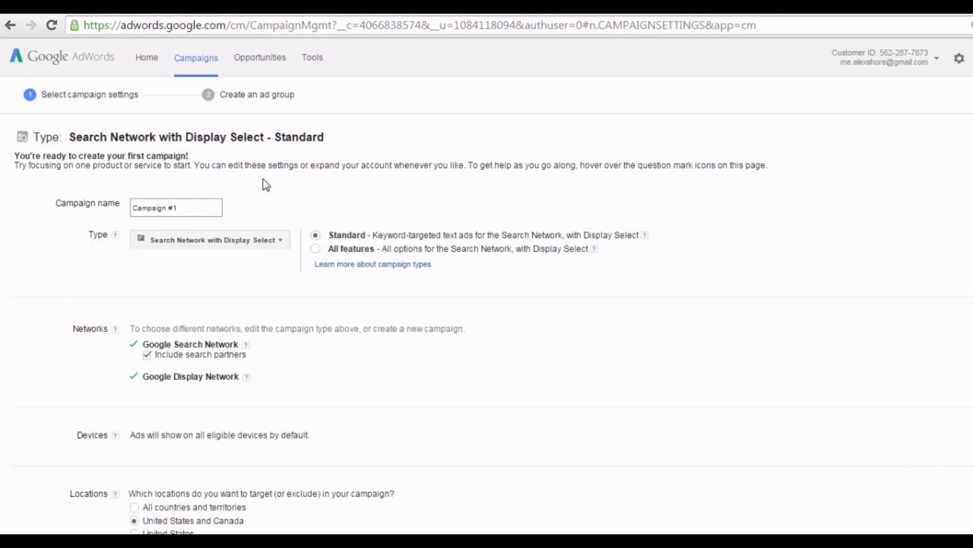
left_click(268, 238)
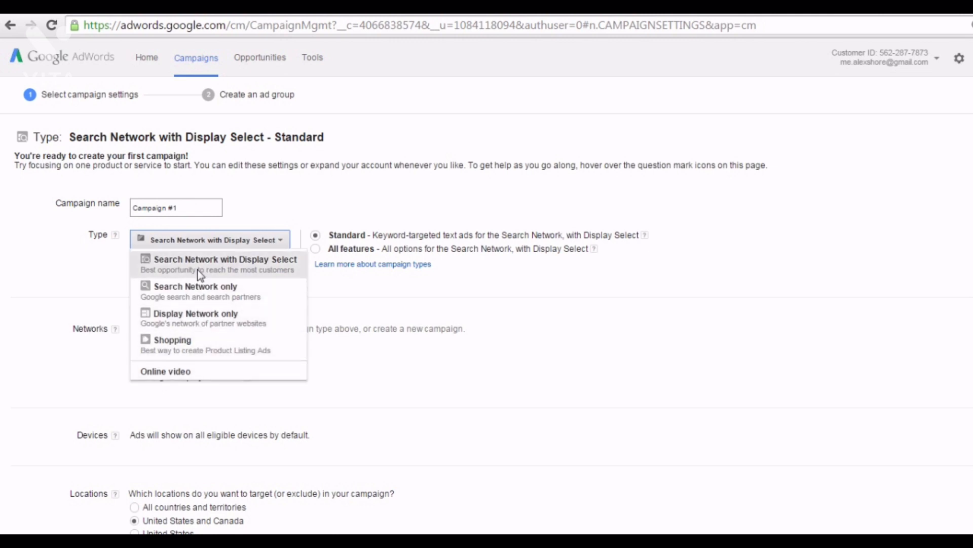
left_click(184, 373)
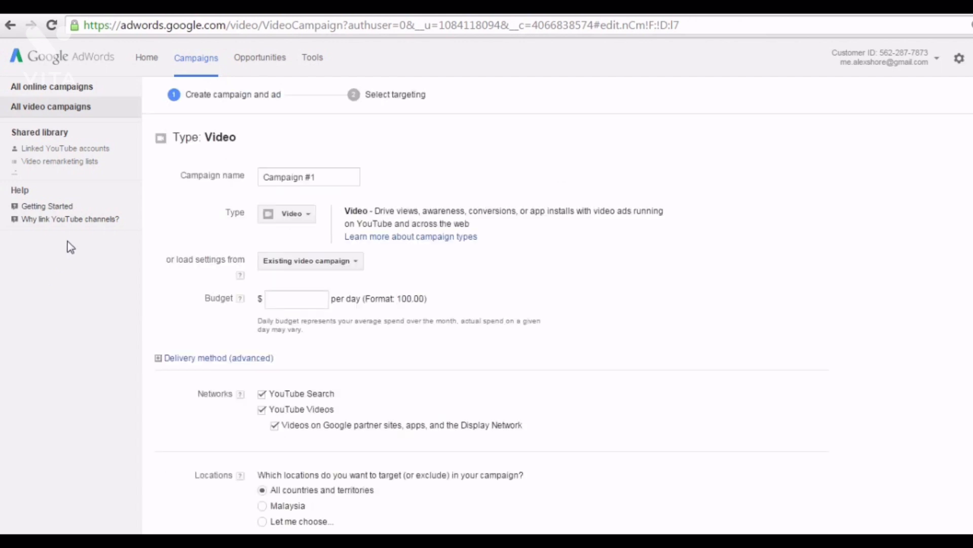
Replace the campaign name 'Campaign #1' with 'Webinars'.
left_click(304, 183)
left_click(329, 180)
left_click_drag(329, 180, 266, 196)
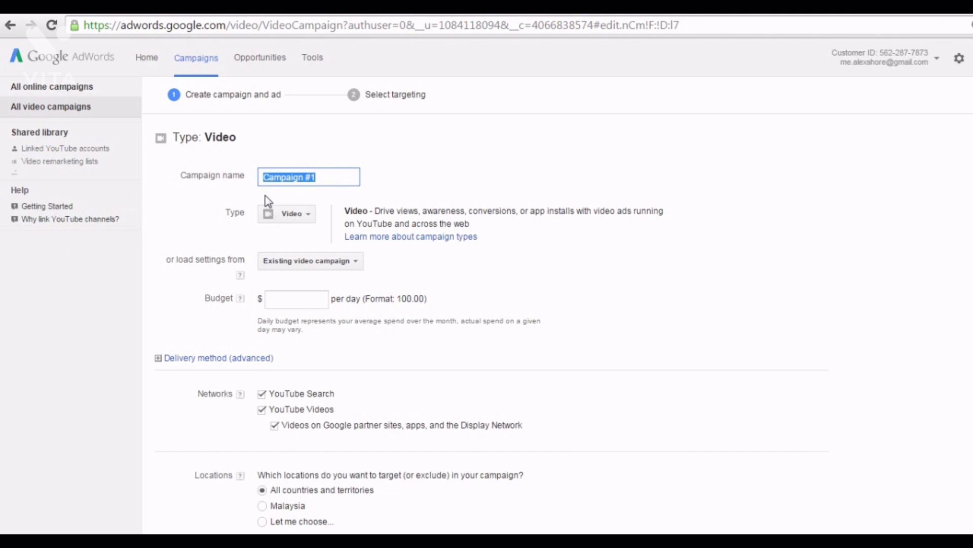
left_click(322, 177)
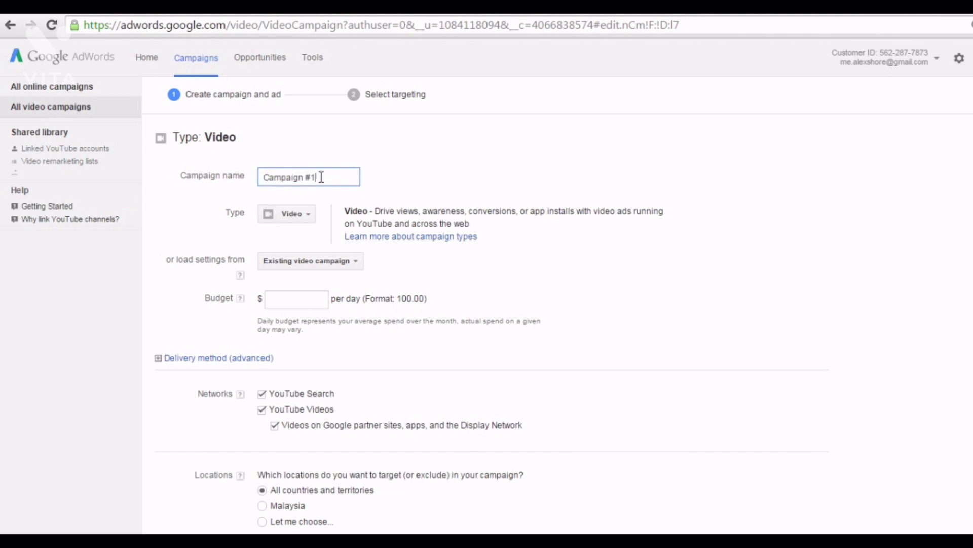
left_click_drag(321, 177, 212, 176)
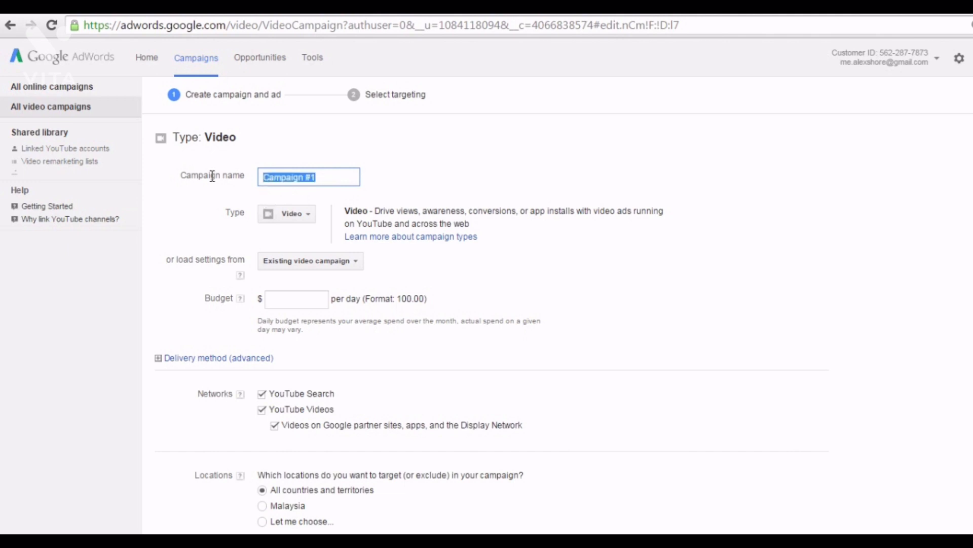
type("W")
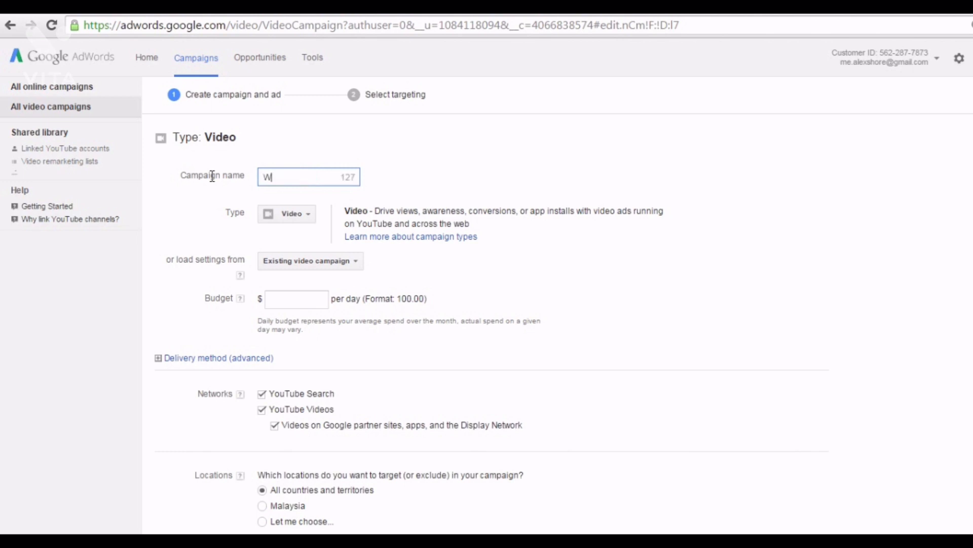
type("ebinars")
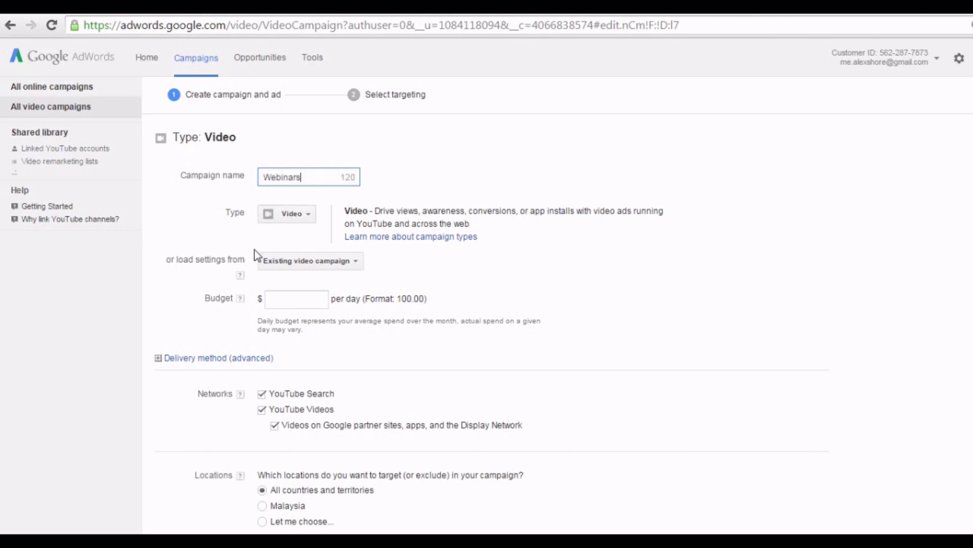
Enter a daily budget of 5.00 for the campaign.
left_click(285, 303)
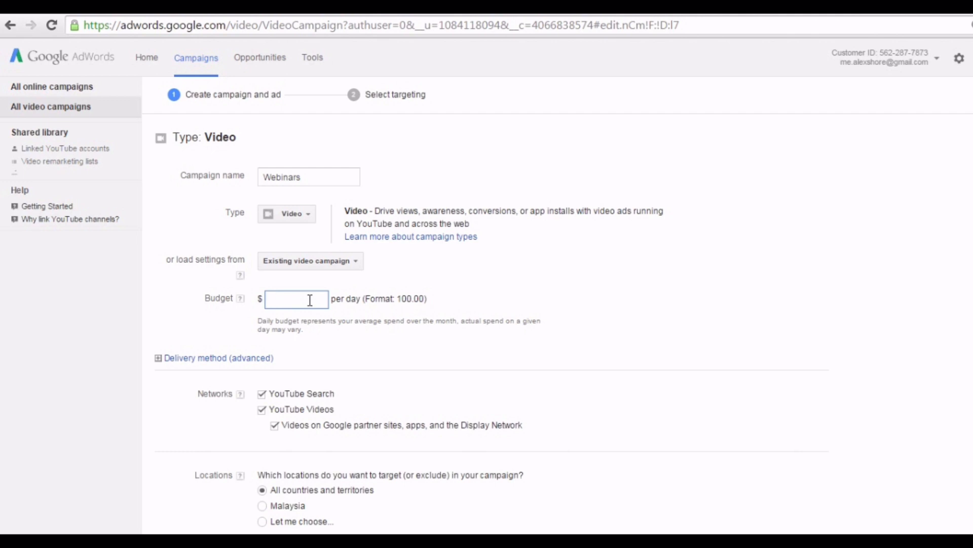
type("5.00")
left_click(348, 333)
scroll(309, 317, "down", 2)
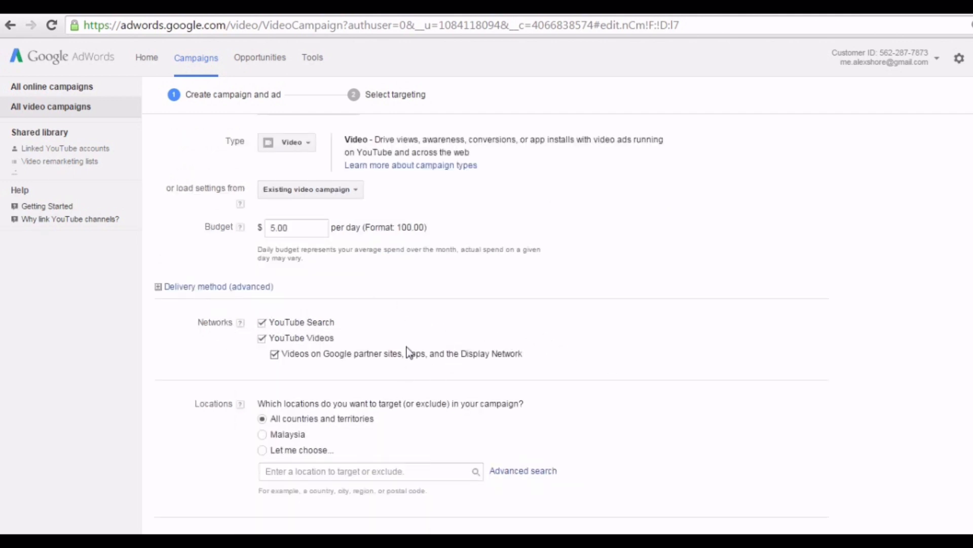
scroll(424, 334, "down", 2)
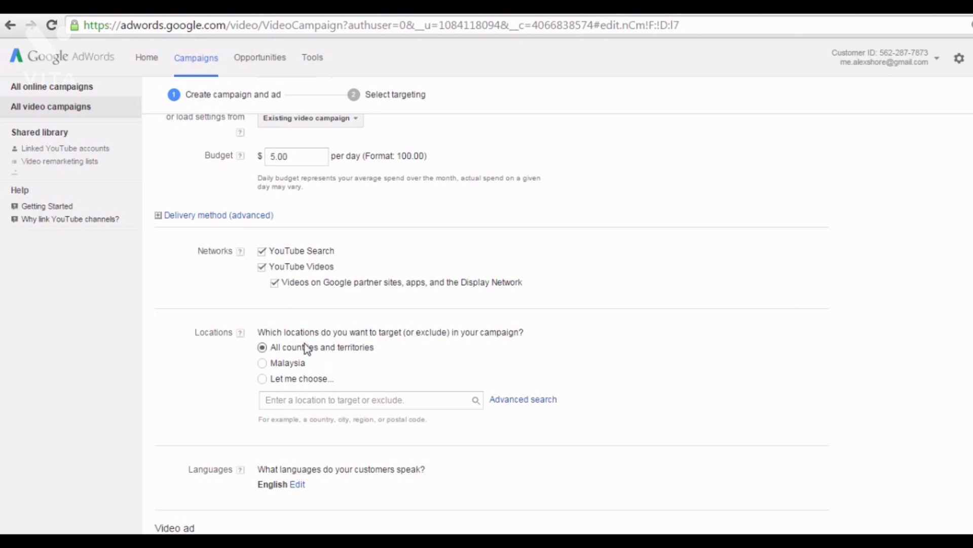
left_click(263, 380)
left_click(285, 399)
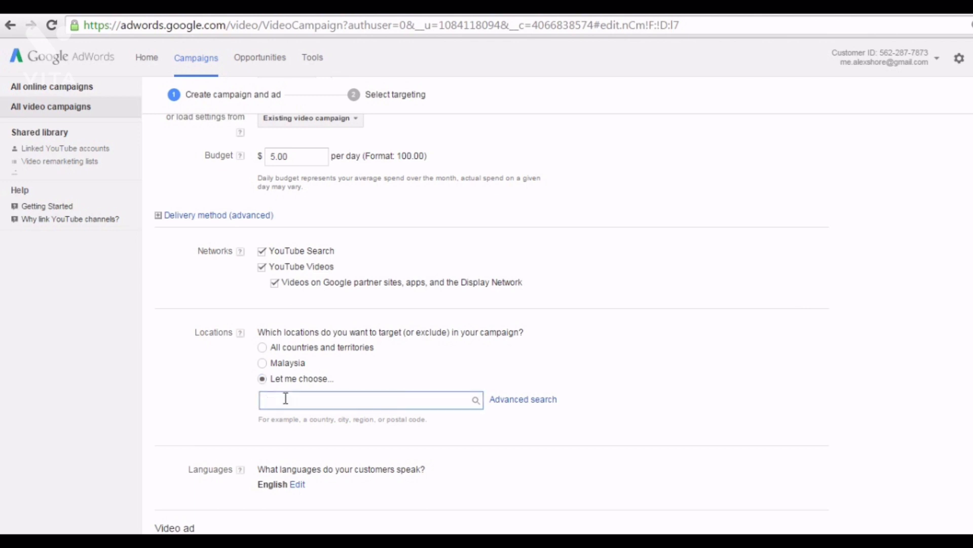
type("united")
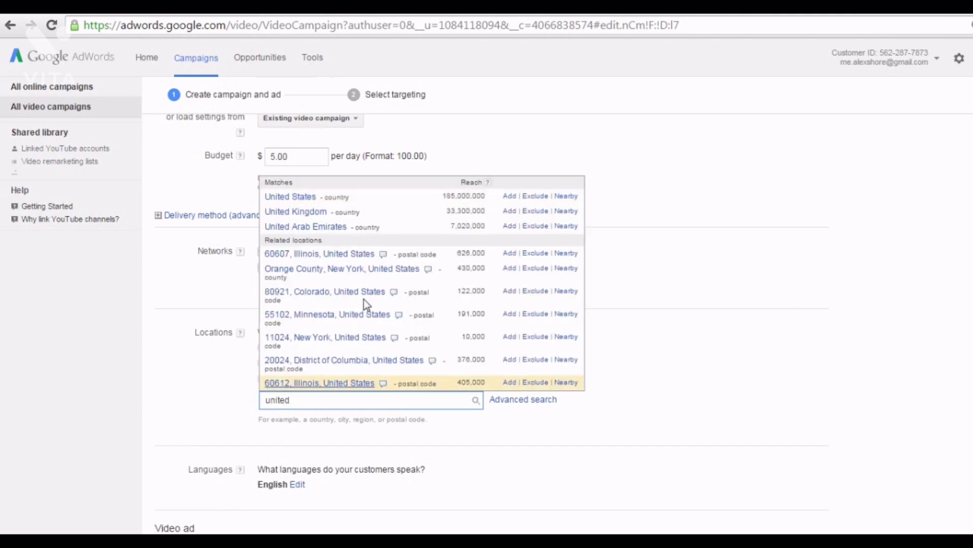
left_click(510, 197)
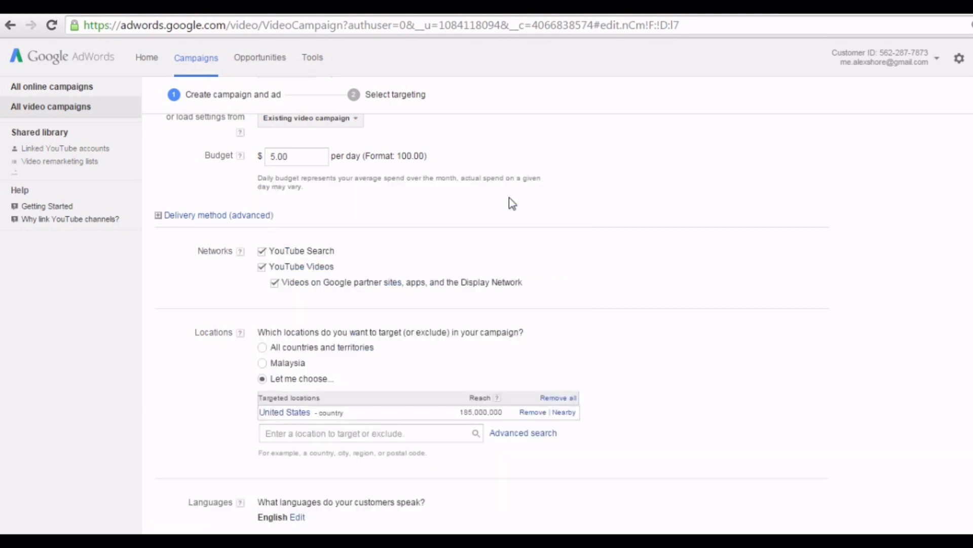
left_click(334, 434)
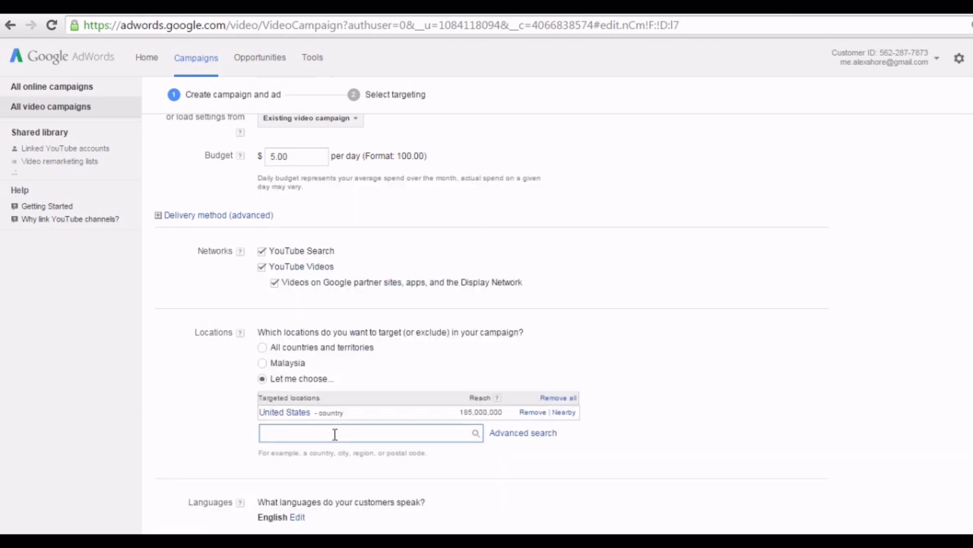
type("united")
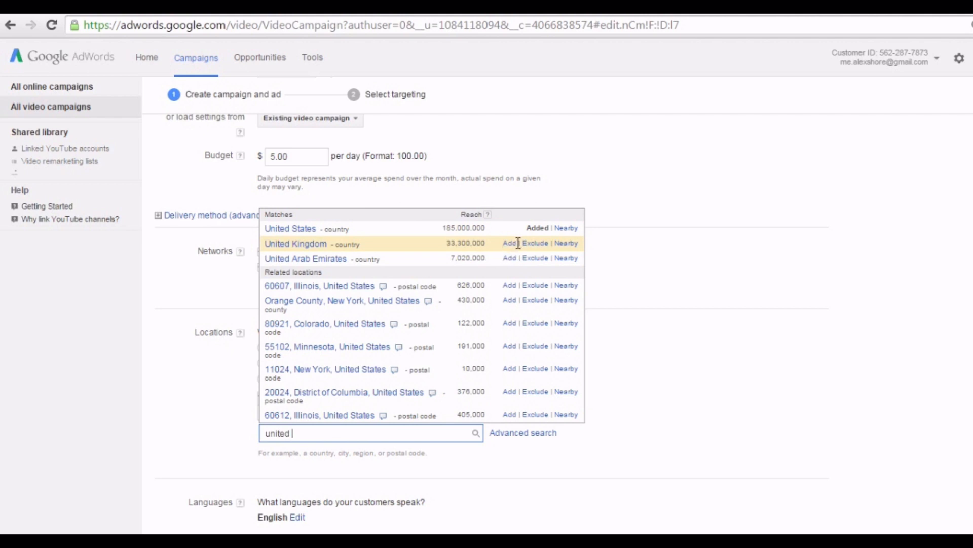
left_click(535, 243)
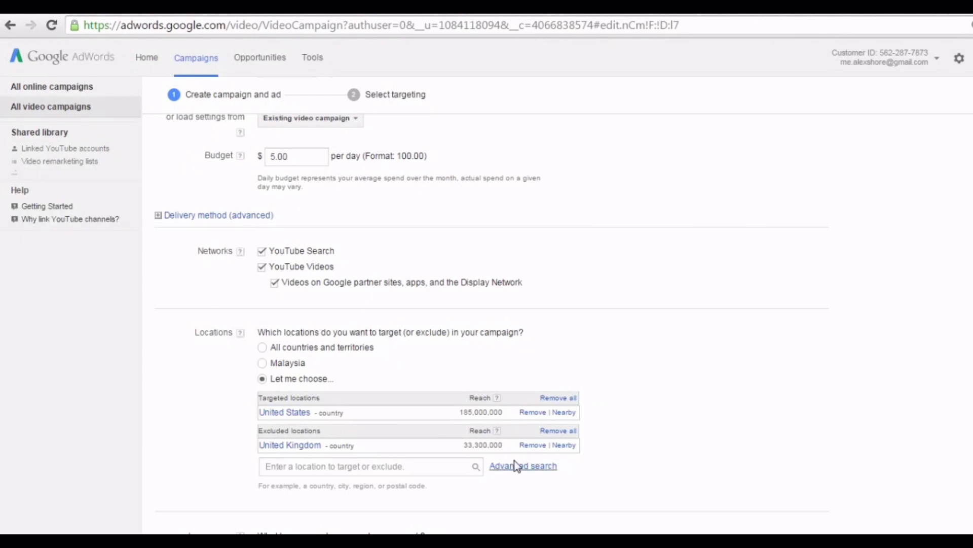
left_click(263, 348)
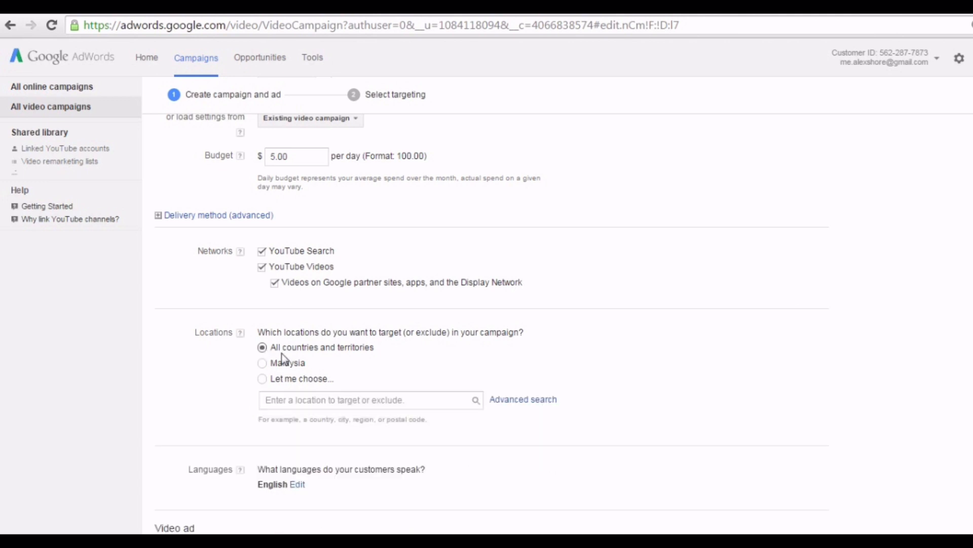
scroll(406, 324, "down", 3)
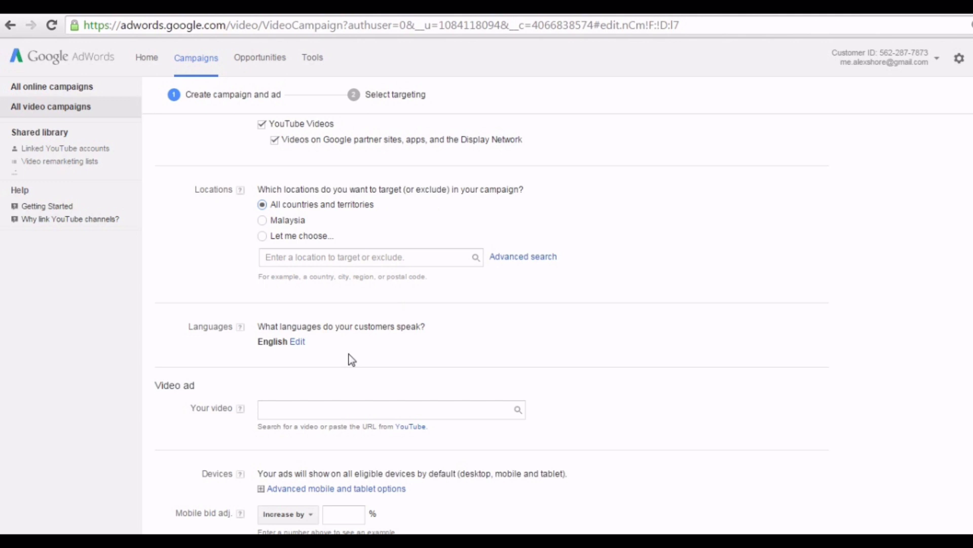
left_click(298, 342)
scroll(442, 325, "down", 2)
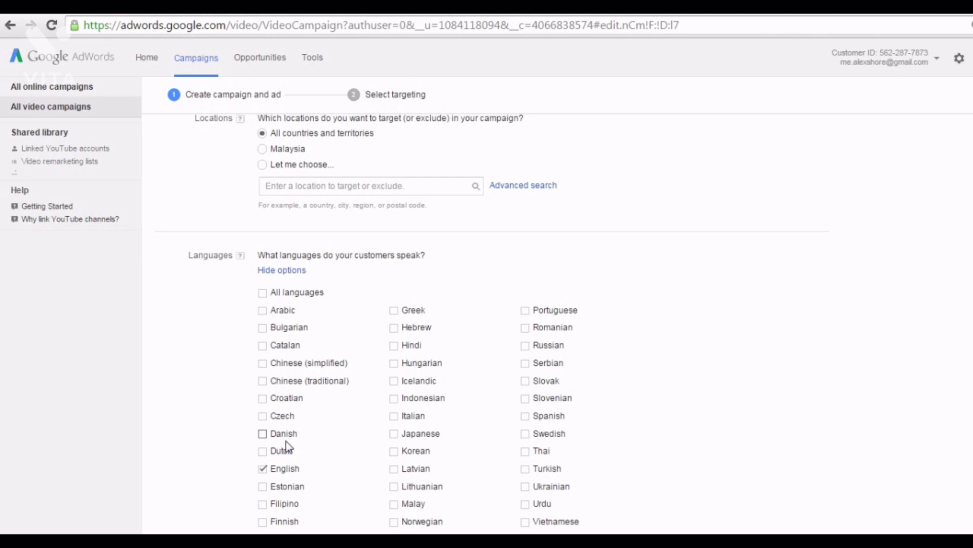
left_click(276, 271)
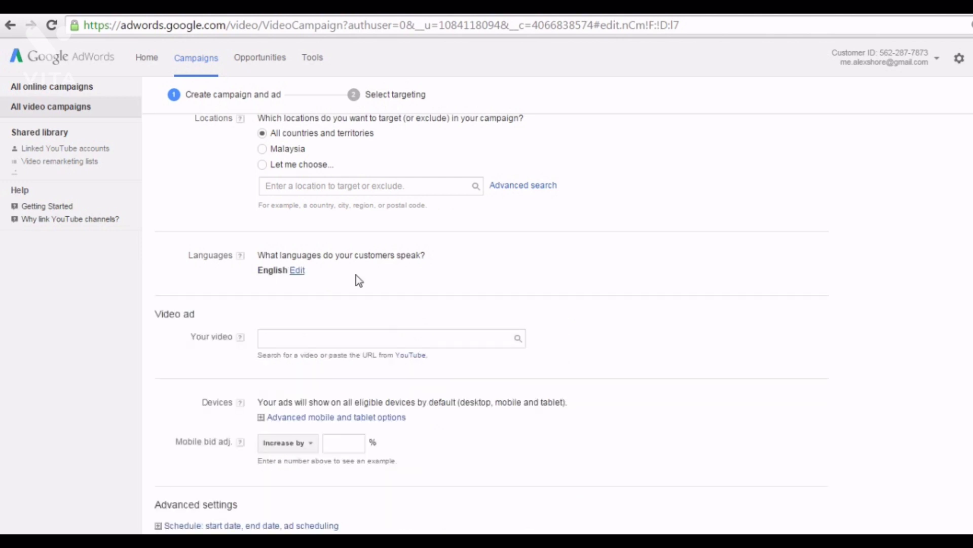
left_click(357, 333)
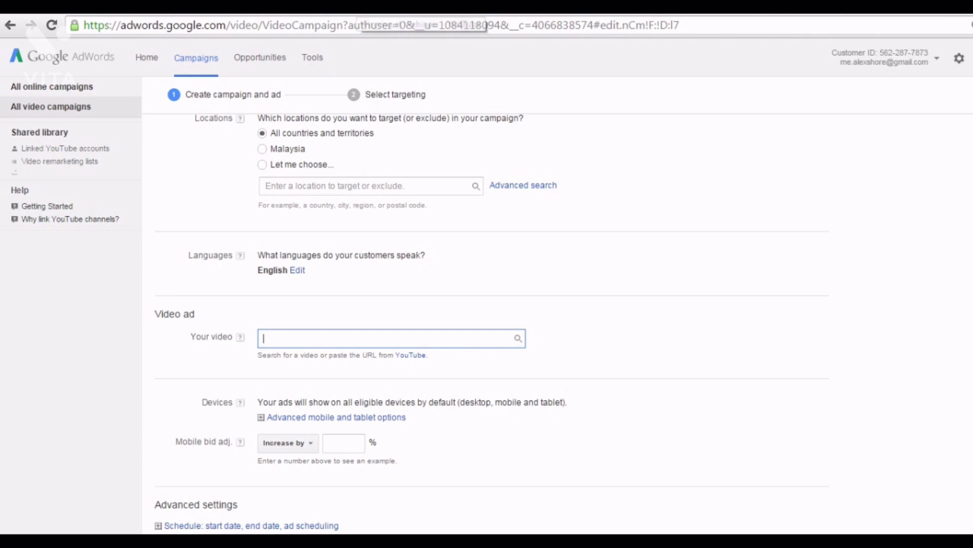
Take the Winning at Webinars video address from YouTube and paste it into Your video.
left_click(355, 9)
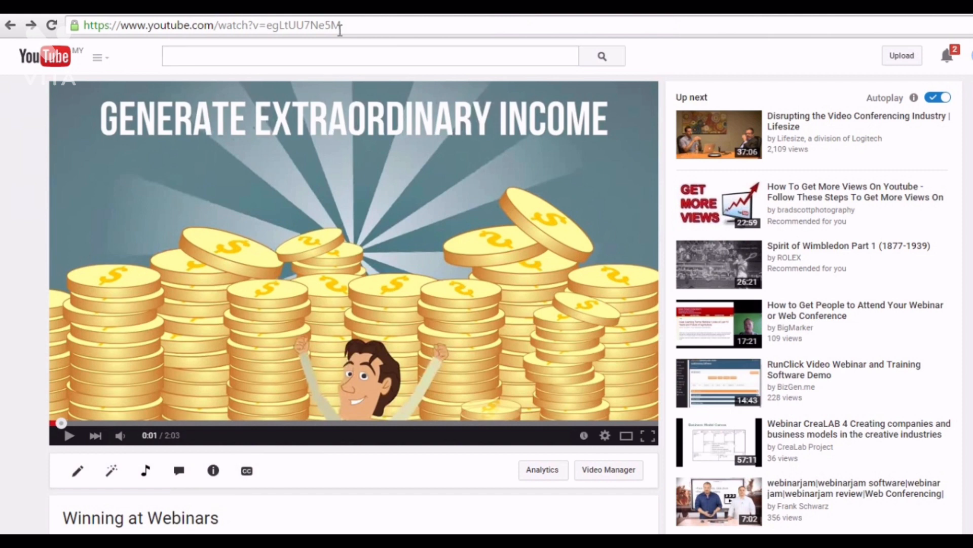
left_click(340, 29)
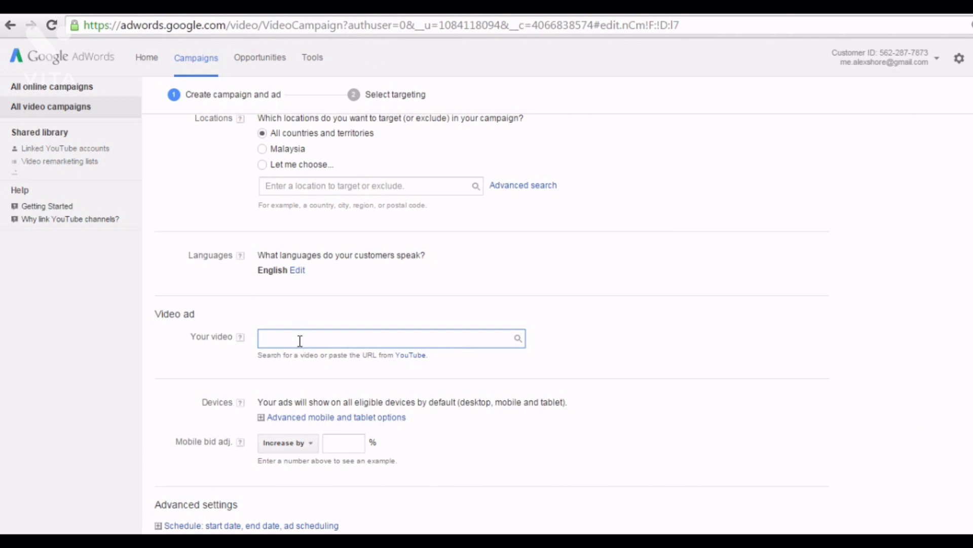
type("https://www.youtube.com/watch?v=egLtUU7Ne5M")
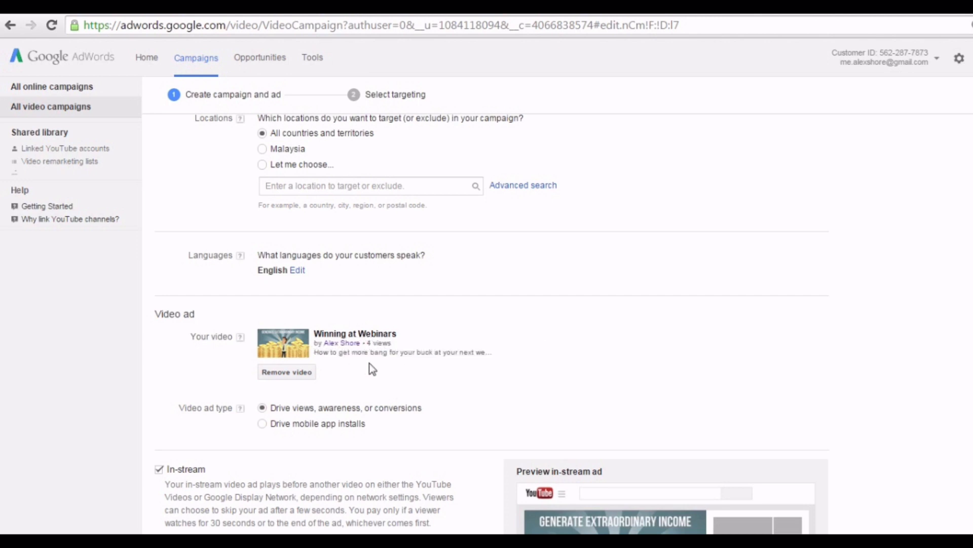
Enter YouHomePage.com as the display URL, correcting the '.vom' typo.
scroll(377, 380, "down", 3)
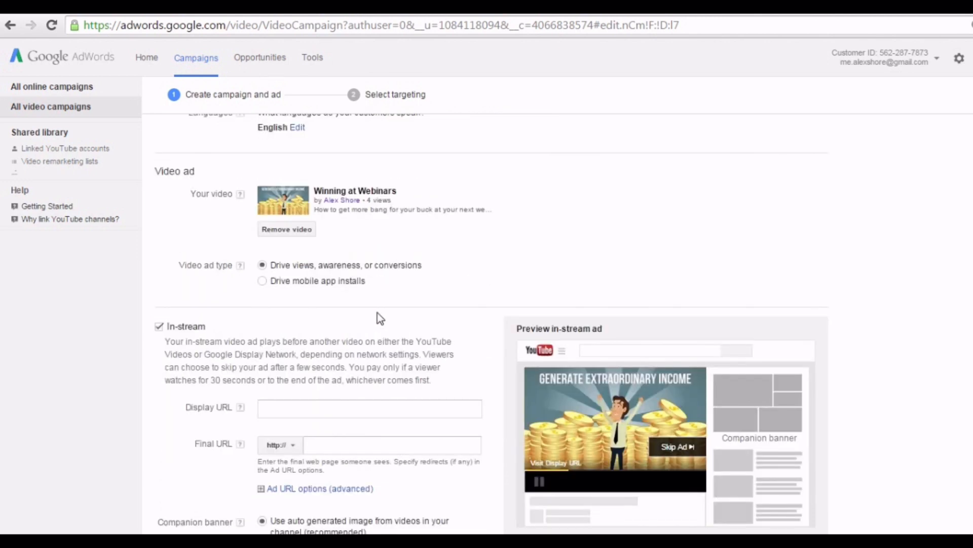
scroll(378, 312, "down", 2)
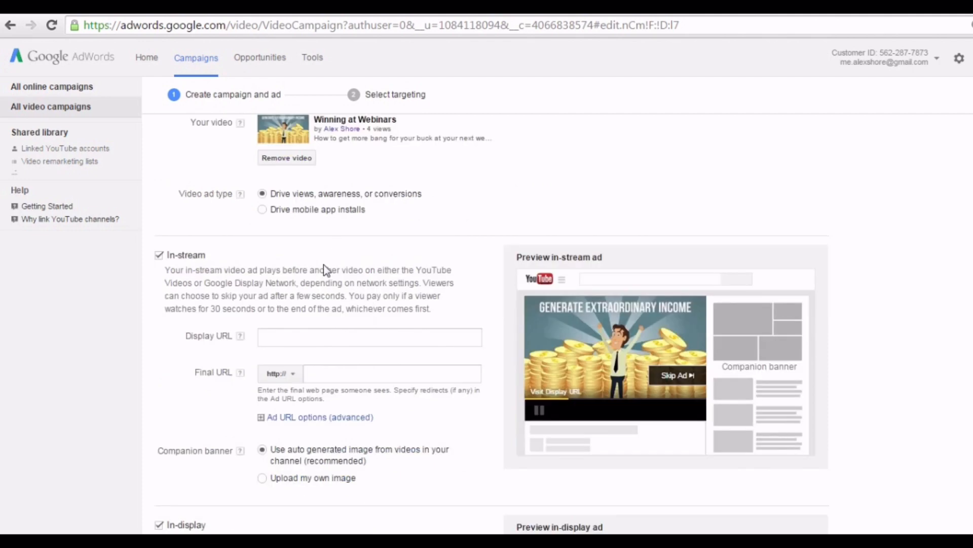
scroll(425, 264, "down", 2)
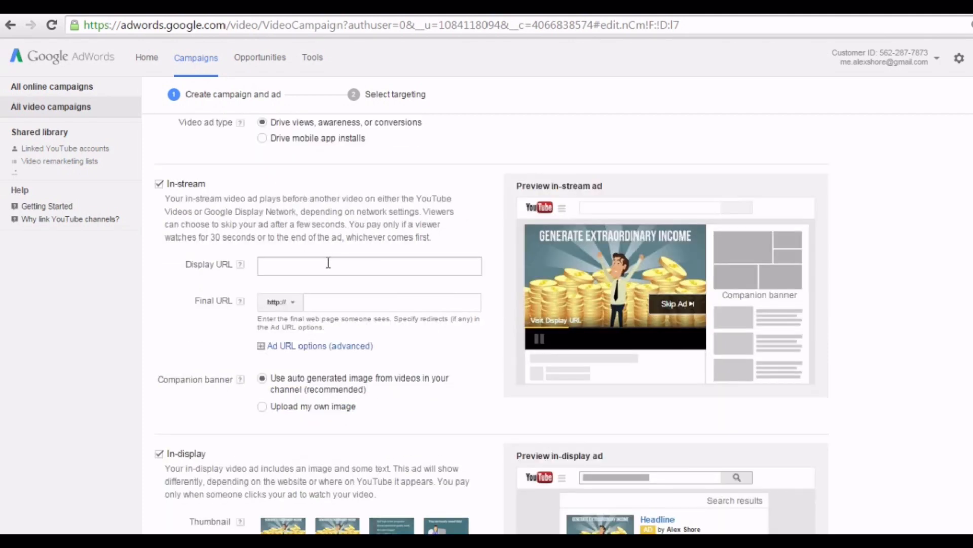
left_click(306, 274)
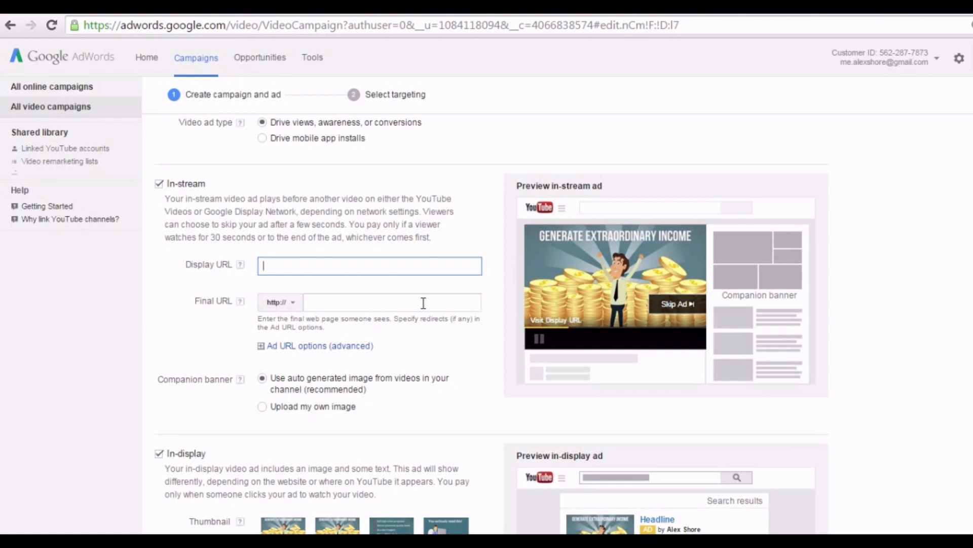
left_click(337, 306)
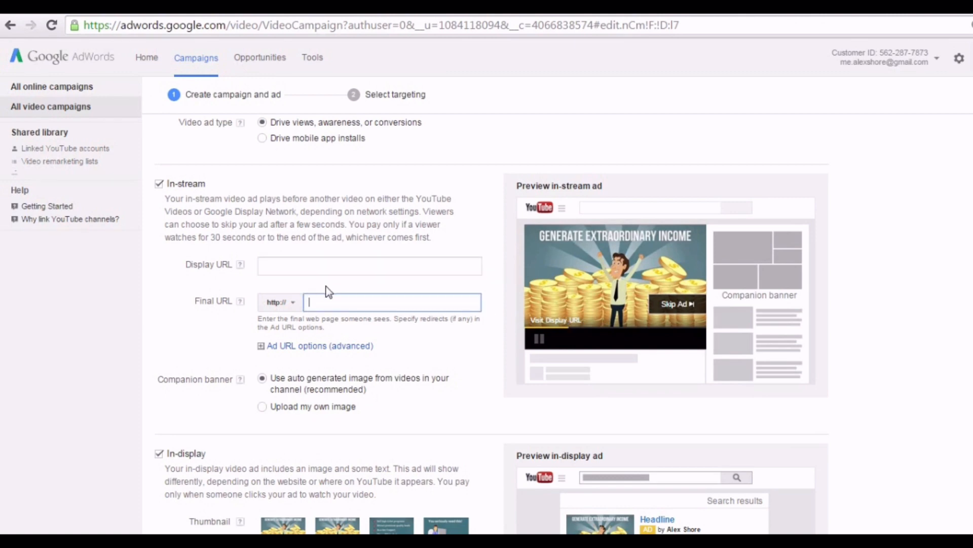
left_click(323, 266)
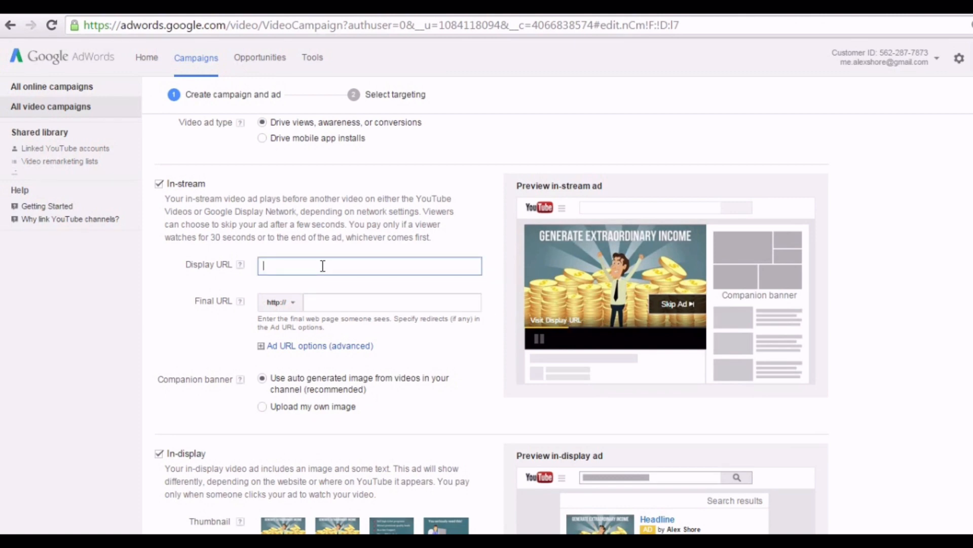
type("YouHomePage.vom")
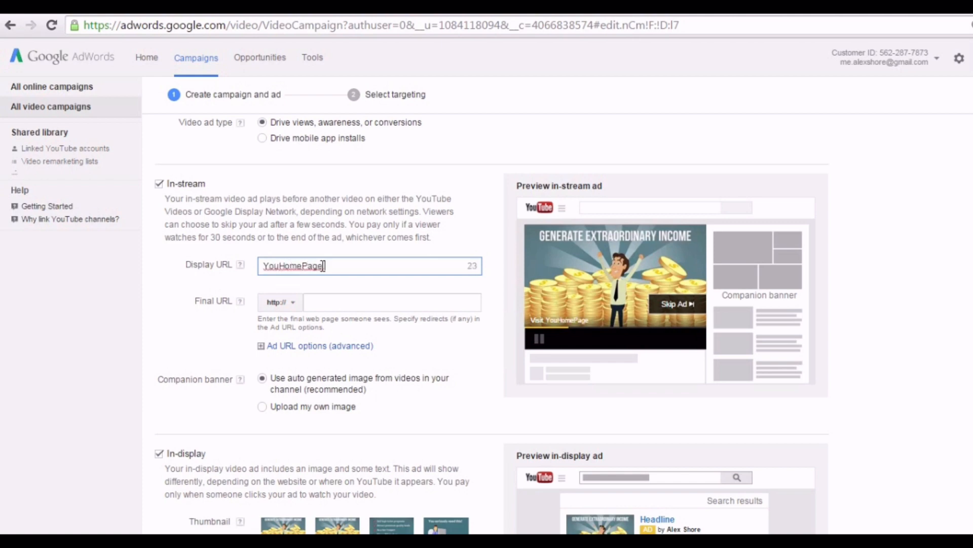
key("BackSpace")
key("BackSpace")
type("om")
Change the final URL to YouFacebookPage.com by replacing Home with Facebook.
left_click(325, 302)
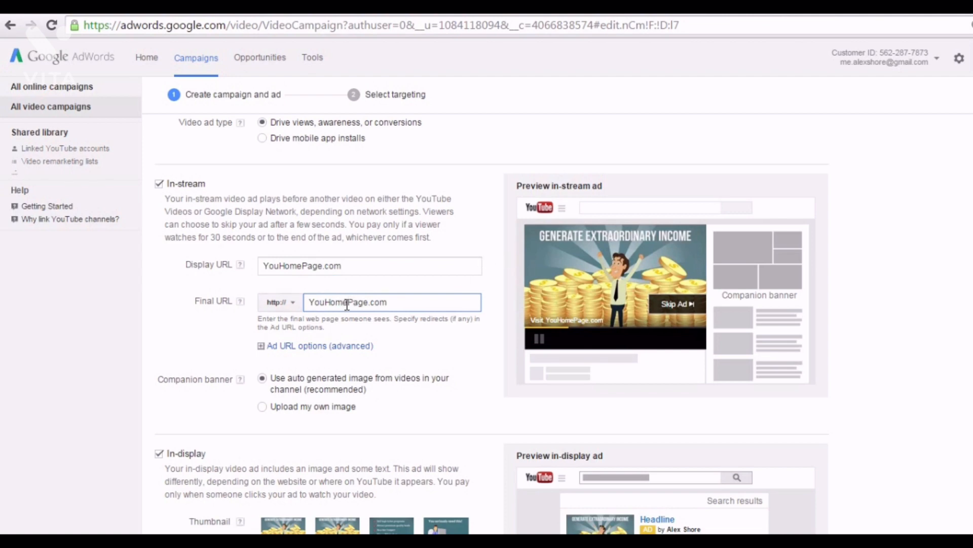
left_click_drag(348, 302, 325, 307)
type("Facebook")
scroll(405, 304, "down", 3)
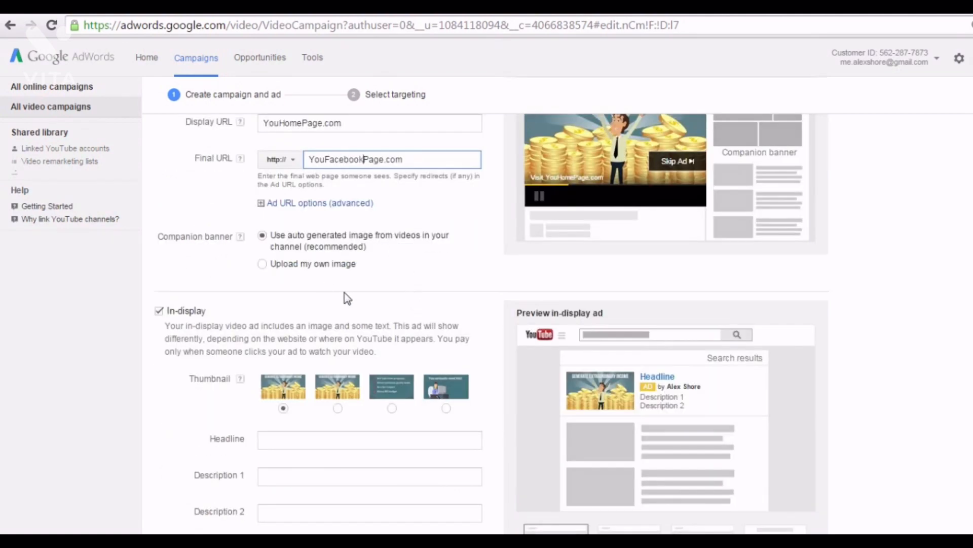
Pick the fourth video thumbnail for the in-display ad.
scroll(344, 297, "down", 3)
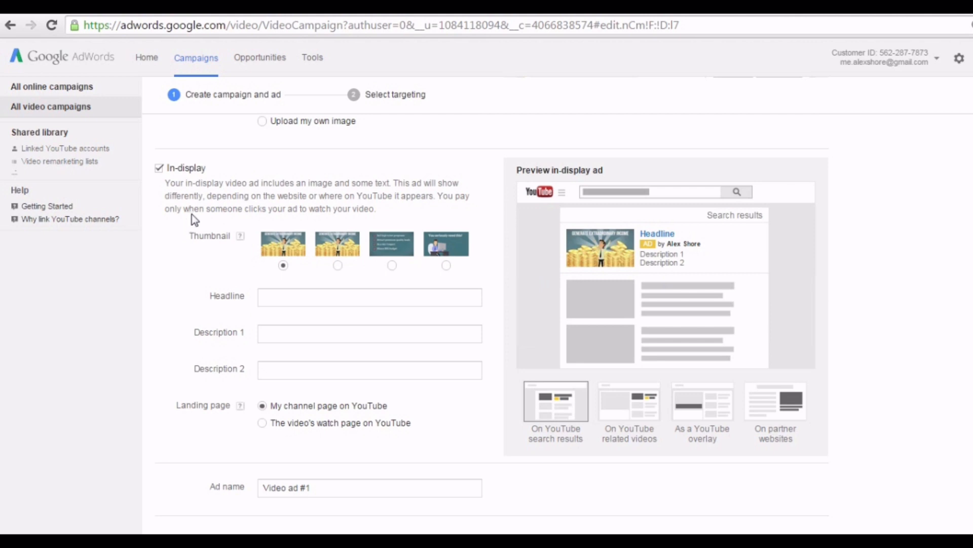
left_click(337, 265)
left_click(392, 265)
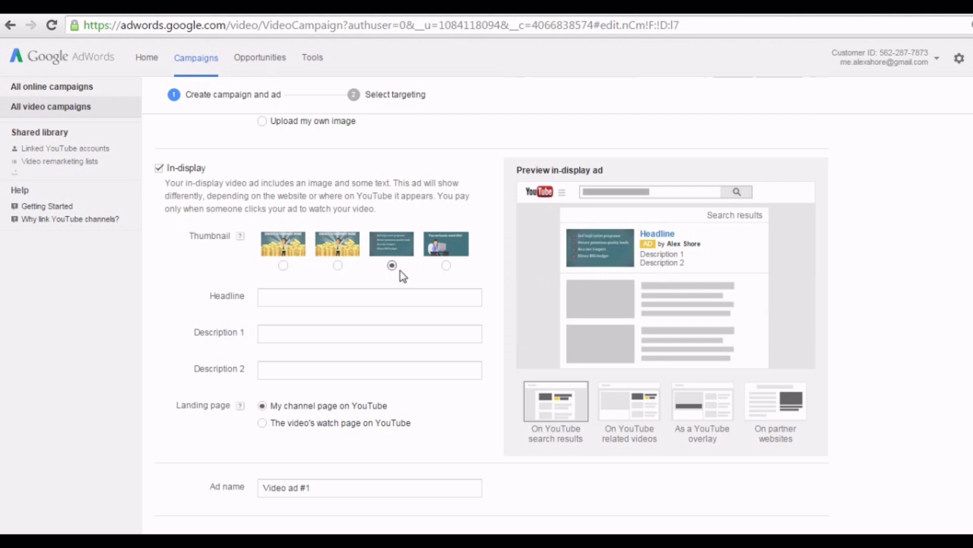
left_click(446, 265)
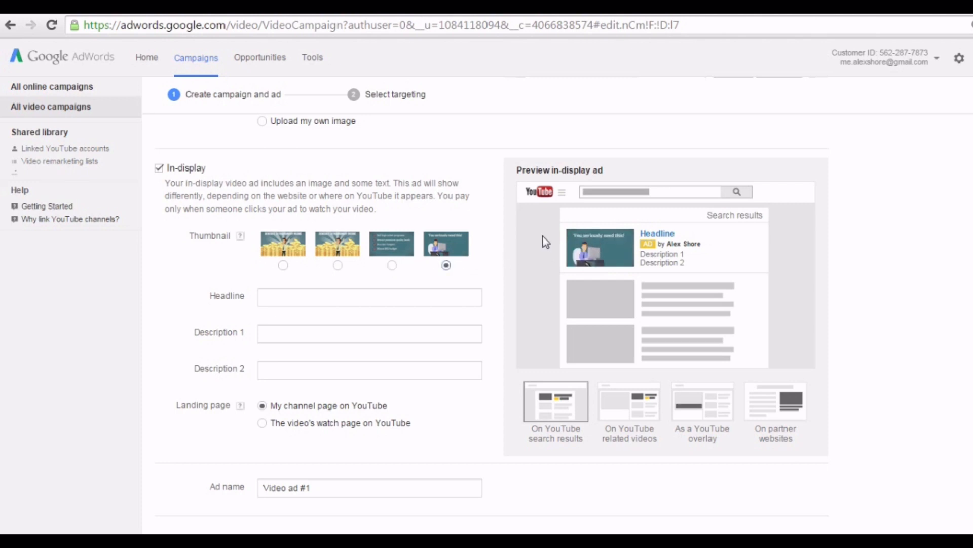
Enter headline 'Winning at Webinars' with descriptions 'How to make big bucks' and 'through your next webinar!'.
left_click(377, 301)
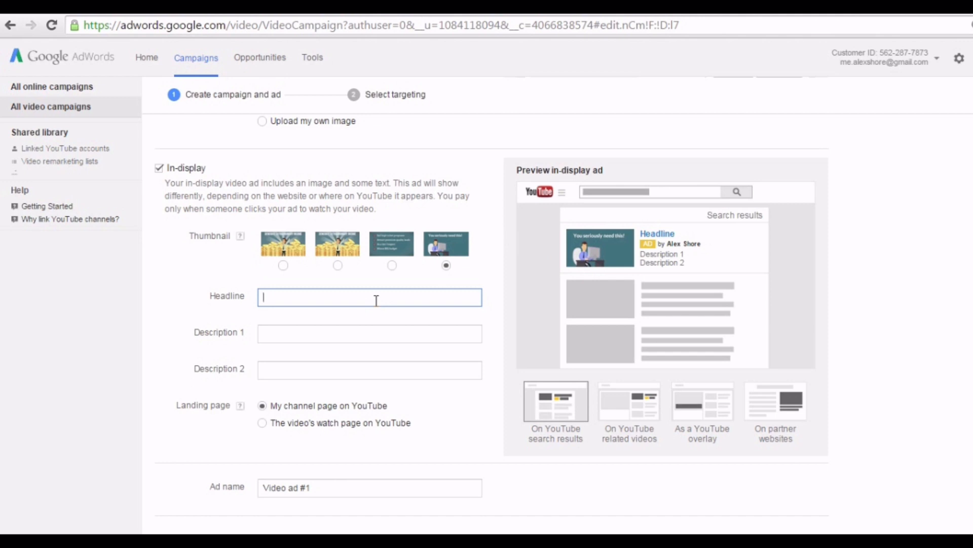
type("Winning at Webi")
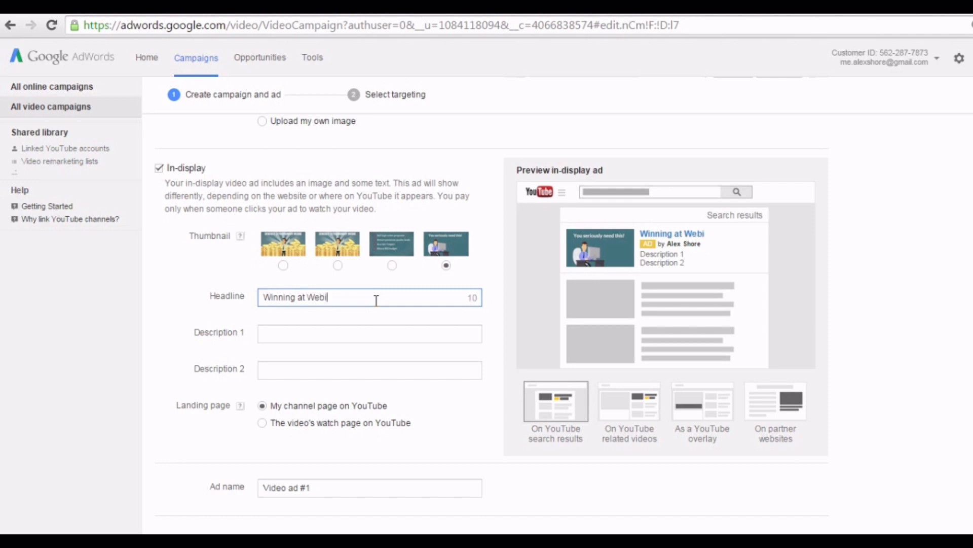
type("nars")
left_click(372, 333)
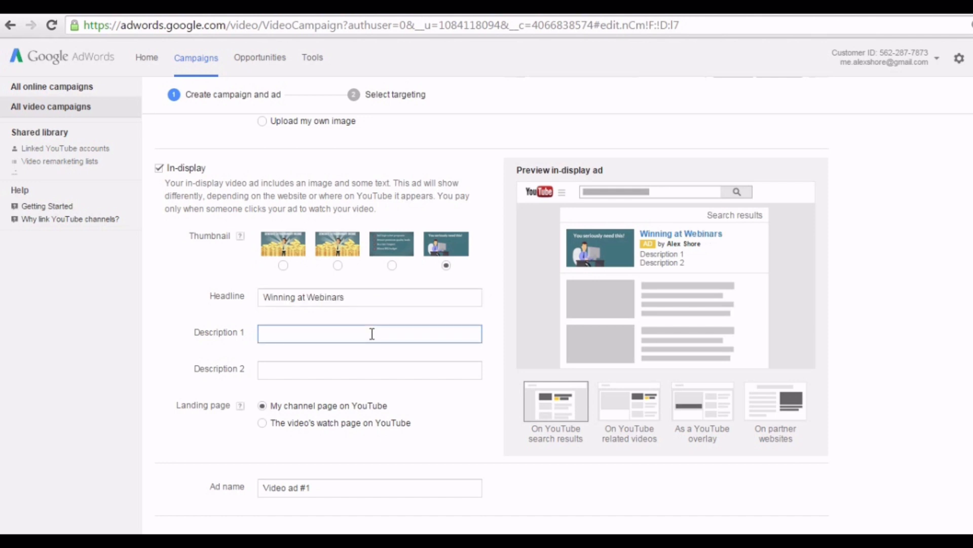
type("Ho")
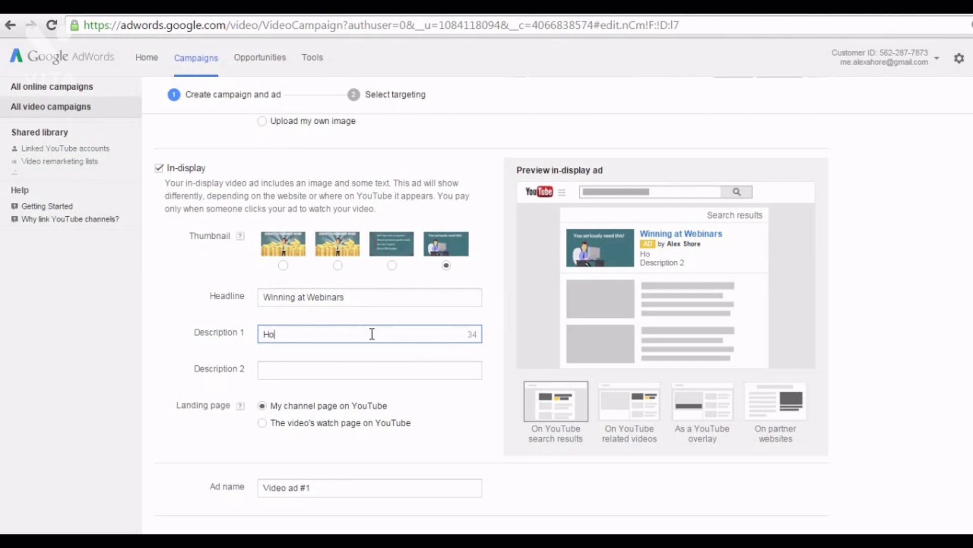
type("w to make bi")
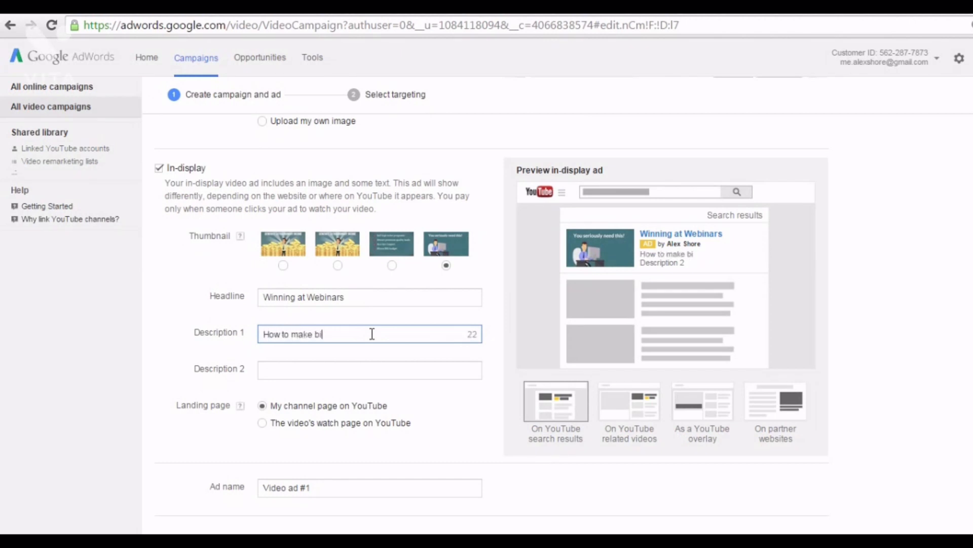
type("g bucks")
left_click(376, 376)
type("thro")
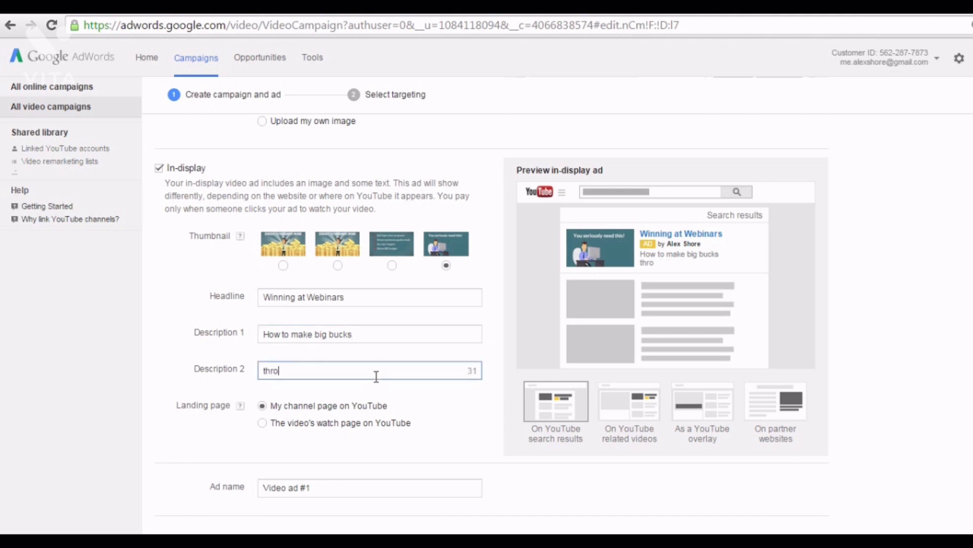
type("ugh your next")
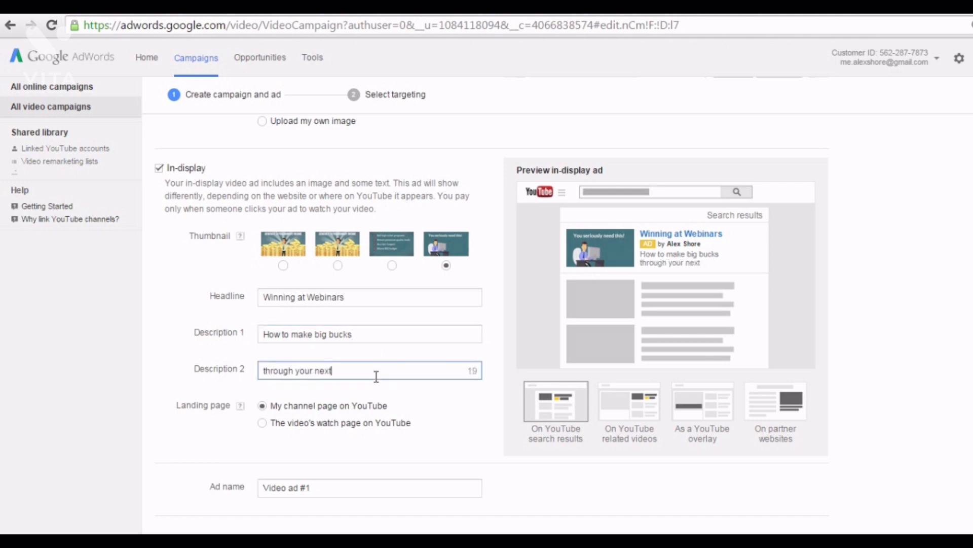
type(" webinar!")
Set the landing page to the video's watch page on YouTube.
scroll(374, 395, "down", 2)
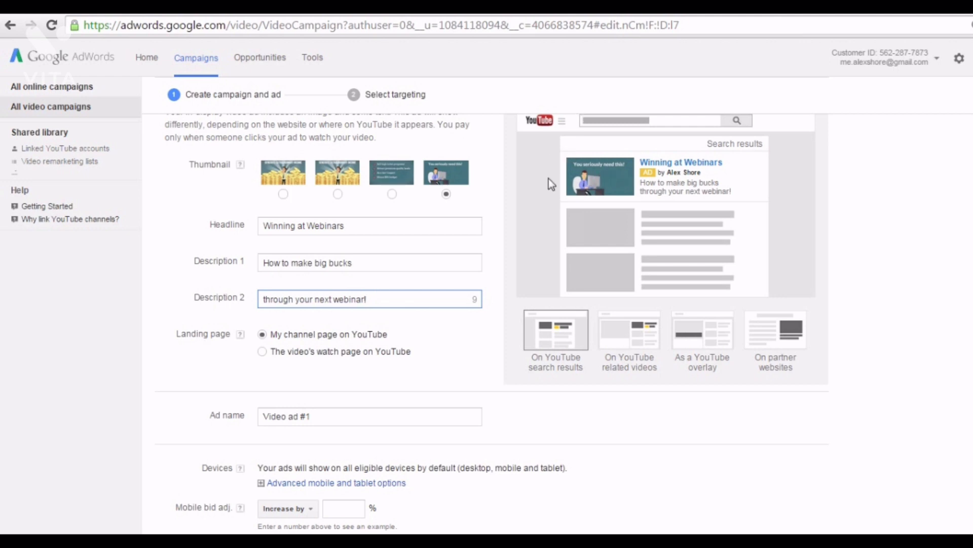
left_click(262, 352)
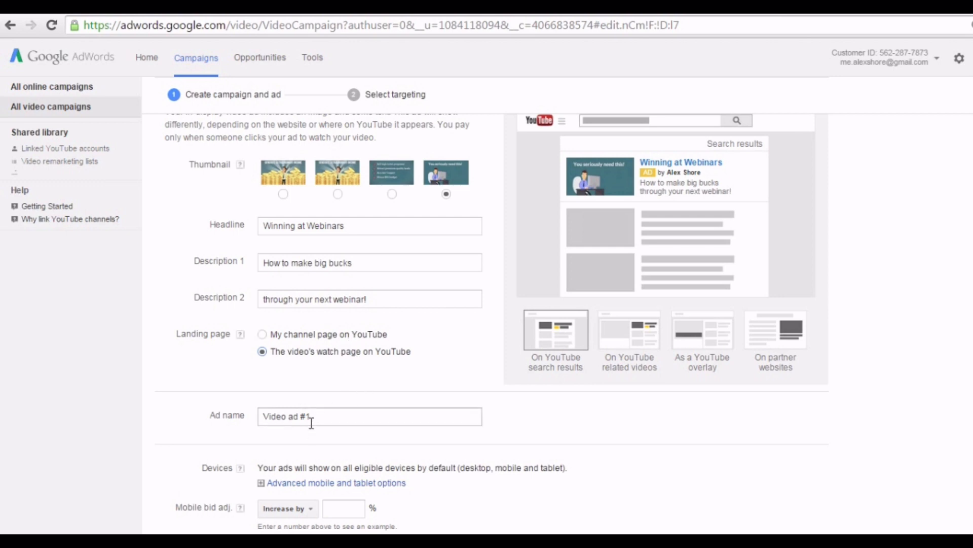
scroll(312, 423, "down", 2)
Rename the ad from 'Video ad #1' to 'Video ad Webinars'.
left_click(322, 345)
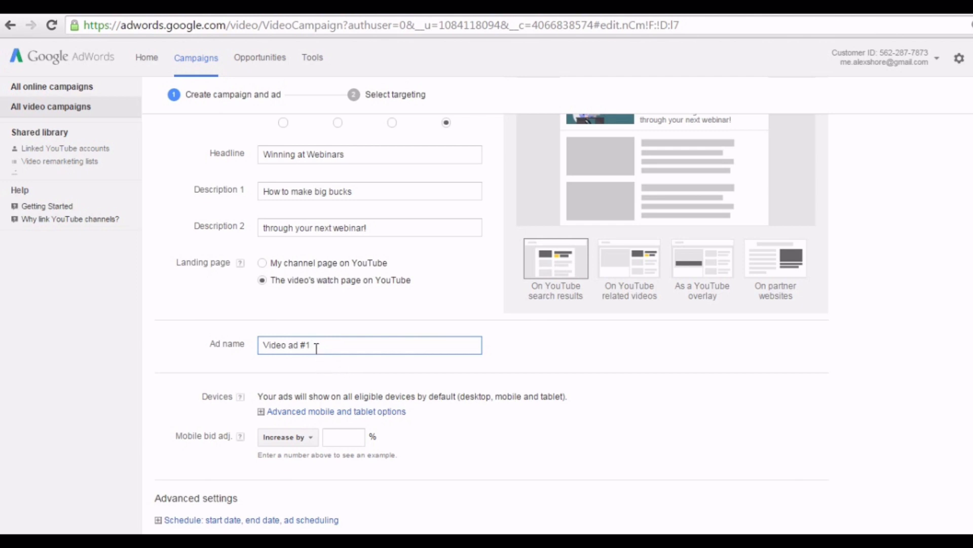
left_click_drag(316, 348, 234, 347)
key("Right")
key("BackSpace")
key("BackSpace")
type("Webinars")
scroll(539, 365, "down", 1)
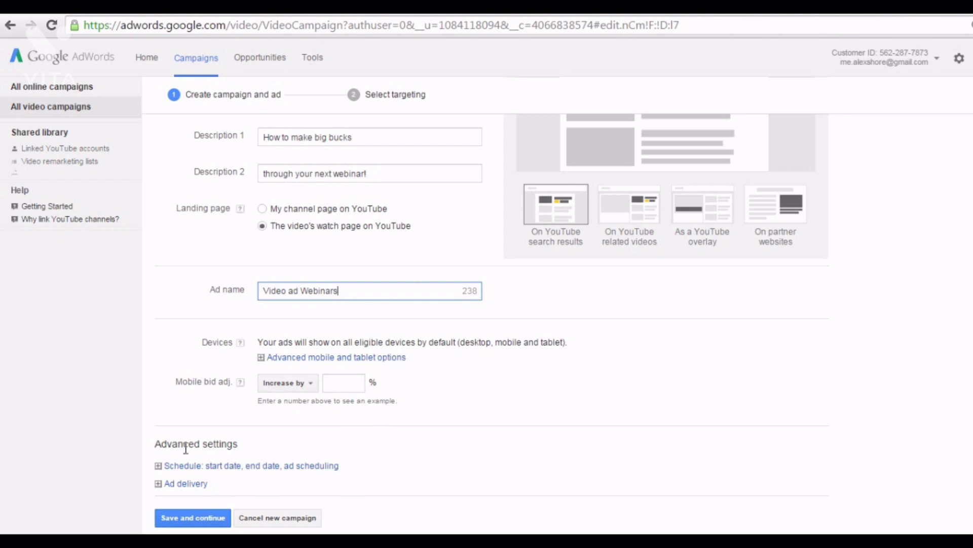
Save the ad, bid 0.20 max cost per view, and save Targeting group 1.
left_click(199, 519)
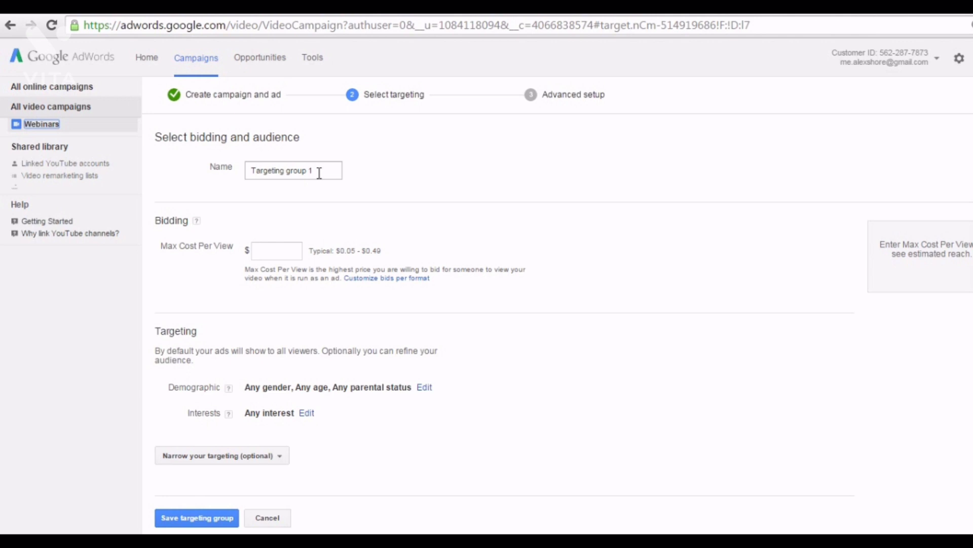
left_click(317, 172)
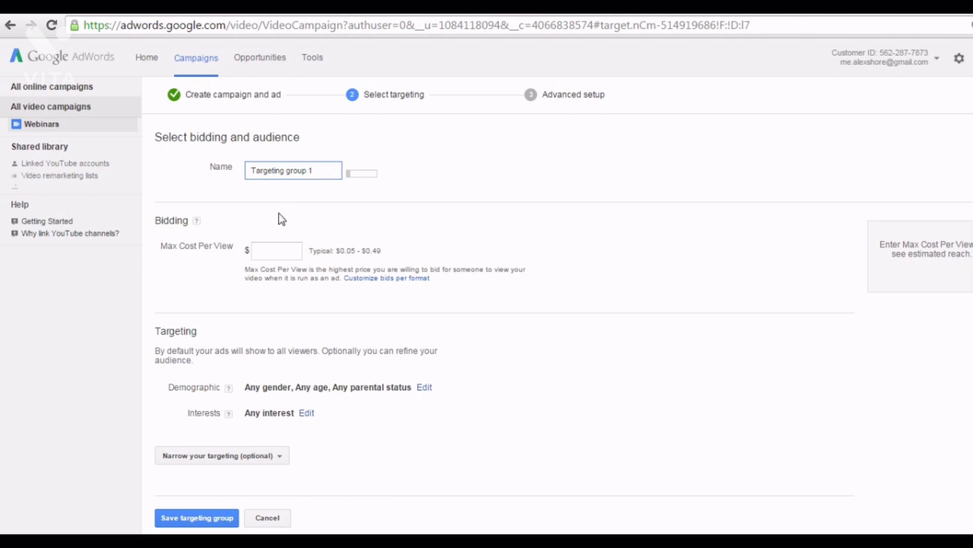
left_click(264, 250)
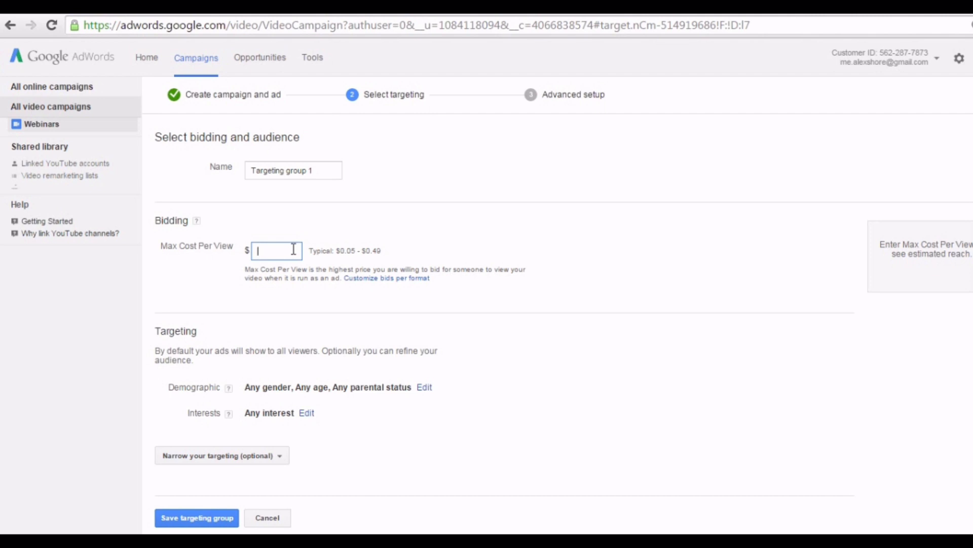
type(".20")
key("Left")
key("Left")
type("0")
left_click(422, 321)
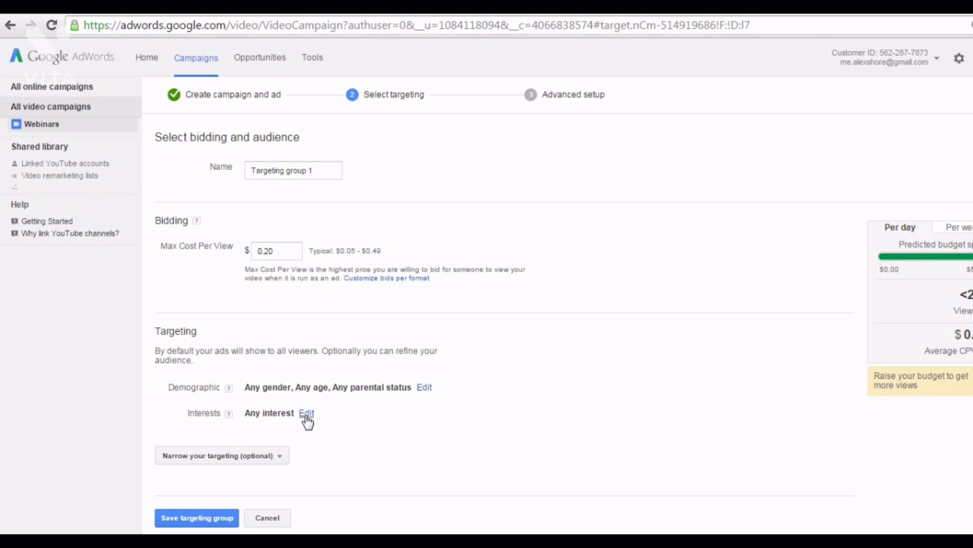
scroll(354, 489, "down", 1)
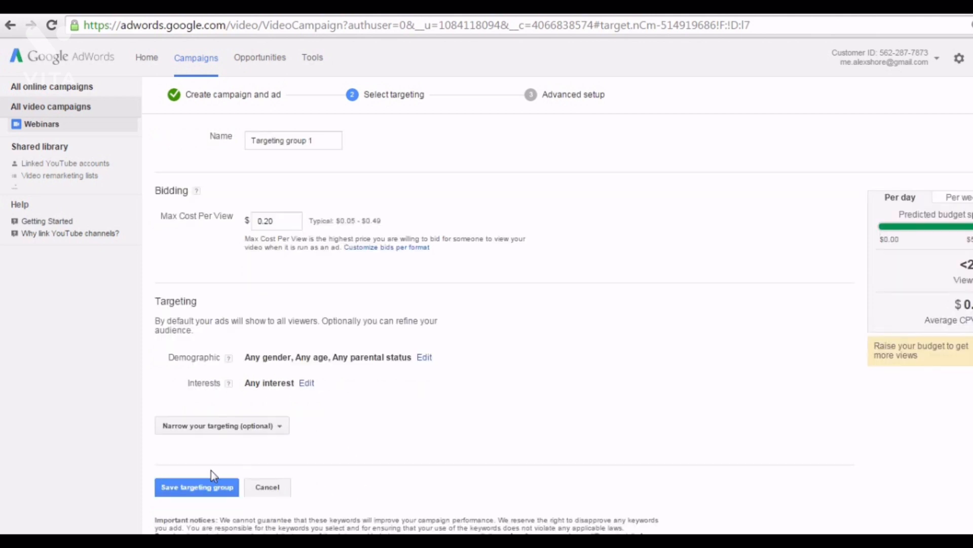
left_click(198, 488)
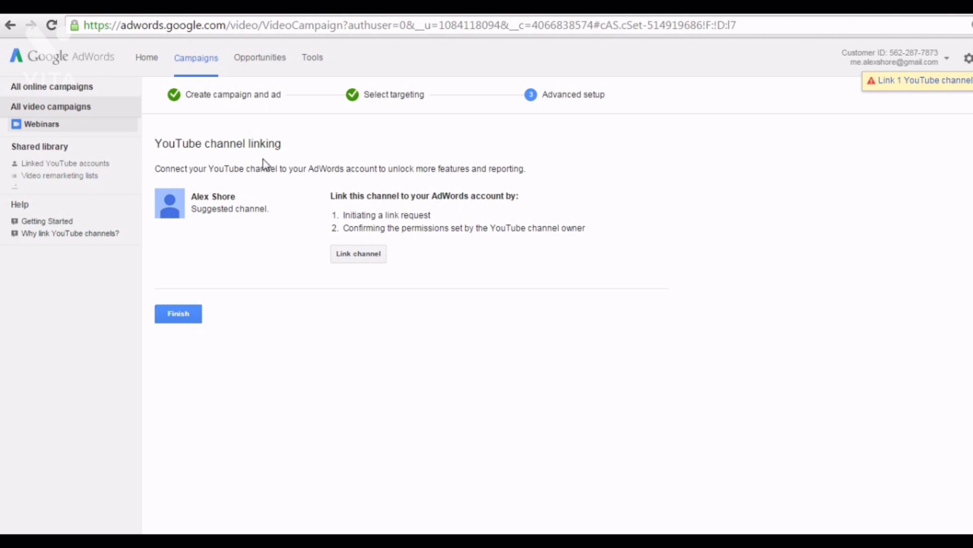
Cancel the YouTube channel linking and finish the Webinars campaign setup.
left_click(366, 256)
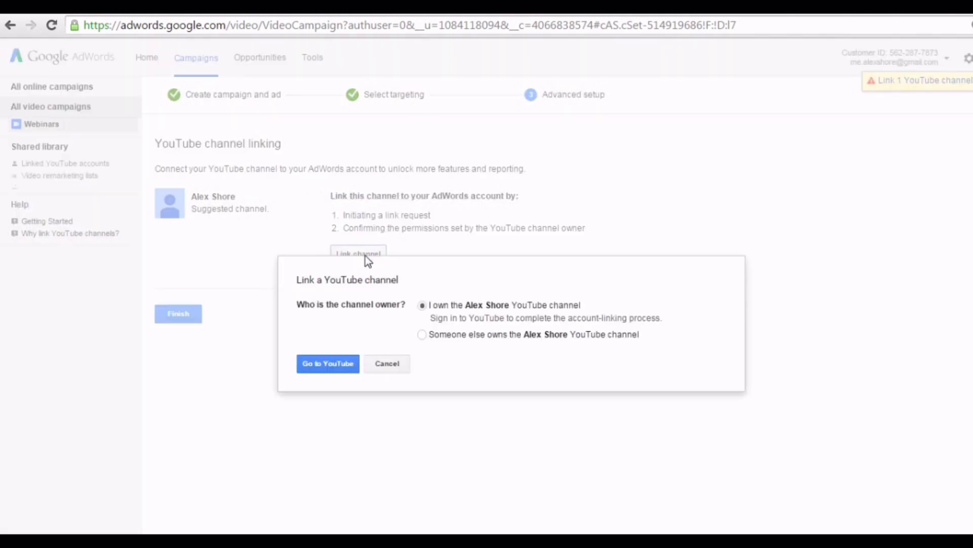
left_click(387, 363)
left_click(157, 317)
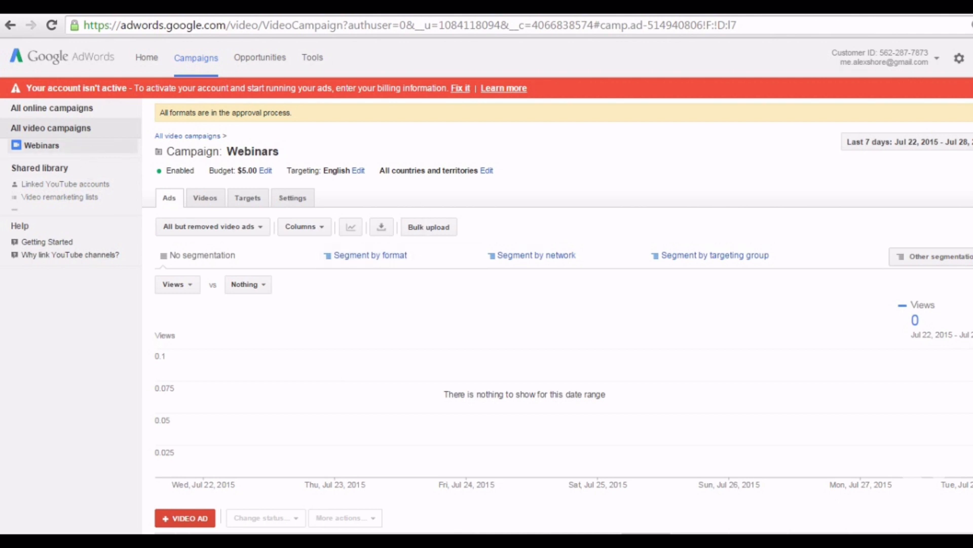
Scroll down to check the Webinars campaign's ads table.
scroll(940, 504, "down", 3)
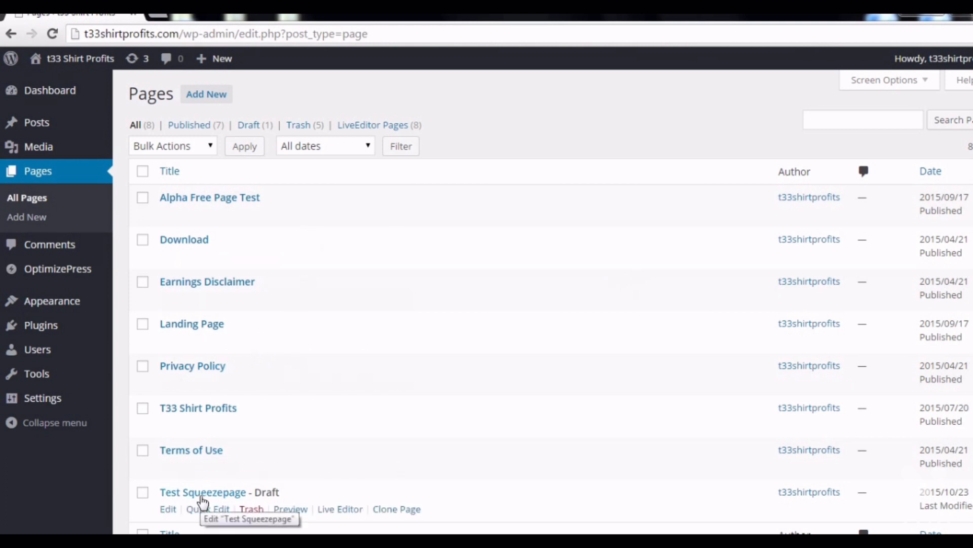
Open the 'Test Squeezepage' draft and launch it in the OptimizePress Live Editor.
left_click(200, 496)
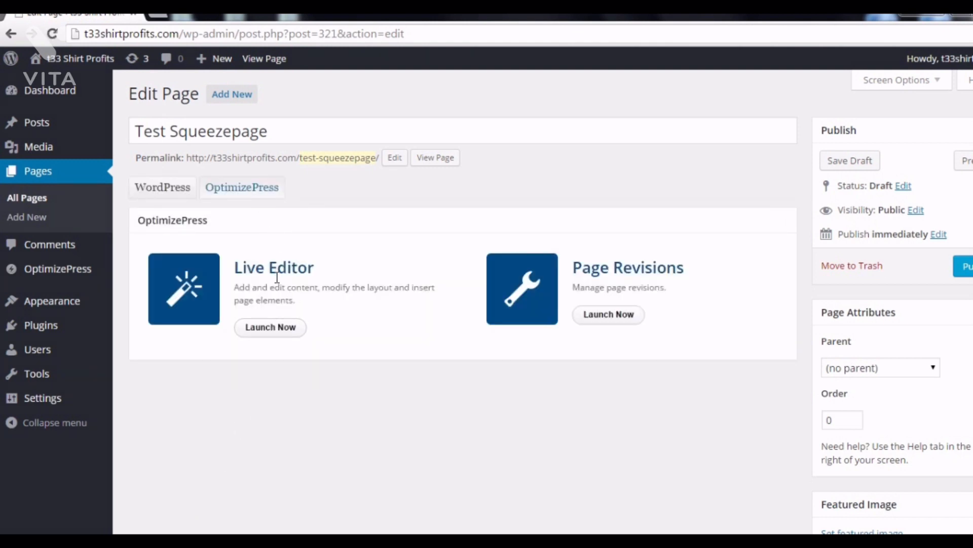
left_click(270, 327)
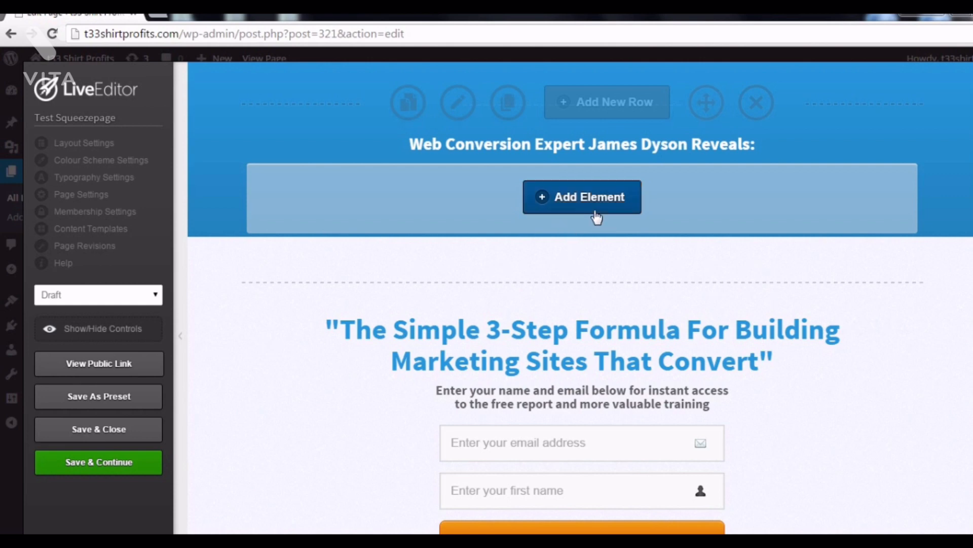
Insert an OverlayOptimizer element into the header row with its trigger set invisible.
left_click(587, 197)
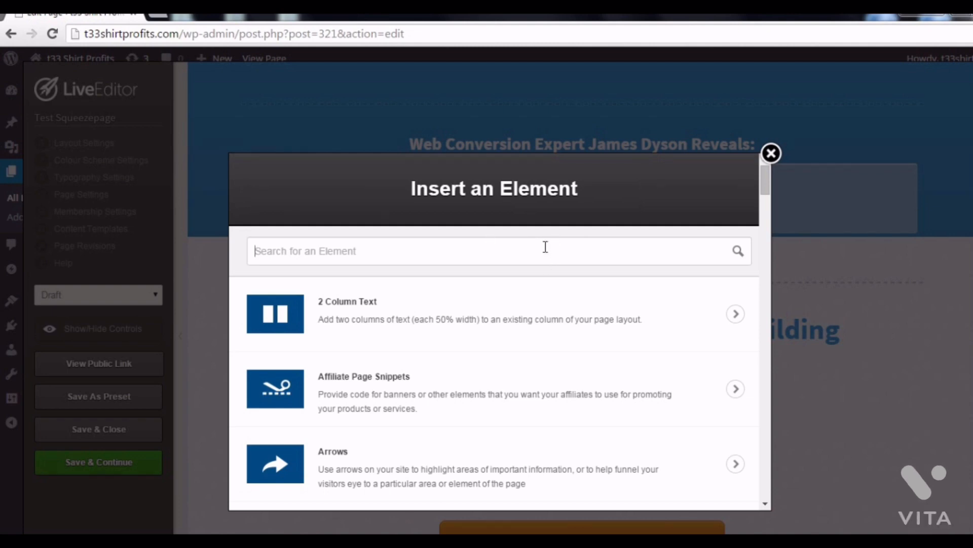
type("overley")
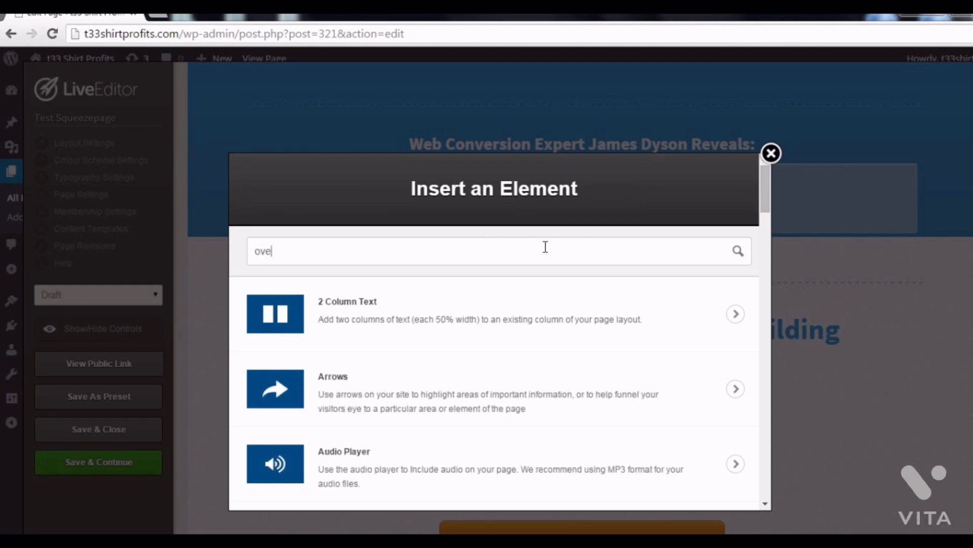
key("BackSpace")
key("BackSpace")
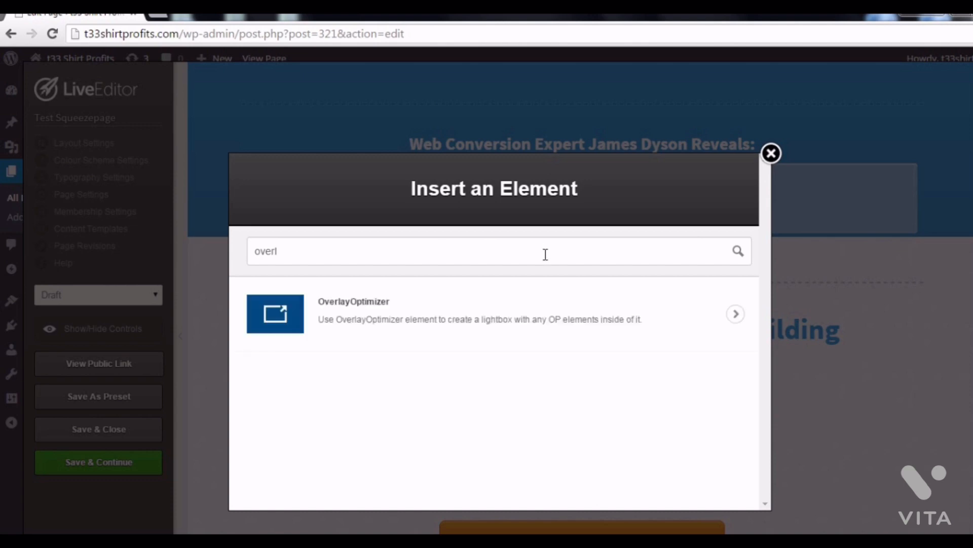
left_click(508, 312)
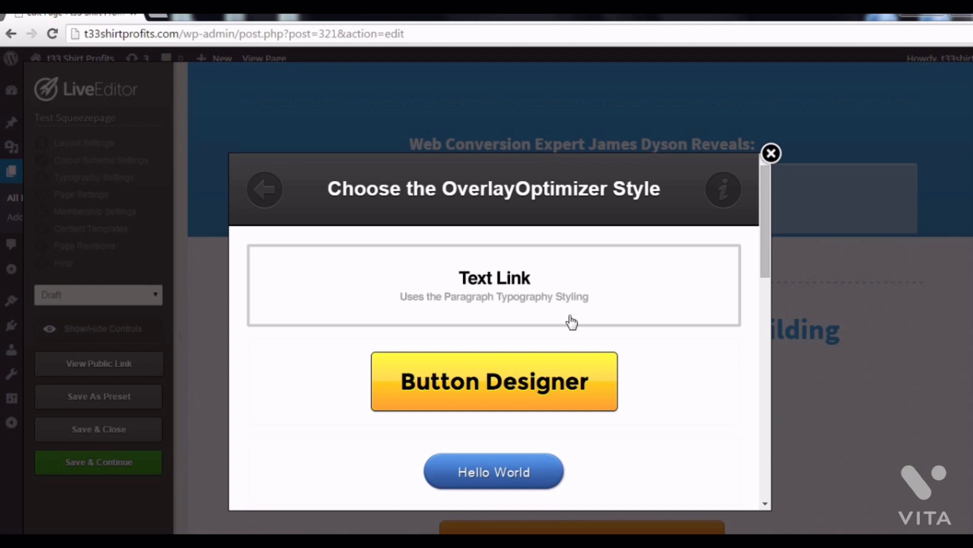
scroll(571, 322, "down", 15)
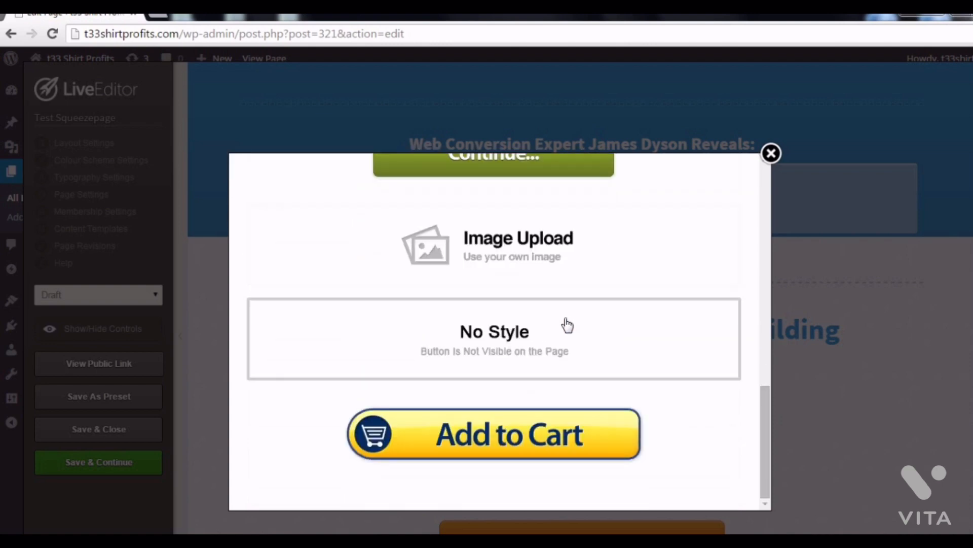
left_click(559, 337)
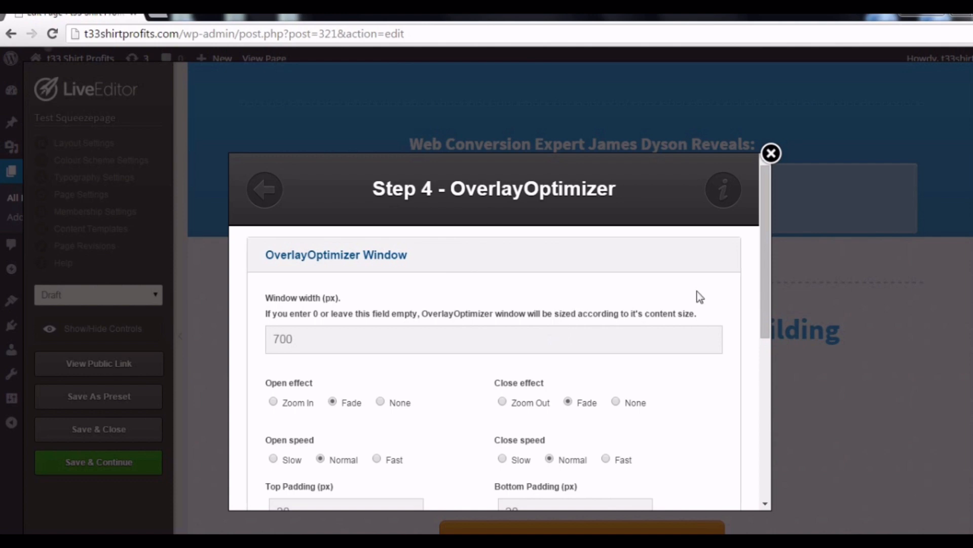
Enable Exit Intent under Overlay Pop and insert the configured overlay.
scroll(762, 304, "down", 1)
scroll(762, 303, "down", 6)
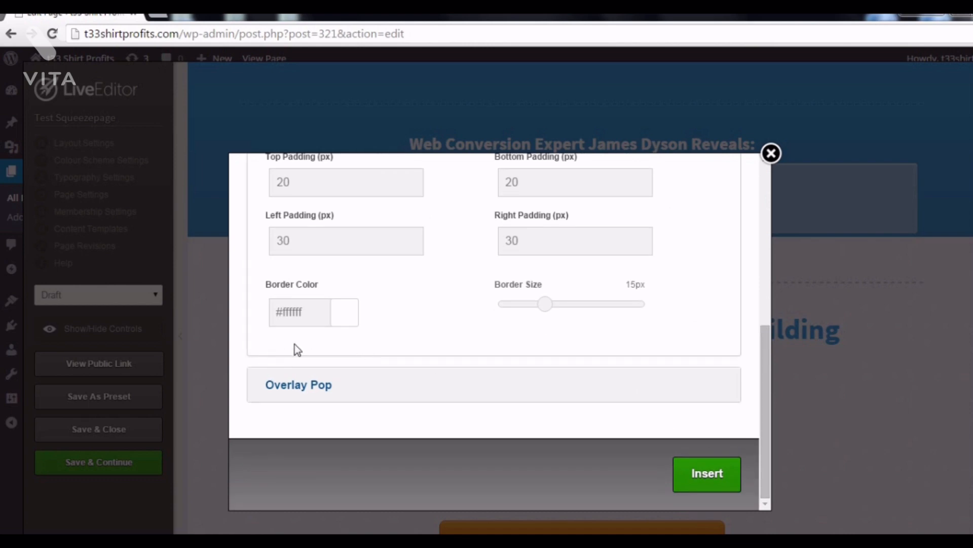
left_click(298, 387)
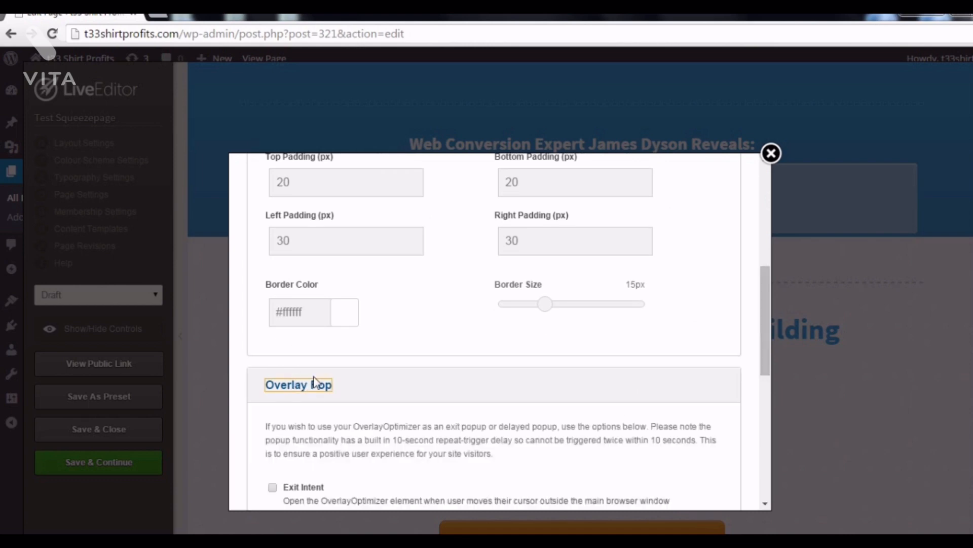
scroll(432, 355, "down", 4)
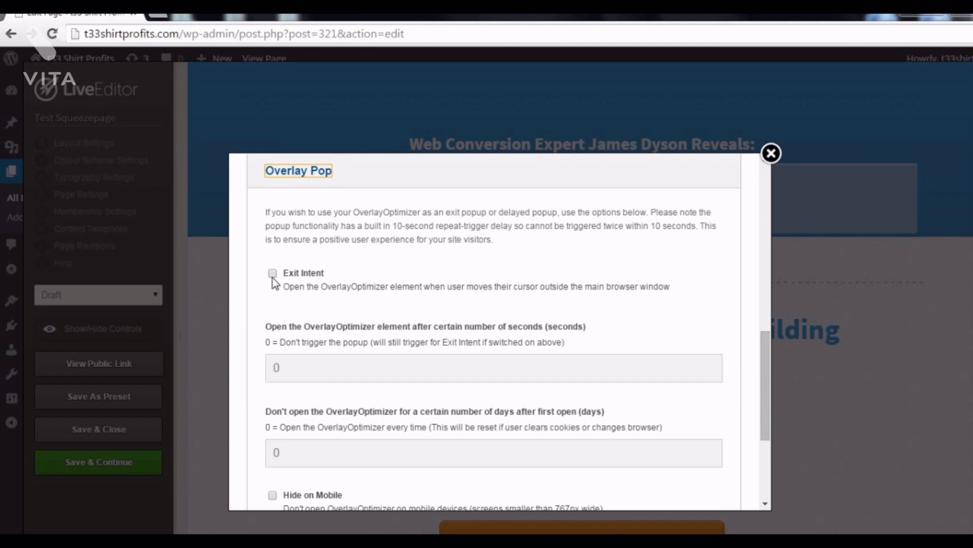
left_click(273, 274)
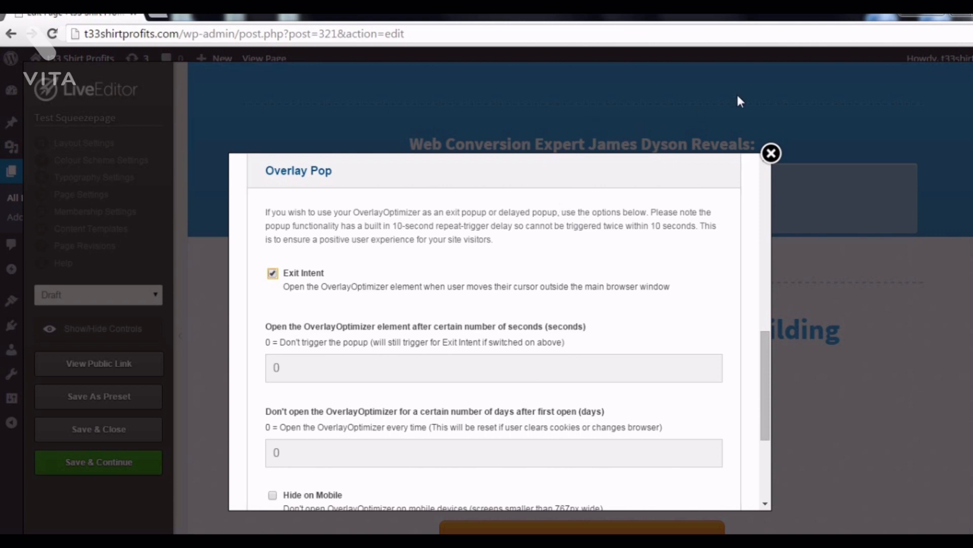
left_click_drag(767, 361, 762, 443)
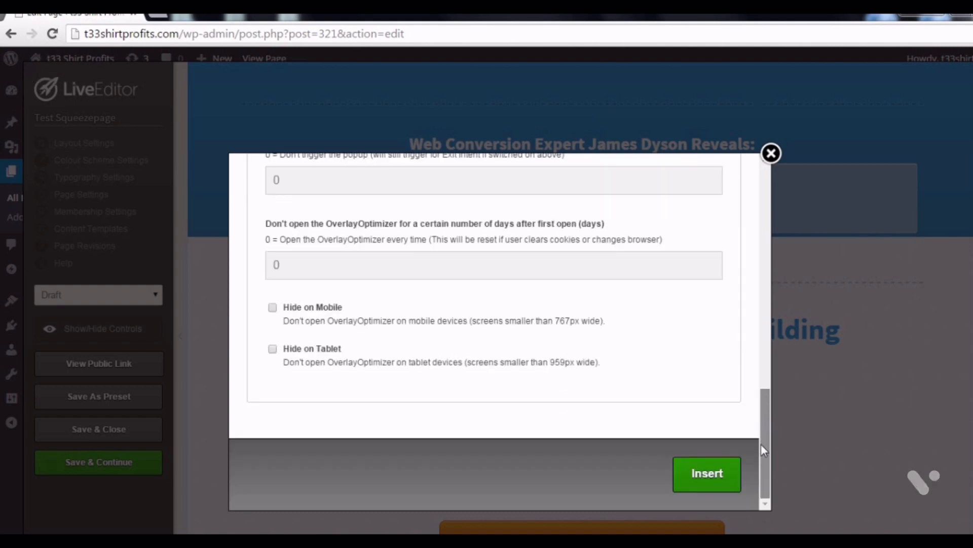
left_click(714, 474)
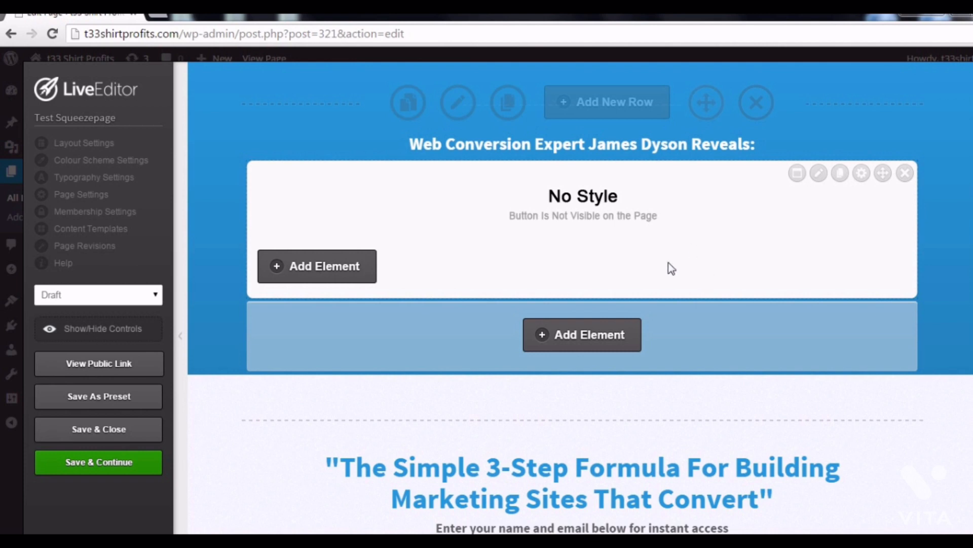
Open the overlay's content and start adding an element inside it.
left_click(357, 276)
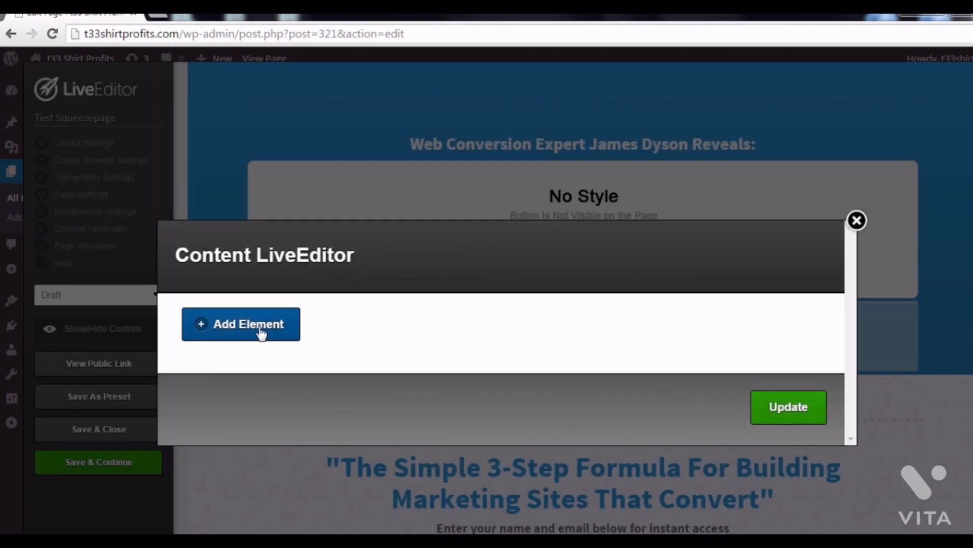
left_click(261, 334)
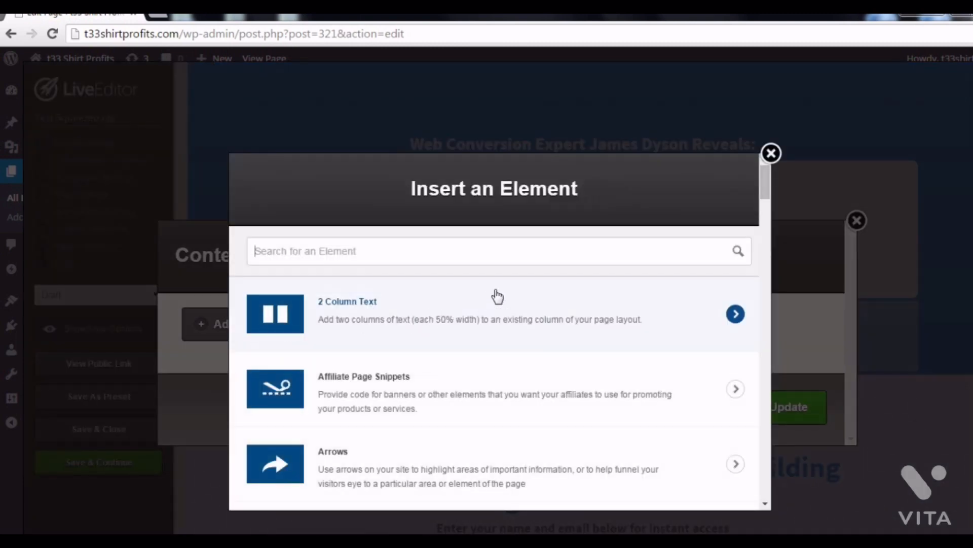
scroll(530, 304, "down", 20)
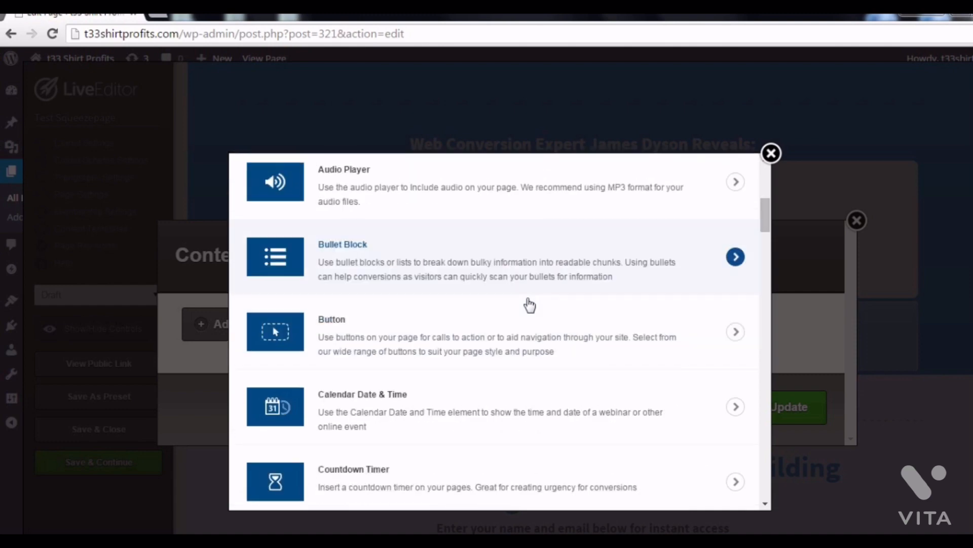
scroll(530, 304, "down", 20)
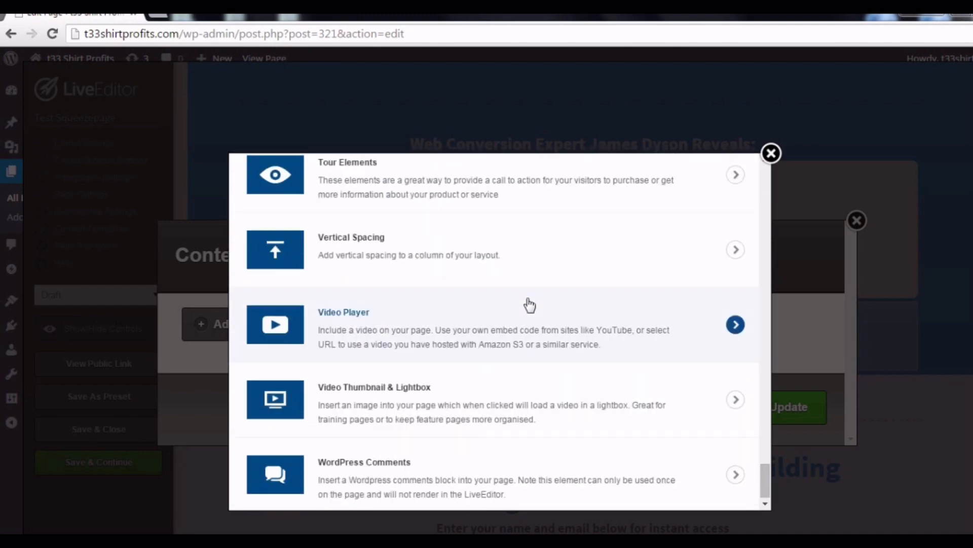
scroll(504, 315, "up", 6)
scroll(505, 315, "up", 8)
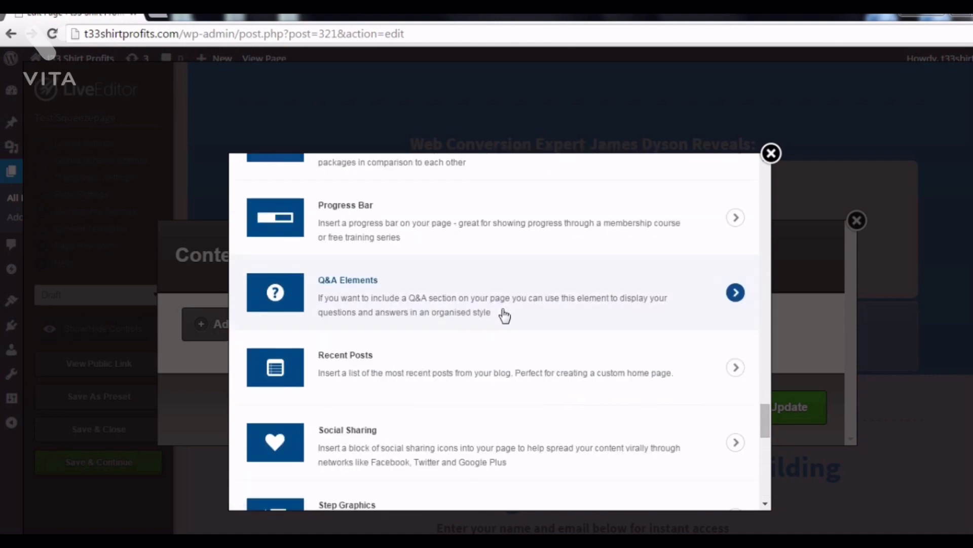
scroll(504, 316, "up", 6)
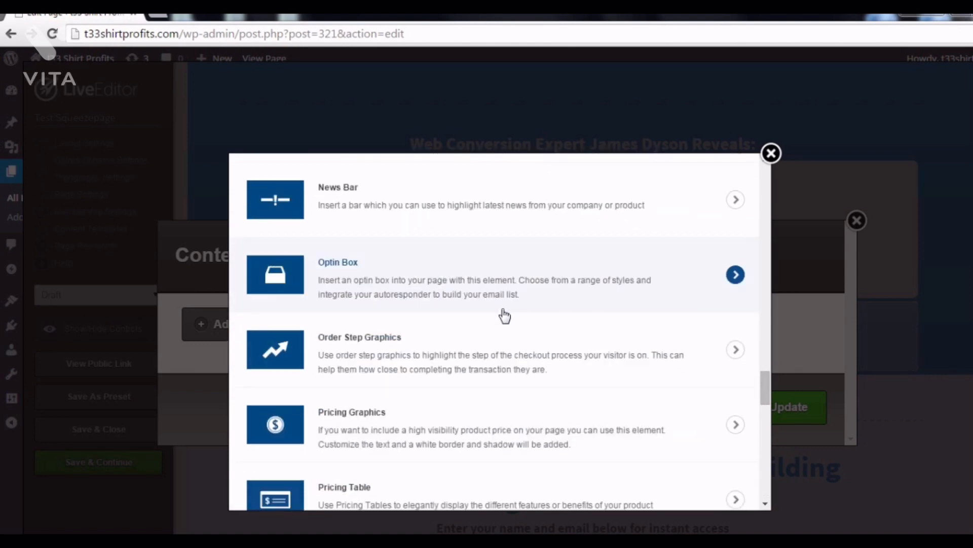
scroll(505, 316, "up", 12)
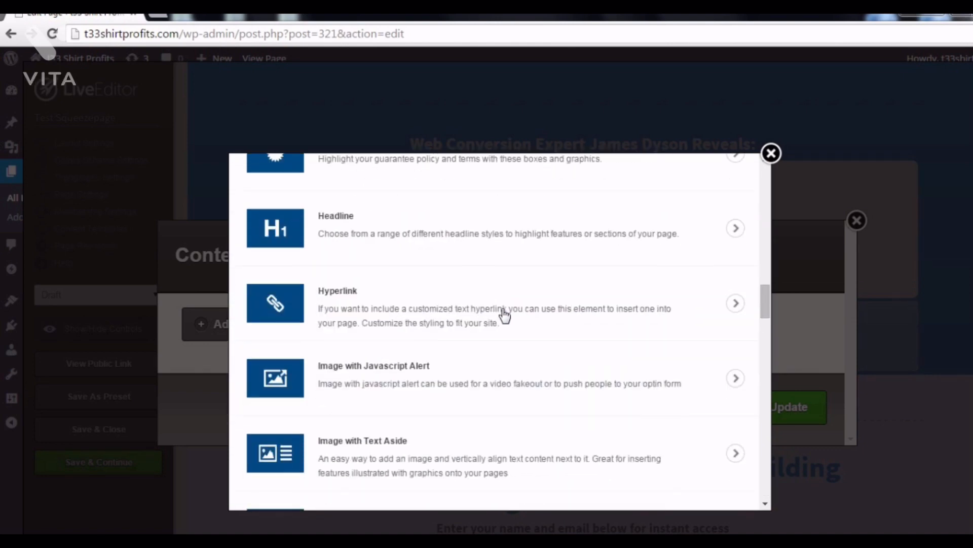
scroll(504, 317, "up", 10)
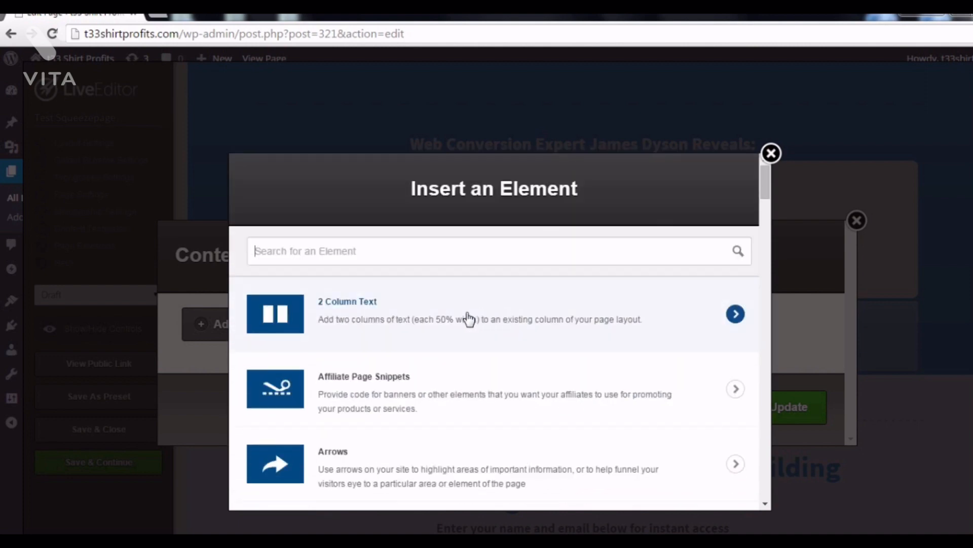
scroll(467, 320, "down", 5)
scroll(467, 302, "up", 5)
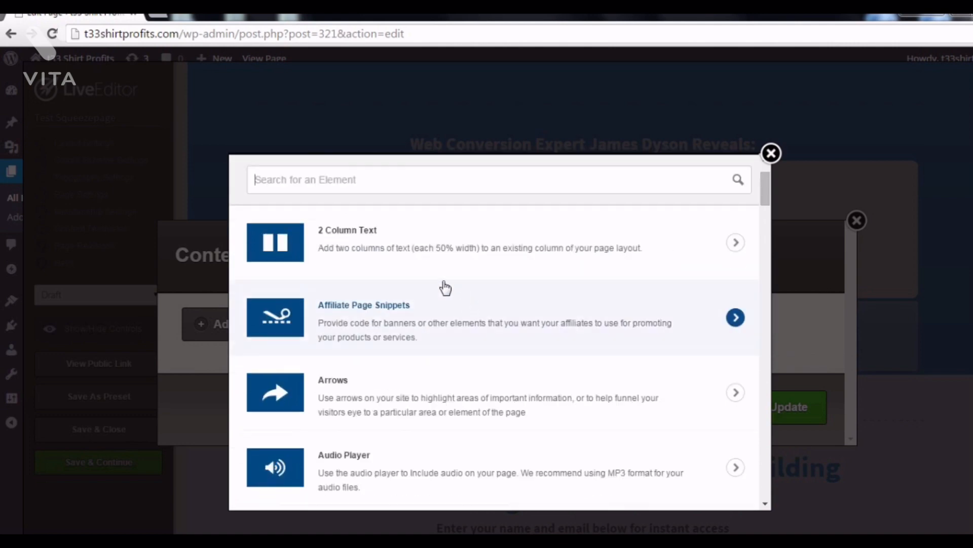
Insert a plain Text Block reading 'test' into the overlay and update the page.
type("text")
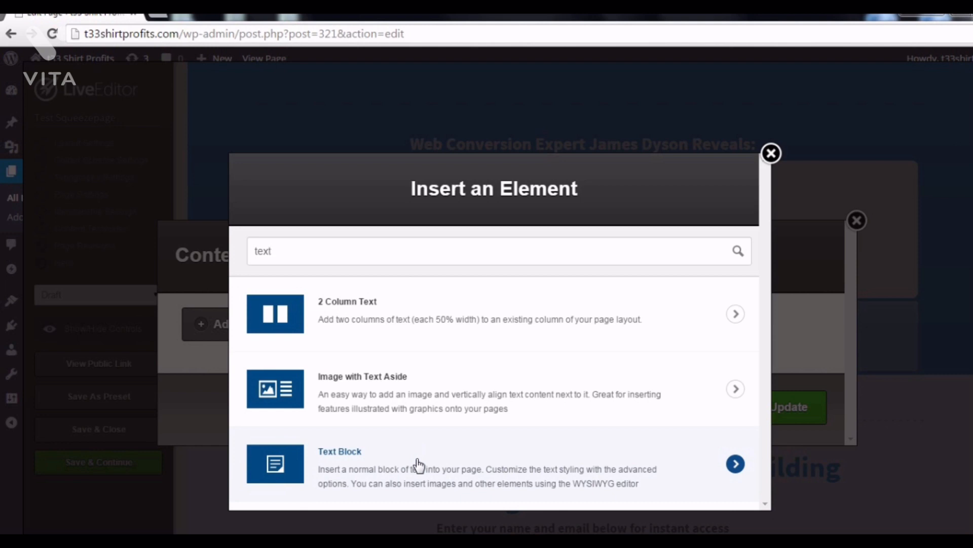
left_click(417, 464)
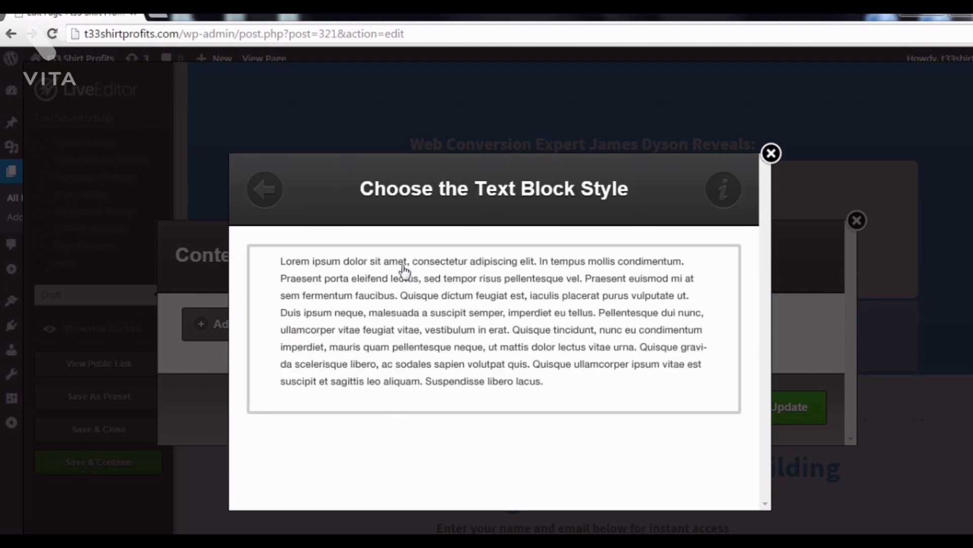
left_click(539, 317)
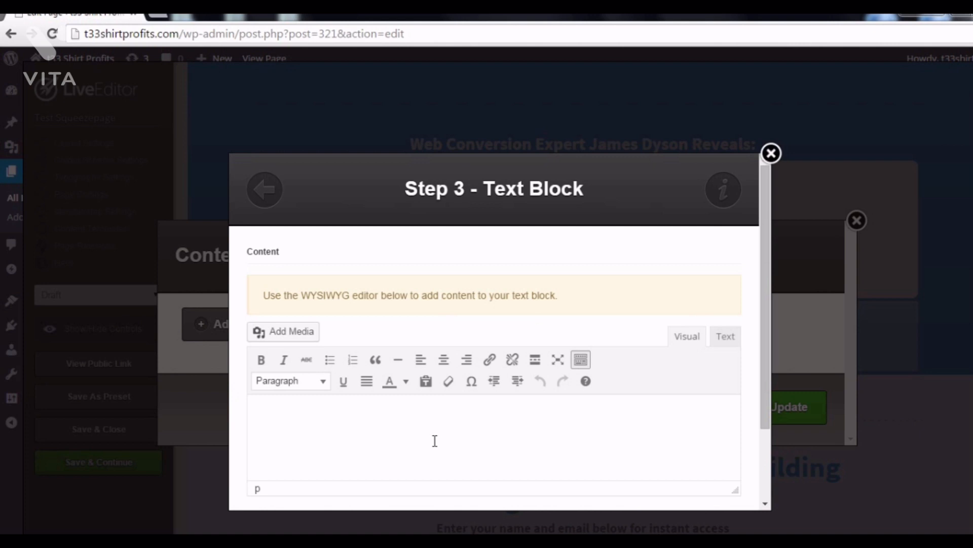
type("test")
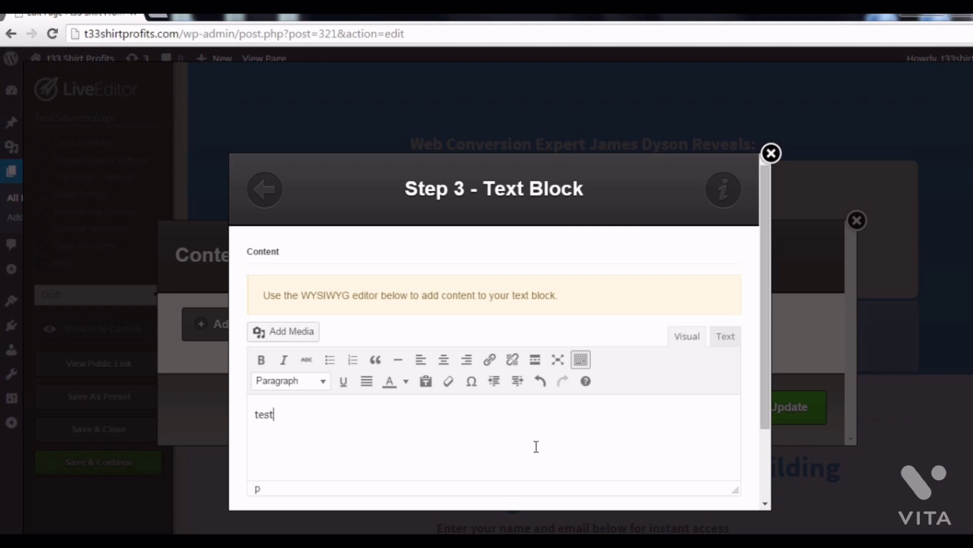
scroll(359, 431, "down", 2)
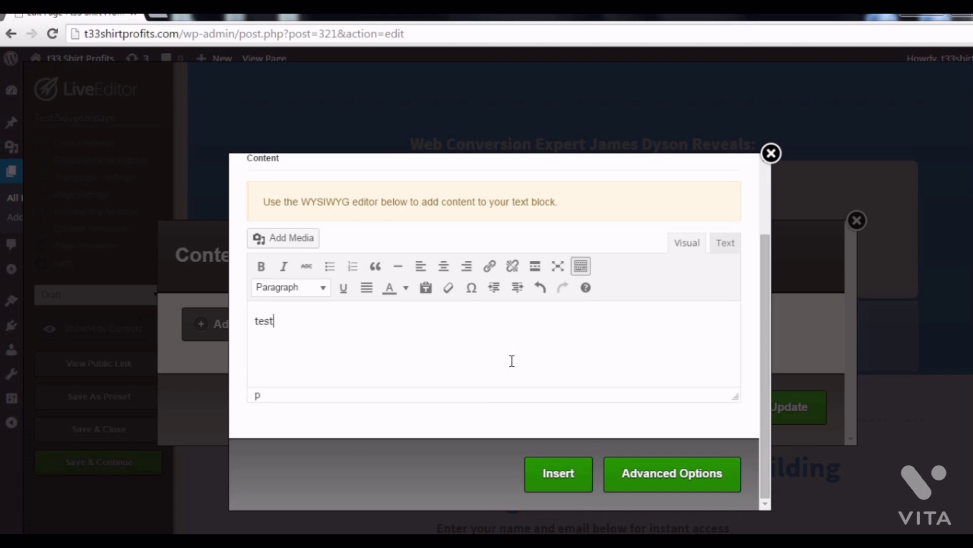
left_click(568, 476)
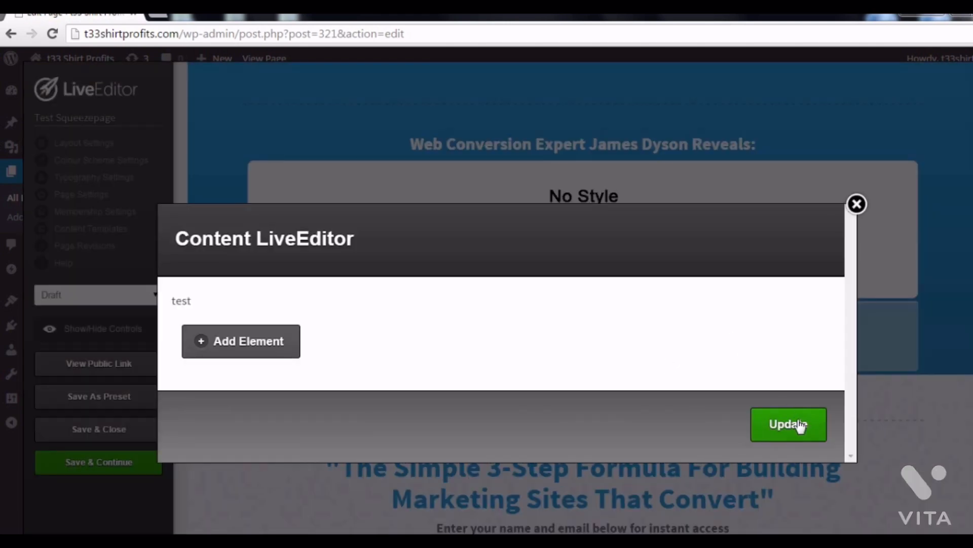
left_click(800, 424)
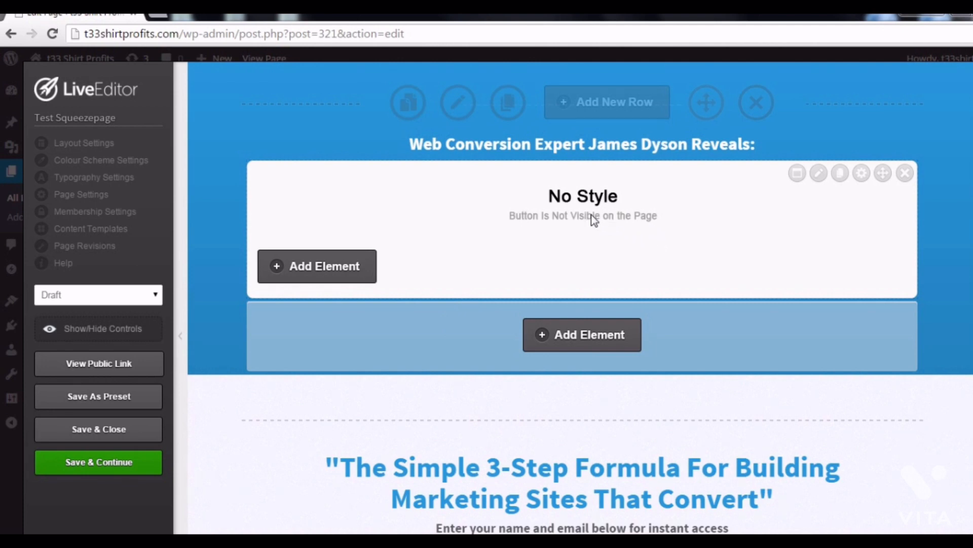
Save and preview the squeeze page, trigger the 'test' exit-intent popup, then dismiss it.
left_click(116, 435)
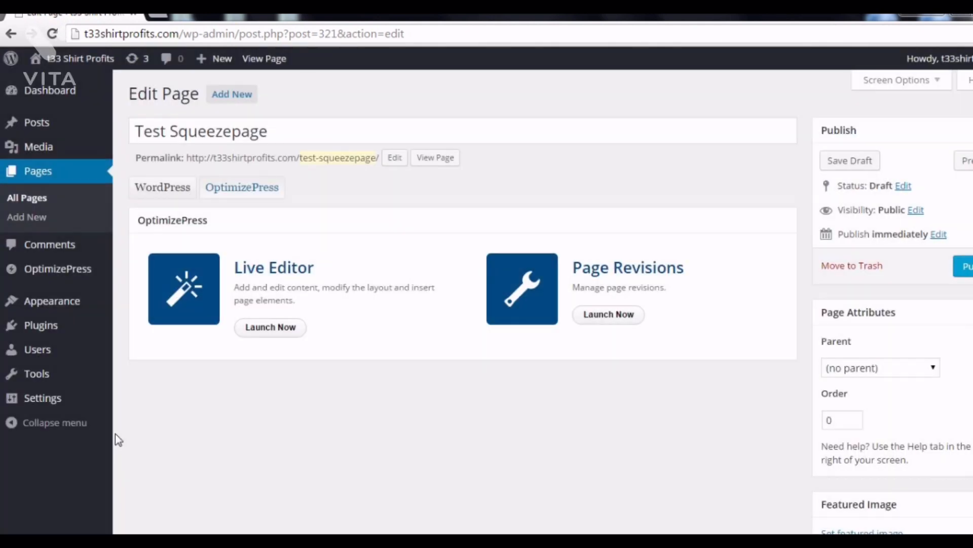
left_click(446, 159)
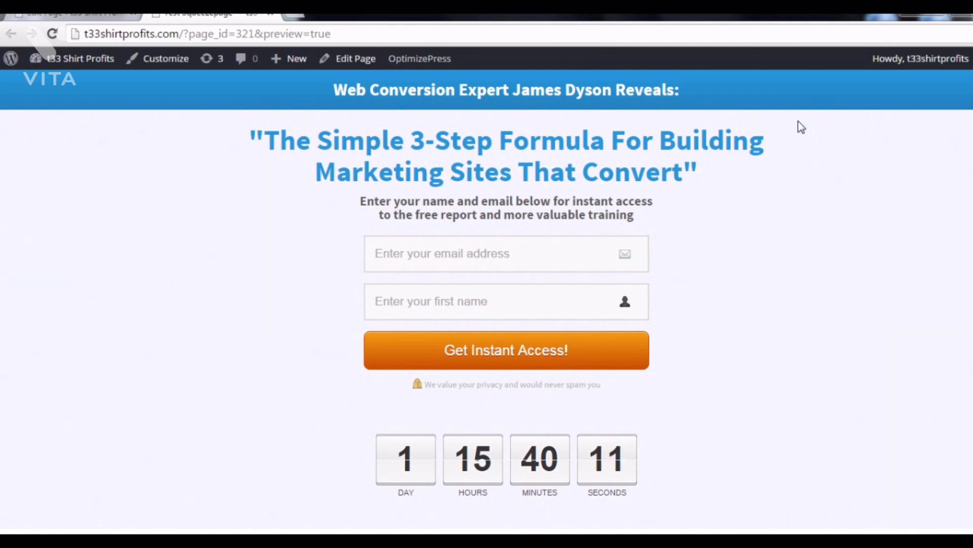
mouse_move(908, 21)
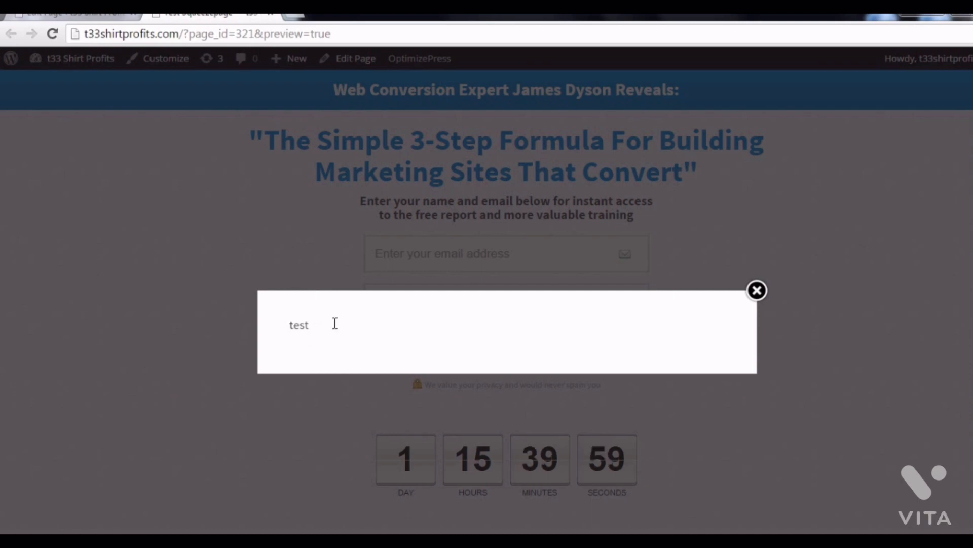
left_click(757, 291)
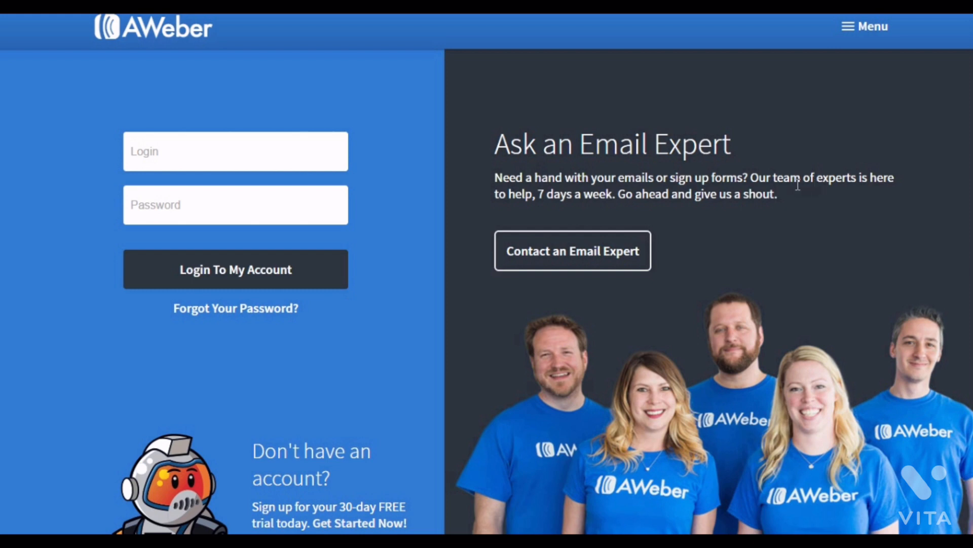
Navigate from AWeber's Getting Started page to the Free Trial page's plan choices.
left_click(878, 42)
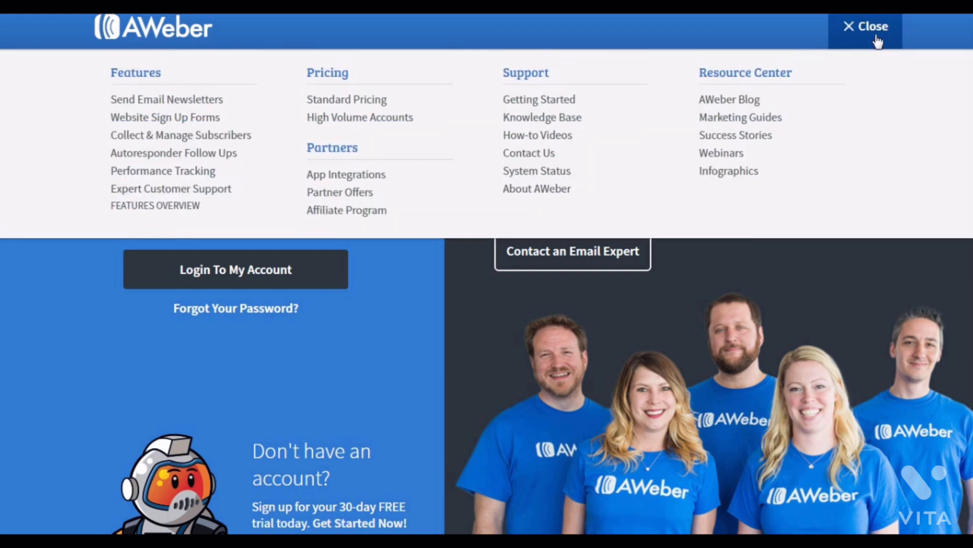
left_click(552, 105)
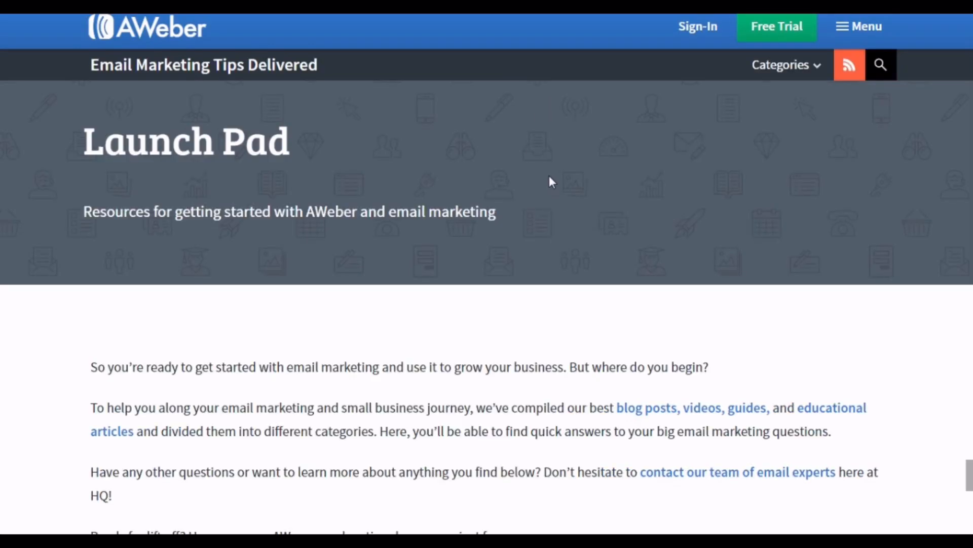
left_click(764, 31)
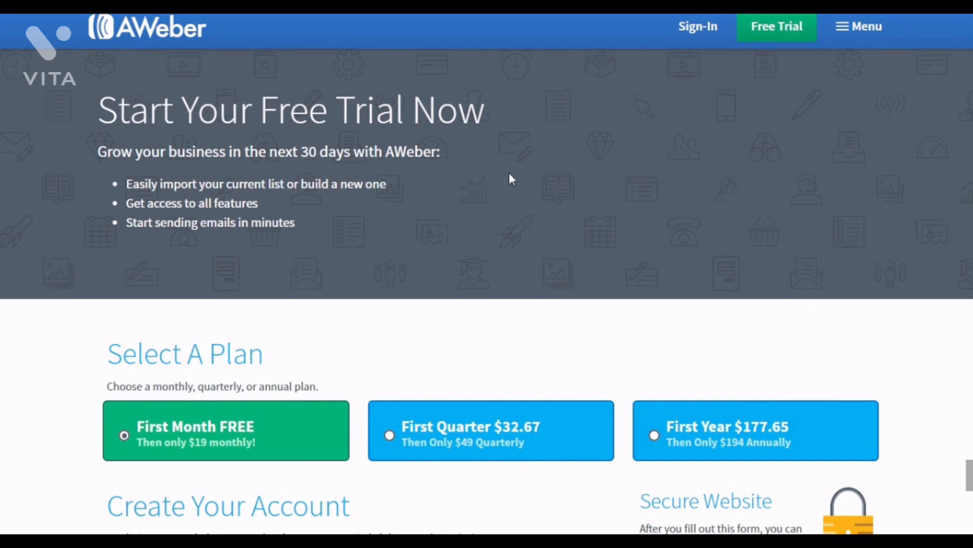
scroll(509, 172, "down", 3)
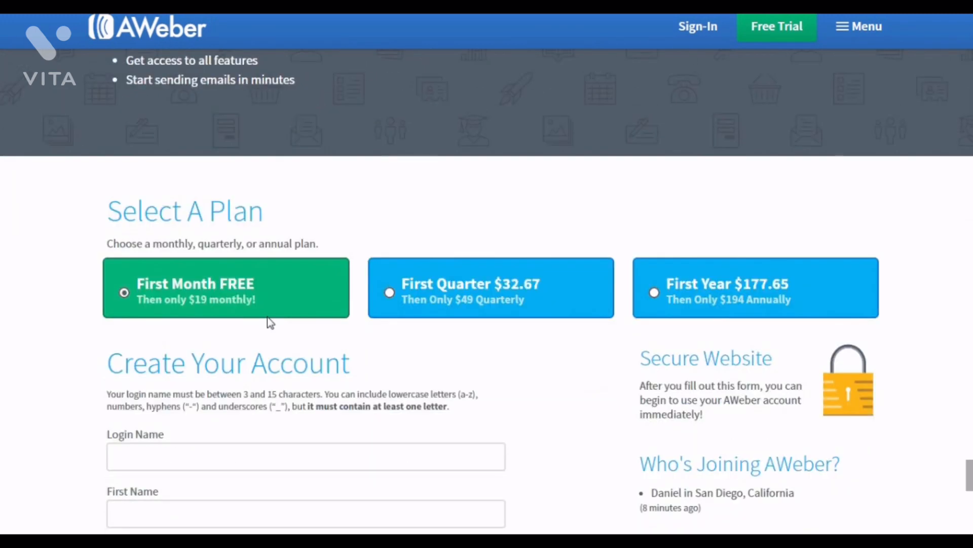
Try the signup form's Login Name and Email Address fields, then scroll through billing.
scroll(271, 322, "down", 3)
left_click(268, 316)
scroll(269, 317, "down", 3)
left_click(269, 328)
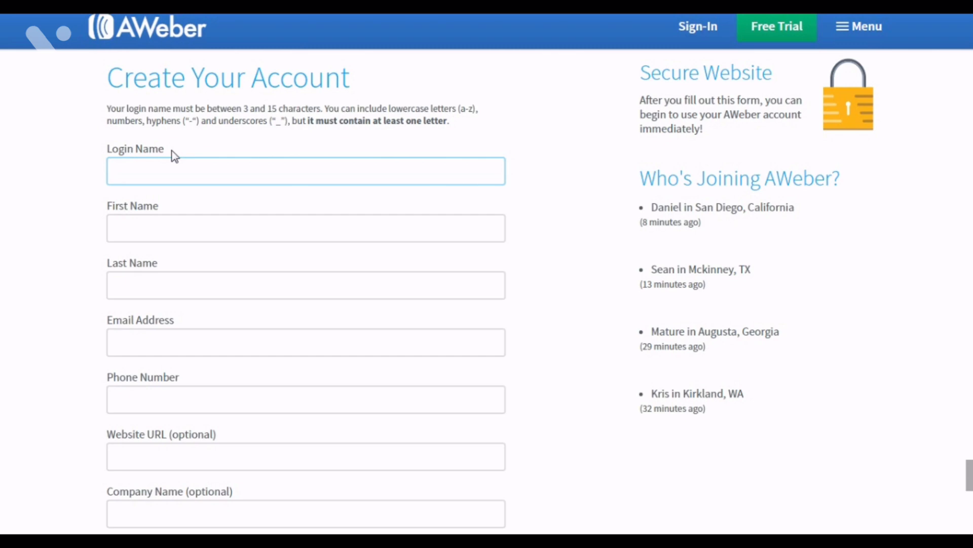
scroll(175, 157, "down", 10)
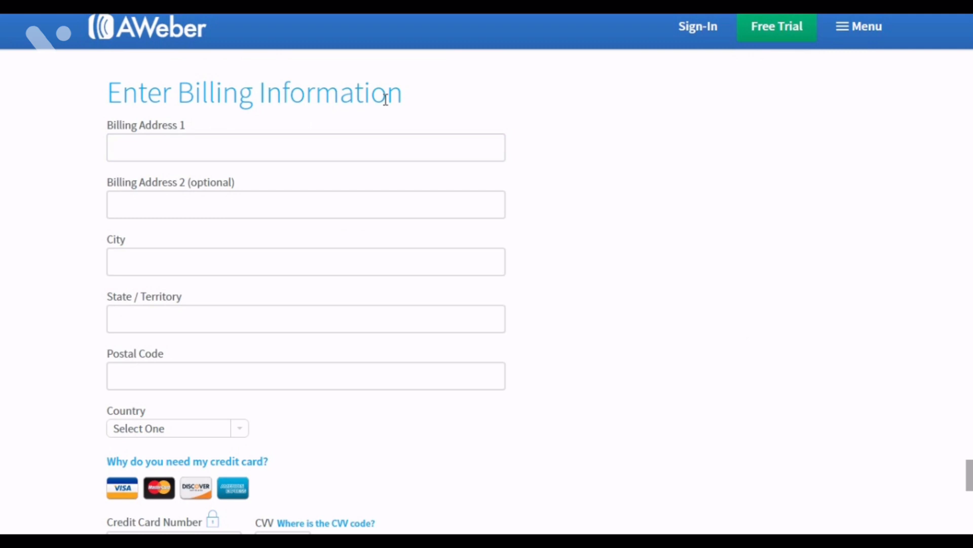
scroll(385, 99, "down", 10)
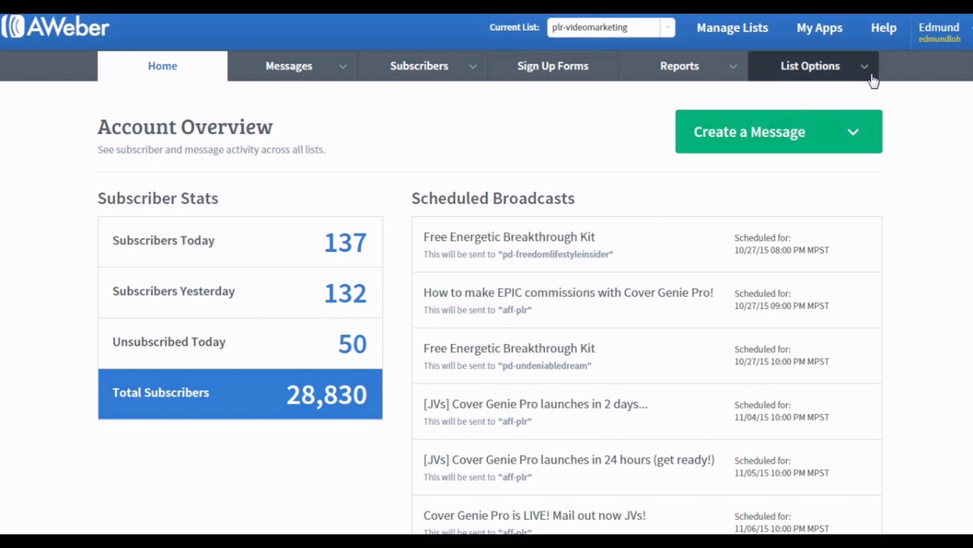
Review the My Account fields such as last name and organization, then show Billing.
mouse_move(939, 50)
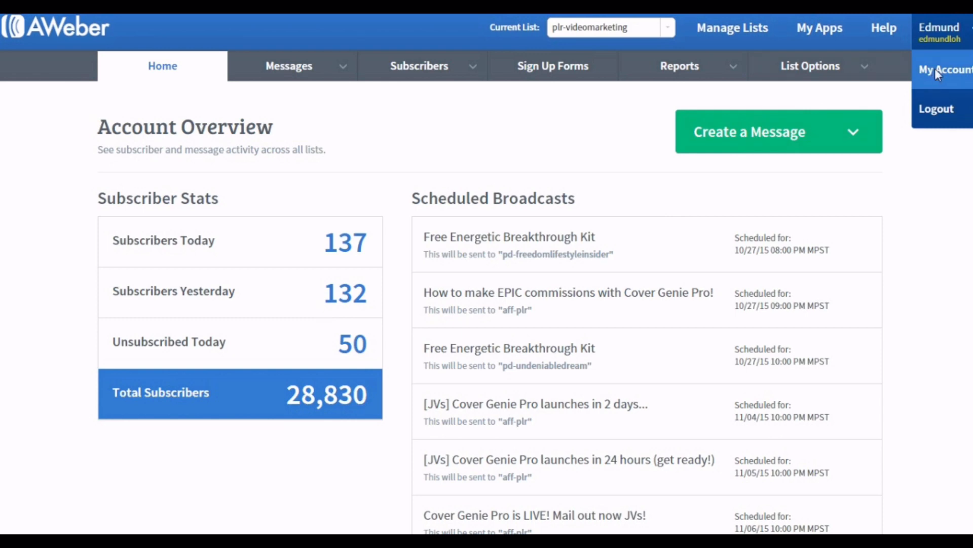
left_click(935, 69)
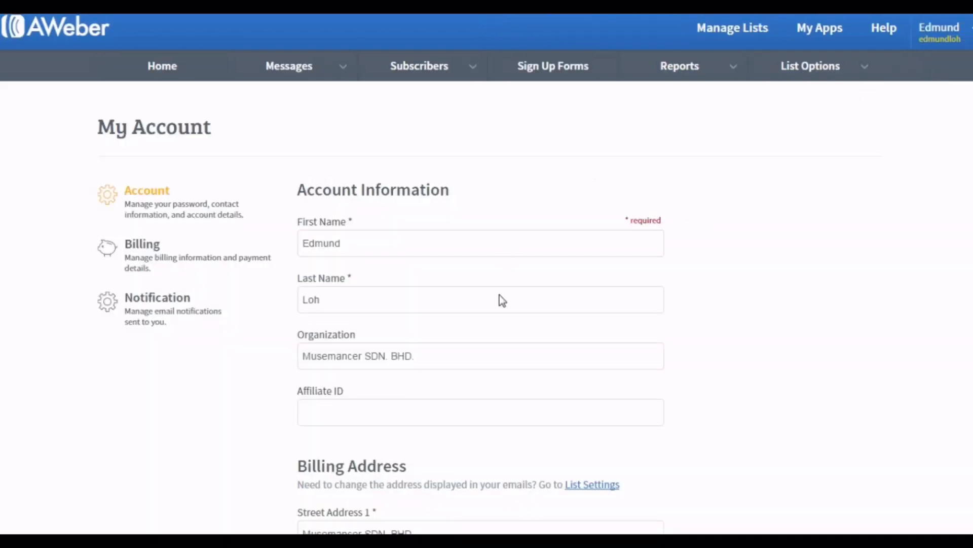
left_click(501, 300)
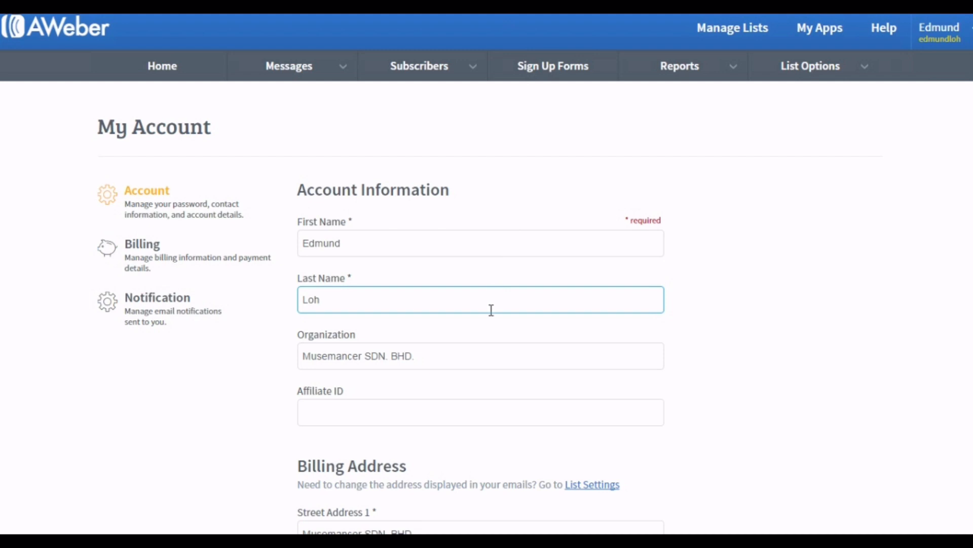
key("Tab")
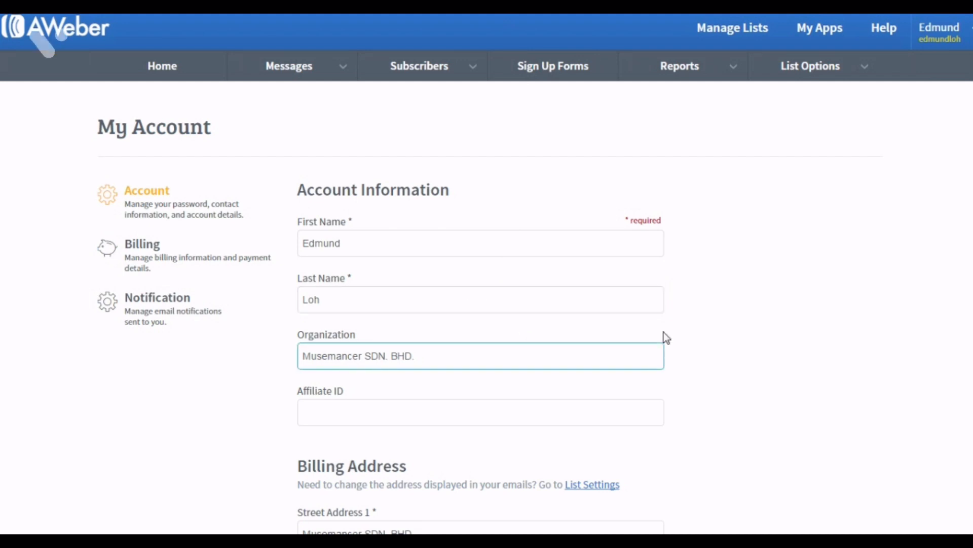
scroll(664, 333, "down", 7)
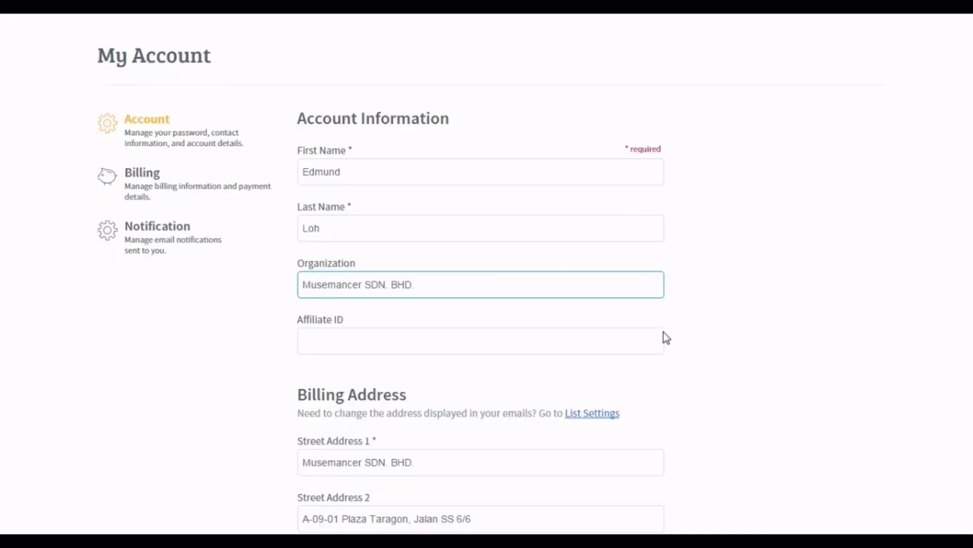
scroll(664, 333, "down", 7)
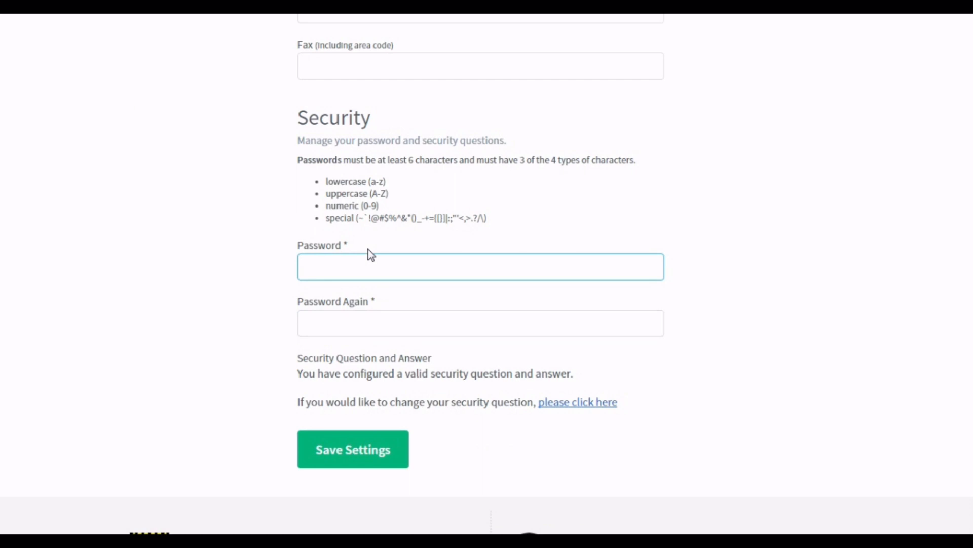
scroll(370, 253, "up", 15)
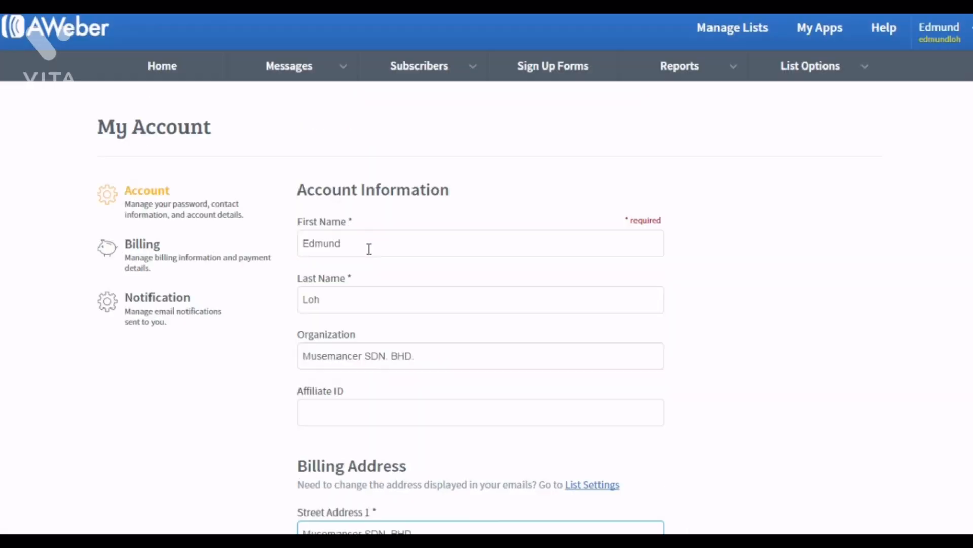
left_click(153, 251)
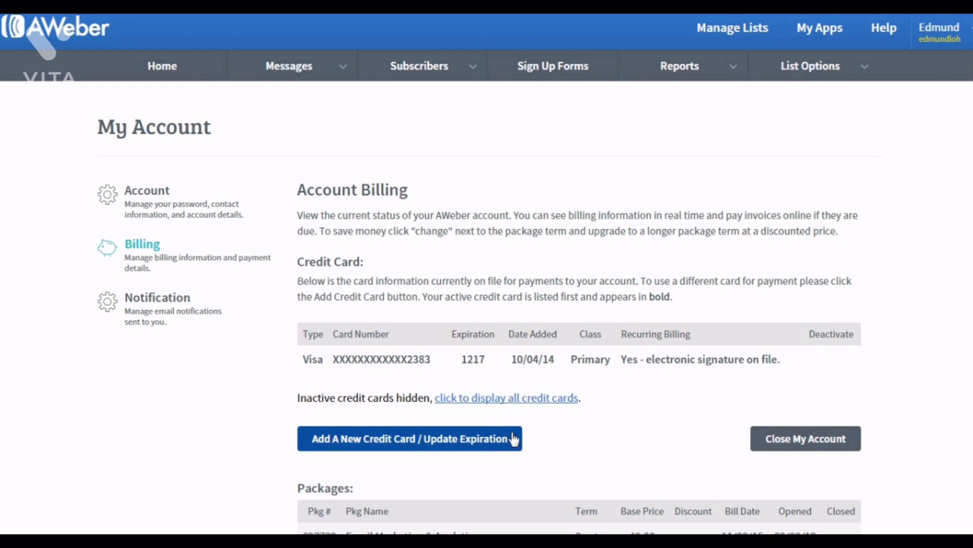
Show the AWeber My Account Notification settings.
scroll(515, 437, "down", 3)
scroll(516, 430, "up", 3)
left_click(135, 303)
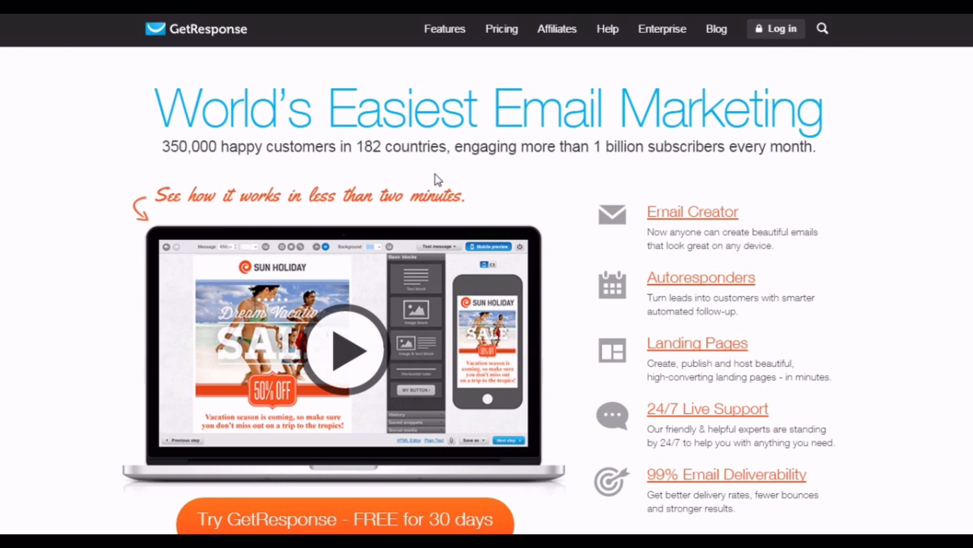
Bring up the GetResponse 30-day free-trial signup popup, try its first name field, then dismiss it.
scroll(941, 259, "down", 4)
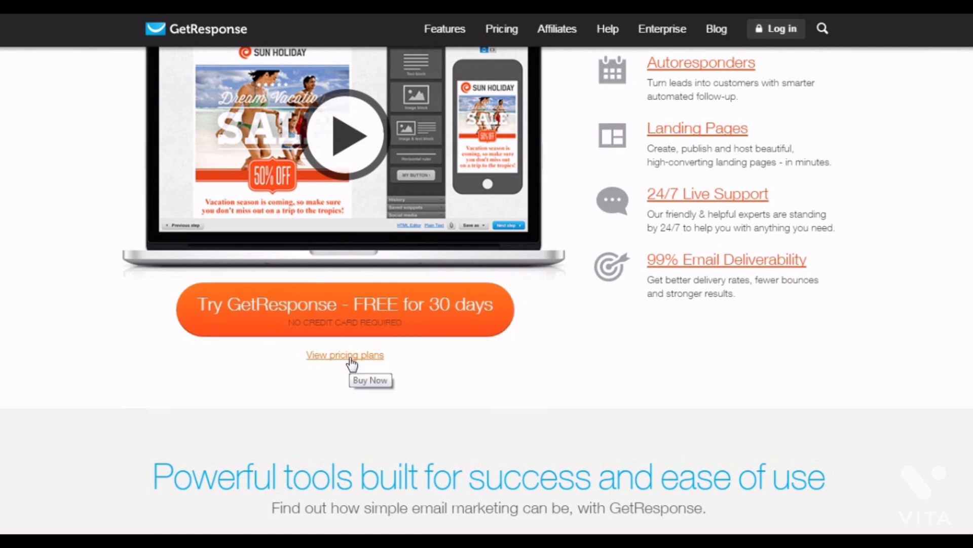
left_click(369, 309)
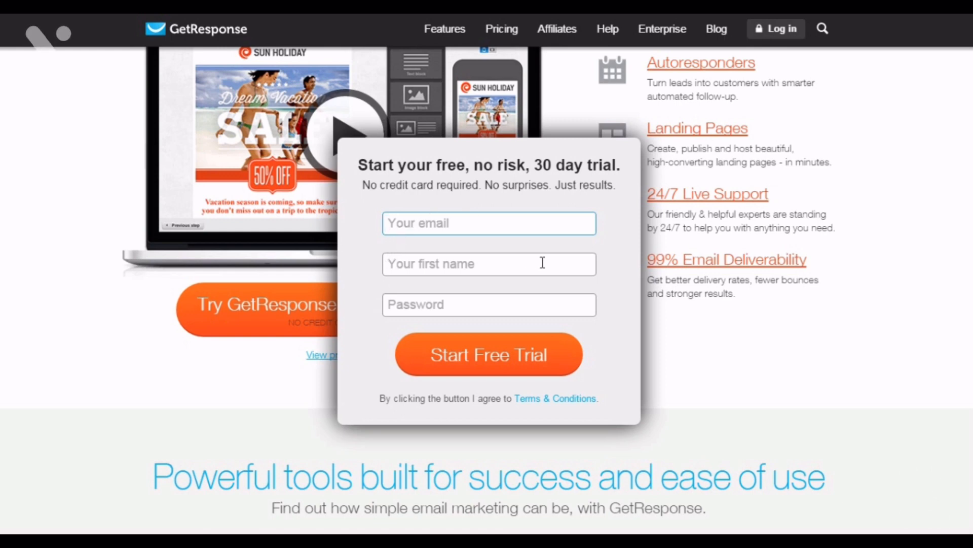
left_click(477, 259)
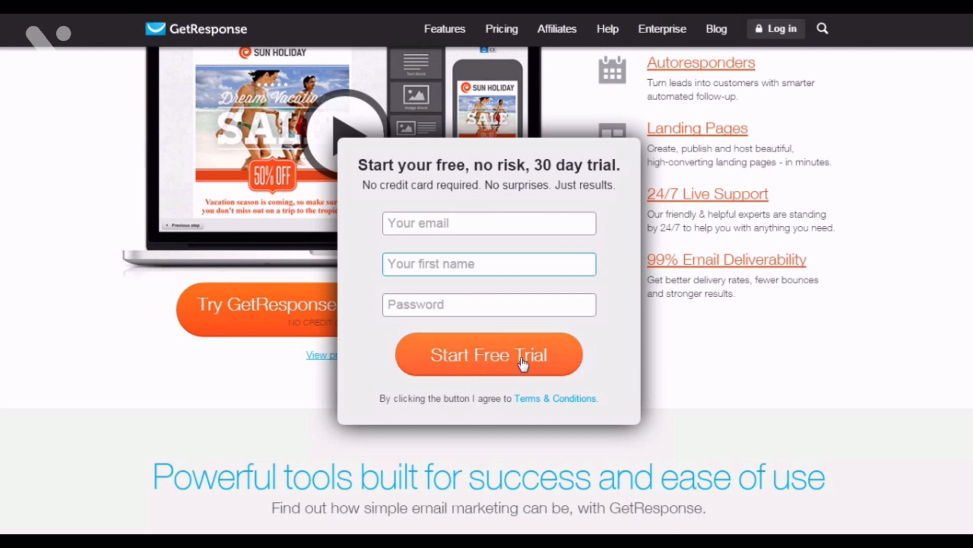
left_click(723, 345)
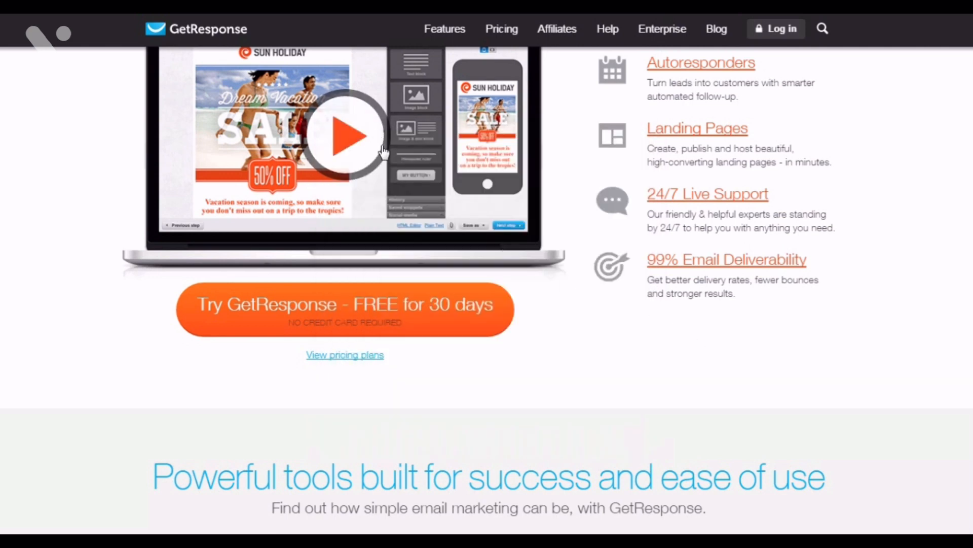
scroll(597, 236, "up", 4)
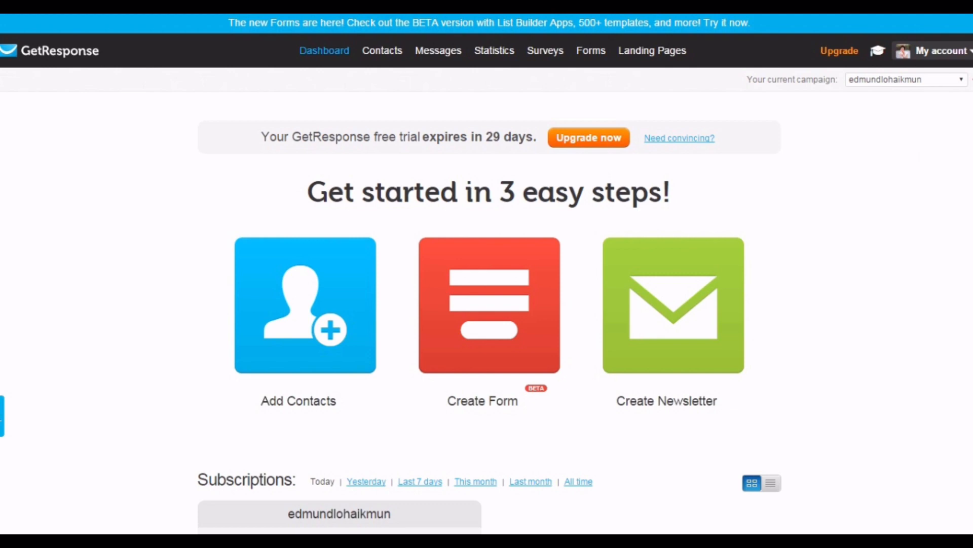
Use the GetResponse My account dropdown to reach the campaign General settings.
left_click(946, 51)
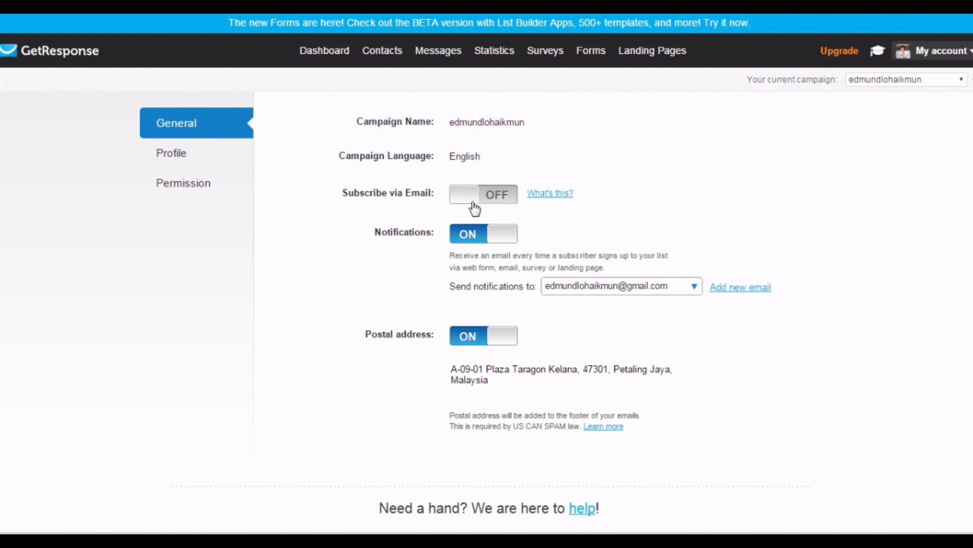
mouse_move(649, 380)
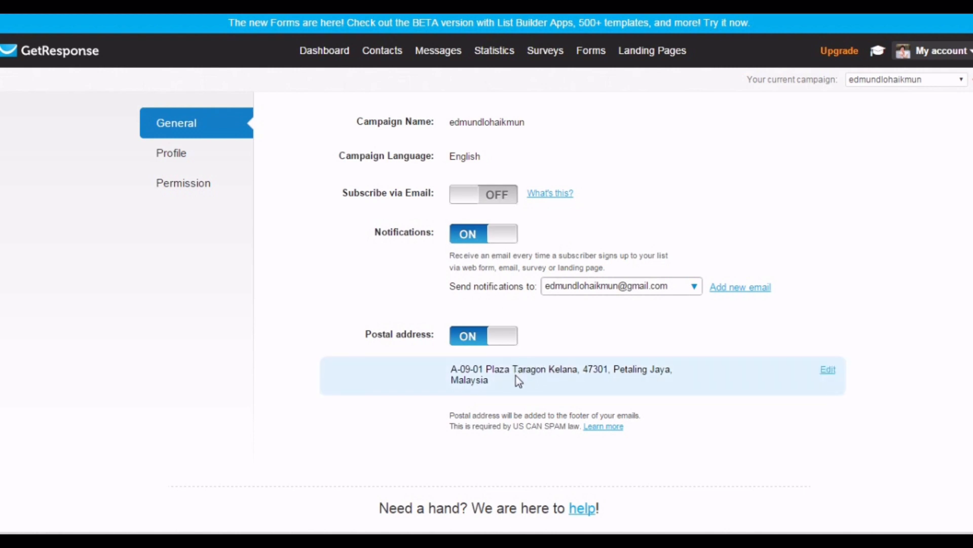
On the Profile tab, cancel edits to Campaign title and Campaign description, leaving both empty.
left_click(166, 155)
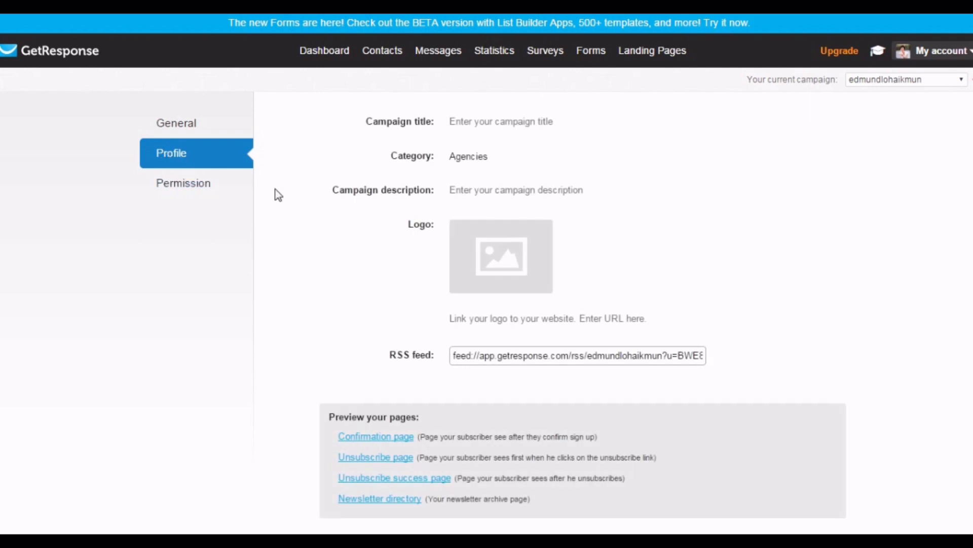
left_click(479, 123)
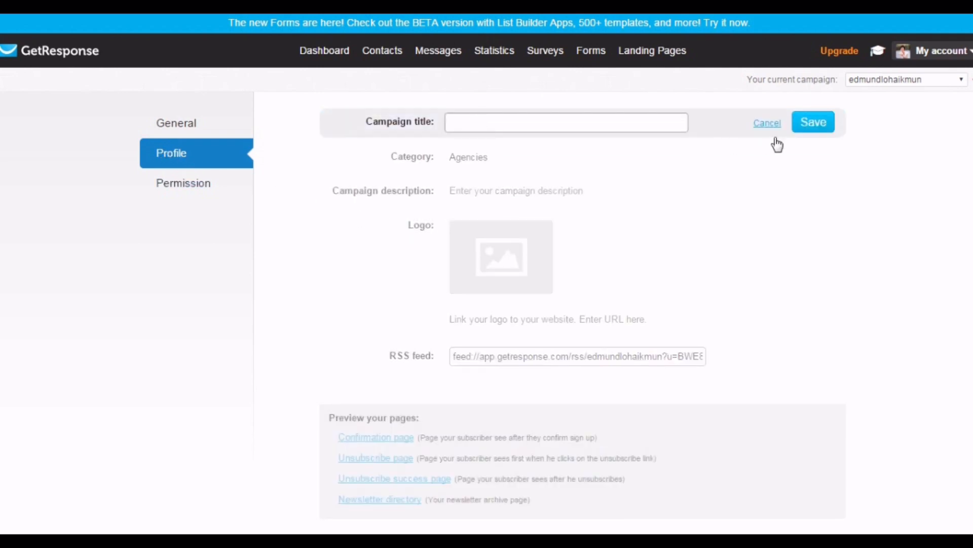
left_click(768, 124)
mouse_move(467, 196)
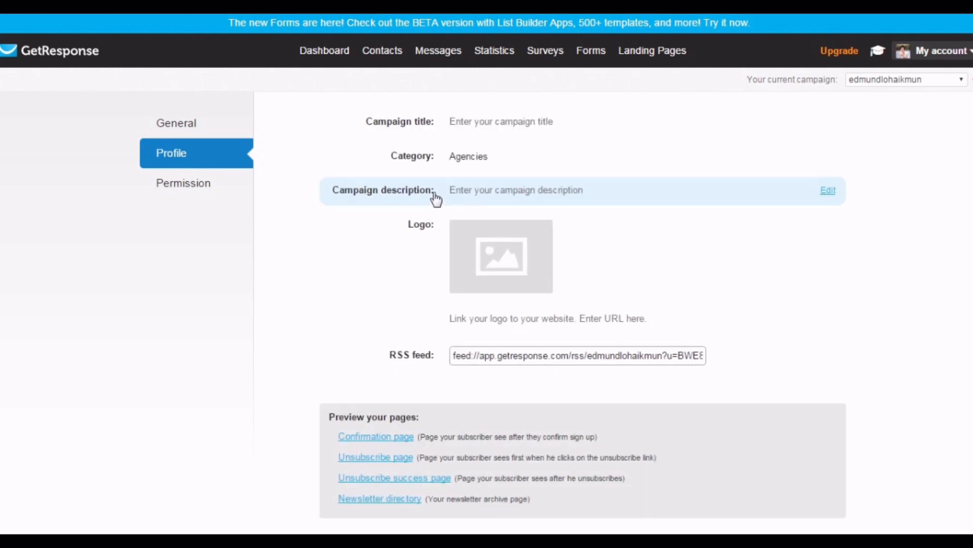
left_click(498, 197)
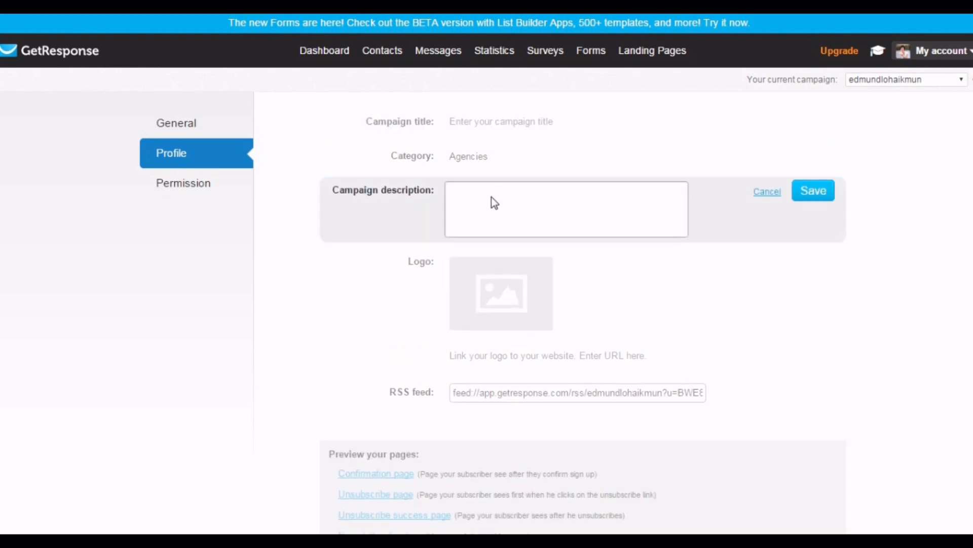
left_click(767, 195)
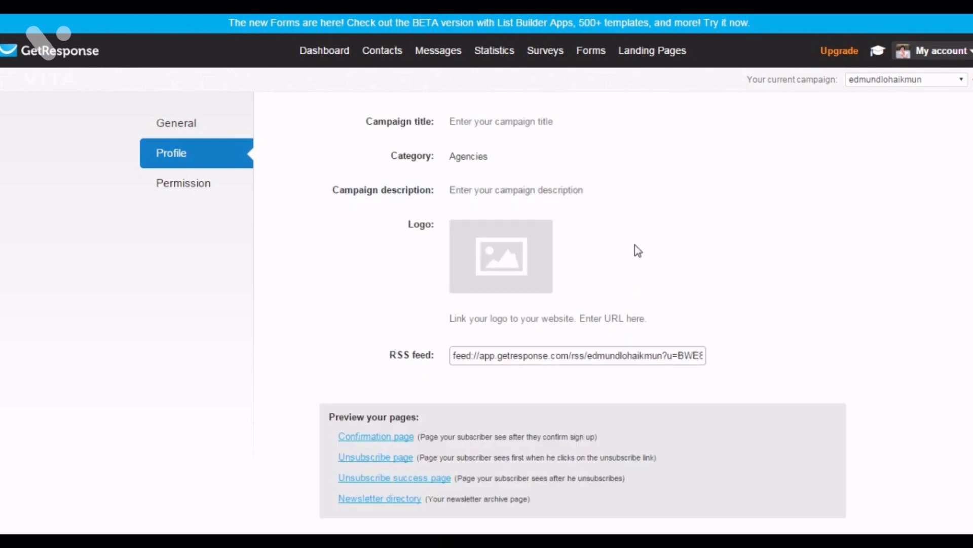
scroll(637, 250, "down", 2)
mouse_move(491, 189)
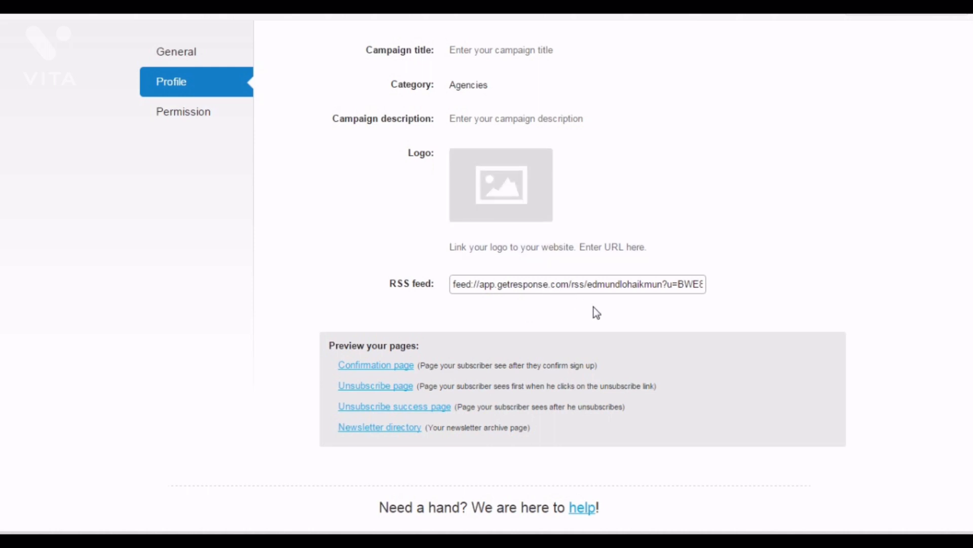
scroll(597, 312, "down", 1)
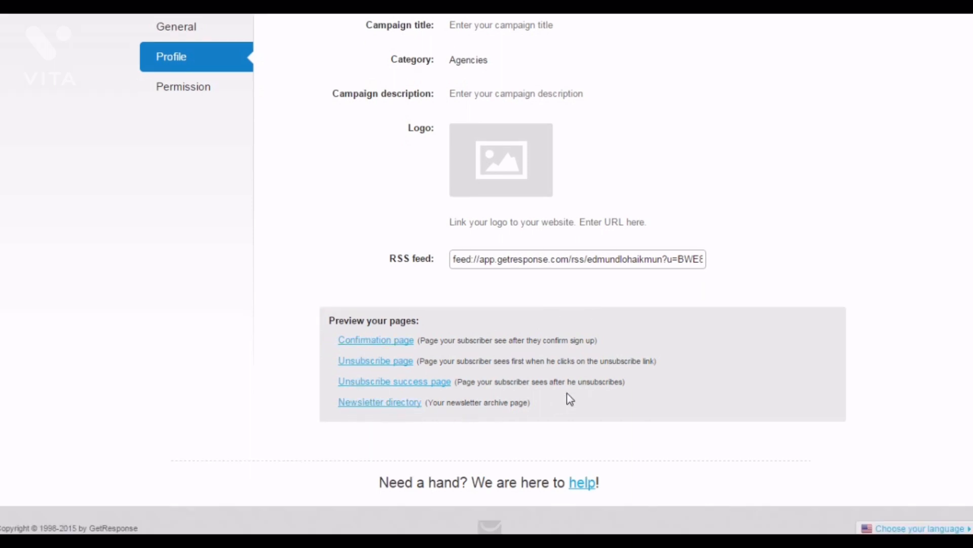
scroll(603, 336, "up", 2)
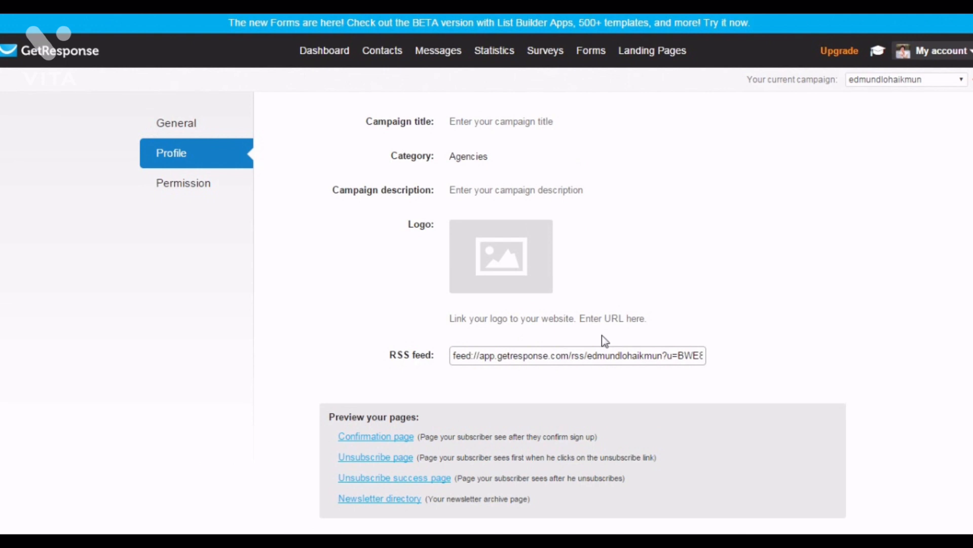
Review the 'Enable confirmed opt-in' setting on the campaign's Permission page.
left_click(185, 187)
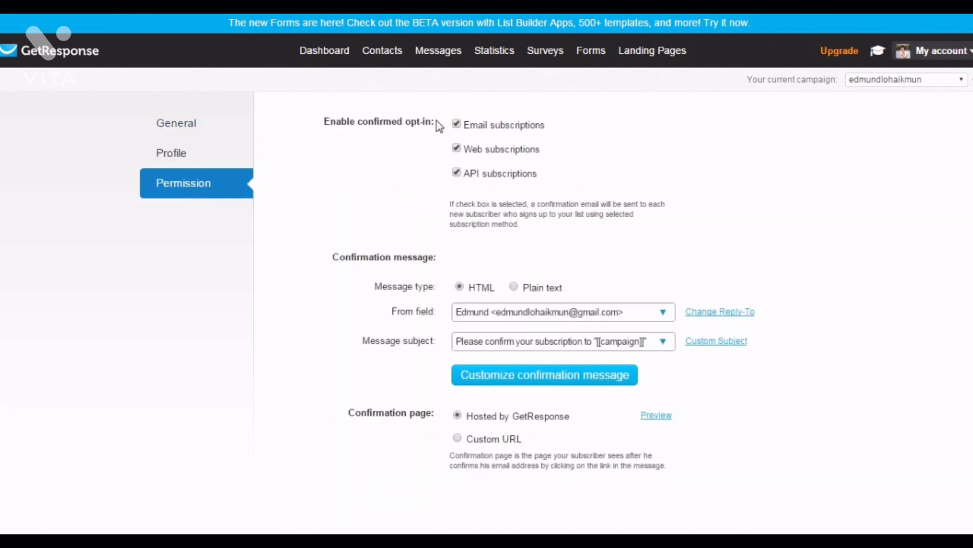
left_click_drag(325, 121, 433, 126)
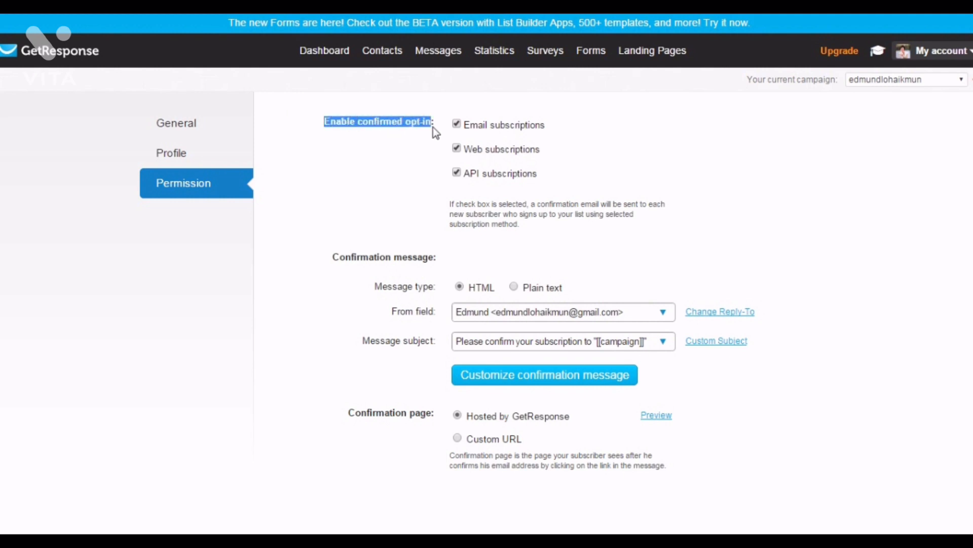
left_click(381, 155)
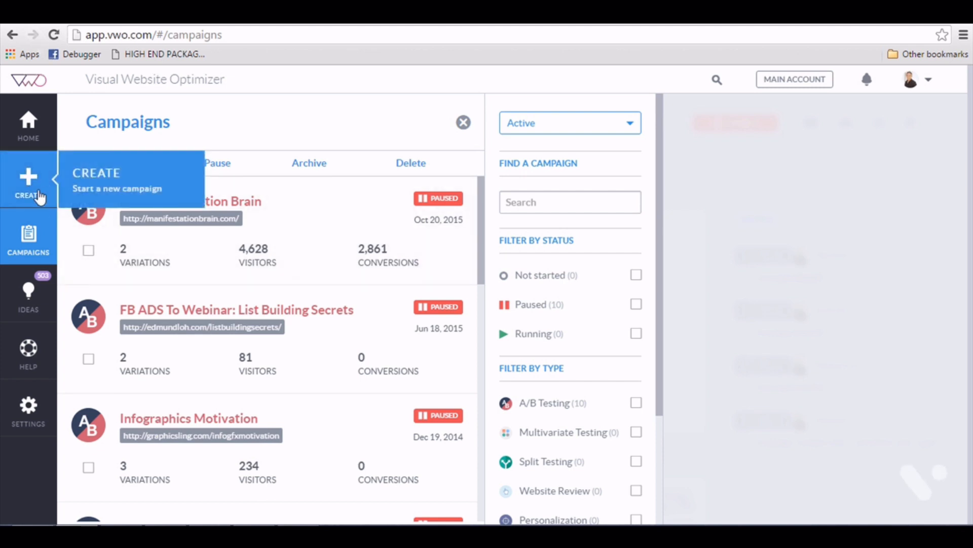
Create a new VWO campaign of type Split URL Test.
left_click(81, 189)
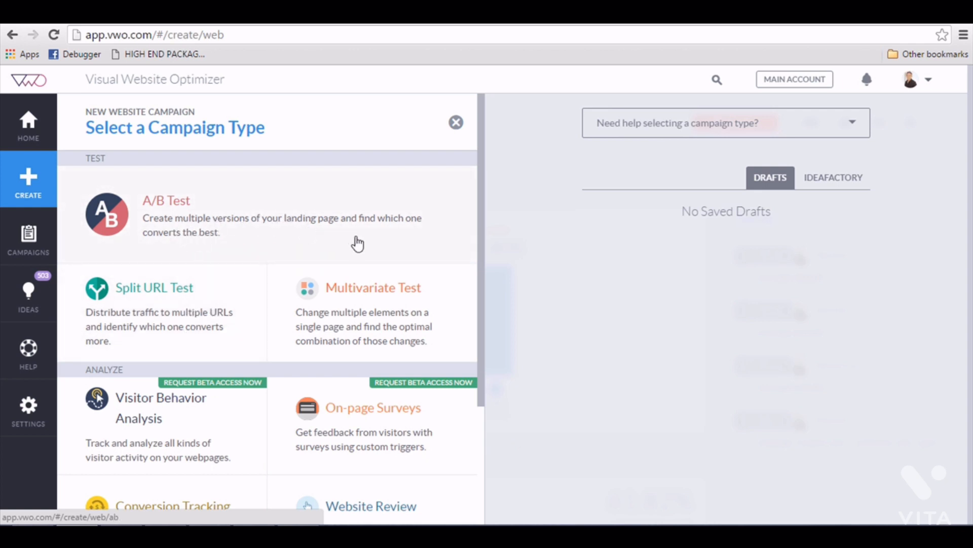
left_click(173, 326)
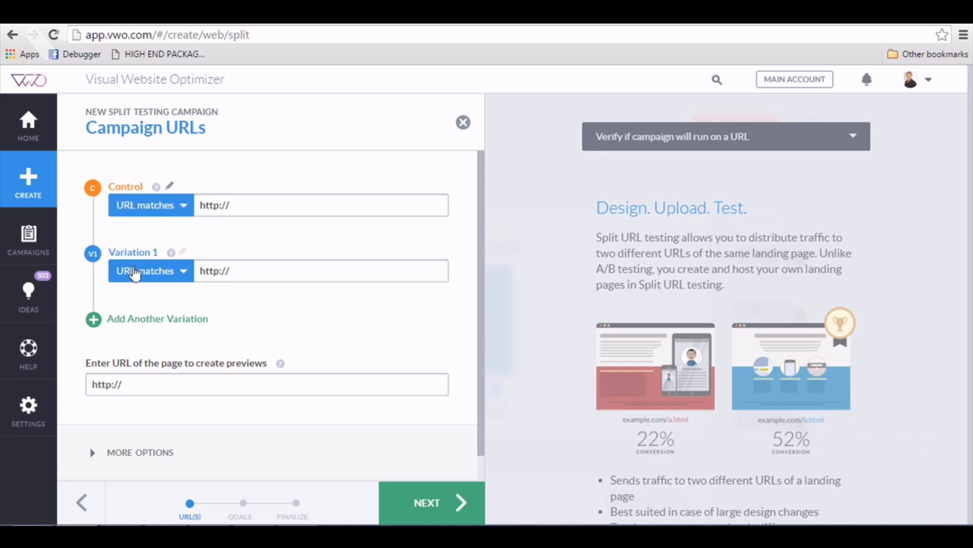
left_click(250, 202)
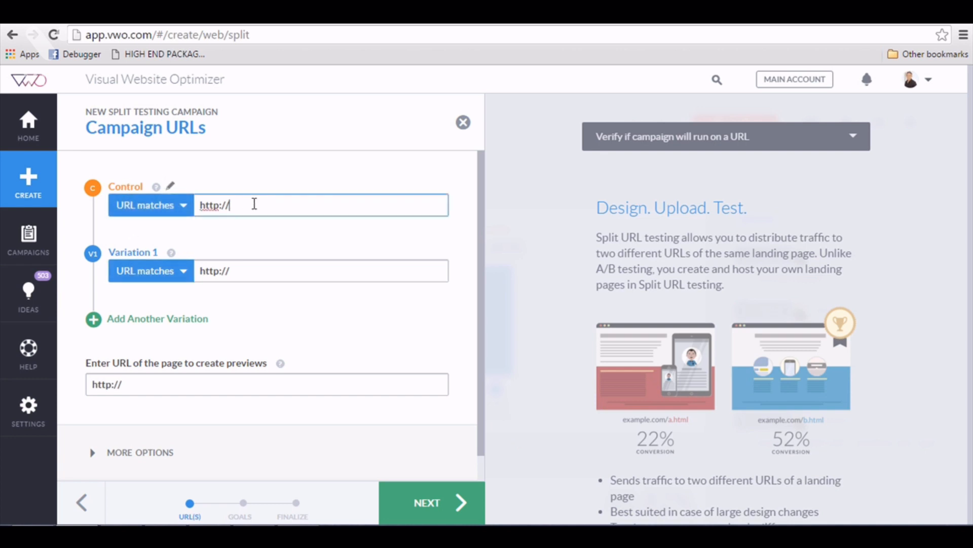
type("ma")
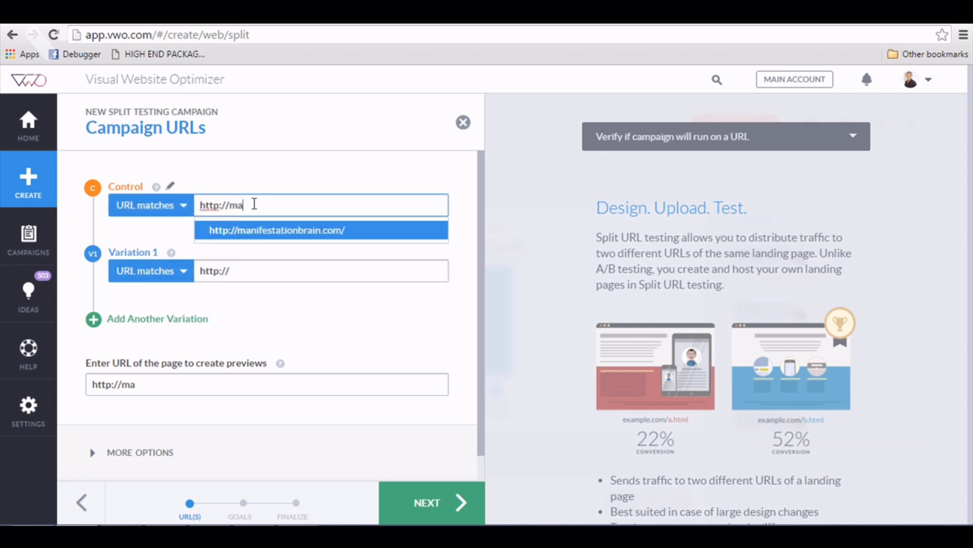
left_click(297, 230)
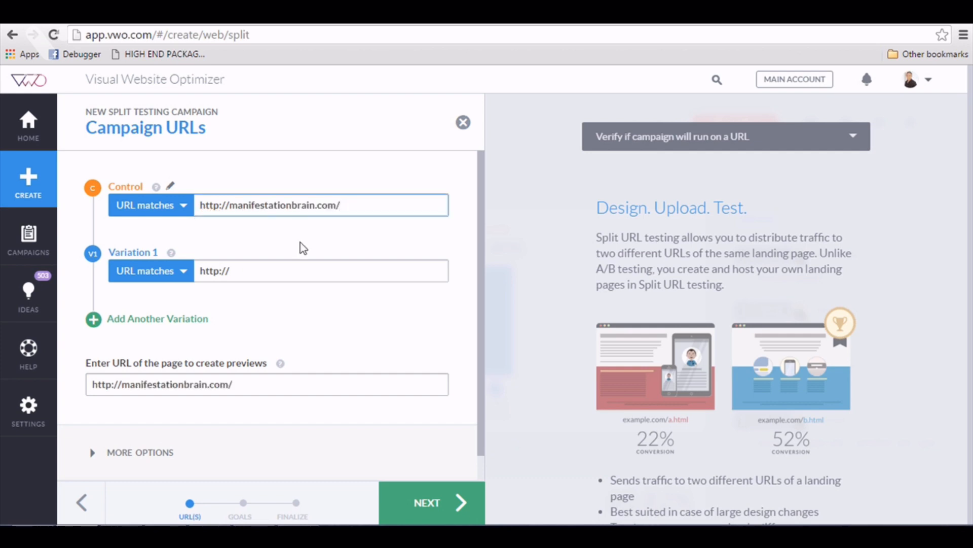
left_click(377, 208)
key("ctrl+c")
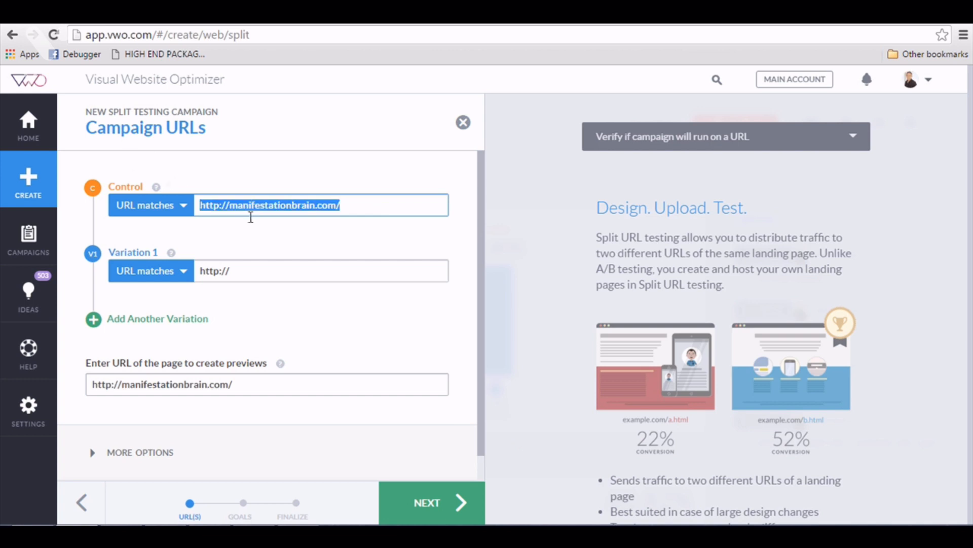
left_click(235, 268)
key("ctrl+v")
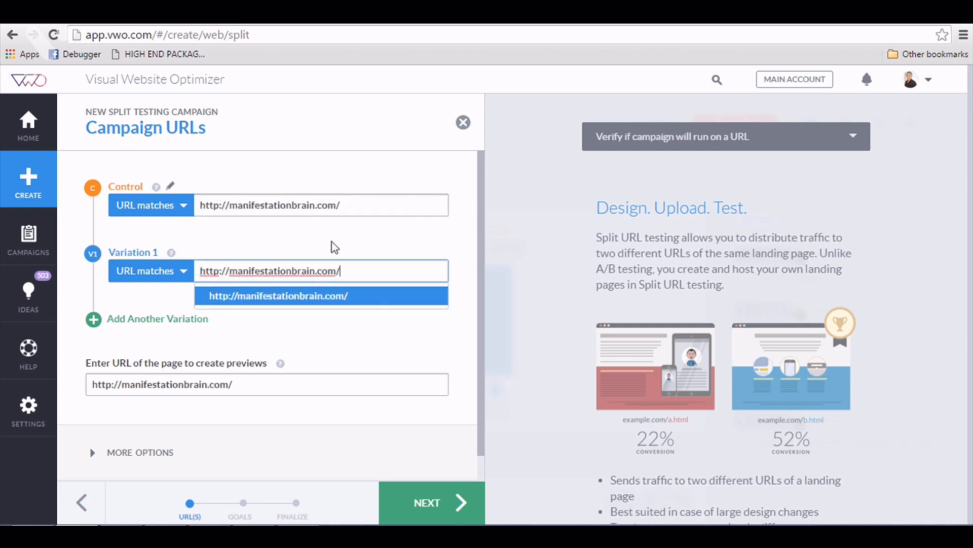
type("inde")
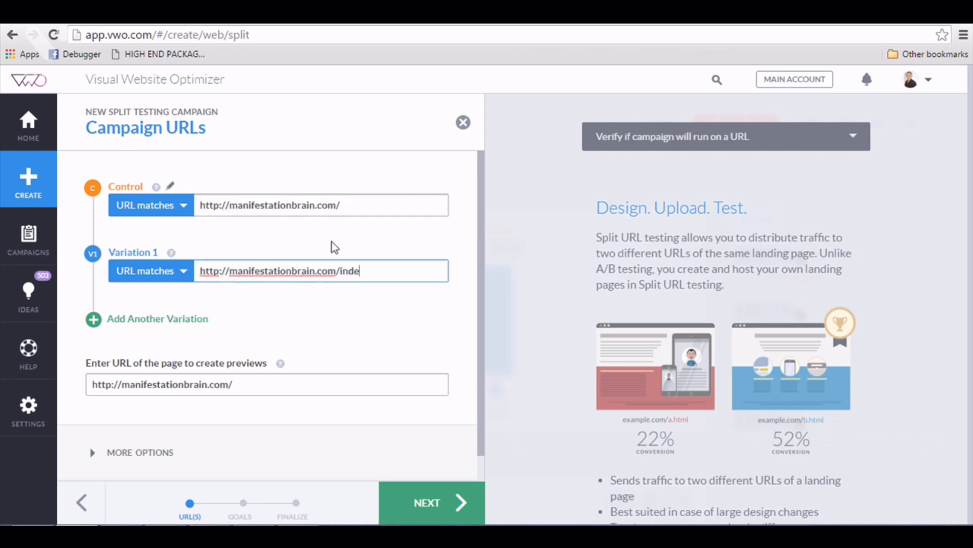
type("x2.htm")
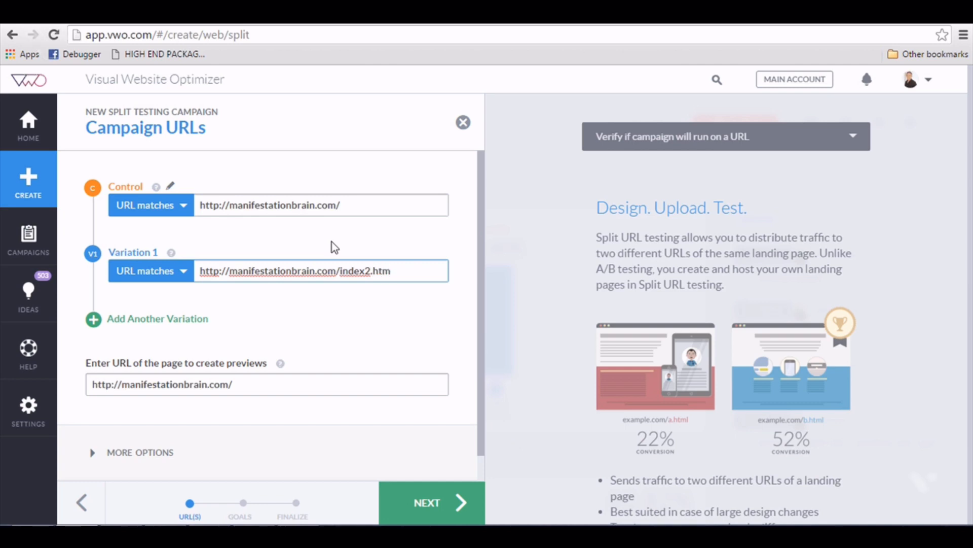
left_click(369, 315)
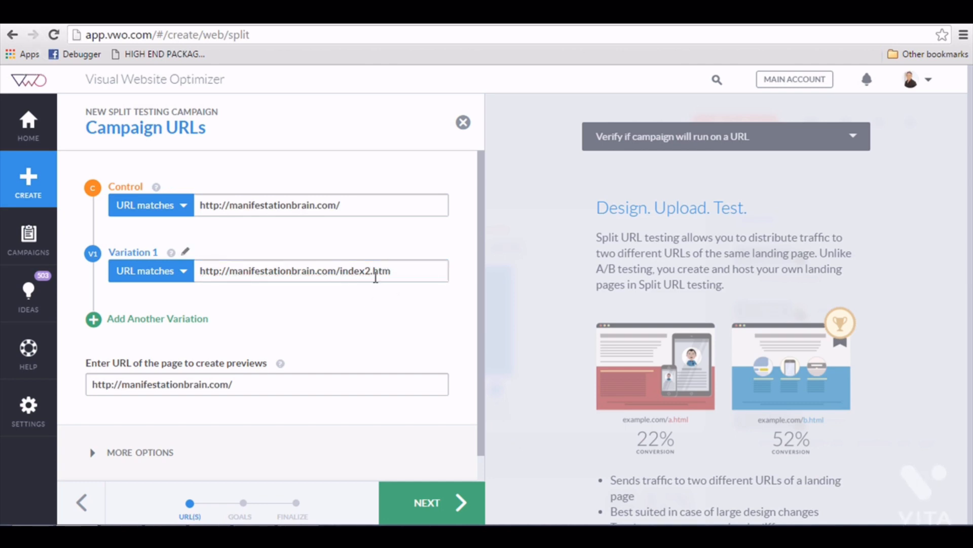
Expand More Options and advance to the Conversion Goals step.
scroll(275, 321, "down", 1)
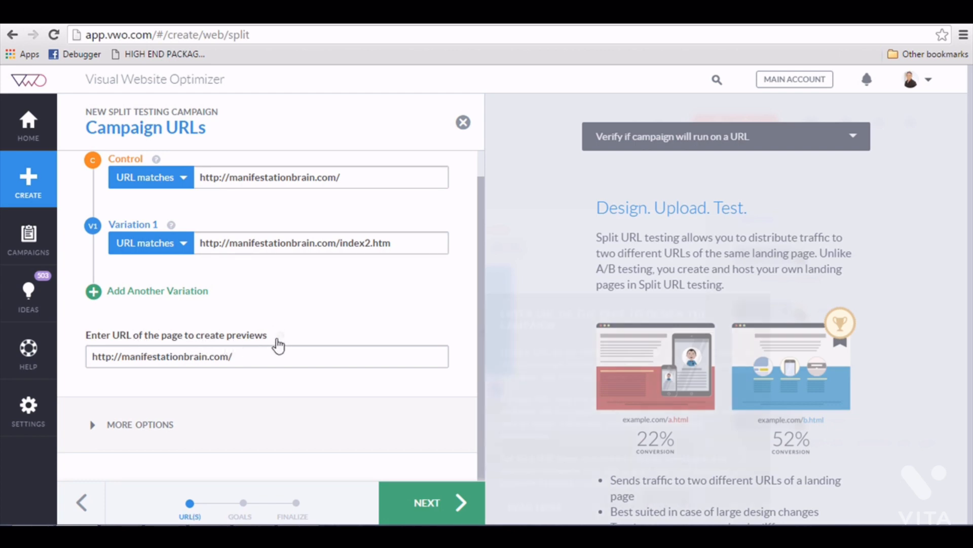
mouse_move(277, 341)
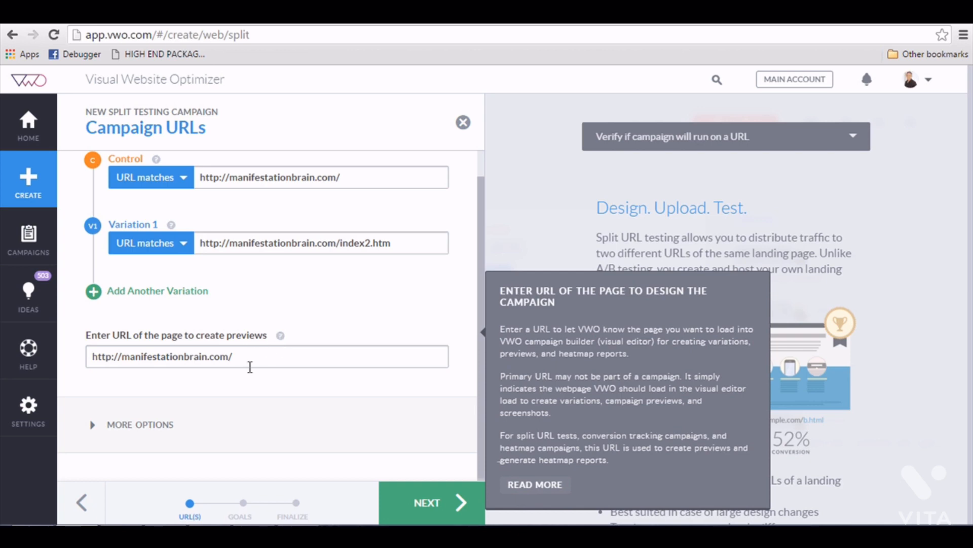
left_click(140, 429)
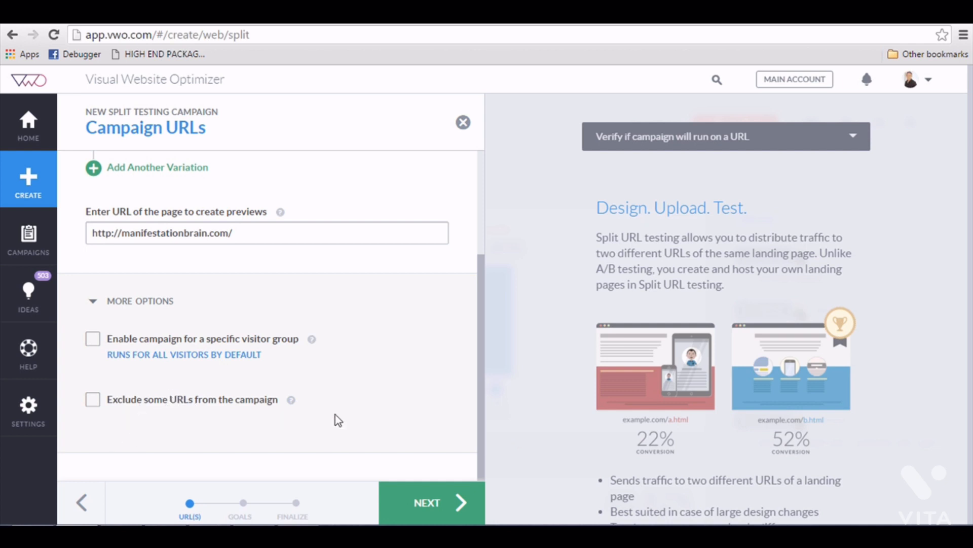
left_click(437, 506)
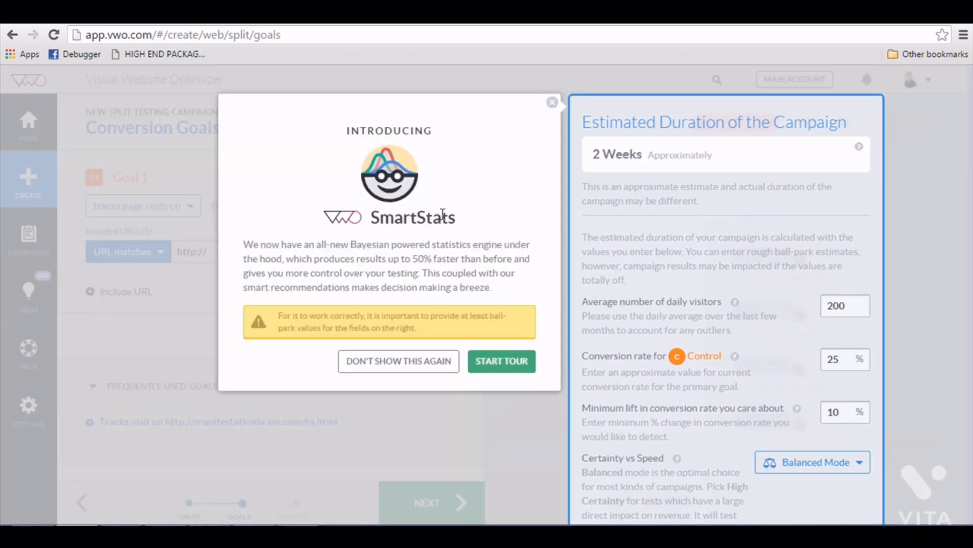
left_click(446, 363)
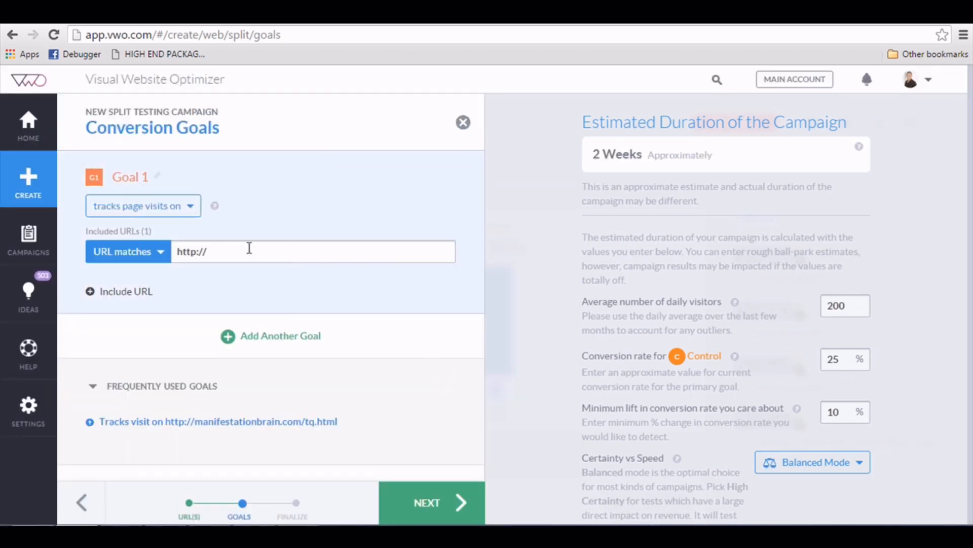
left_click(165, 207)
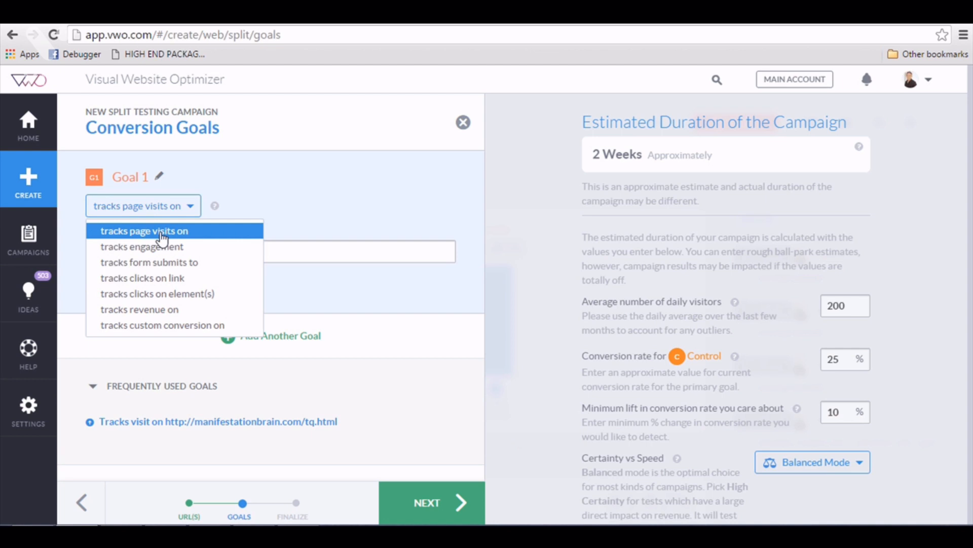
left_click(161, 232)
left_click(246, 256)
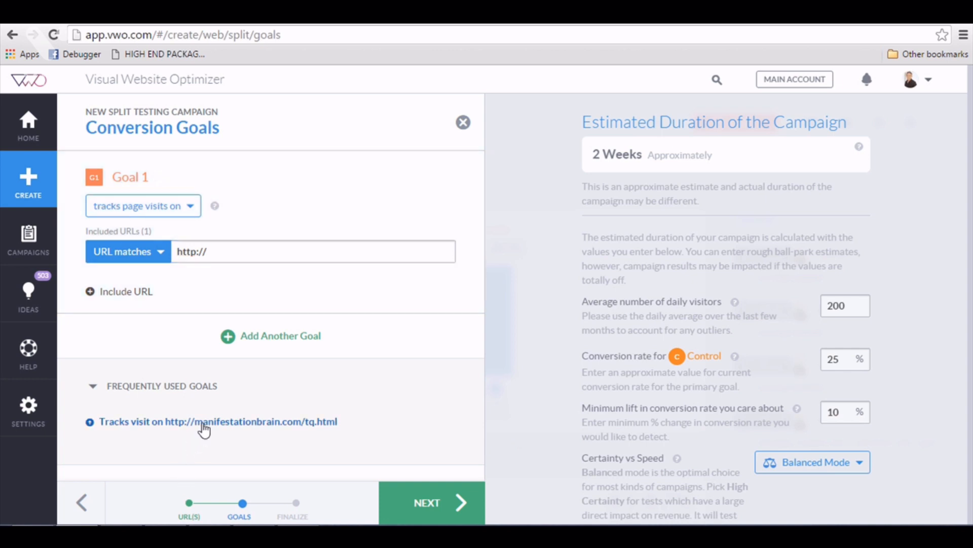
left_click(202, 424)
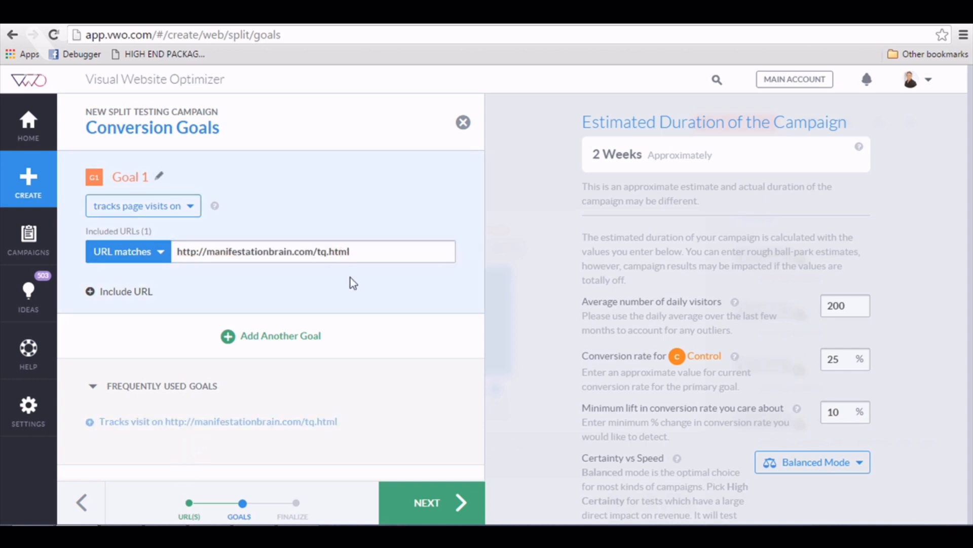
left_click(359, 249)
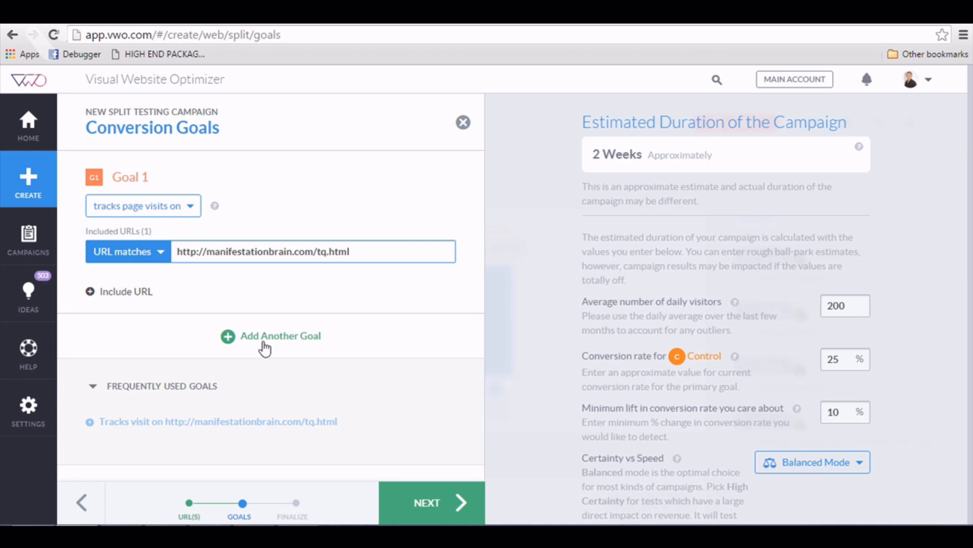
Add and then delete a Goal 2, keeping tq.html as the only goal, and submit.
left_click(260, 338)
left_click(161, 373)
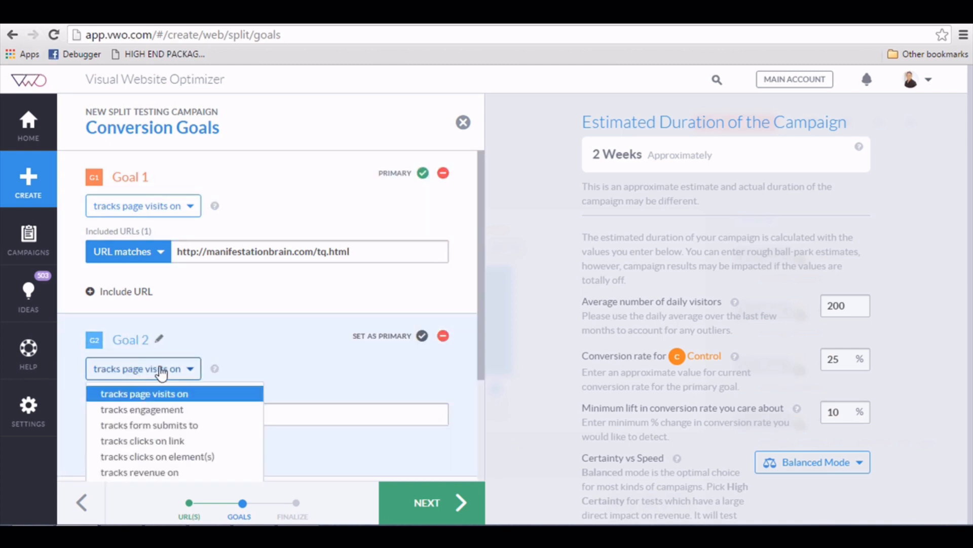
scroll(157, 403, "down", 1)
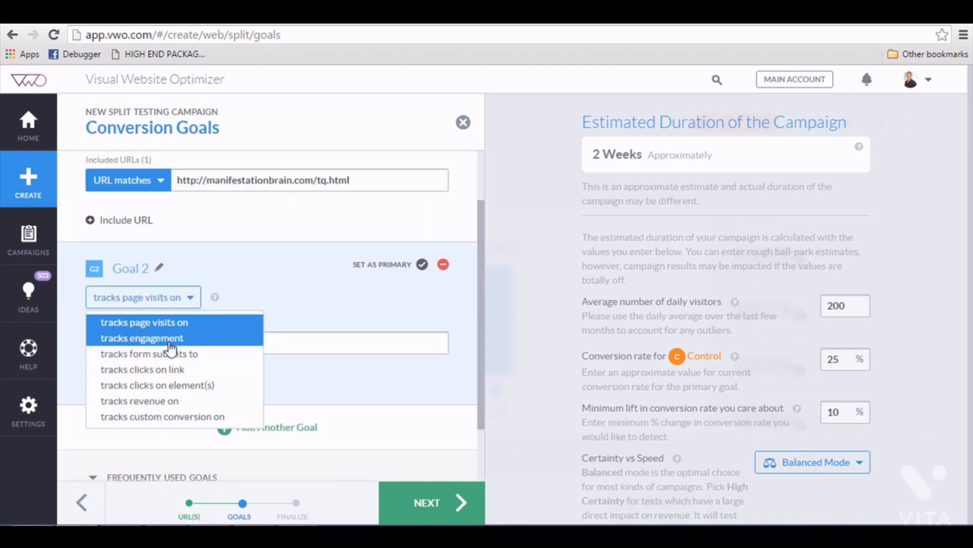
left_click(426, 275)
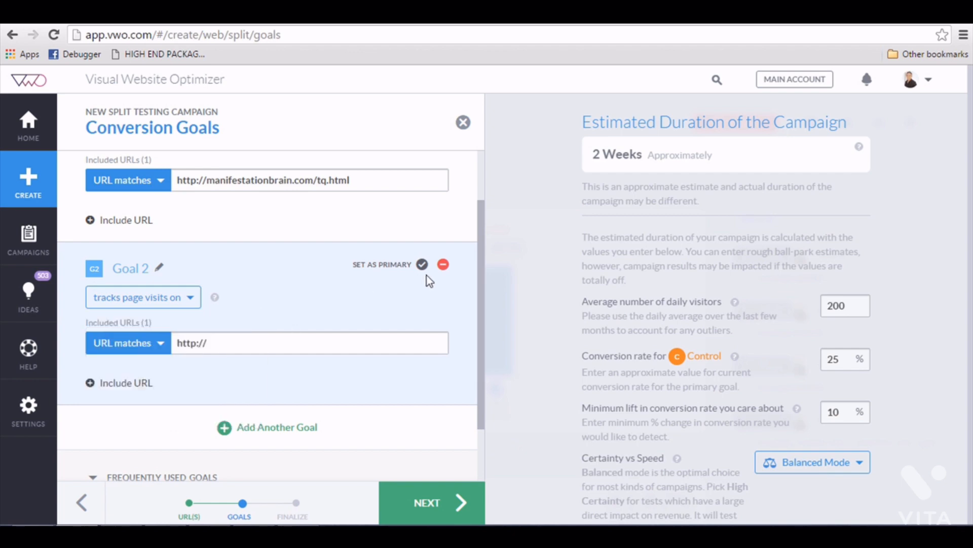
left_click(444, 266)
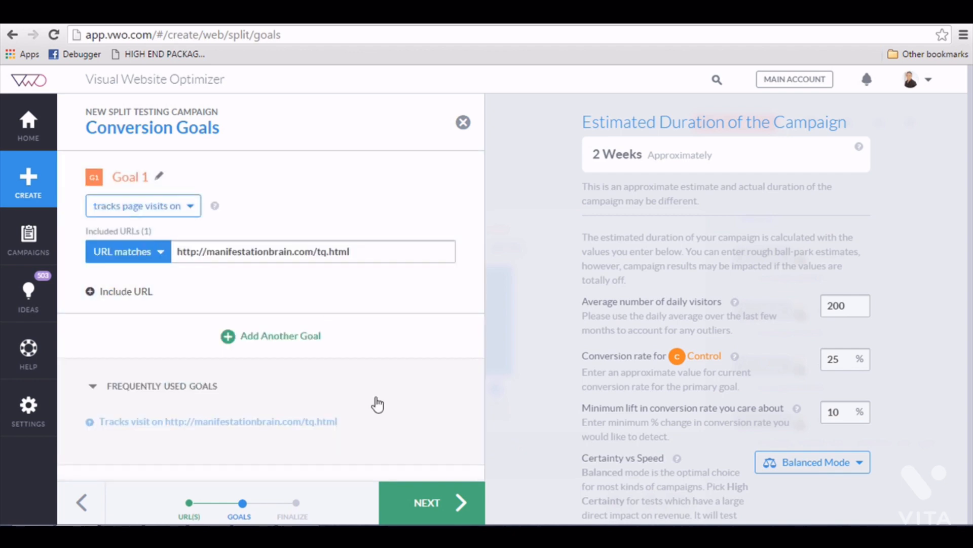
left_click(434, 502)
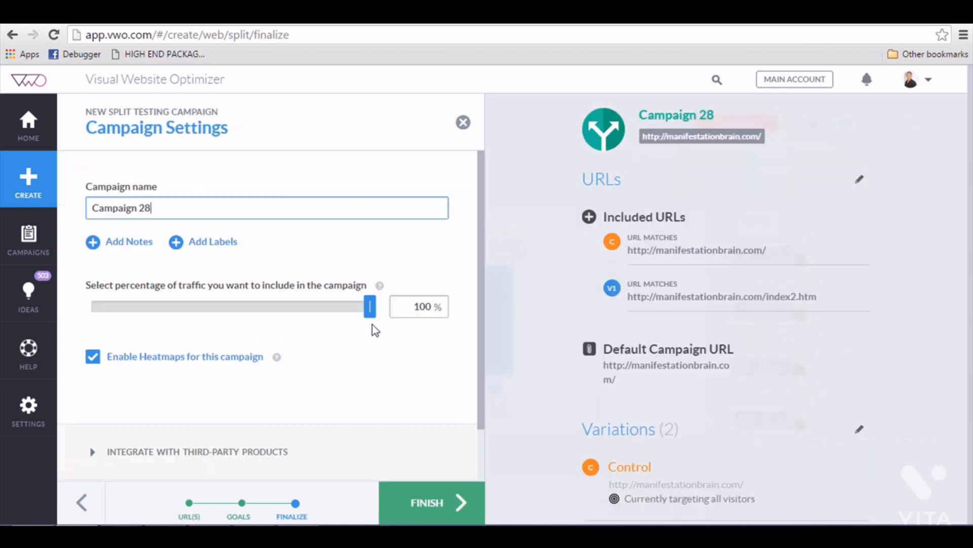
Replace the default campaign name with 'Manifestation Brain - Split Test'.
left_click_drag(230, 211, 53, 224)
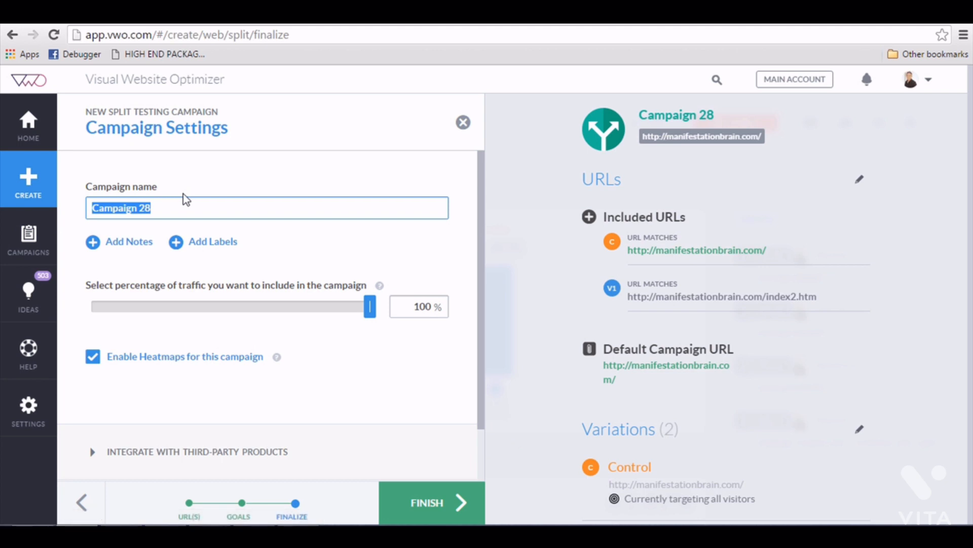
type("PD -")
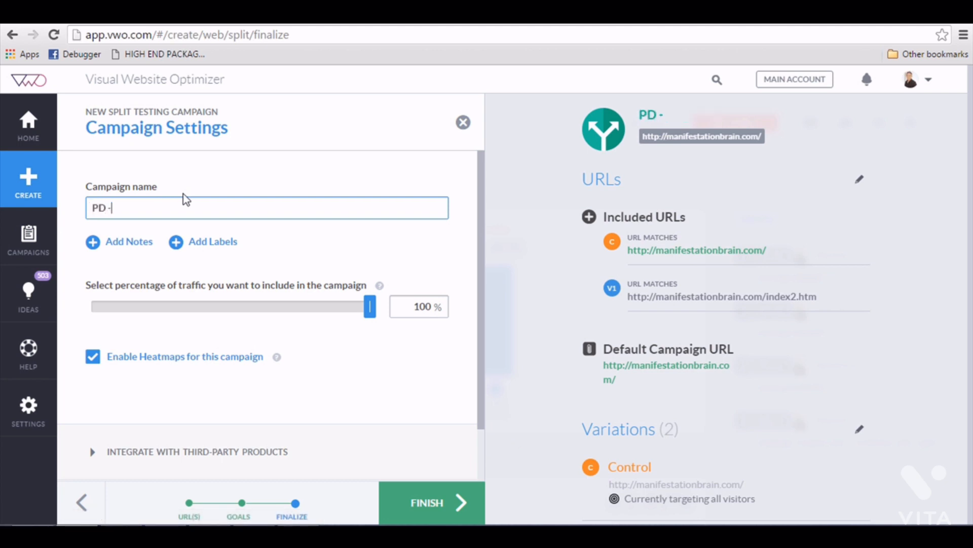
key("BackSpace")
key("BackSpace")
key("BackSpace")
key("BackSpace")
type("Mn")
key("BackSpace")
type("anifes")
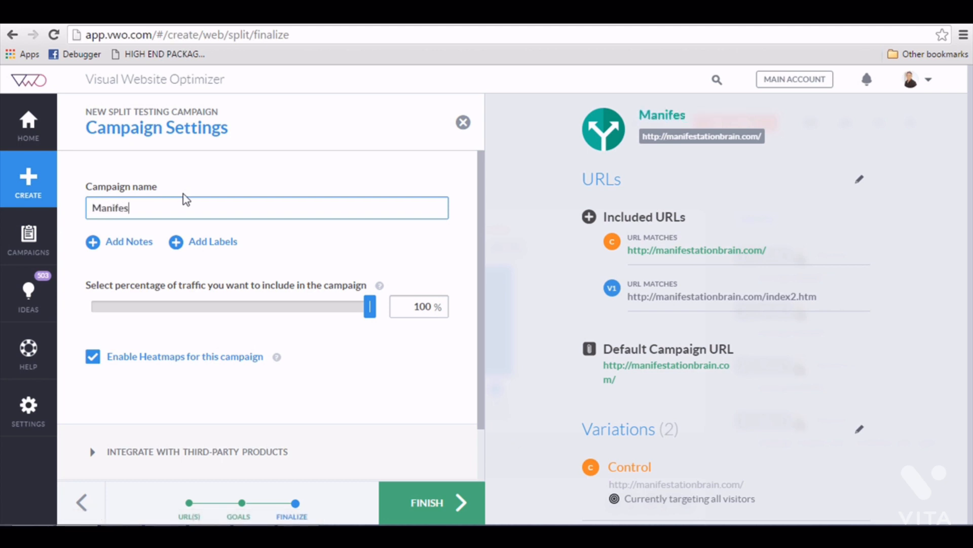
type("tation Brain - Sp")
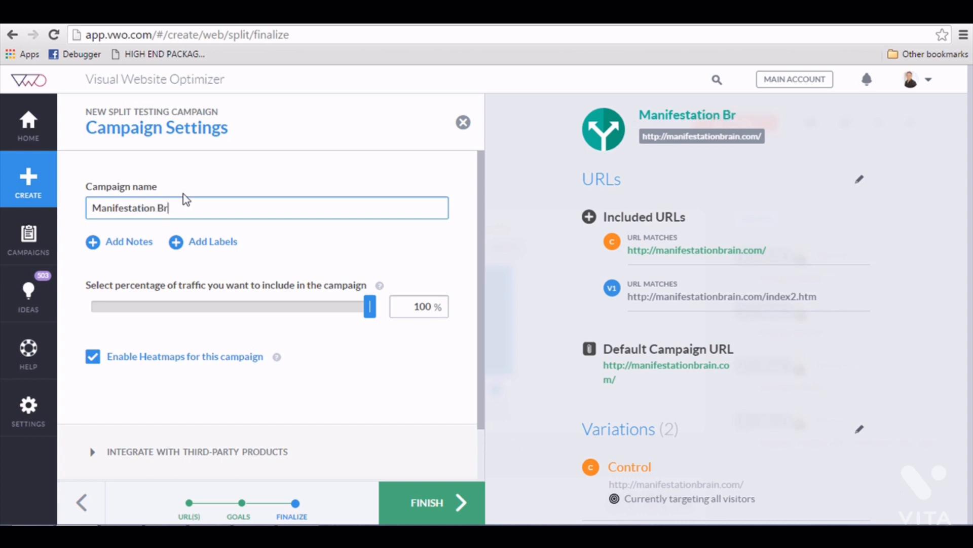
type("it Test")
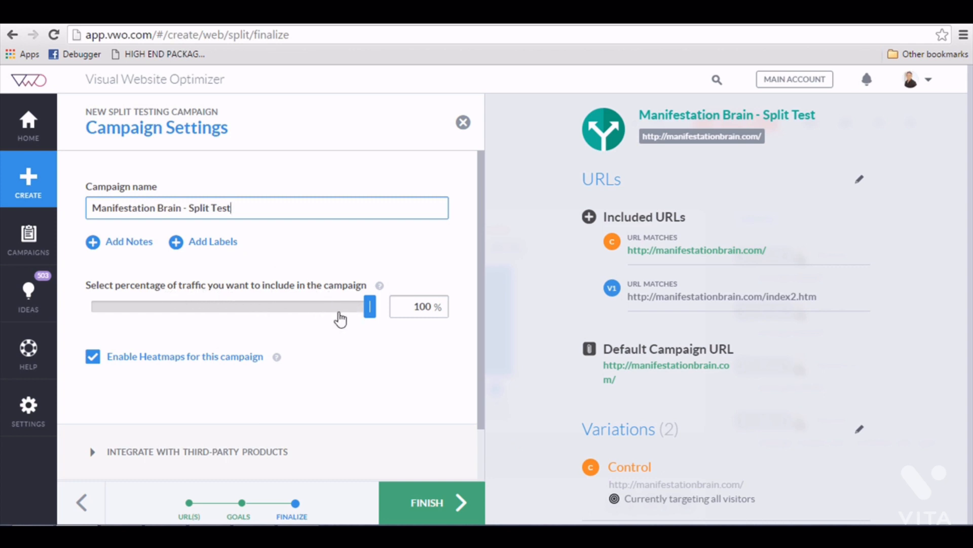
scroll(341, 328, "down", 1)
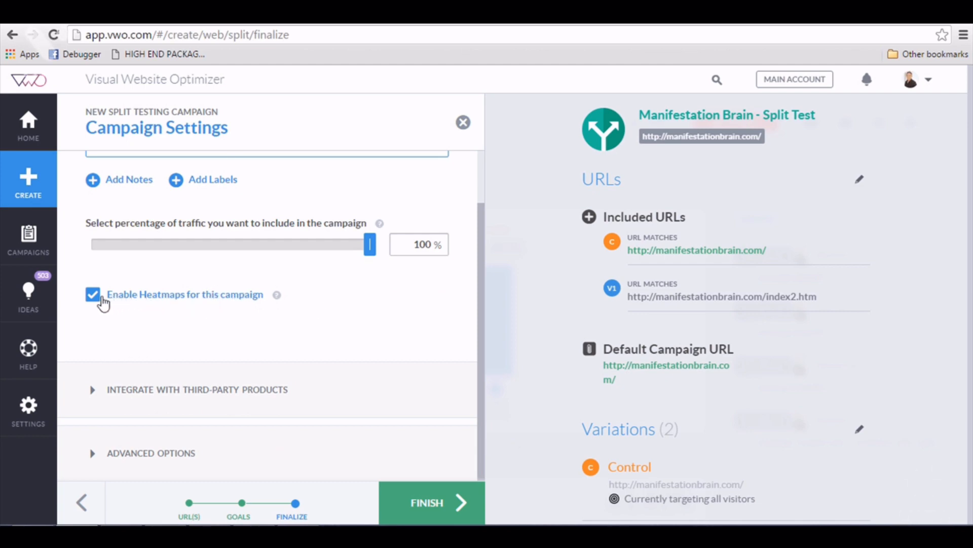
mouse_move(276, 301)
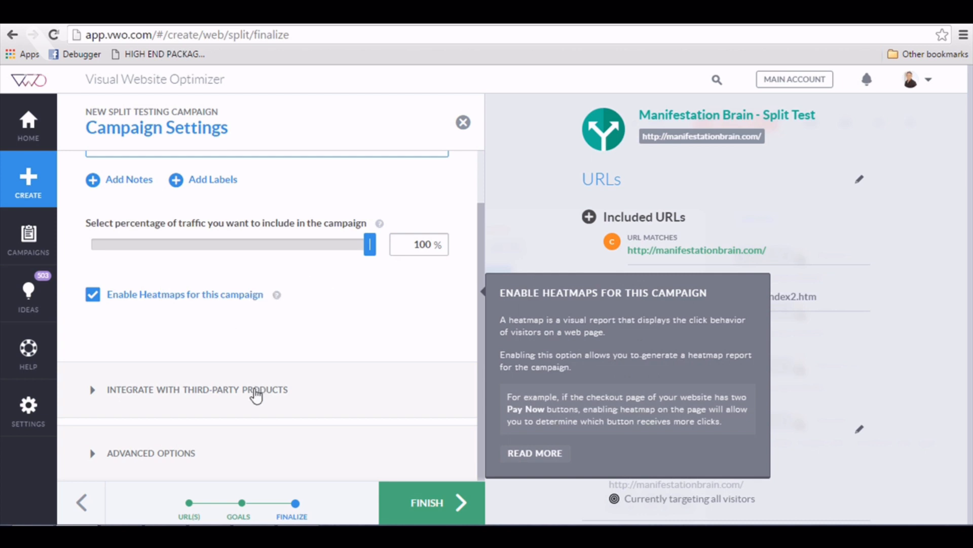
Leave Enable Scheduling unticked under Advanced Options and finish creating the campaign.
left_click(185, 452)
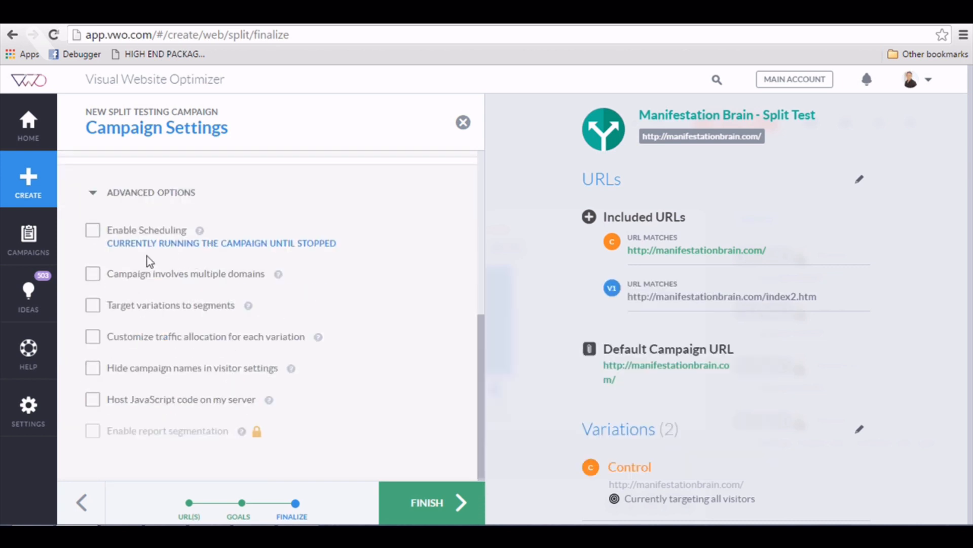
left_click(93, 234)
left_click(94, 234)
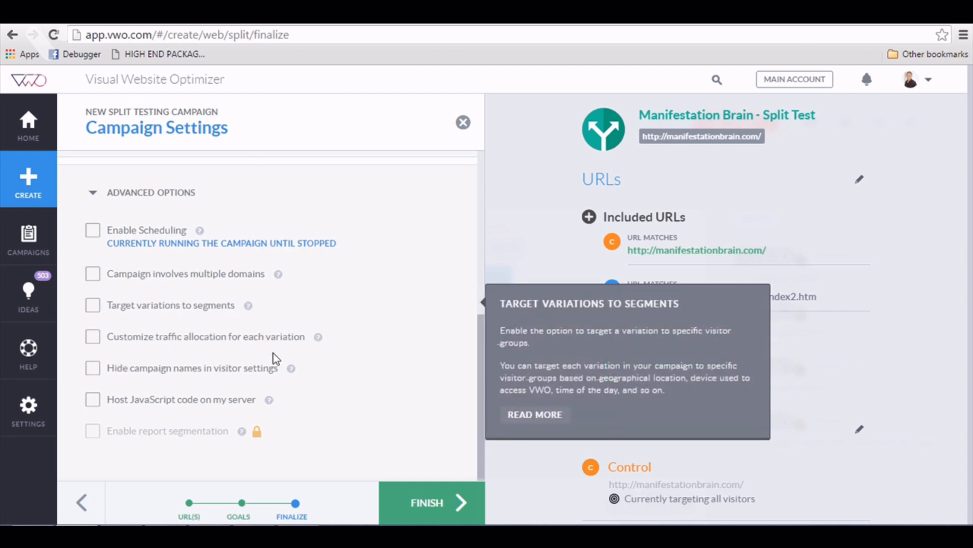
left_click(446, 504)
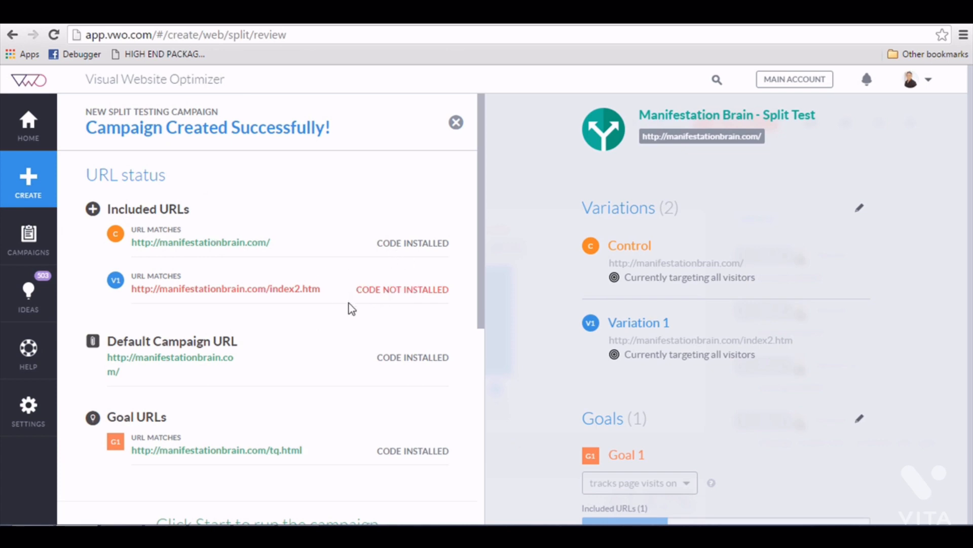
Copy the Asynchronous code from Install VWO smart code and return to Dreamweaver.
scroll(354, 301, "down", 4)
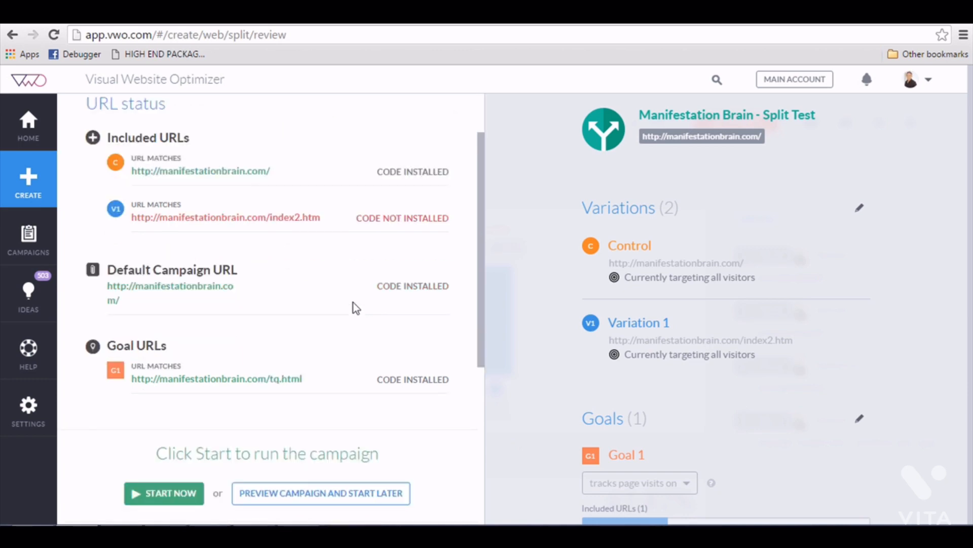
scroll(354, 303, "down", 3)
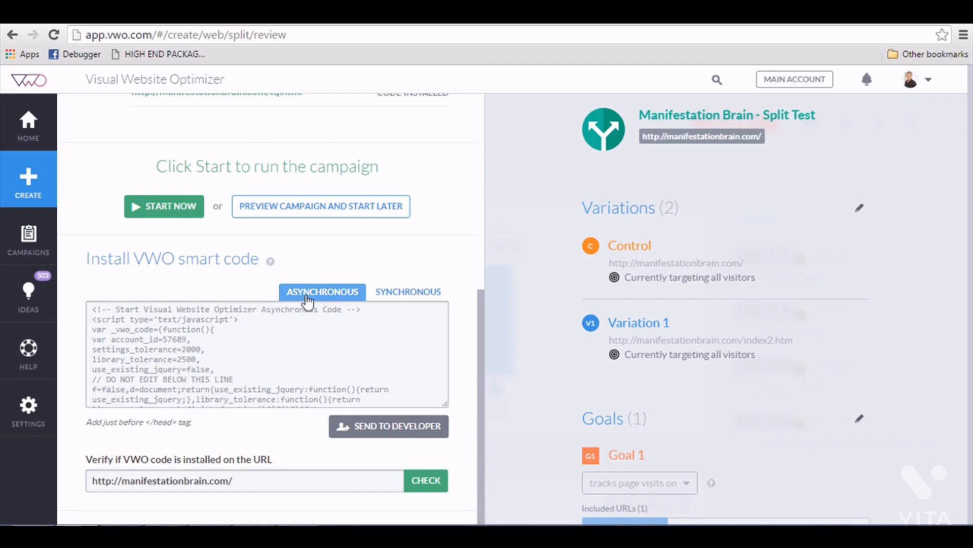
left_click(278, 332)
key("ctrl+c")
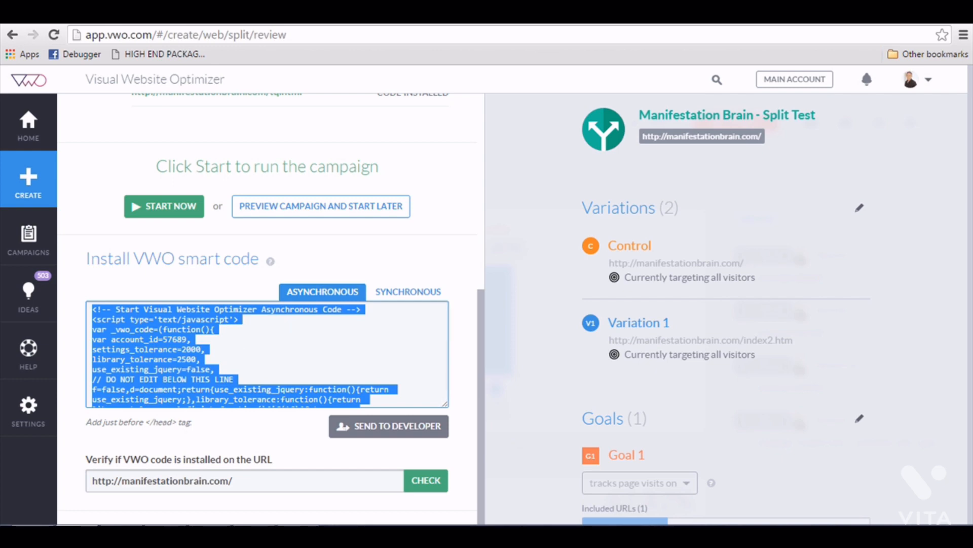
left_click(166, 531)
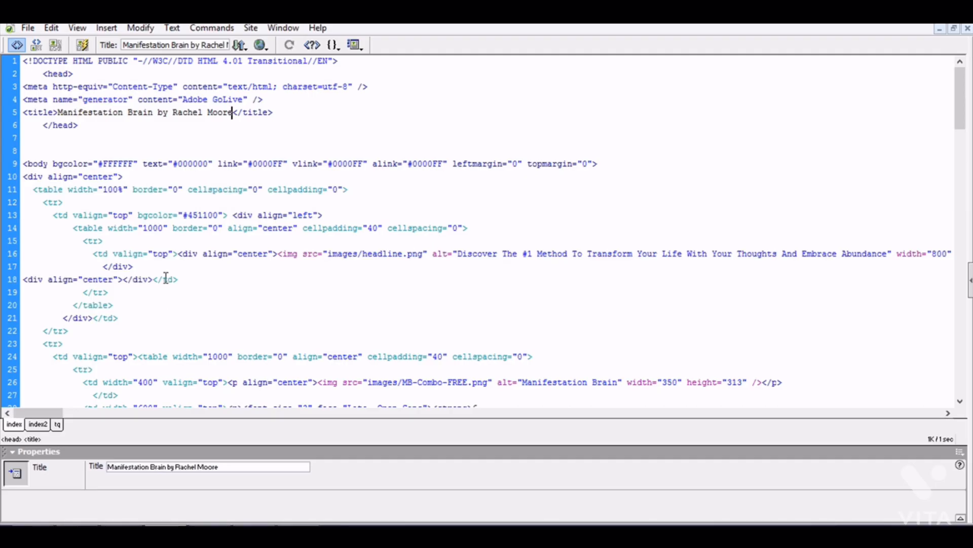
Paste the VWO smart code on a new line in the index page's head and save.
left_click(176, 197)
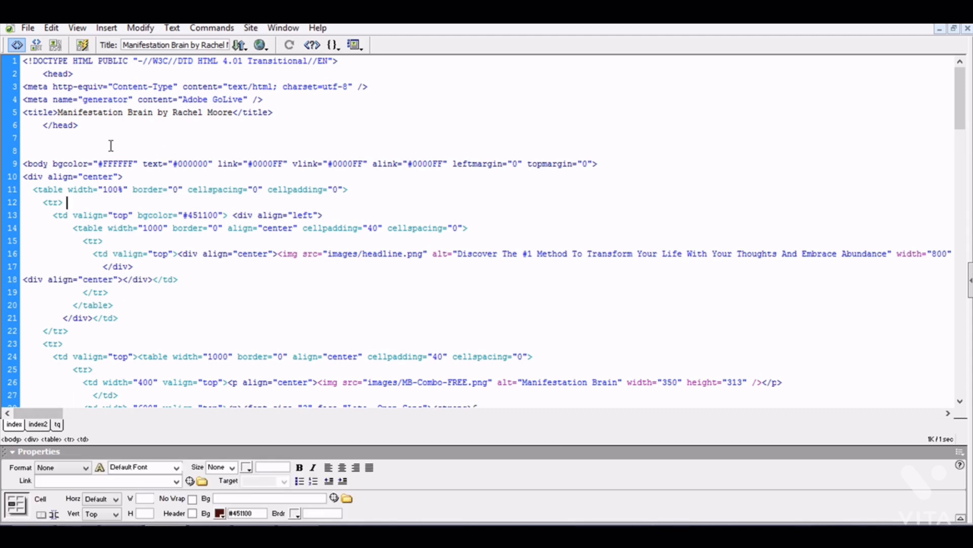
left_click(118, 77)
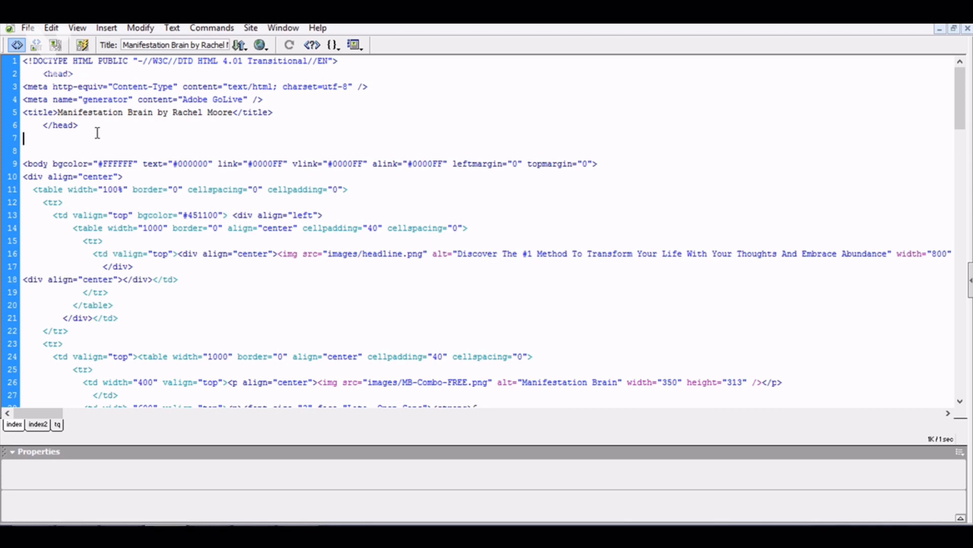
key("Return")
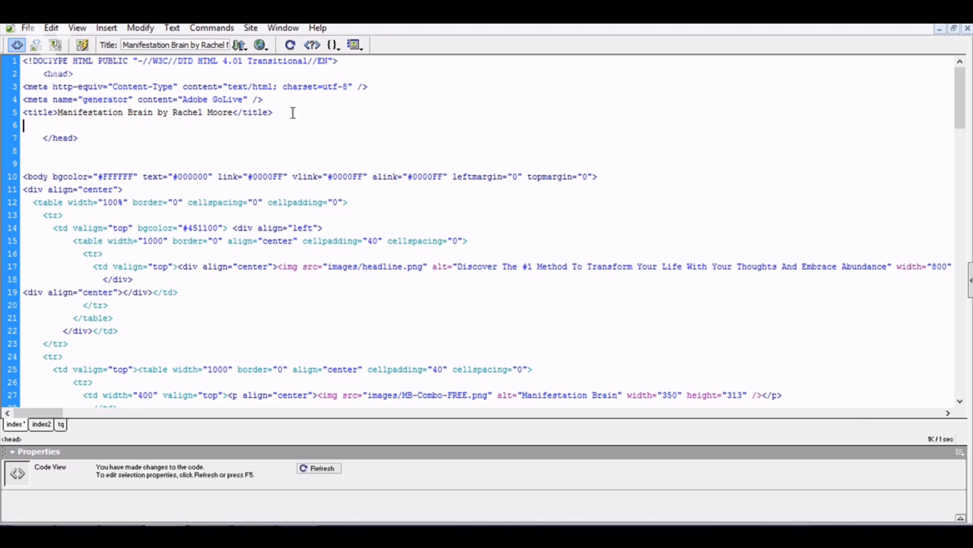
key("ctrl+v")
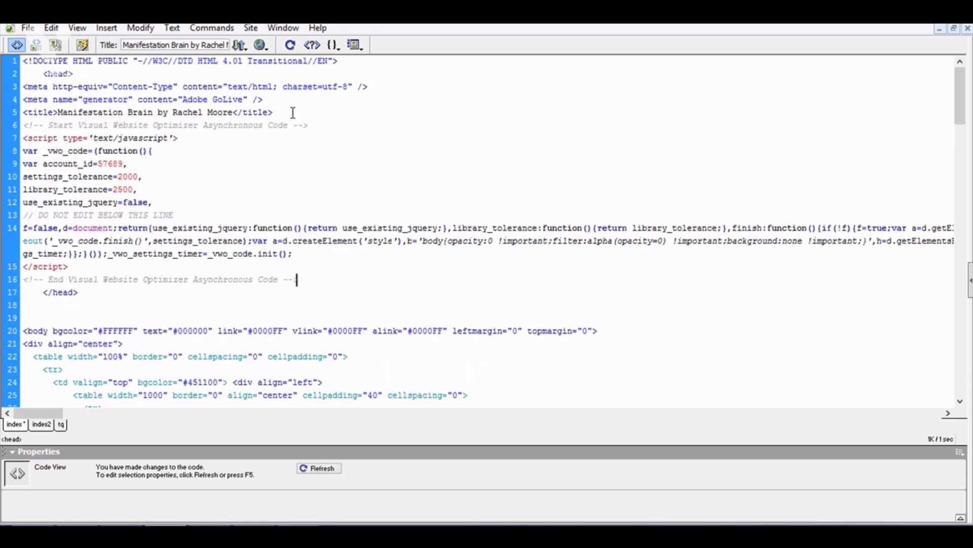
key("ctrl+s")
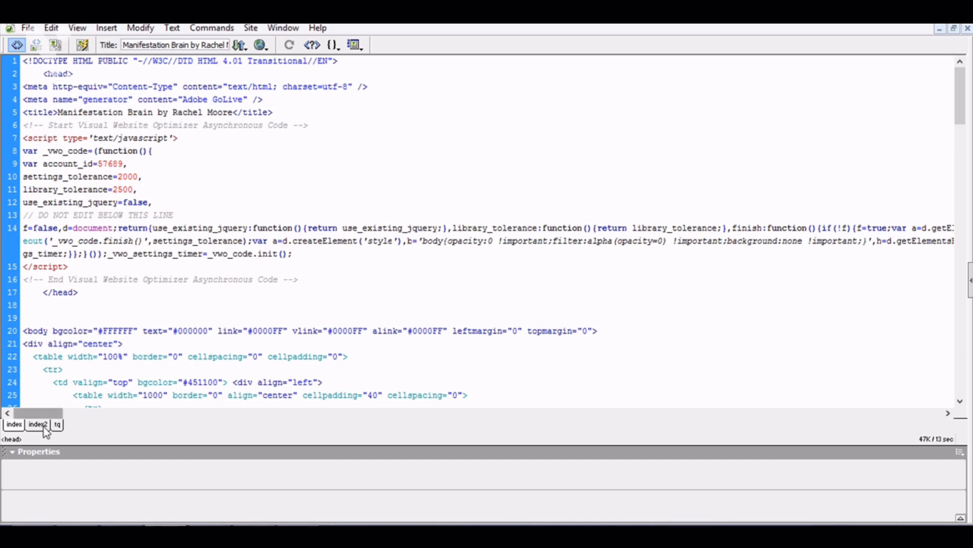
Paste the VWO smart code into index2's head, after the title, in Code view.
left_click(44, 426)
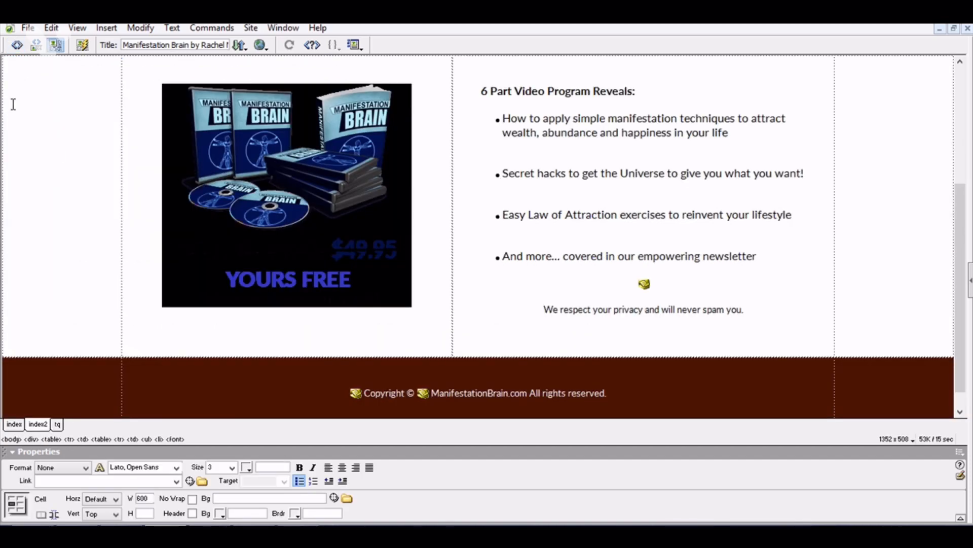
left_click(16, 45)
scroll(155, 140, "up", 6)
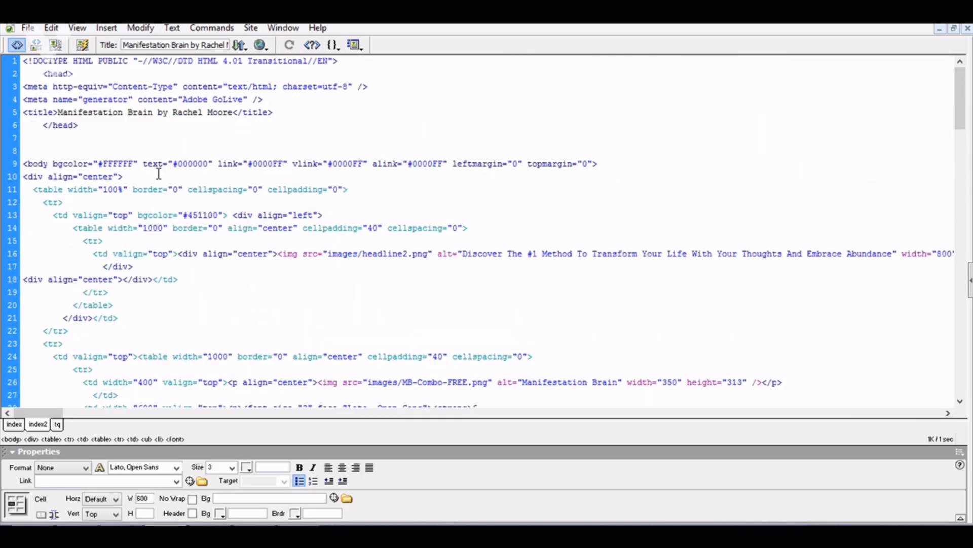
left_click(296, 102)
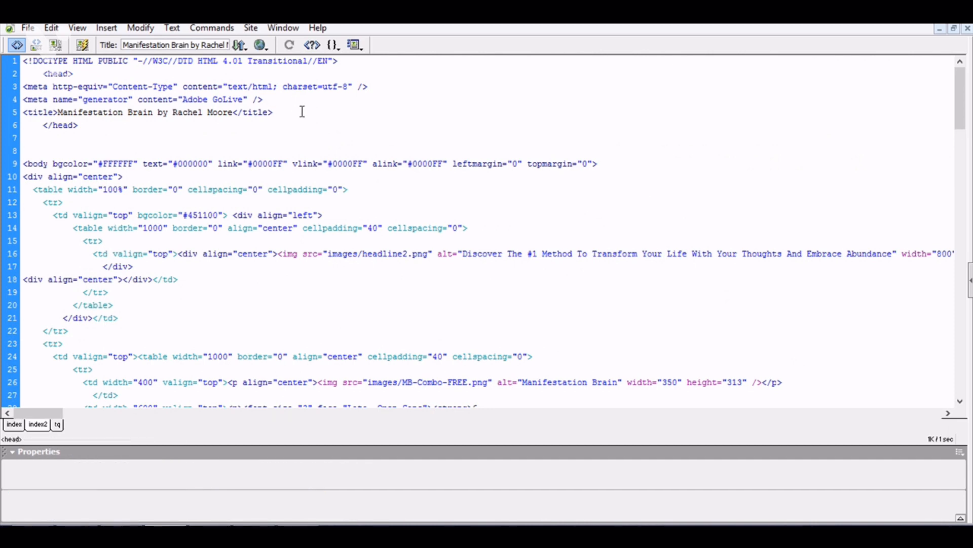
key("Return")
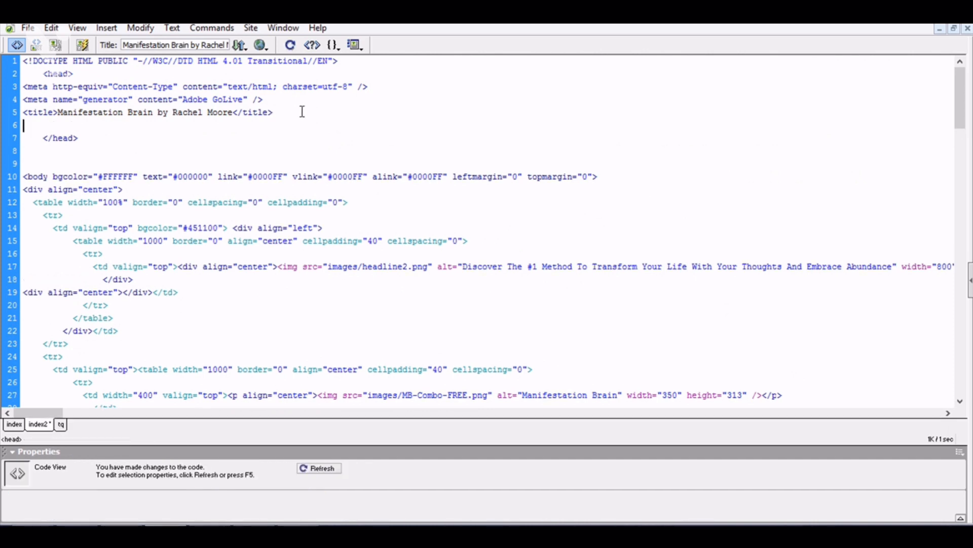
key("ctrl+v")
Paste the VWO smart code into the tq page's head after the generator meta tag.
left_click(63, 425)
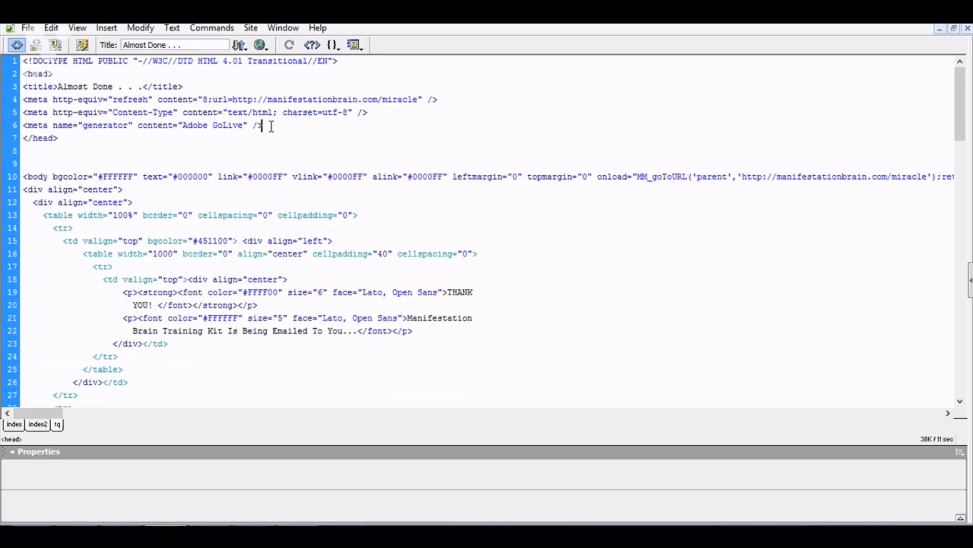
key("Return")
key("ctrl+v")
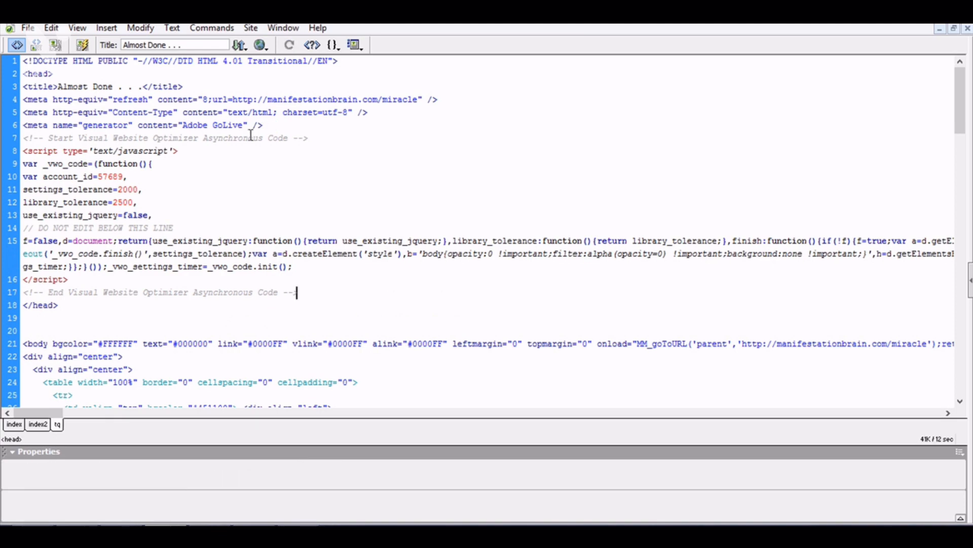
left_click(913, 16)
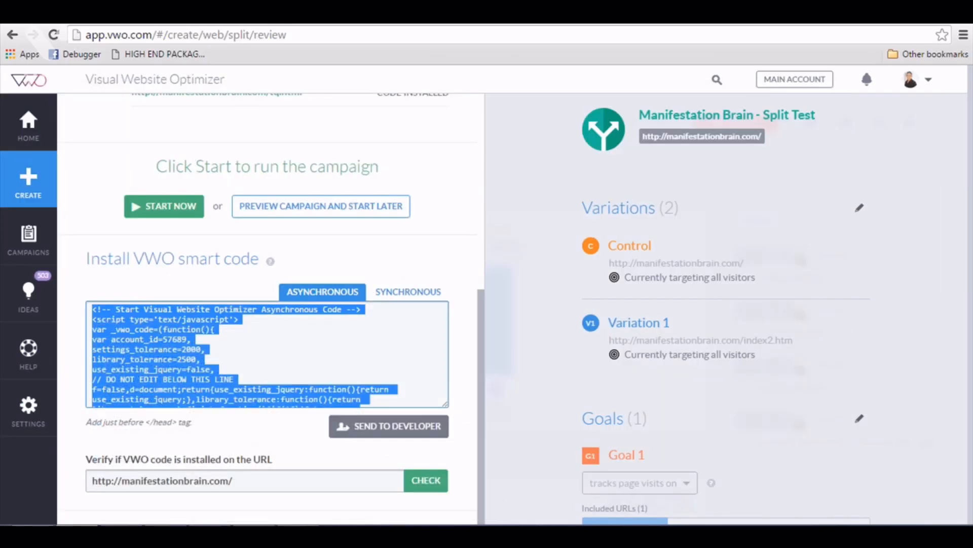
Bring up SmartFTP alongside the local www folder, sorted by type.
left_click(913, 16)
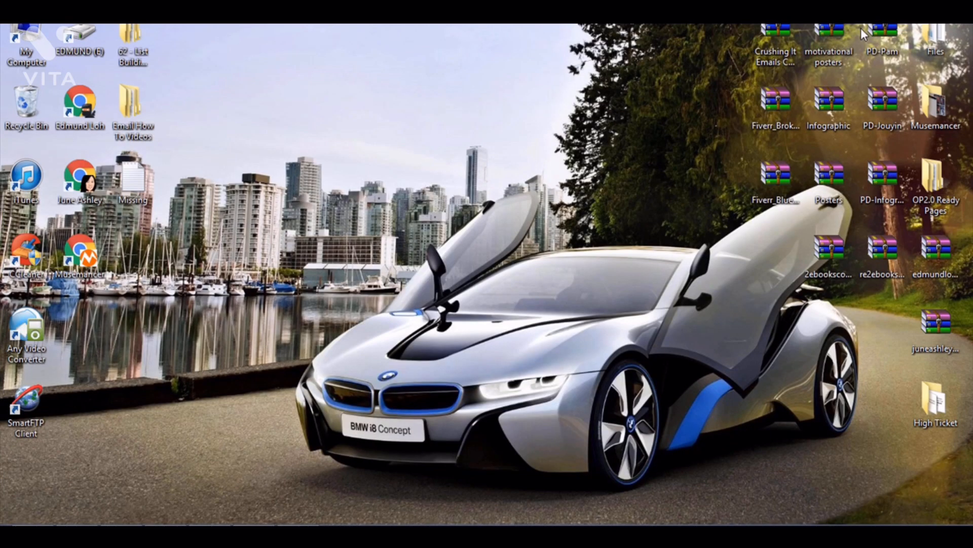
left_click(210, 536)
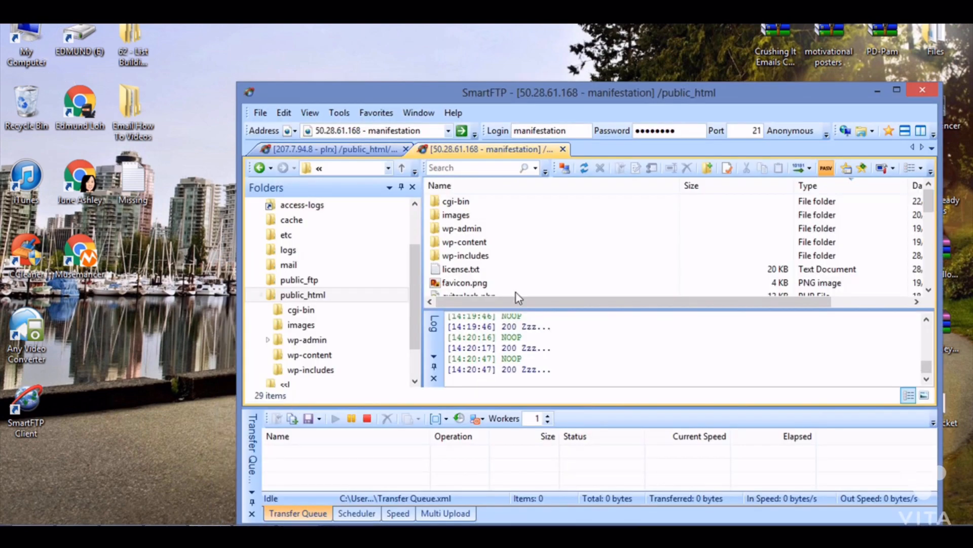
left_click(152, 537)
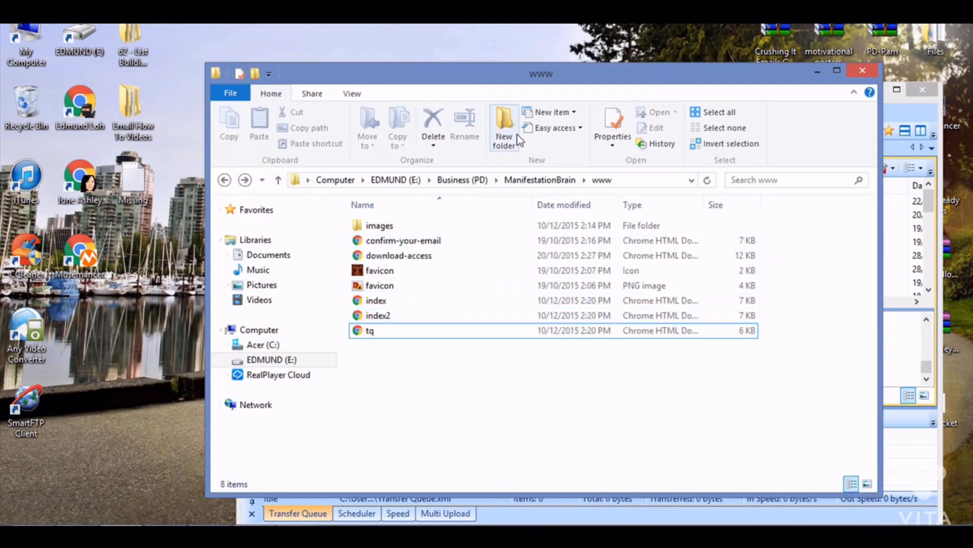
left_click(649, 210)
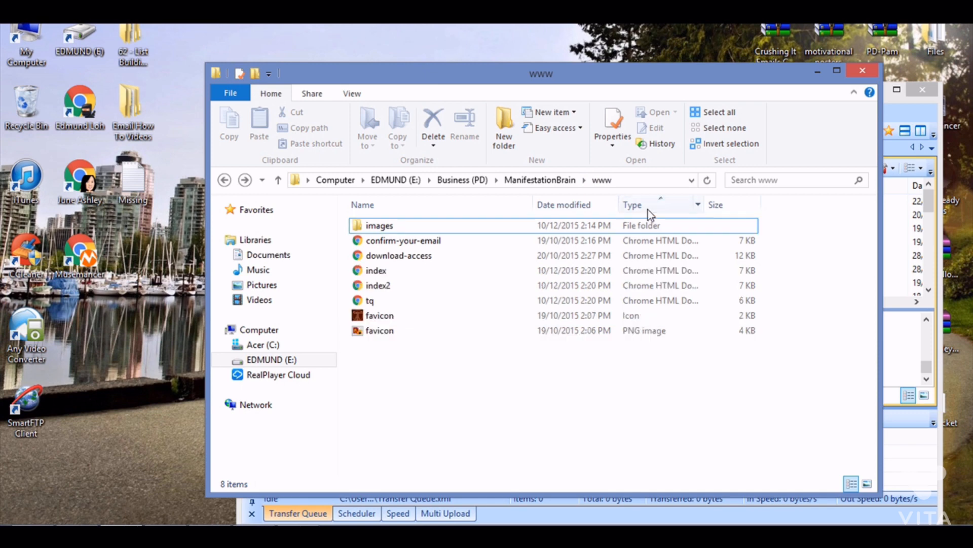
left_click_drag(575, 71, 390, 46)
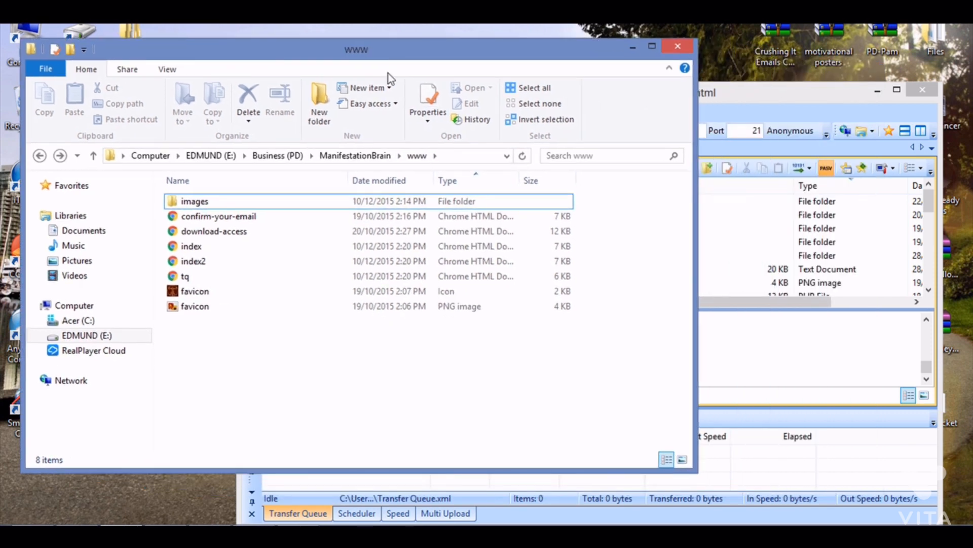
Upload index, index2 and tq from www into the server's public_html folder.
left_click(479, 246)
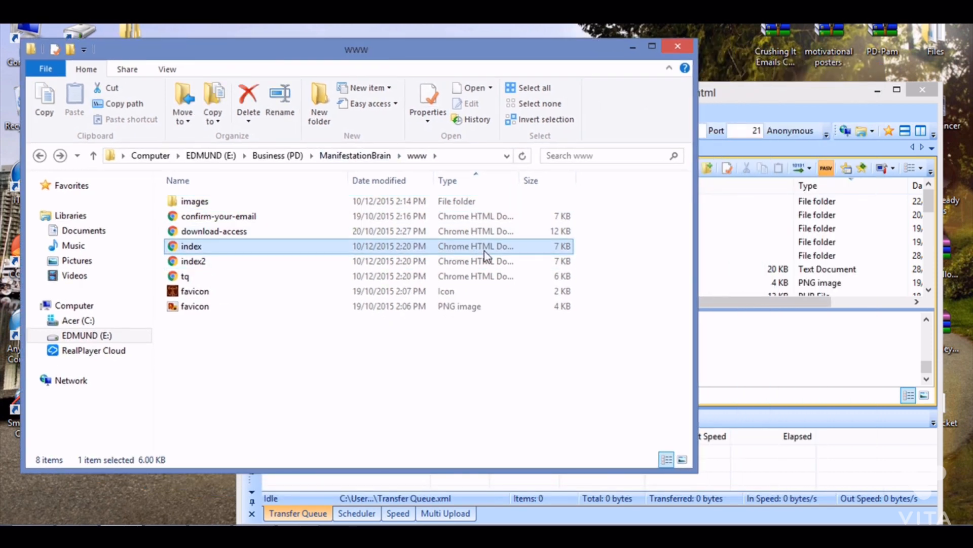
left_click(484, 262, "ctrl")
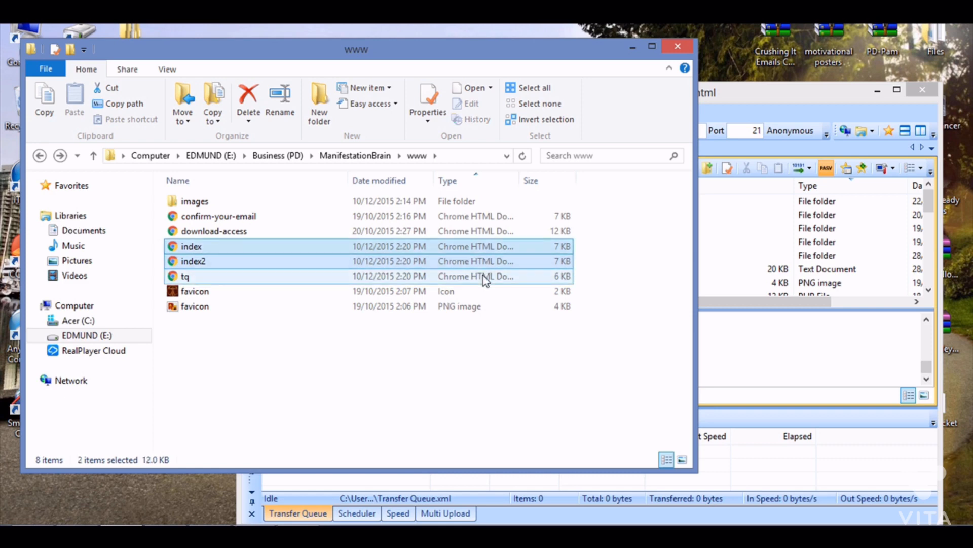
left_click(481, 277, "ctrl")
left_click_drag(741, 103, 785, 97)
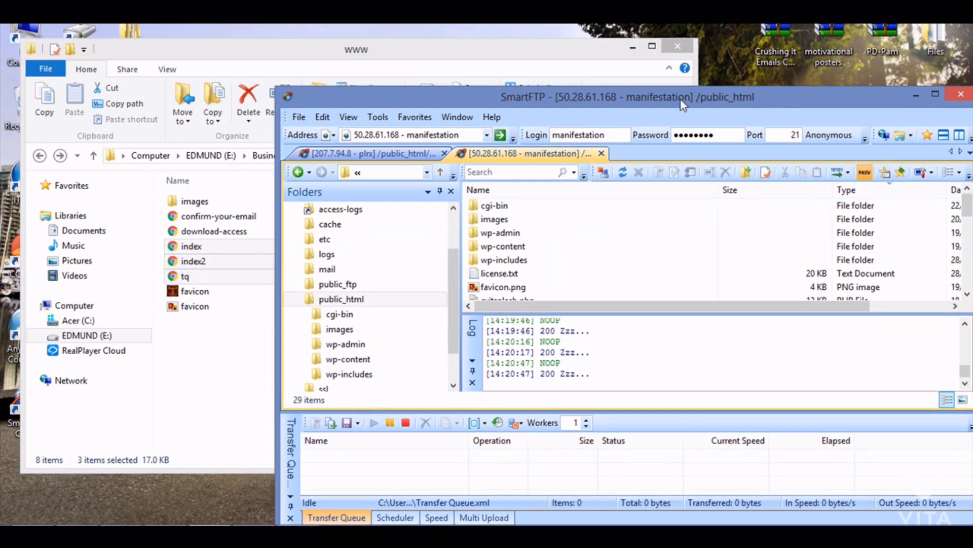
left_click(583, 61)
left_click_drag(330, 276, 723, 281)
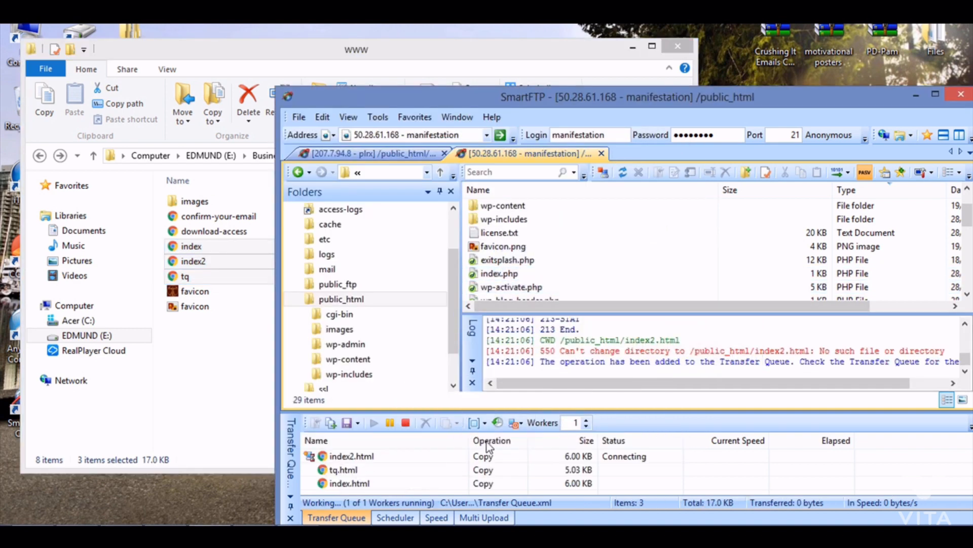
left_click(598, 272)
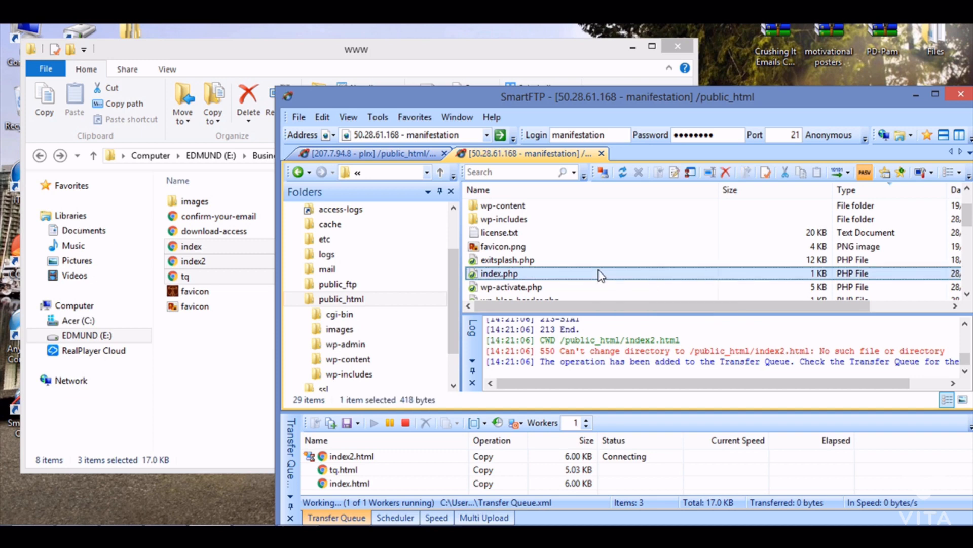
scroll(597, 266, "down", 7)
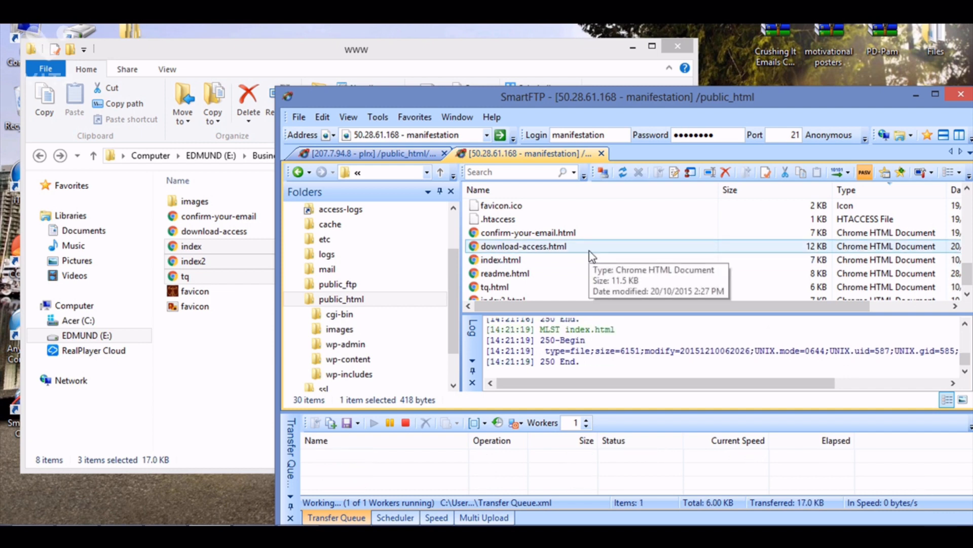
Minimize the local folder and SmartFTP windows to show the desktop.
left_click(633, 46)
left_click_drag(623, 101, 474, 60)
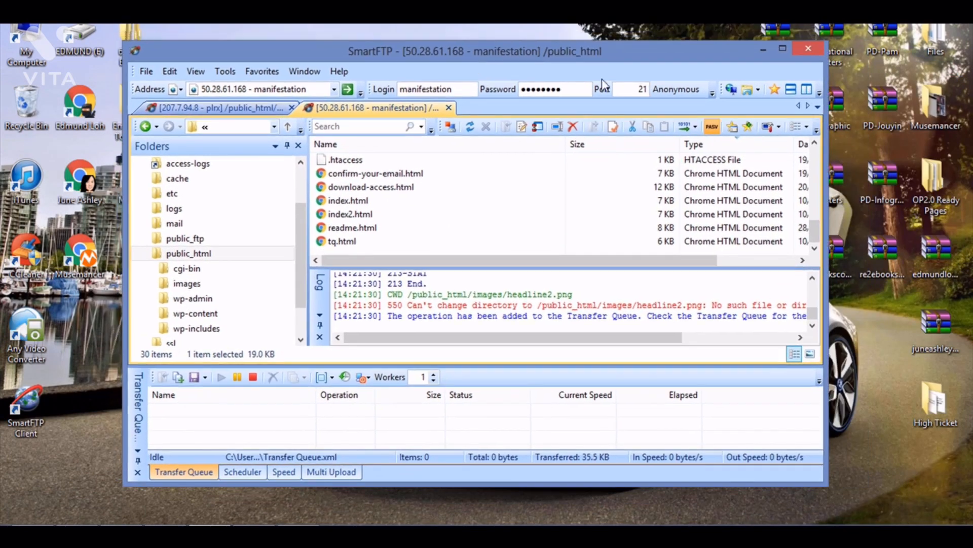
left_click(763, 50)
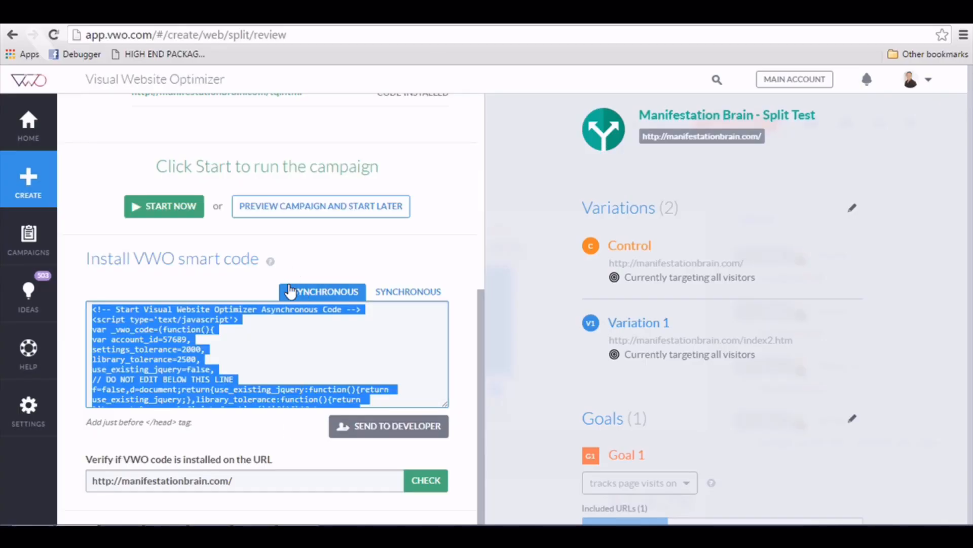
Verify the smart code on the home page and confirm control, index2.htm and tq.html all show installed.
scroll(388, 331, "down", 5)
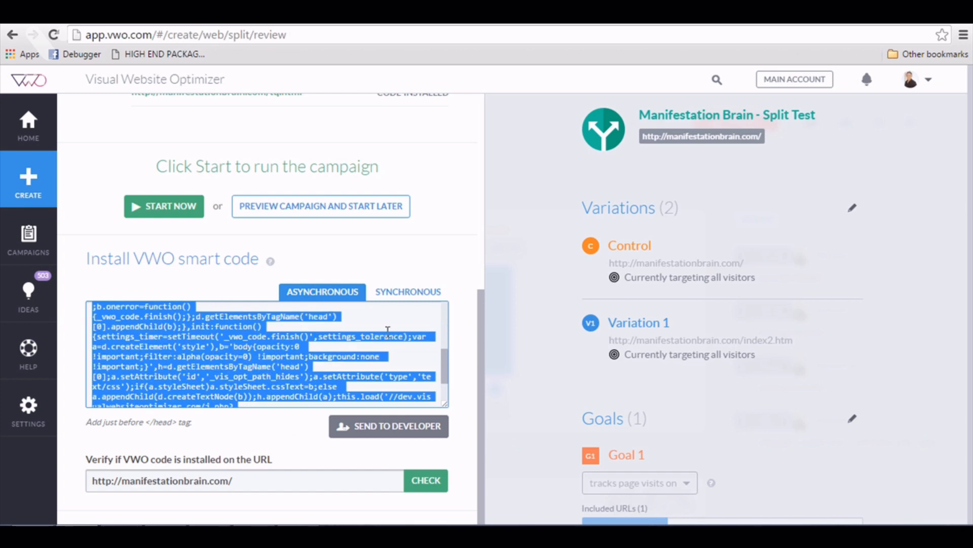
left_click(463, 355)
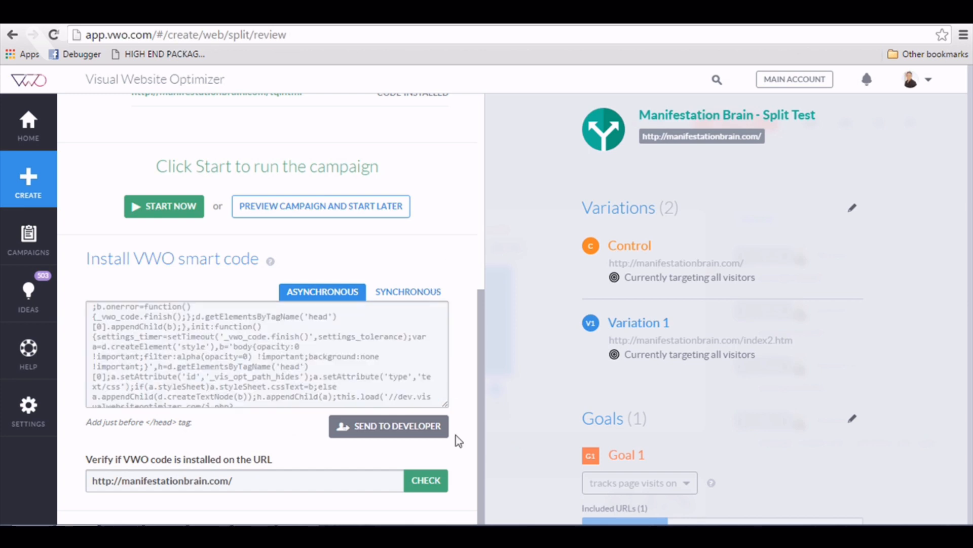
left_click(444, 484)
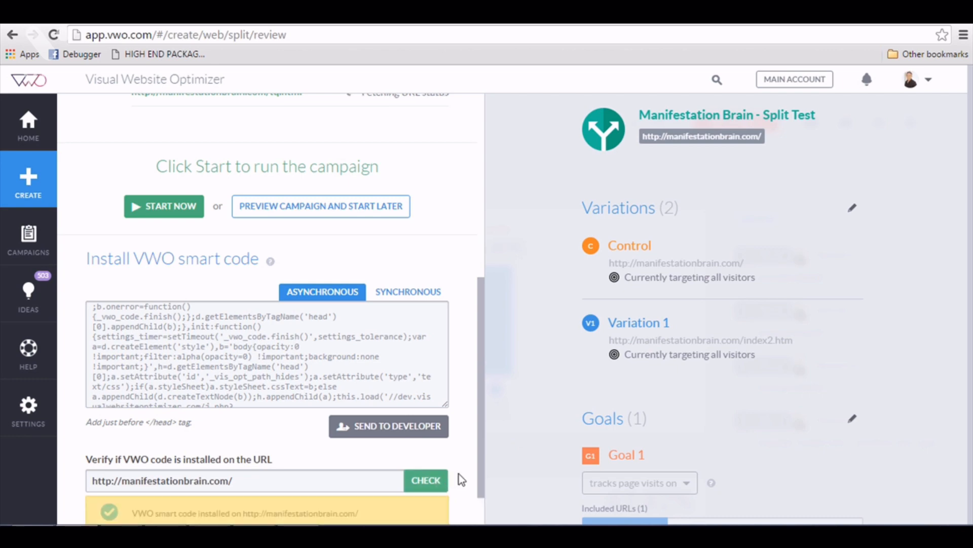
scroll(449, 459, "up", 7)
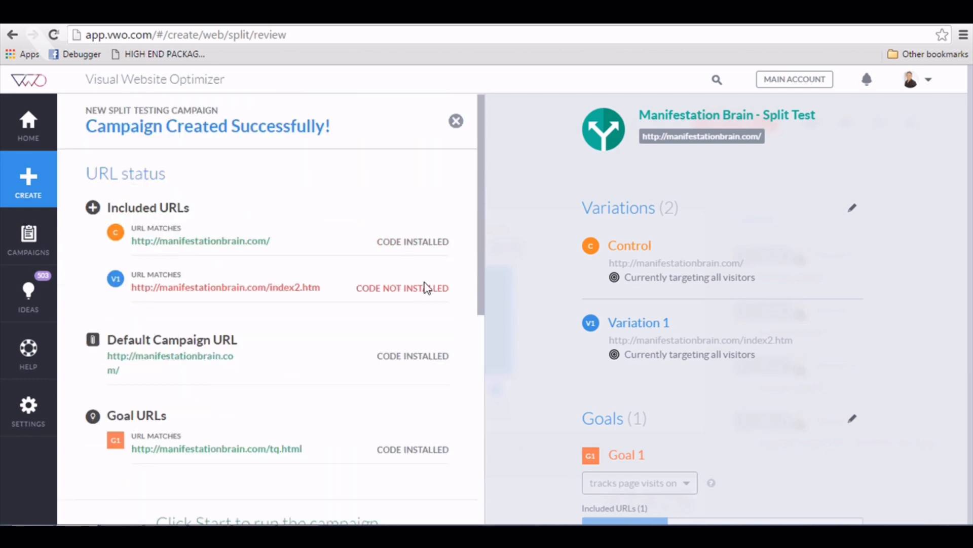
scroll(398, 279, "down", 8)
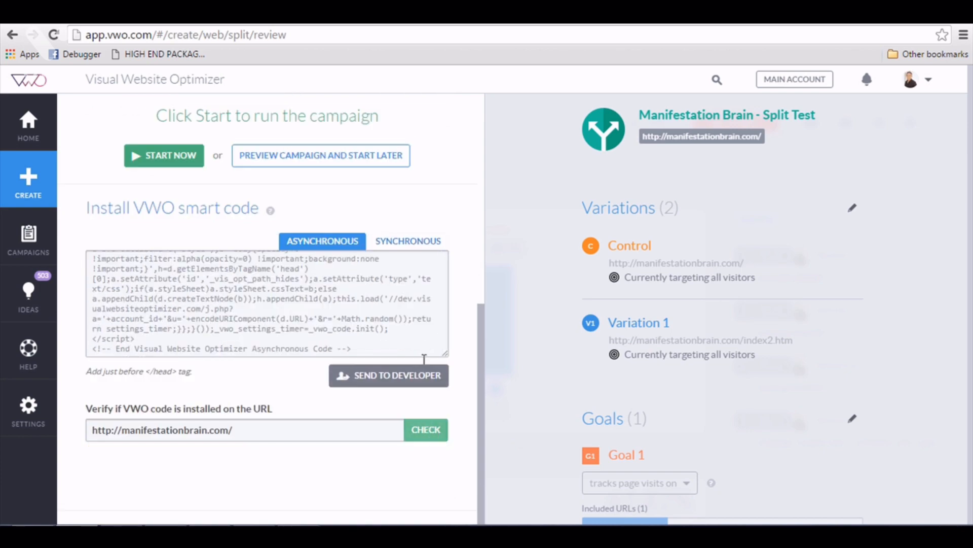
scroll(400, 302, "up", 8)
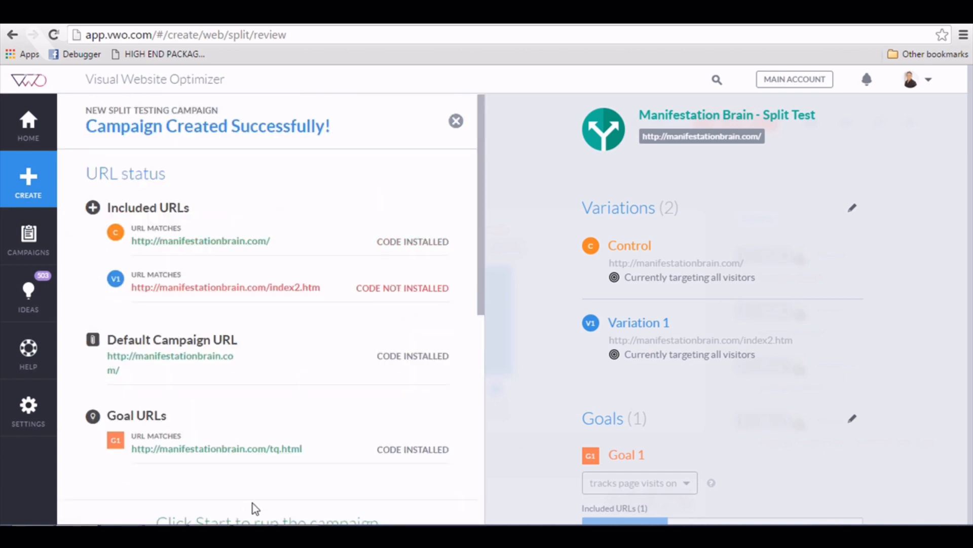
scroll(406, 432, "down", 8)
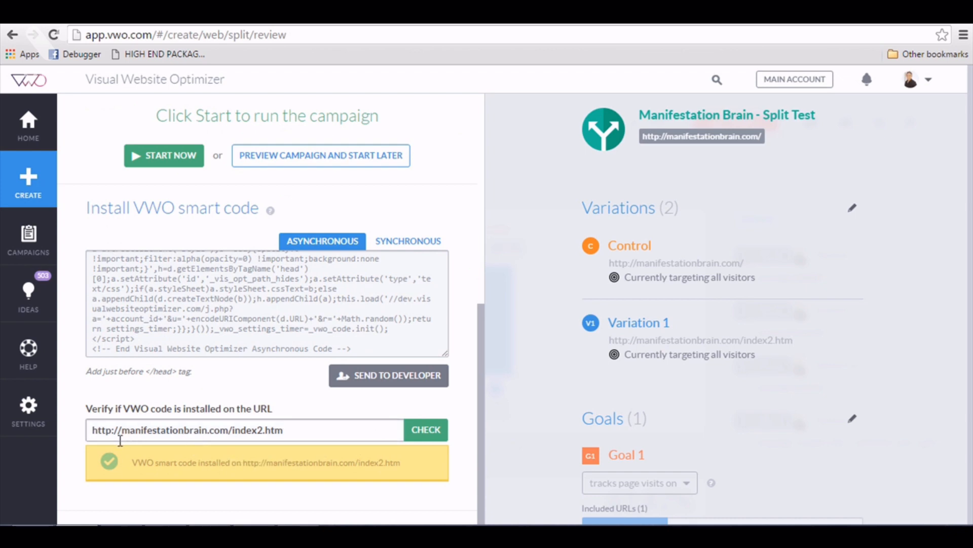
scroll(239, 211, "up", 3)
scroll(240, 211, "down", 3)
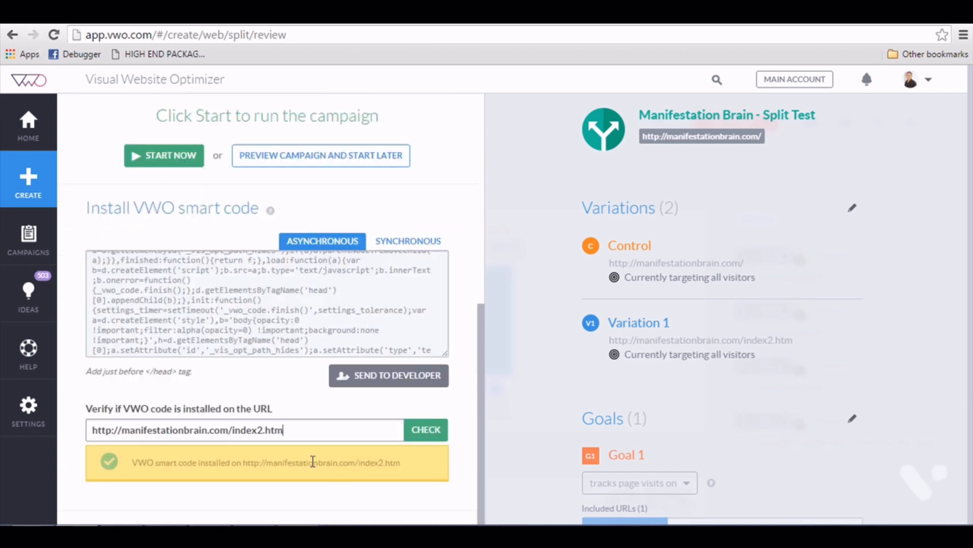
scroll(256, 463, "up", 3)
scroll(269, 475, "up", 5)
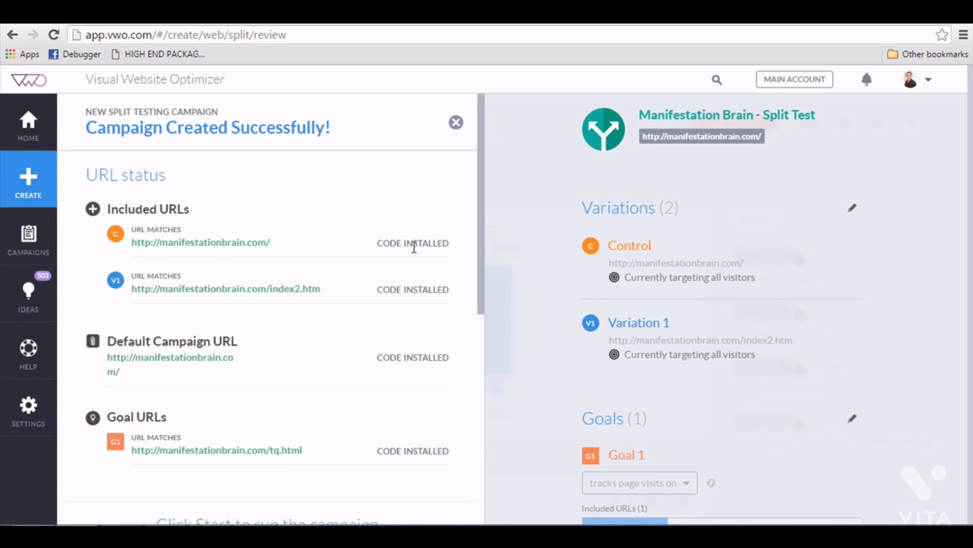
scroll(404, 339, "down", 8)
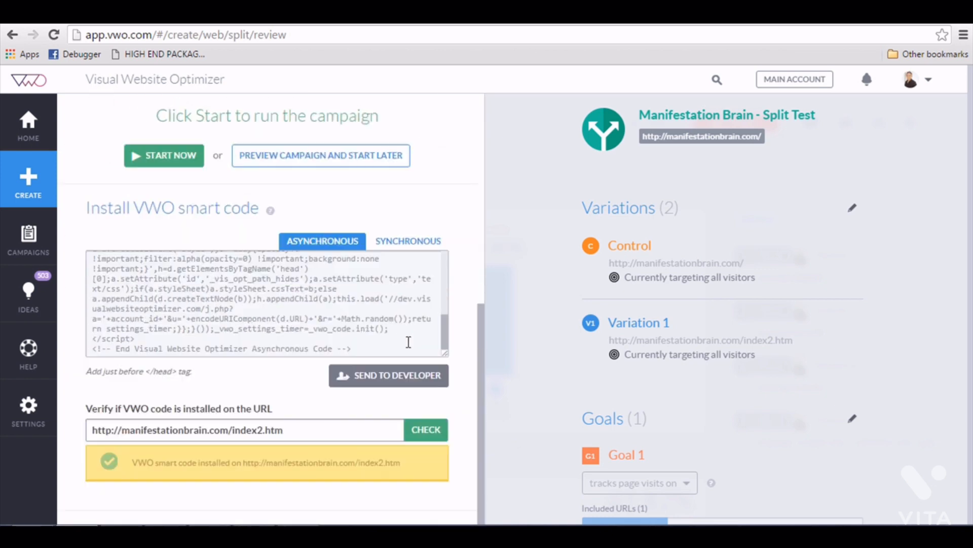
scroll(383, 437, "up", 8)
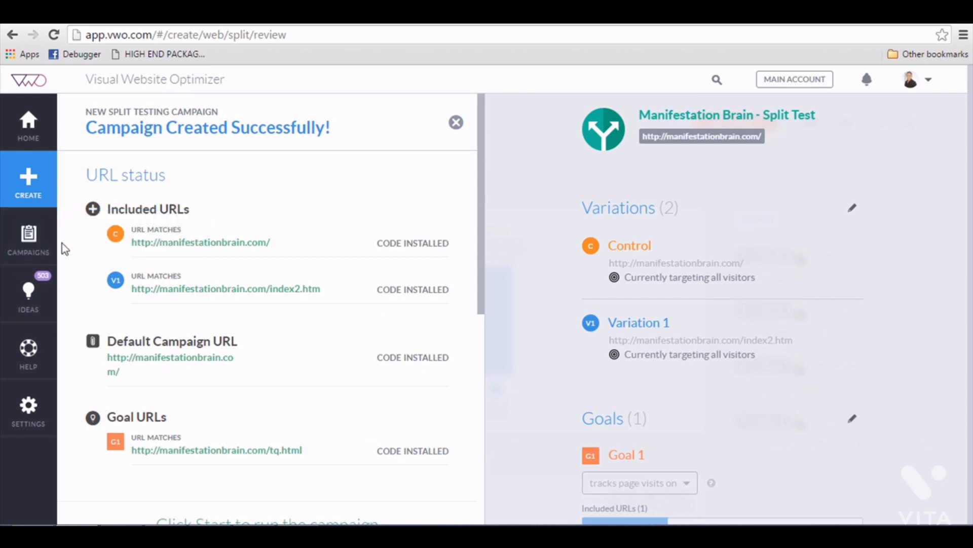
Start the Manifestation Brain - Split Test campaign from the Campaigns list so it shows RUNNING.
left_click(49, 248)
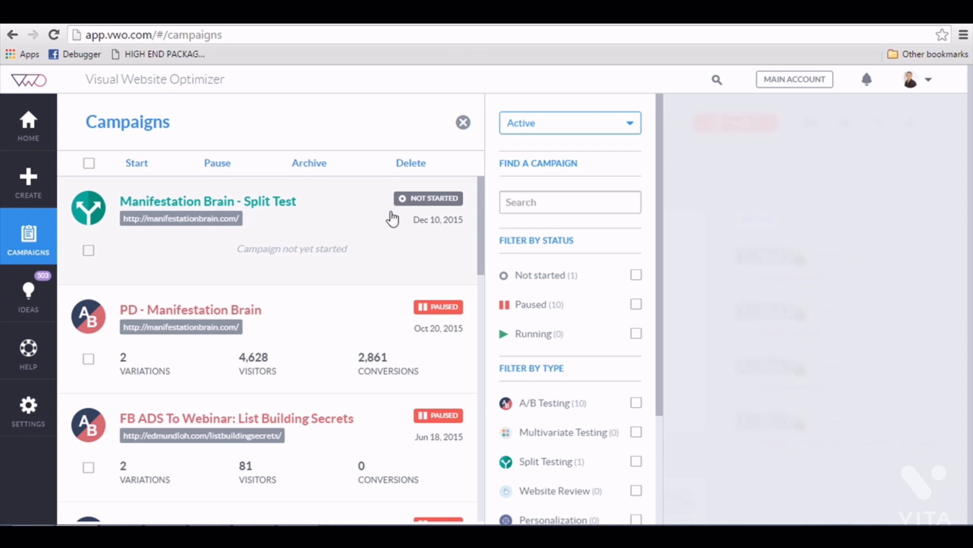
left_click(422, 212)
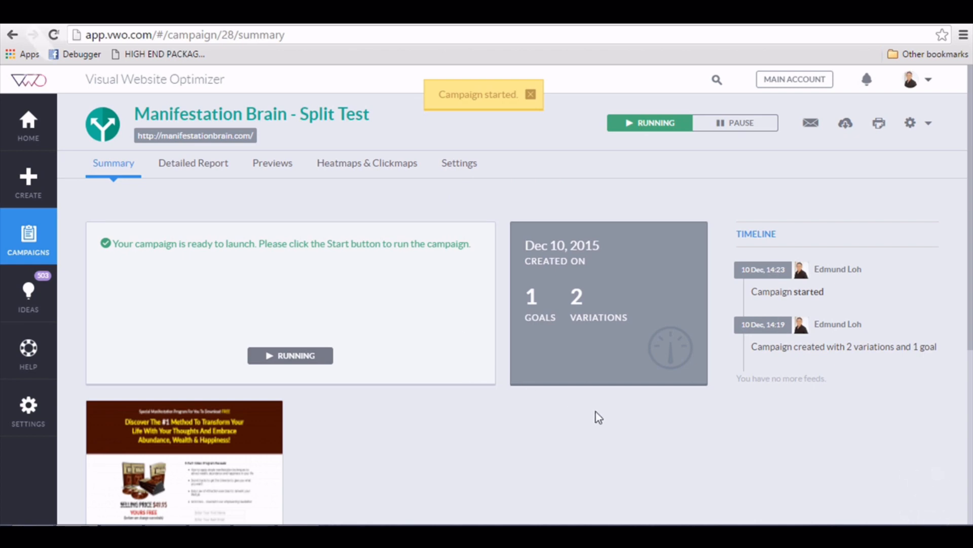
scroll(577, 416, "down", 3)
scroll(577, 417, "up", 3)
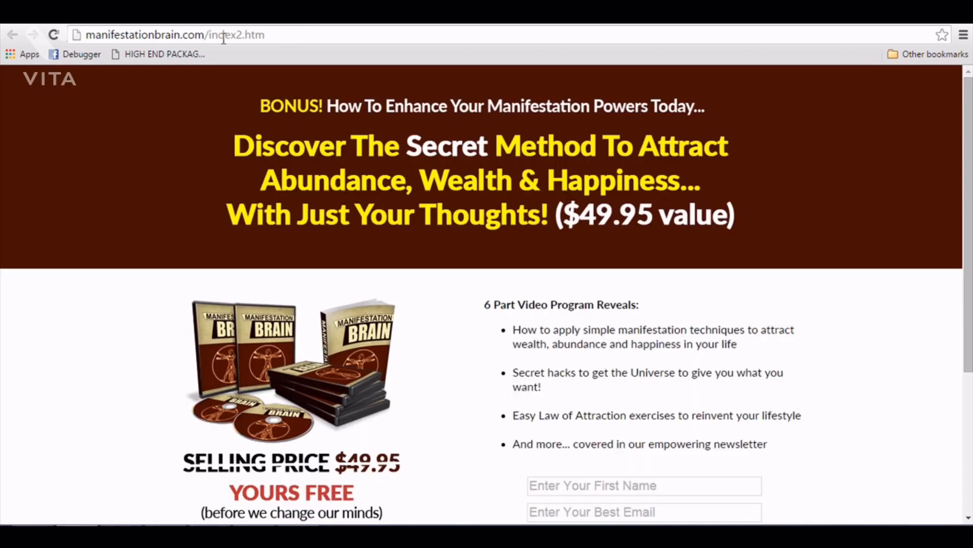
Load the manifestationbrain.com home page in a new tab, dropping index2.htm from the copied address.
left_click(229, 38)
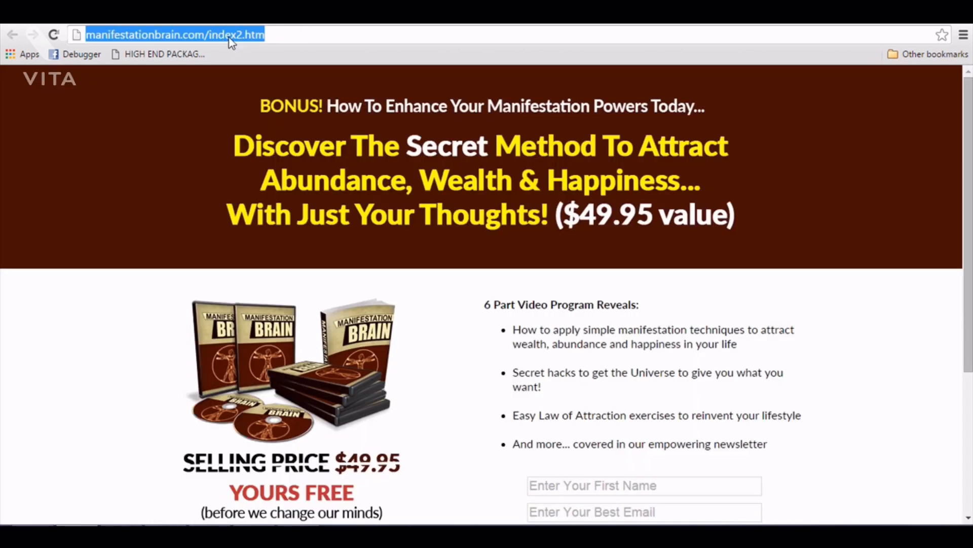
key("ctrl+c")
key("ctrl+t")
key("ctrl+v")
left_click_drag(244, 36, 396, 35)
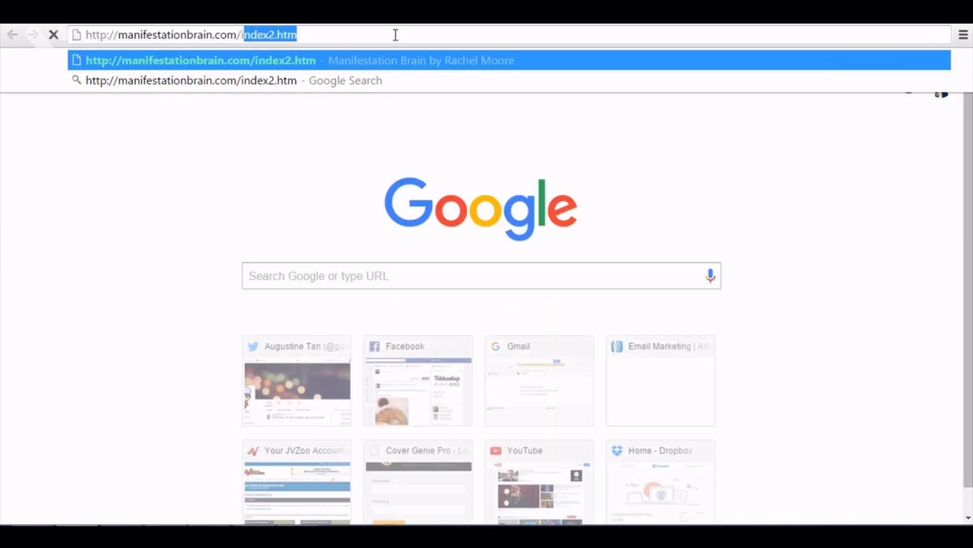
key("BackSpace")
key("Return")
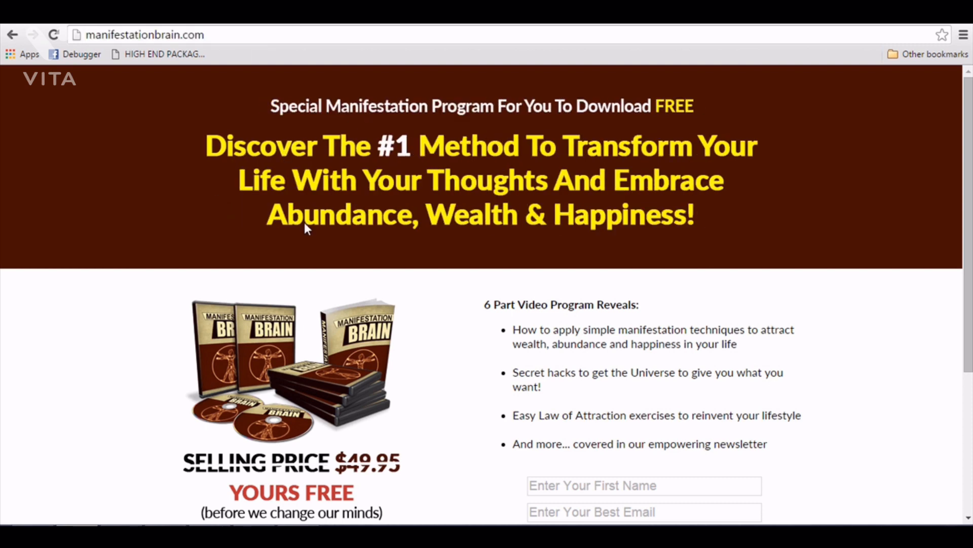
scroll(304, 224, "down", 4)
scroll(345, 245, "up", 4)
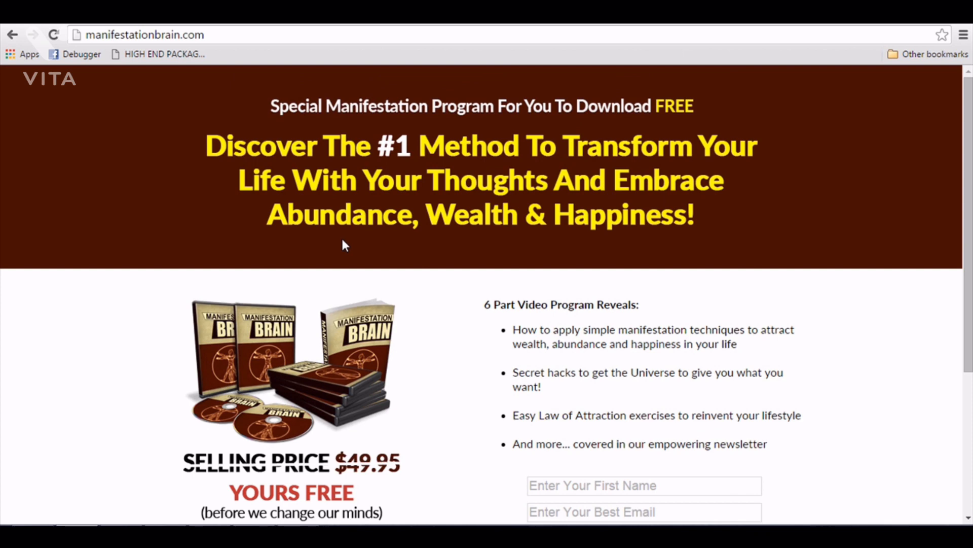
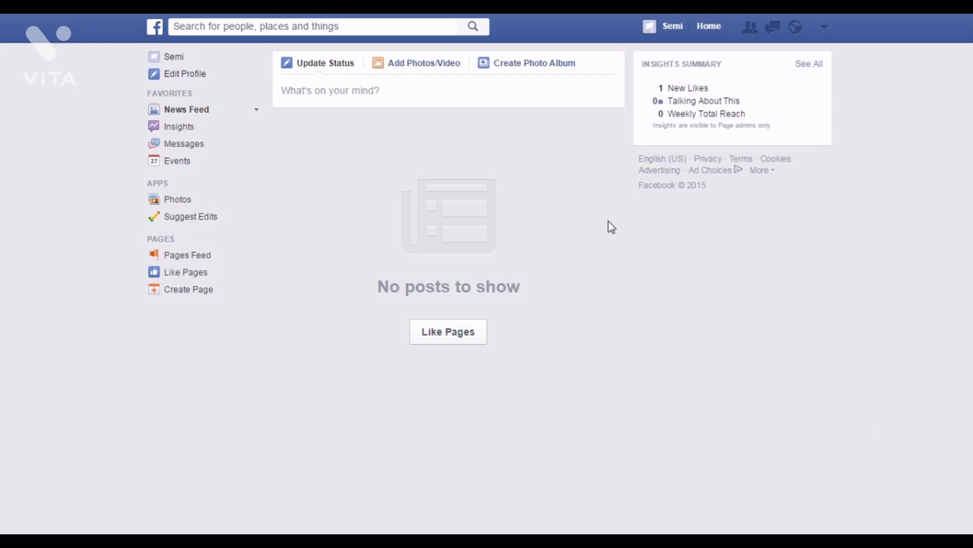
Choose Create Ads from the Facebook account dropdown to begin a new campaign.
left_click(823, 30)
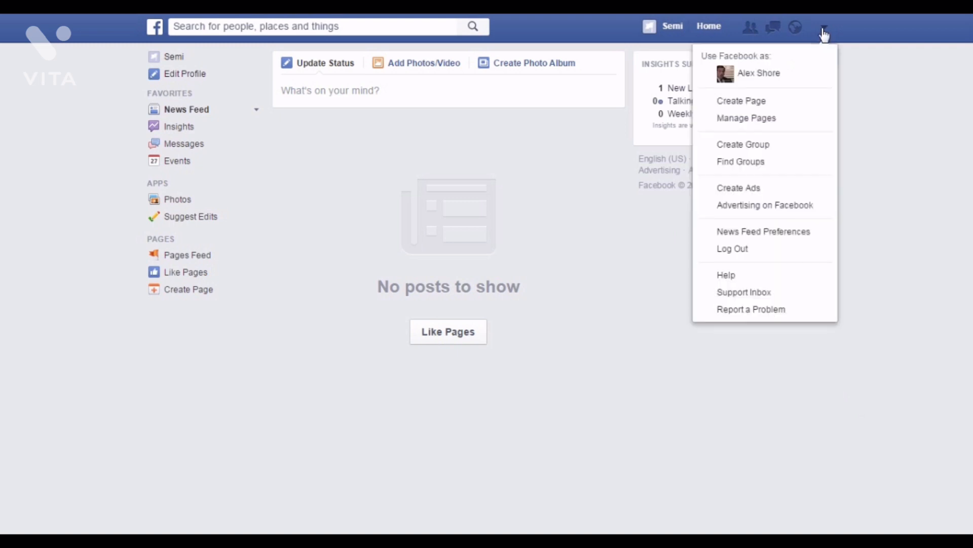
left_click(761, 190)
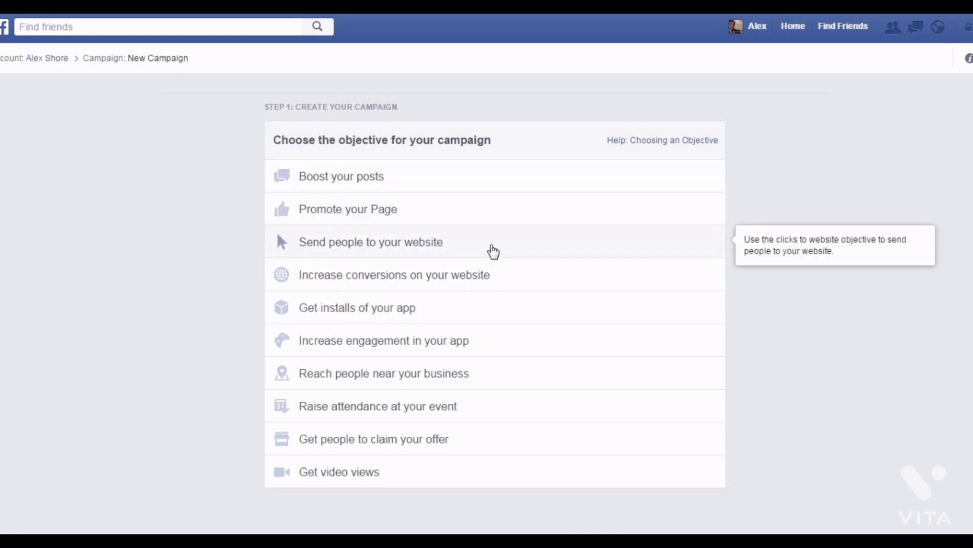
Pick the Send people to your website objective for t33shirtprofits.com, leave the pixel unset, and continue.
left_click(493, 251)
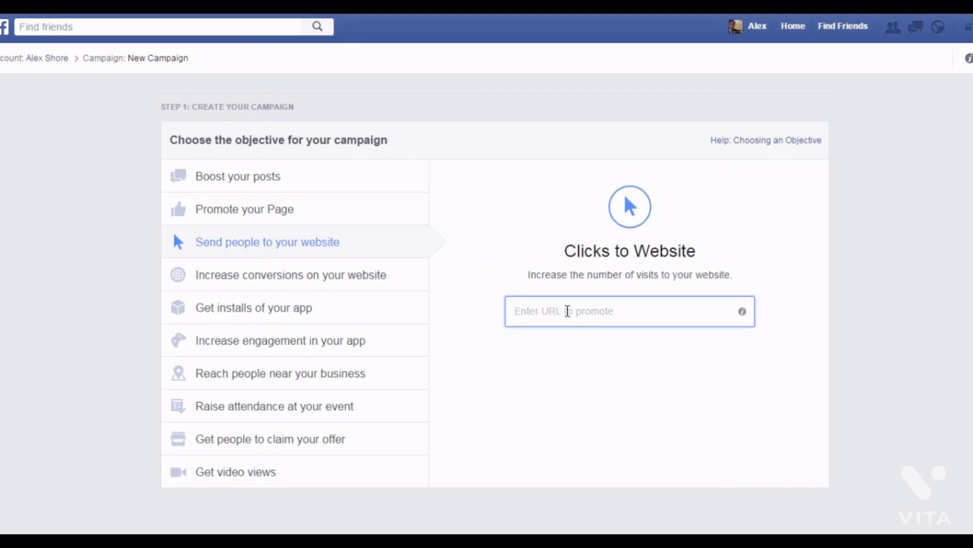
type("t33")
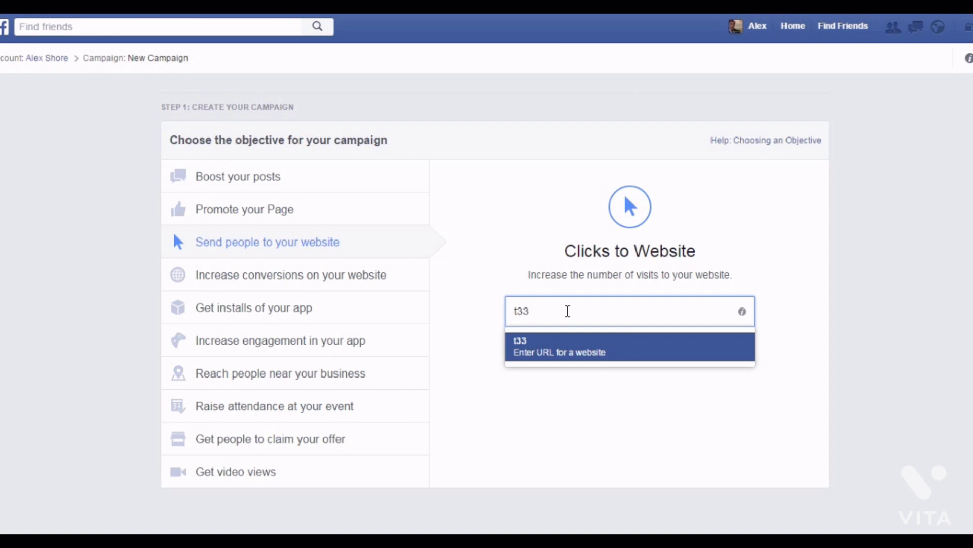
type("shirtprofi")
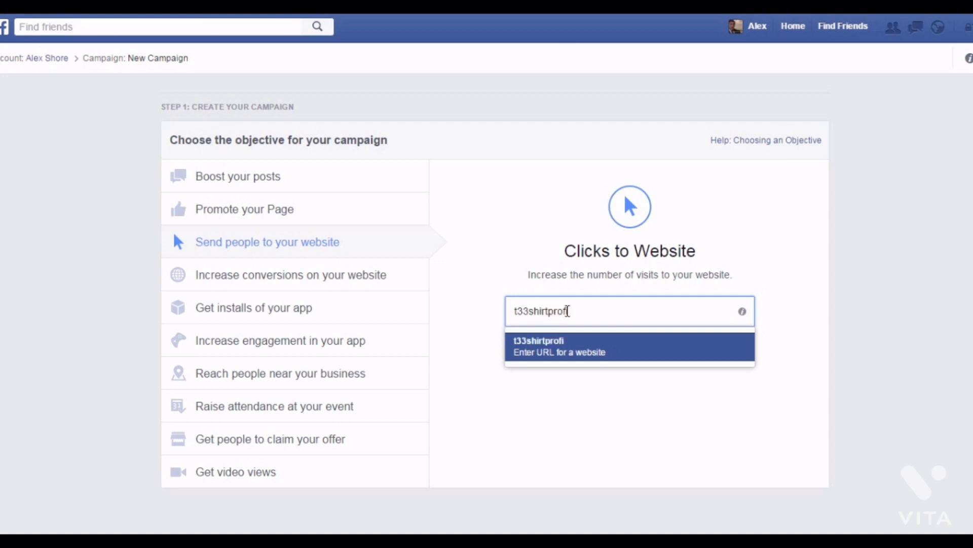
type("ts.com")
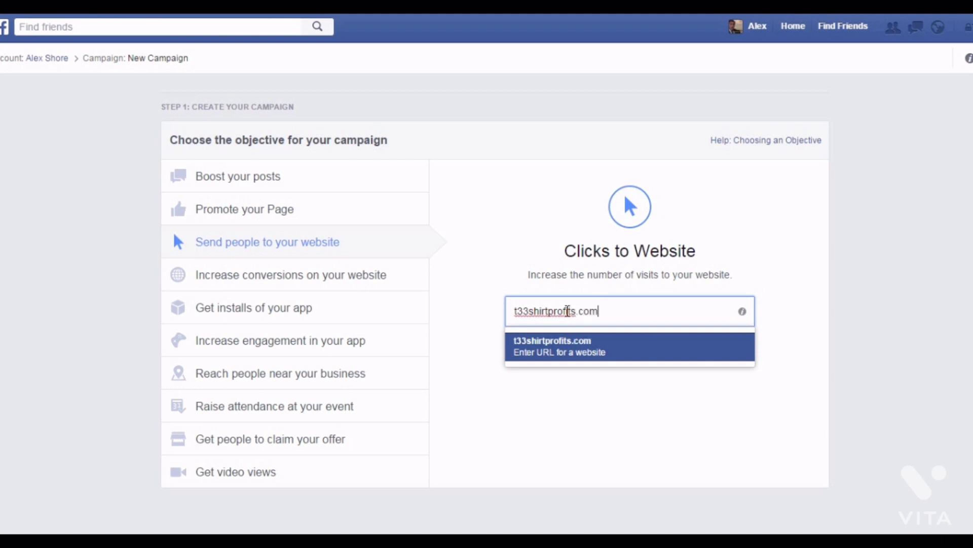
left_click(640, 352)
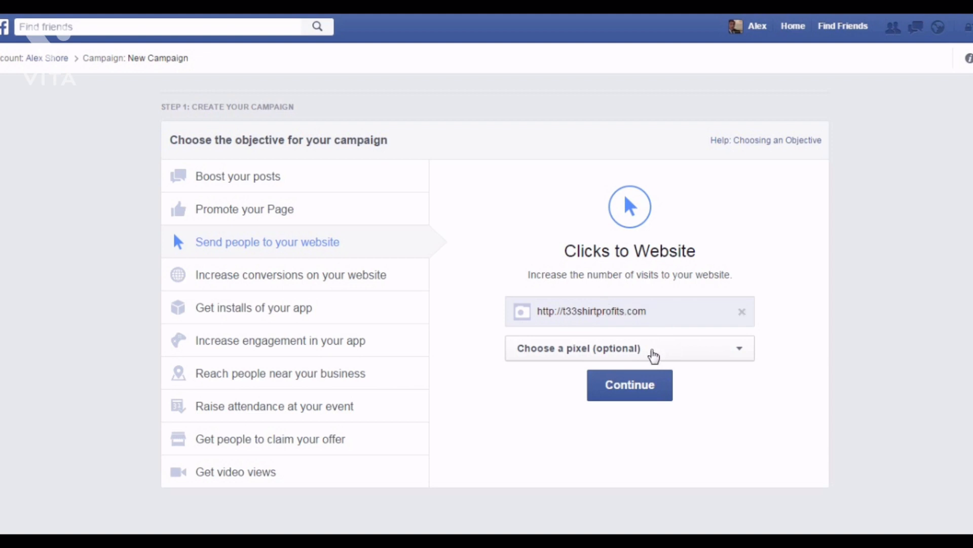
left_click(654, 355)
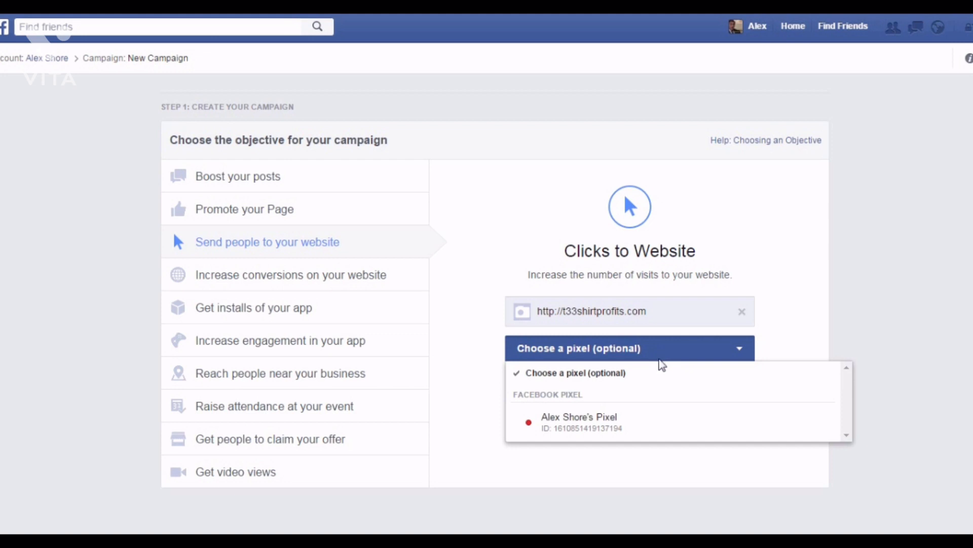
left_click(736, 350)
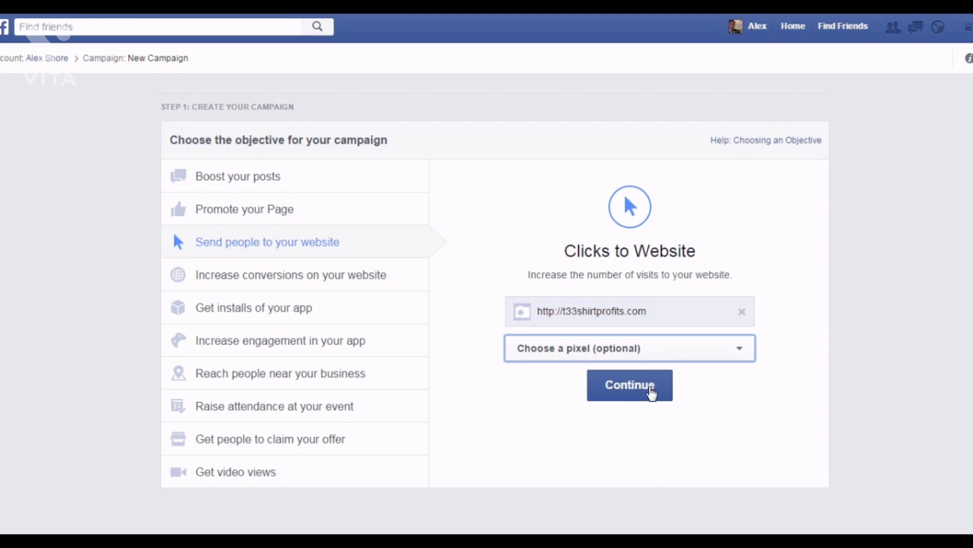
left_click(651, 384)
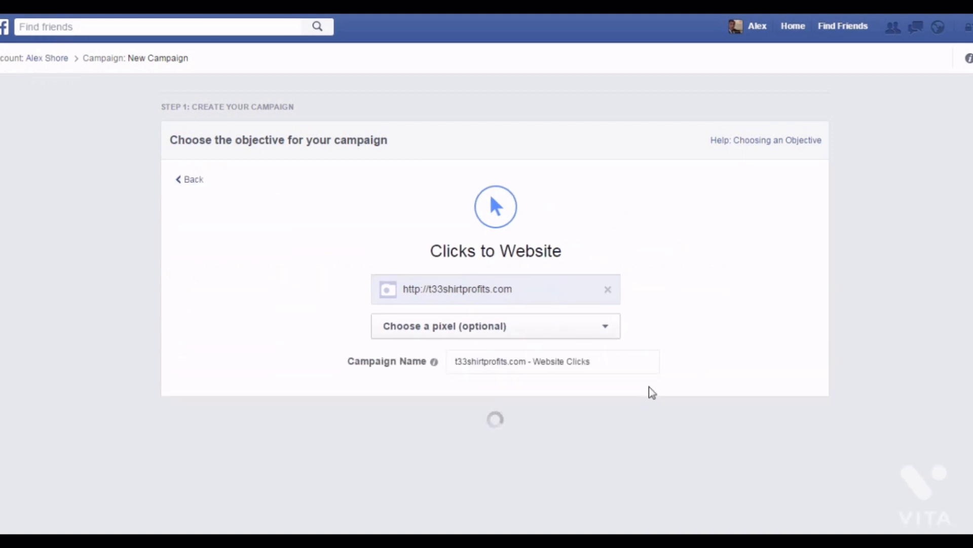
Change the ad account country from Malaysia to United States.
scroll(538, 370, "down", 2)
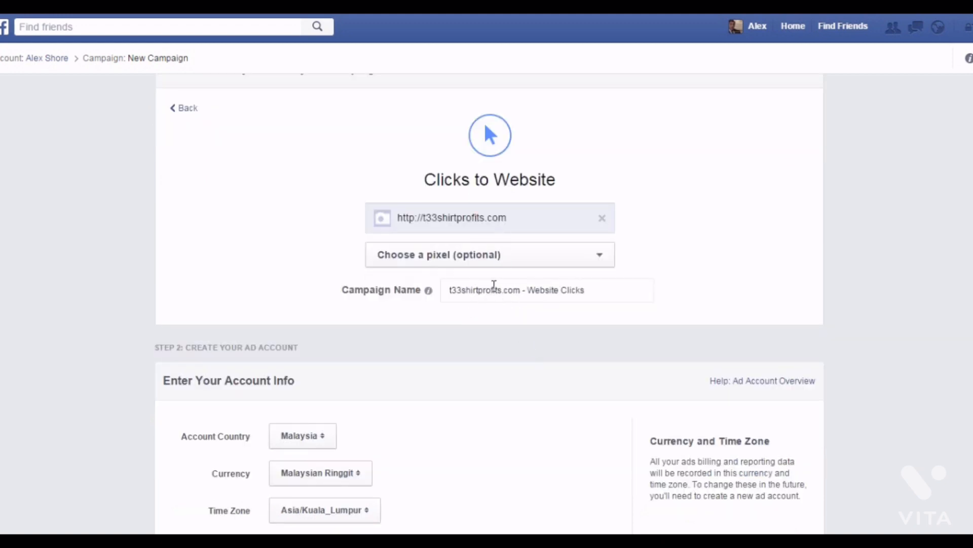
scroll(493, 285, "down", 2)
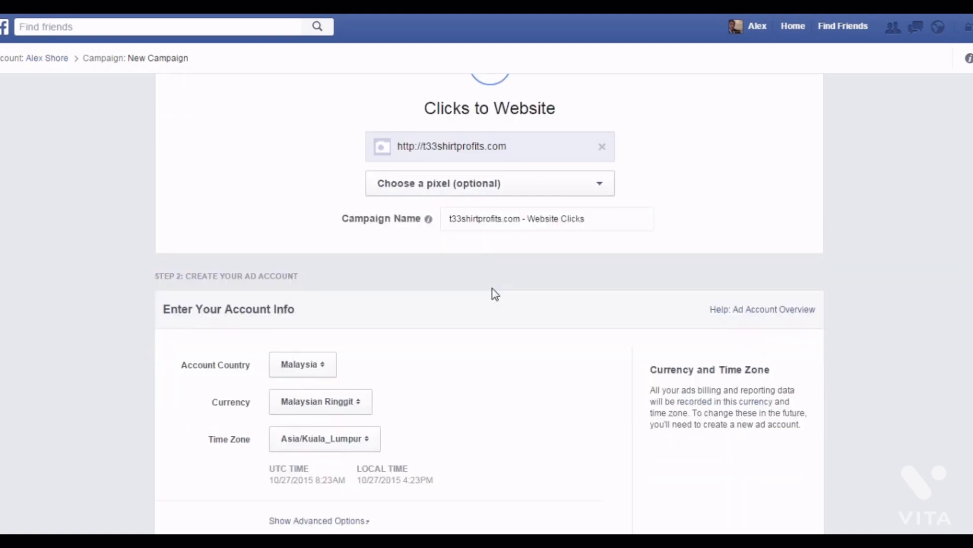
scroll(495, 293, "down", 2)
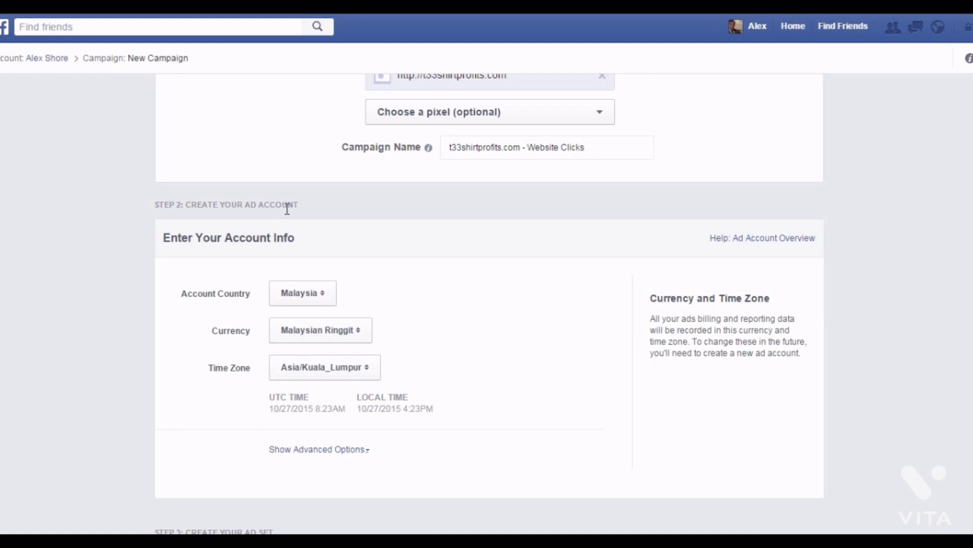
left_click(333, 304)
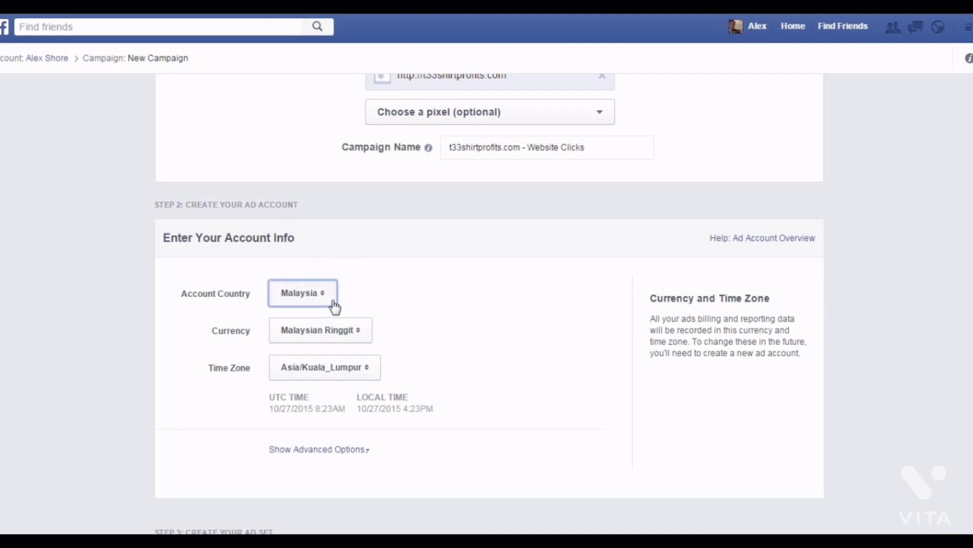
key("u")
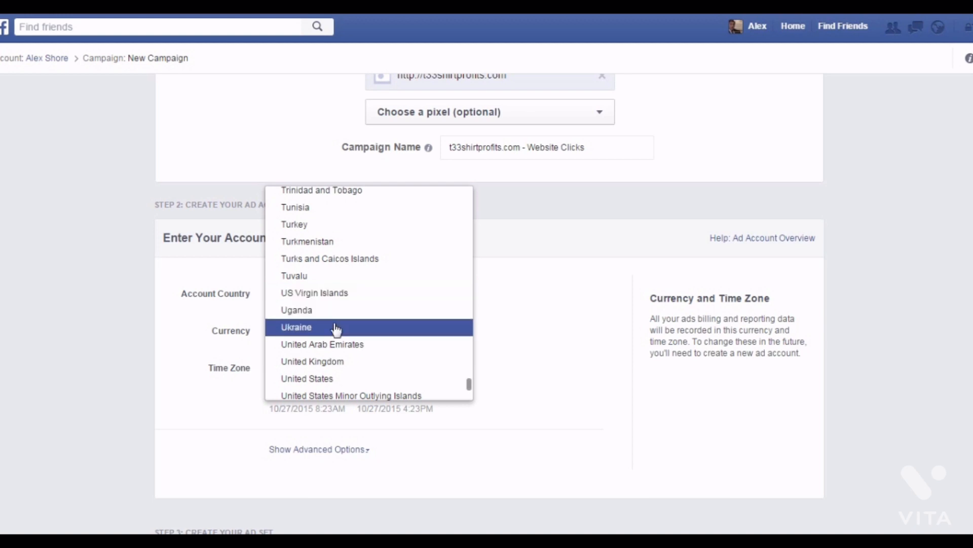
left_click(335, 378)
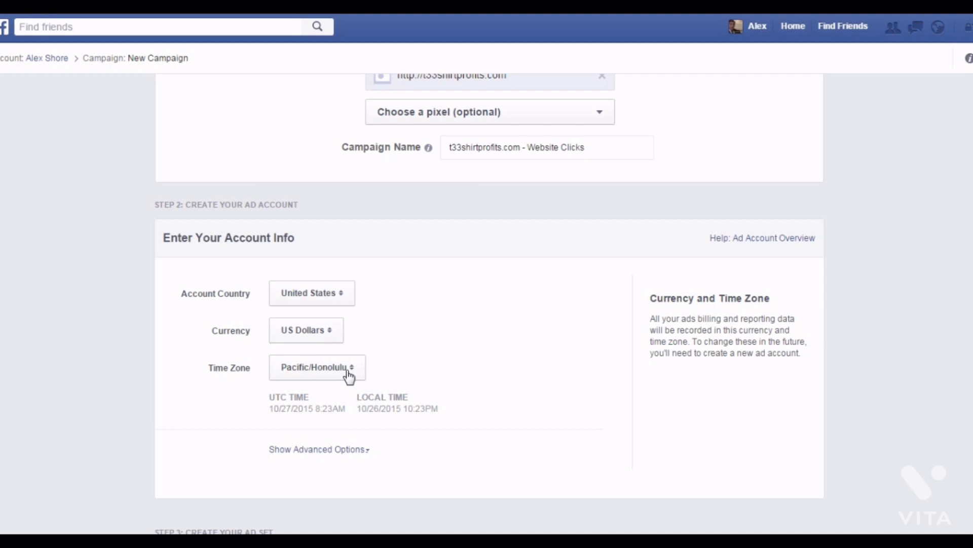
Review the advanced account options (US Dollars, Pacific/Honolulu time) and hide them again.
scroll(433, 362, "down", 1)
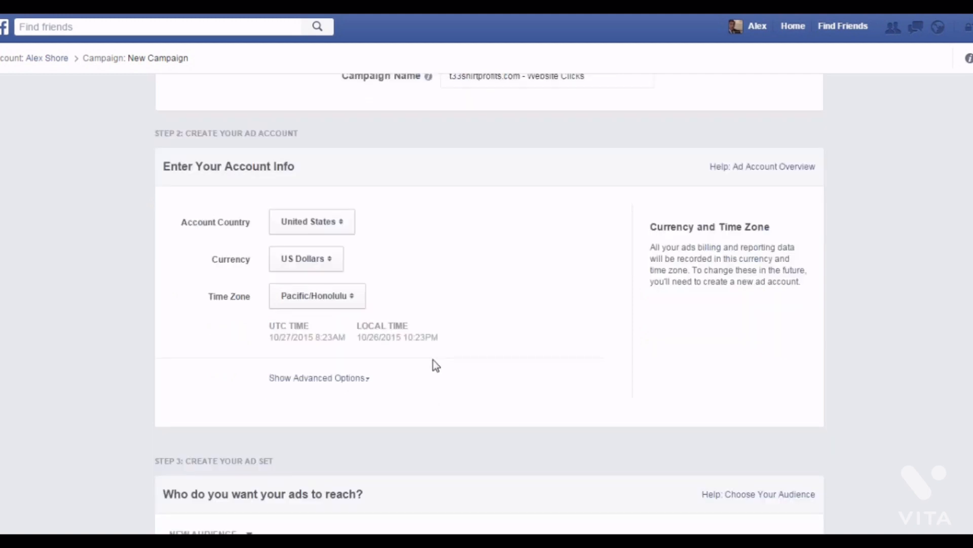
left_click(337, 381)
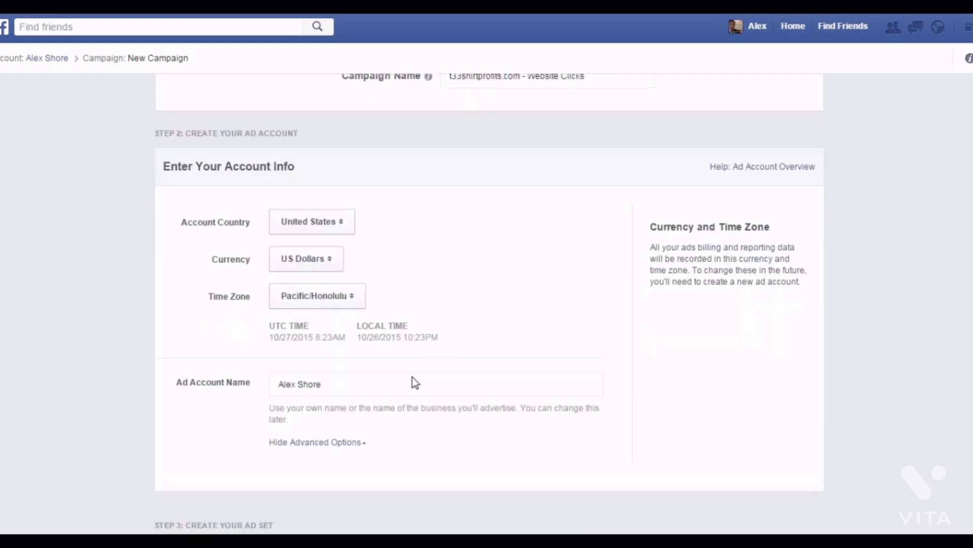
scroll(413, 380, "down", 2)
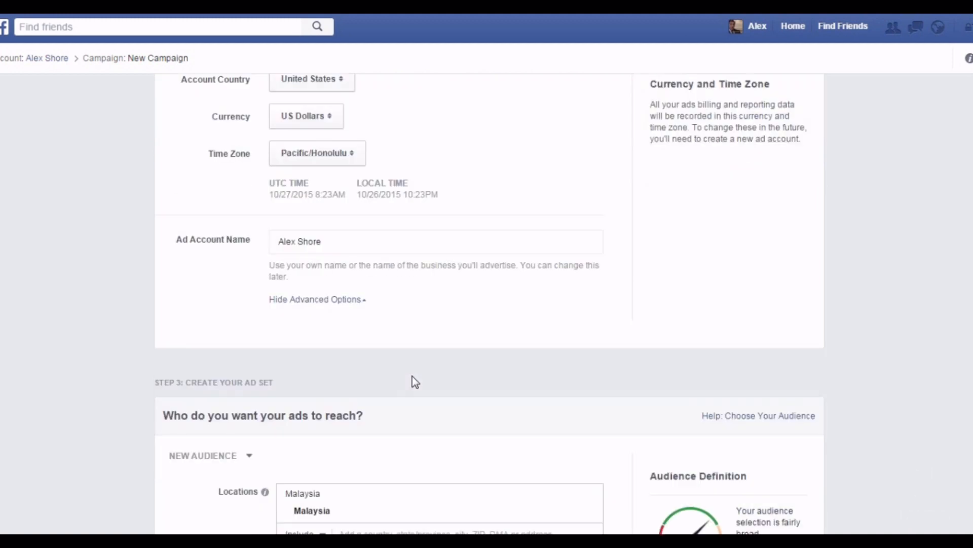
left_click(332, 238)
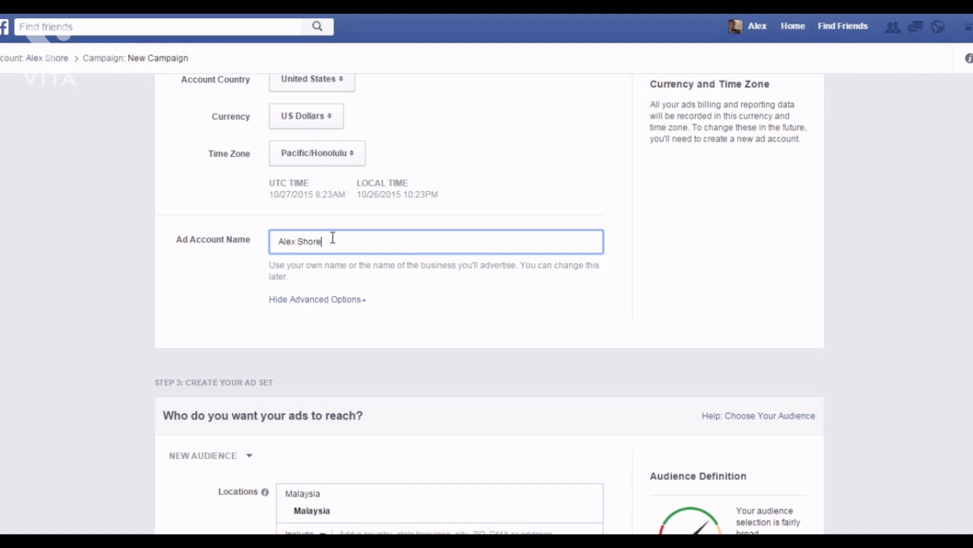
left_click(366, 301)
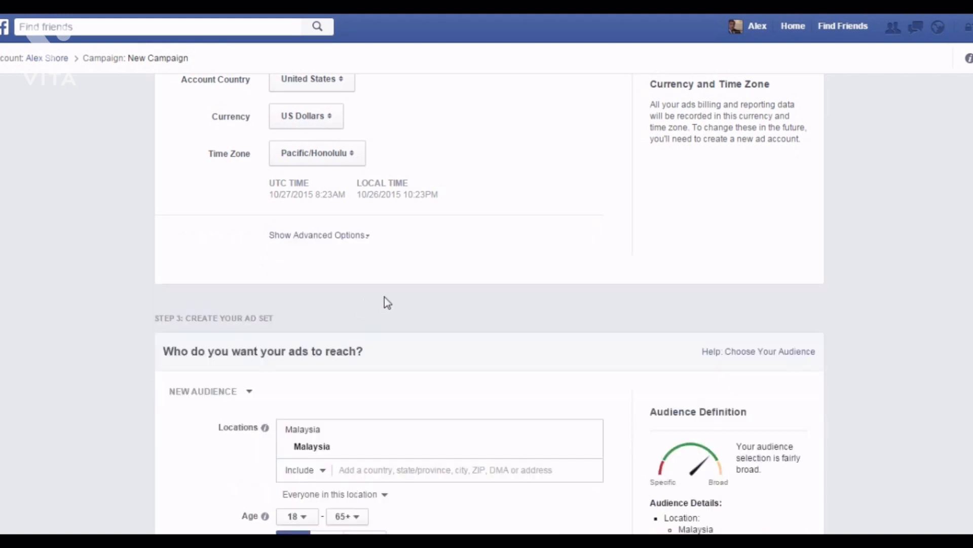
Replace Malaysia with United States as the included target location.
scroll(398, 236, "down", 4)
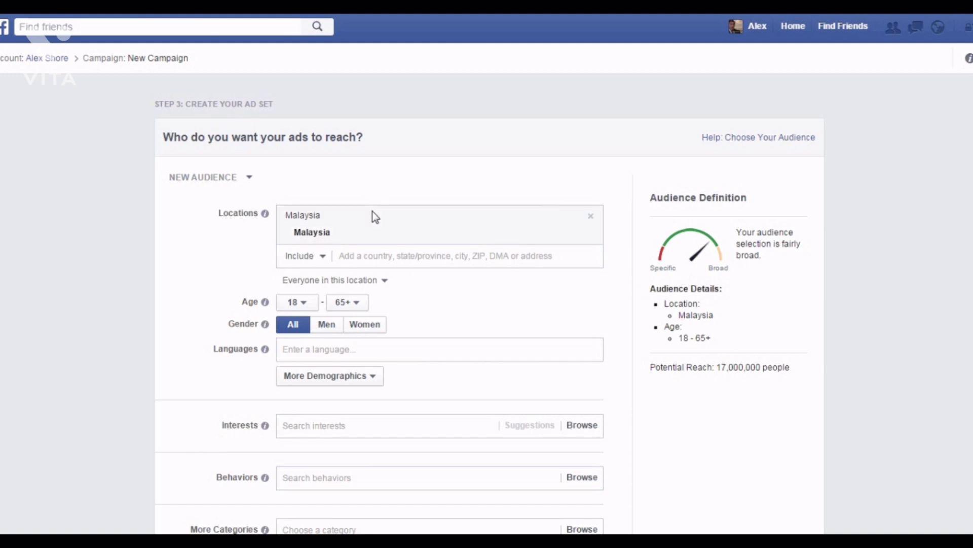
left_click(590, 216)
left_click(401, 217)
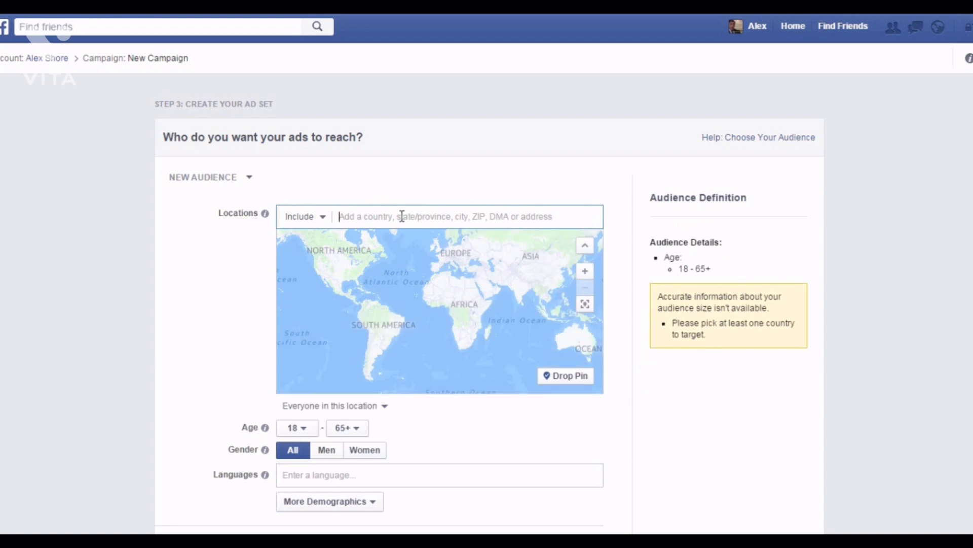
left_click(312, 218)
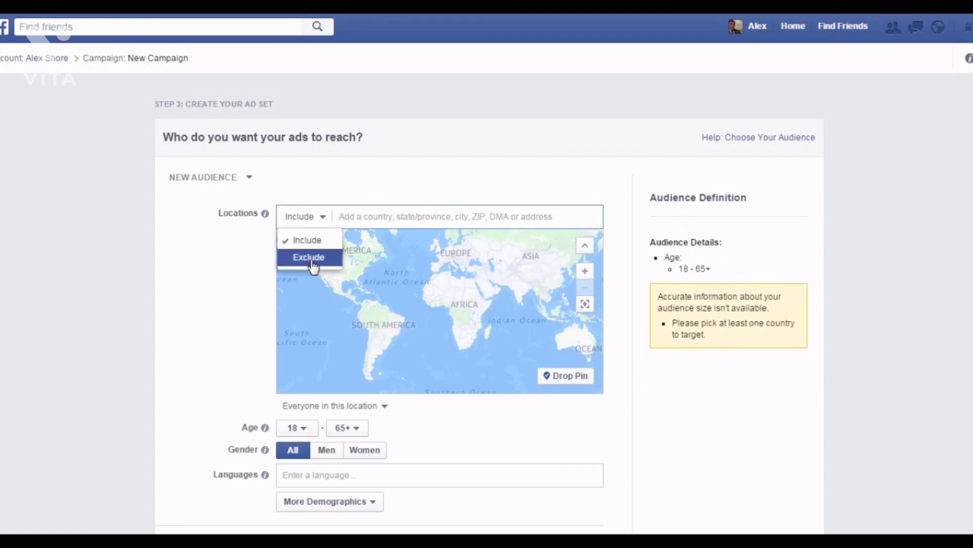
left_click(359, 215)
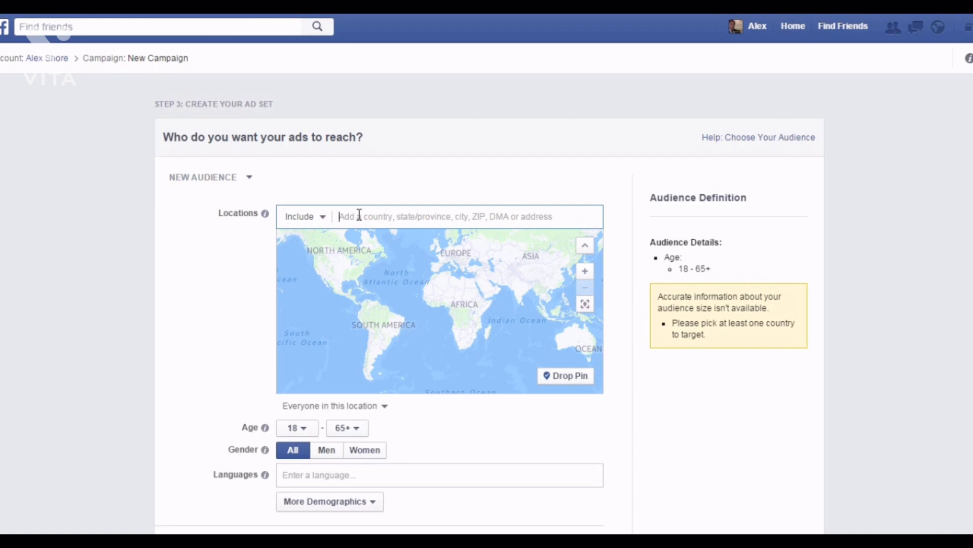
type("unite")
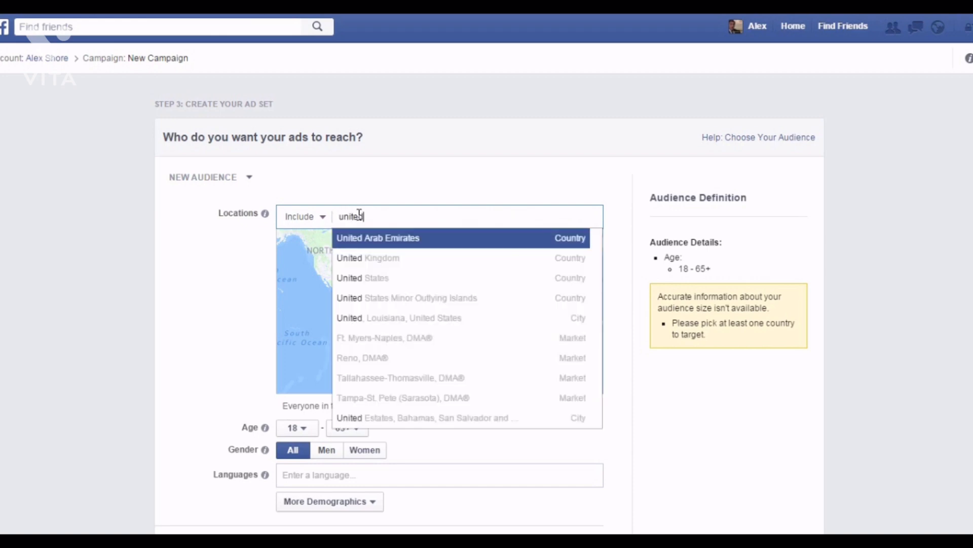
type("d")
left_click(383, 283)
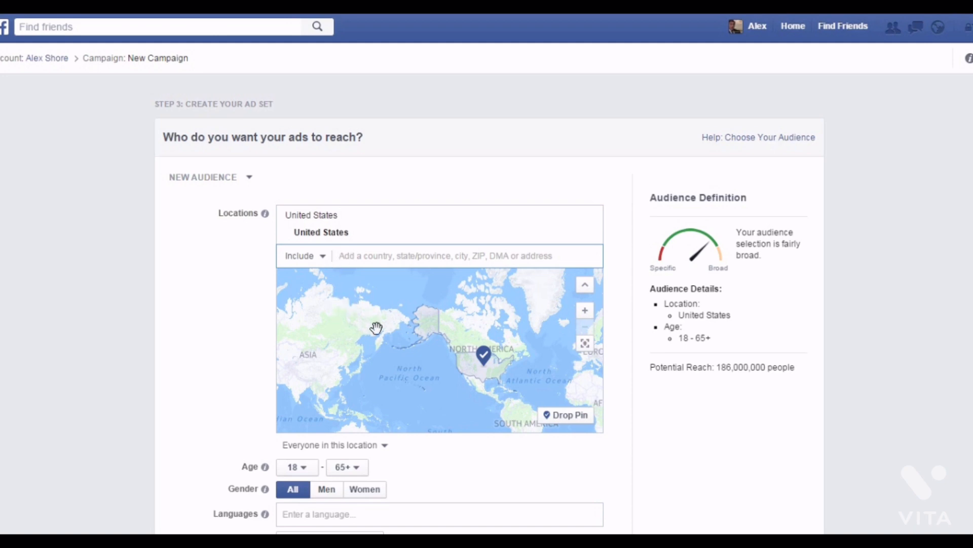
Keep the location audience set to Everyone in this location.
left_click(385, 446)
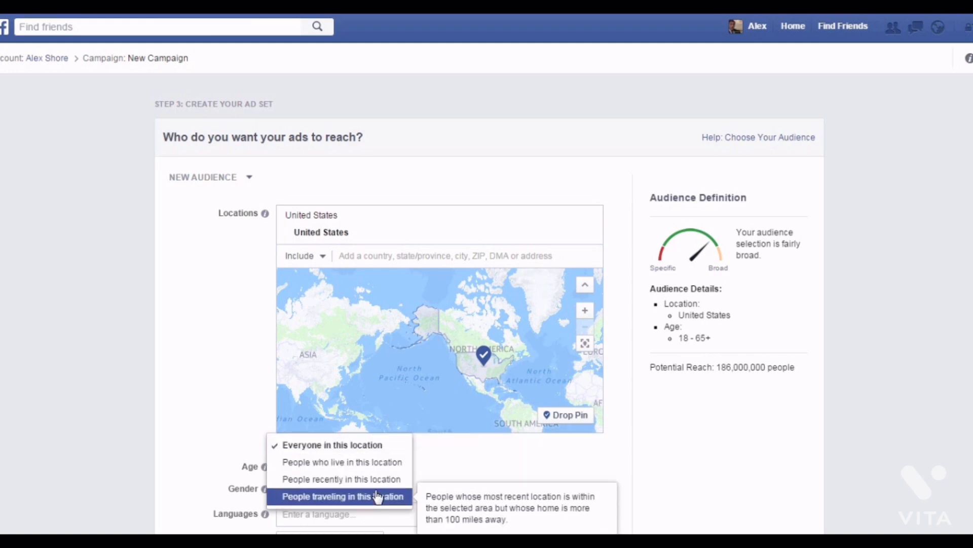
left_click(359, 446)
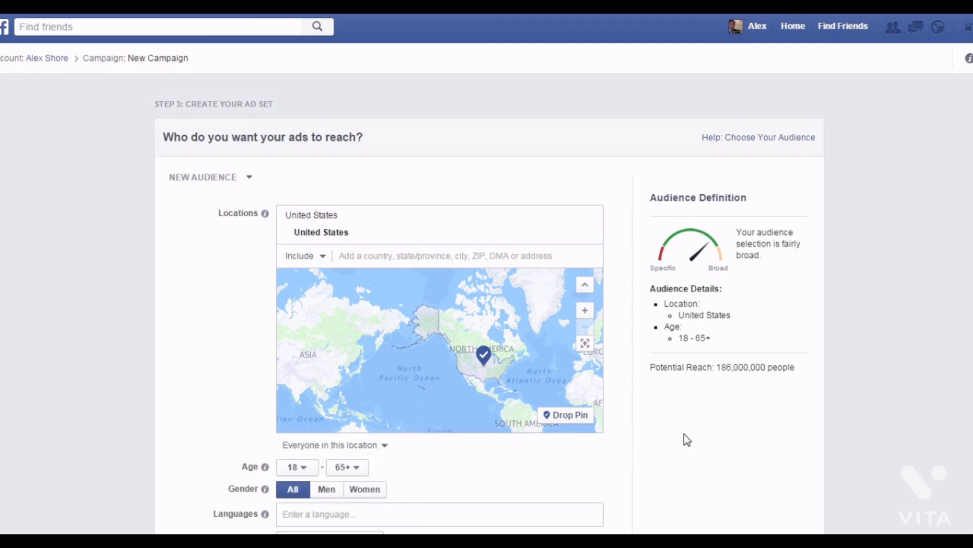
scroll(677, 428, "down", 4)
scroll(671, 430, "down", 1)
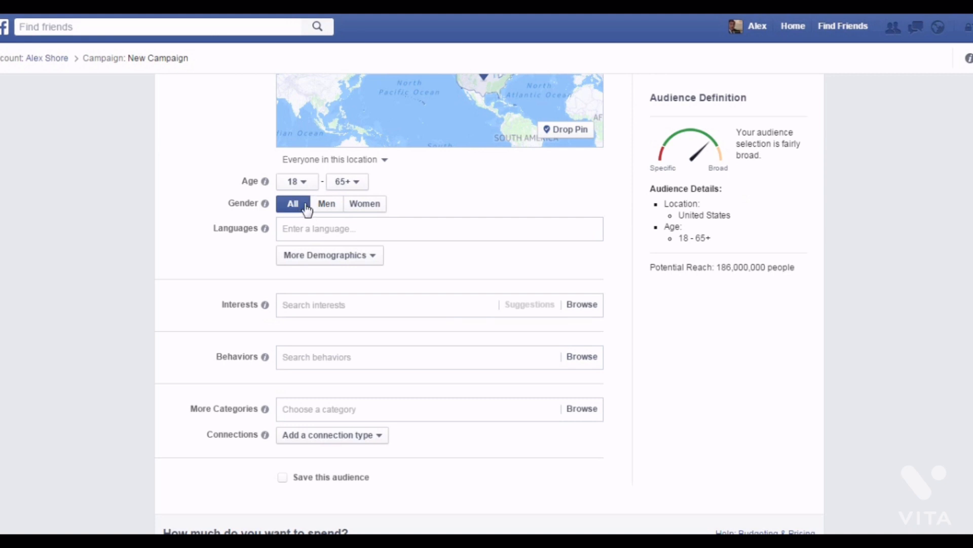
Add English (All) as the audience language.
left_click(331, 223)
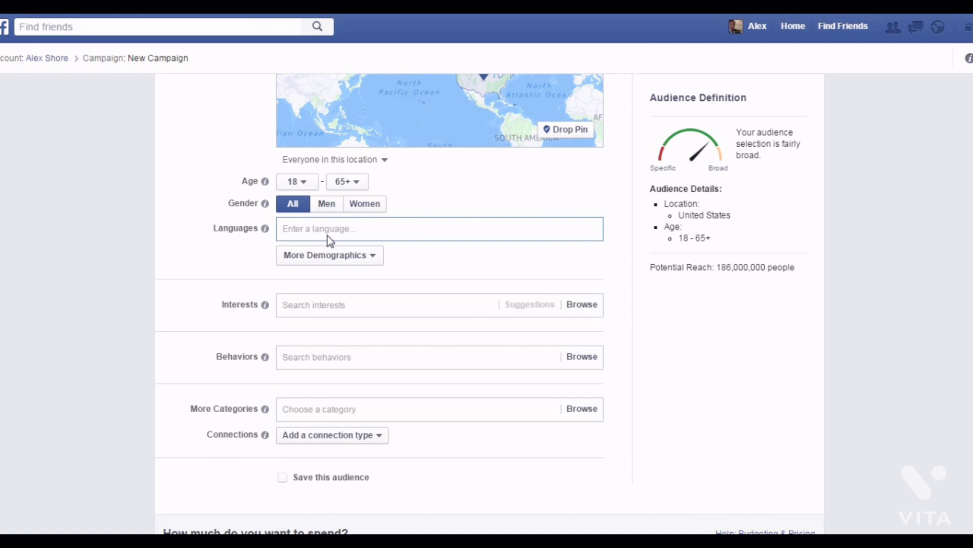
type("engli")
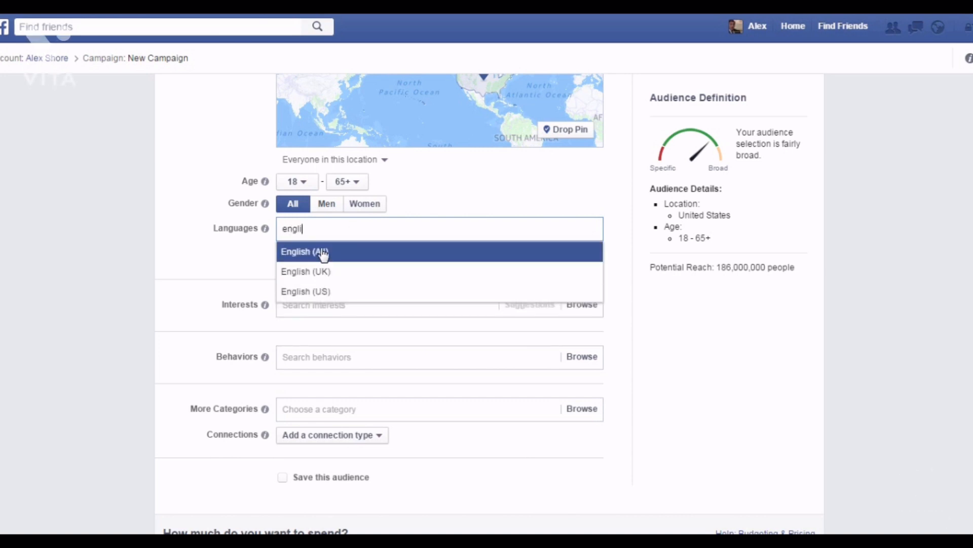
left_click(322, 250)
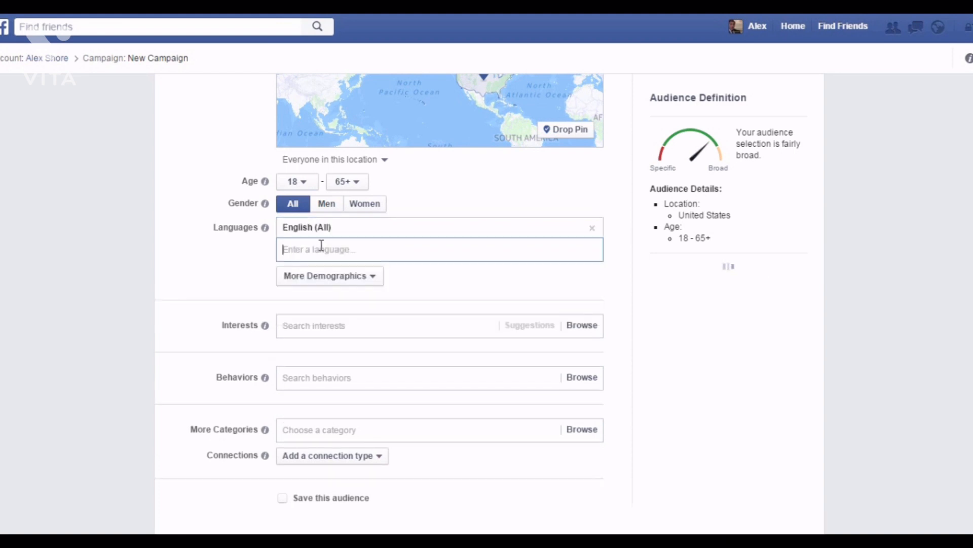
Browse the More Demographics options and close them without adding any.
left_click(354, 276)
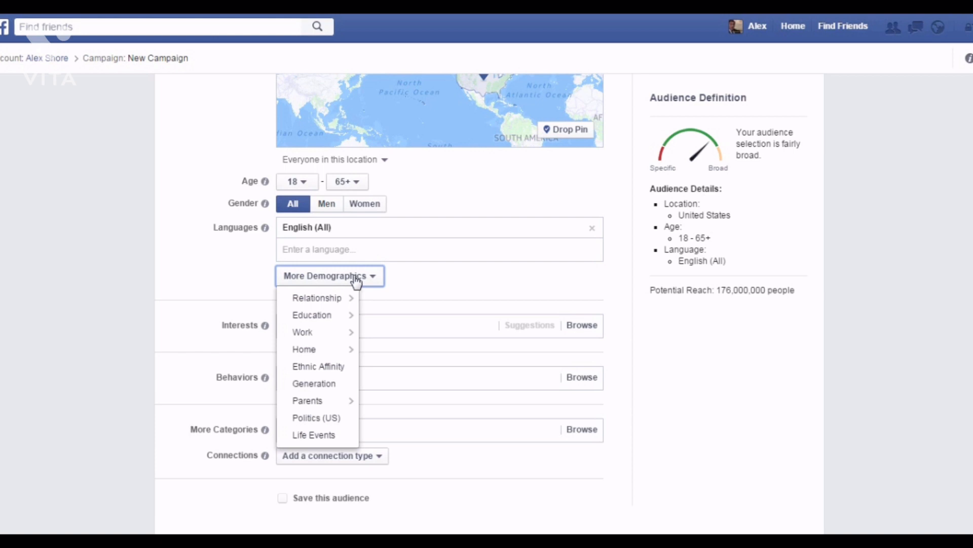
mouse_move(355, 300)
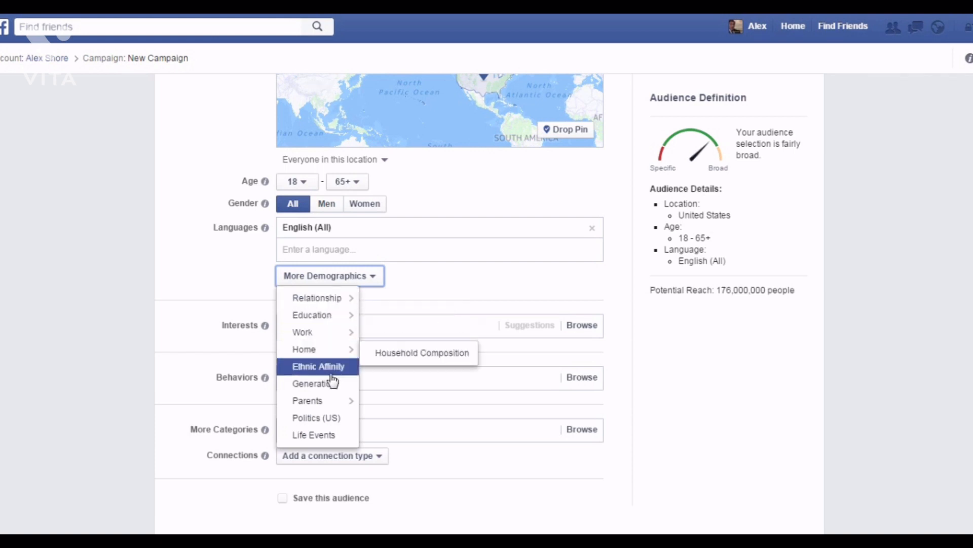
mouse_move(329, 324)
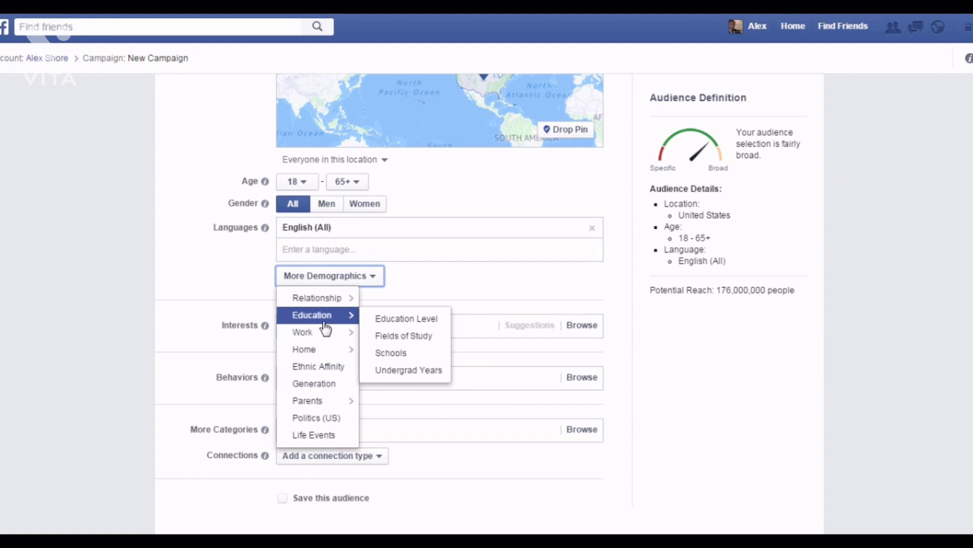
left_click(351, 283)
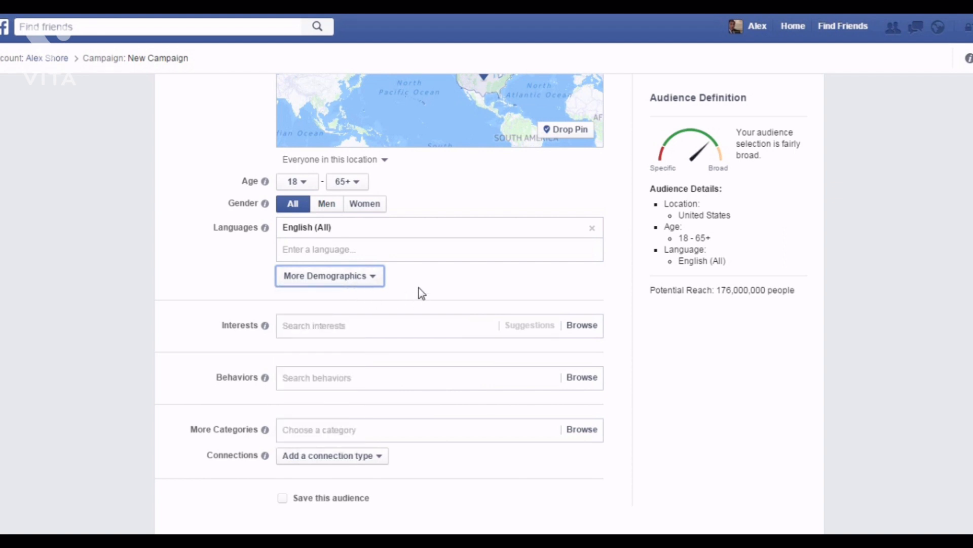
scroll(410, 293, "down", 3)
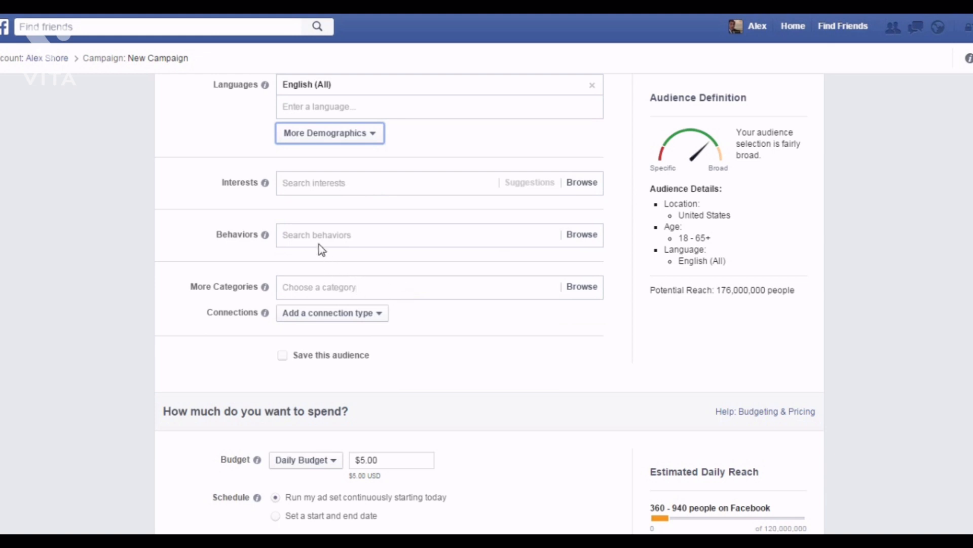
Add Yoga and Meditation as audience interests.
left_click(319, 183)
type("yoga")
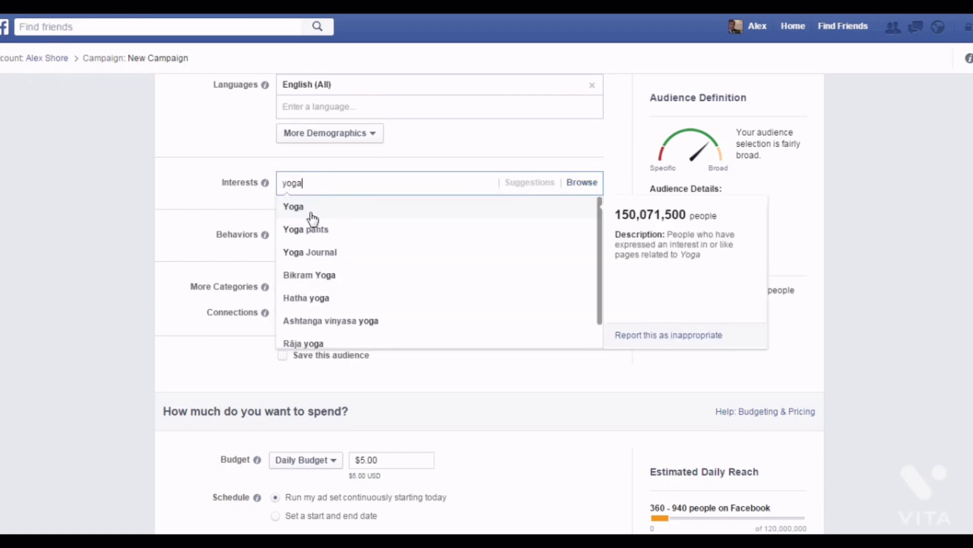
left_click(312, 217)
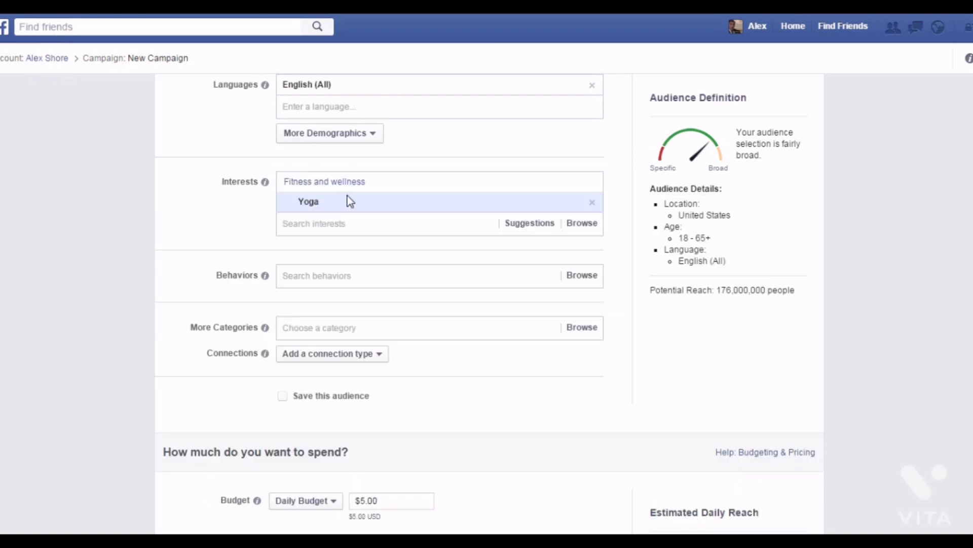
type("meditat")
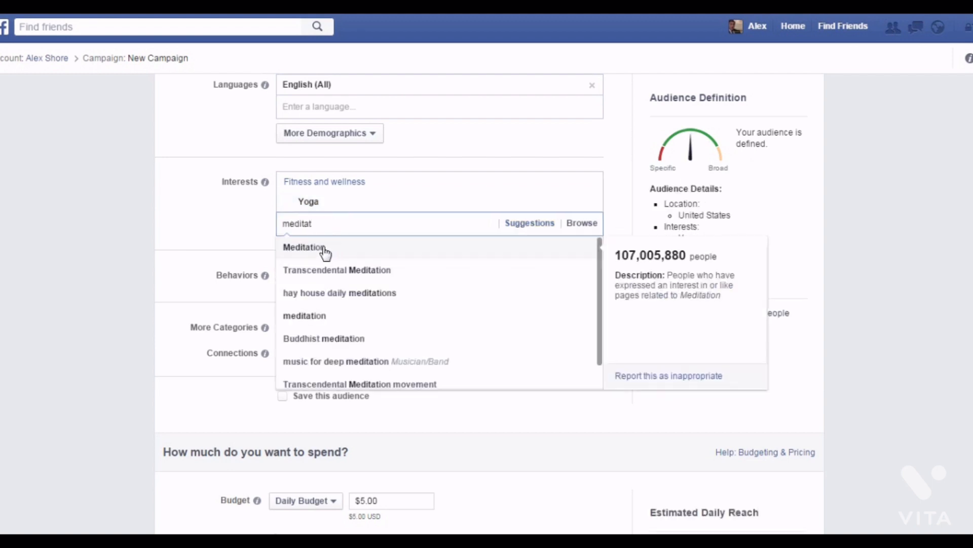
left_click(326, 251)
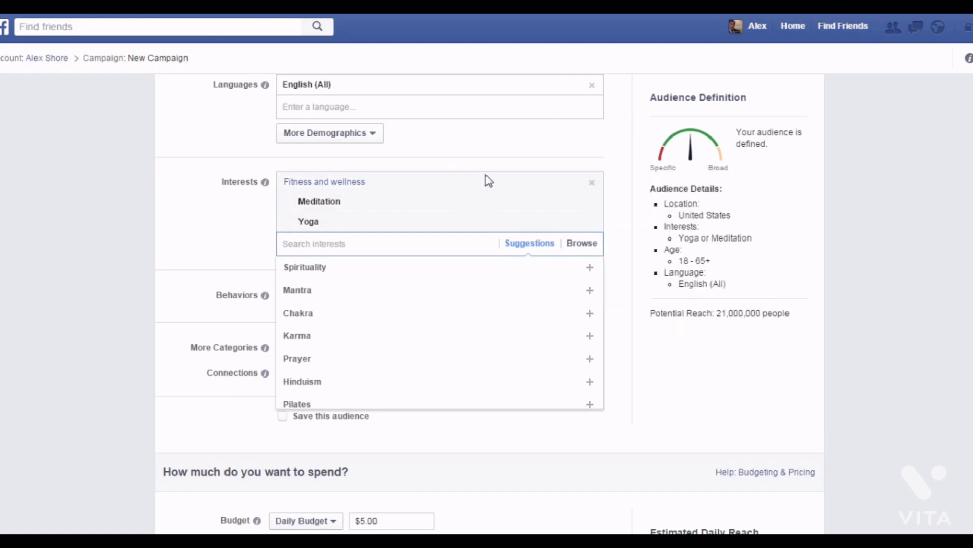
left_click(494, 153)
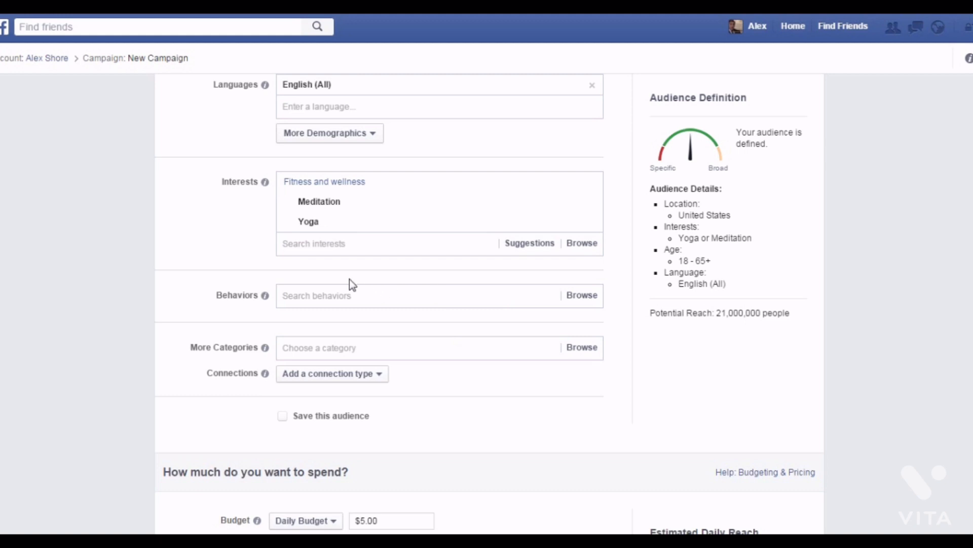
Browse the Behaviors categories and close them without choosing any.
left_click(321, 296)
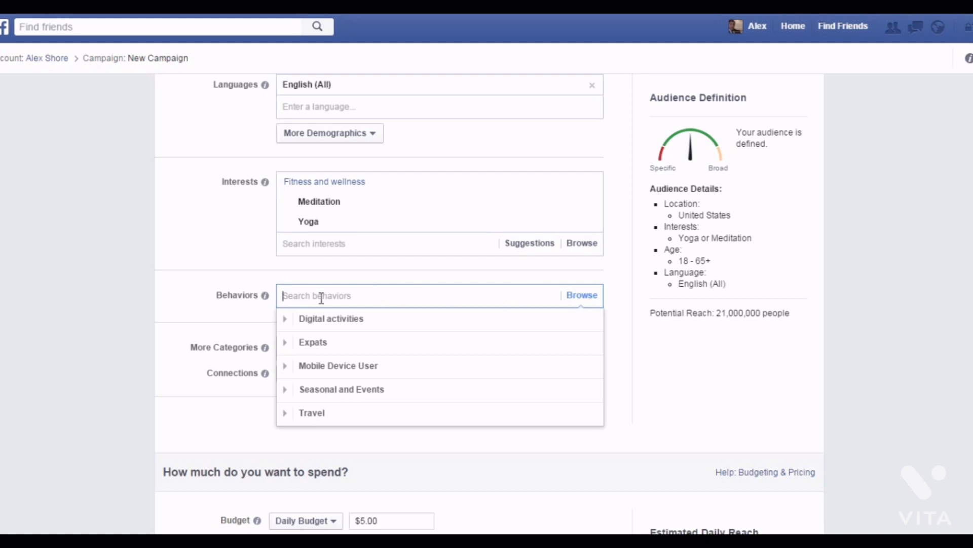
left_click(423, 454)
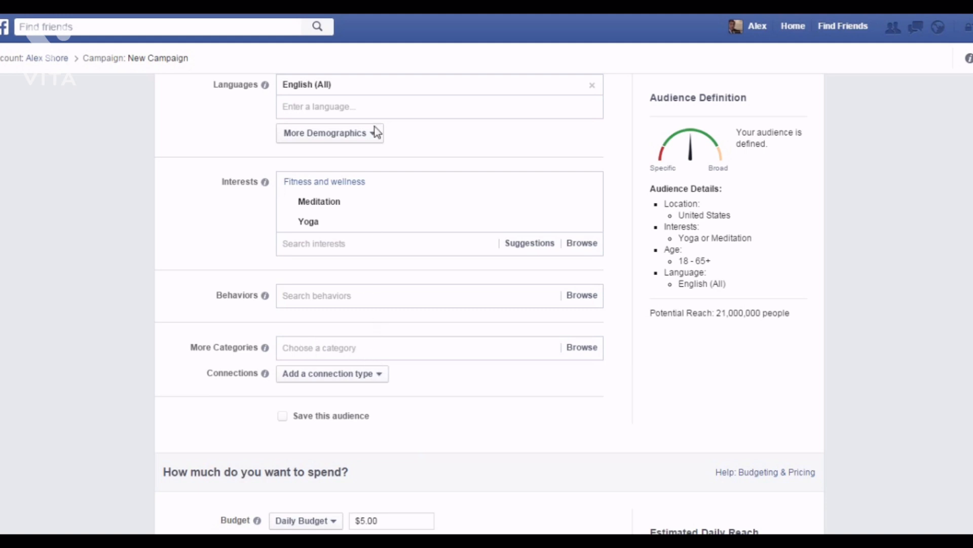
mouse_move(456, 197)
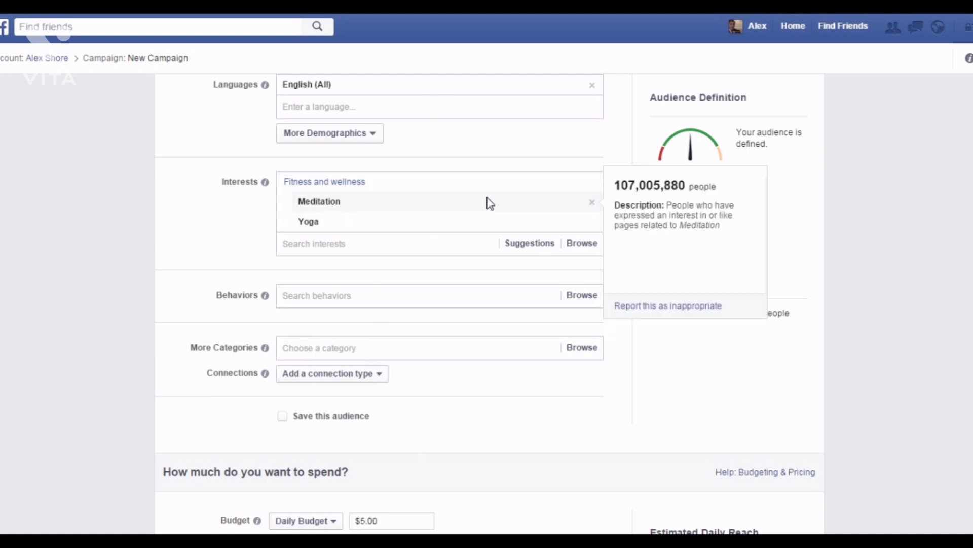
Tick Save this audience and replace the prefilled name with 'test 1'.
left_click(332, 416)
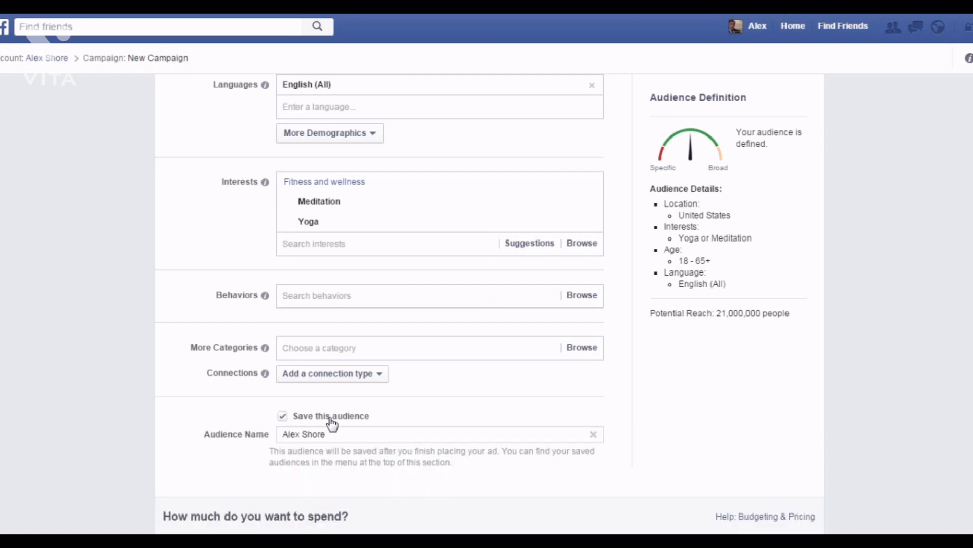
left_click_drag(380, 434, 217, 443)
type("test 1")
scroll(469, 461, "down", 2)
scroll(453, 405, "down", 6)
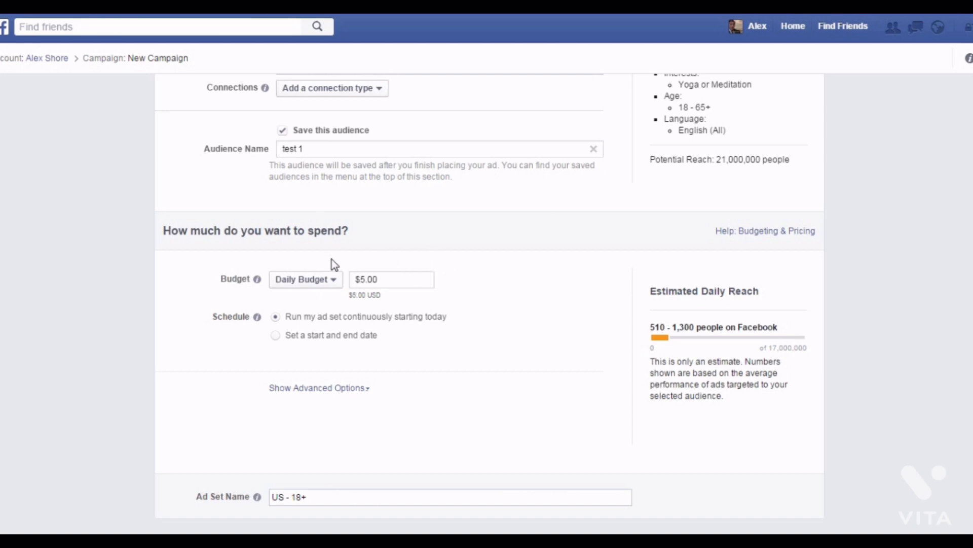
left_click(317, 280)
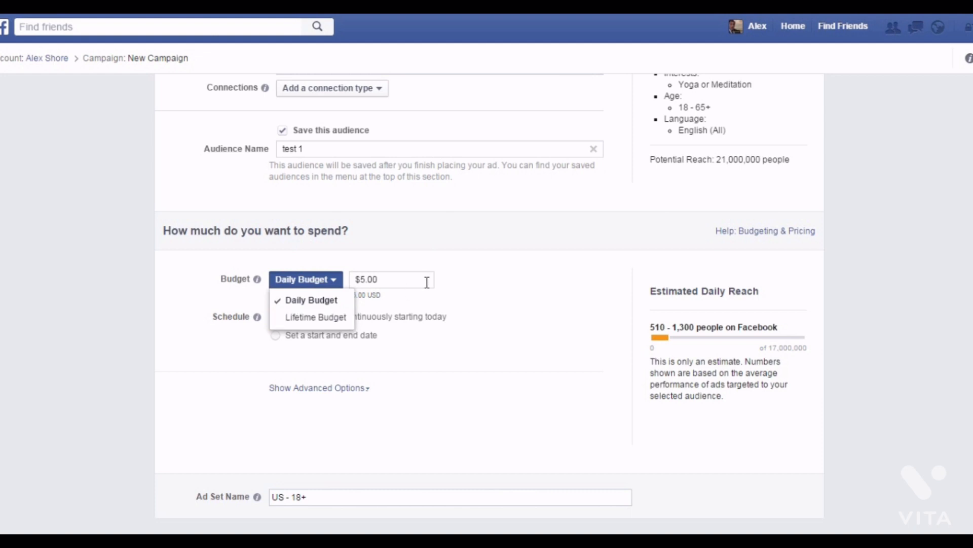
left_click(486, 309)
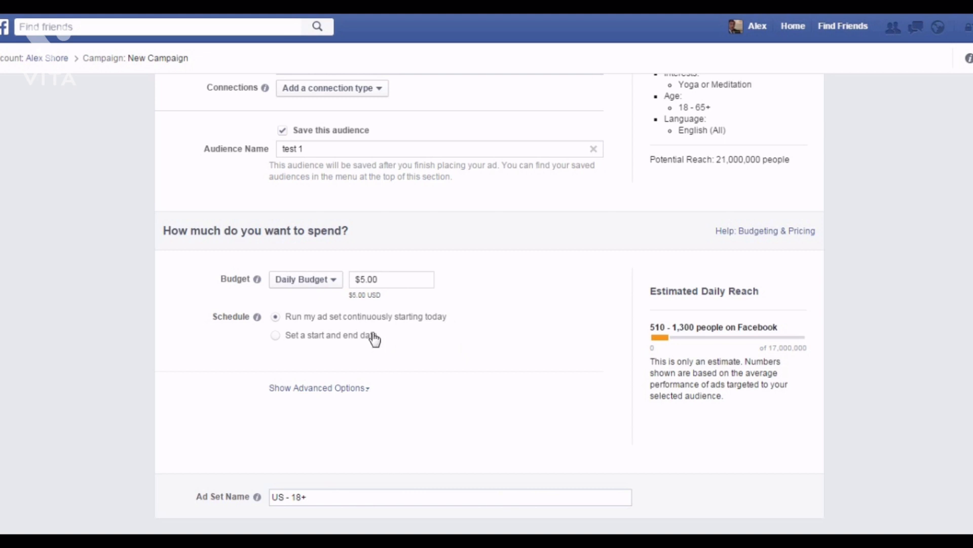
left_click(322, 338)
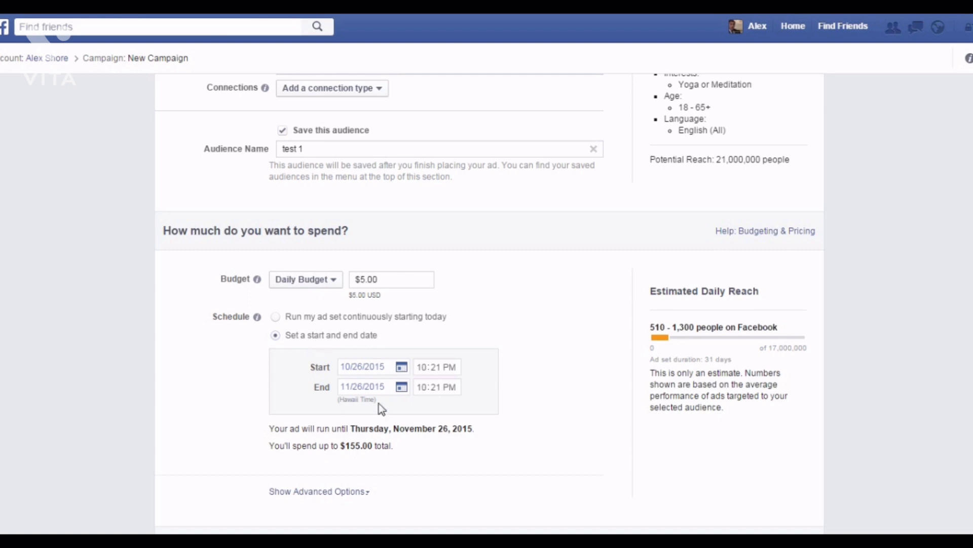
left_click(277, 317)
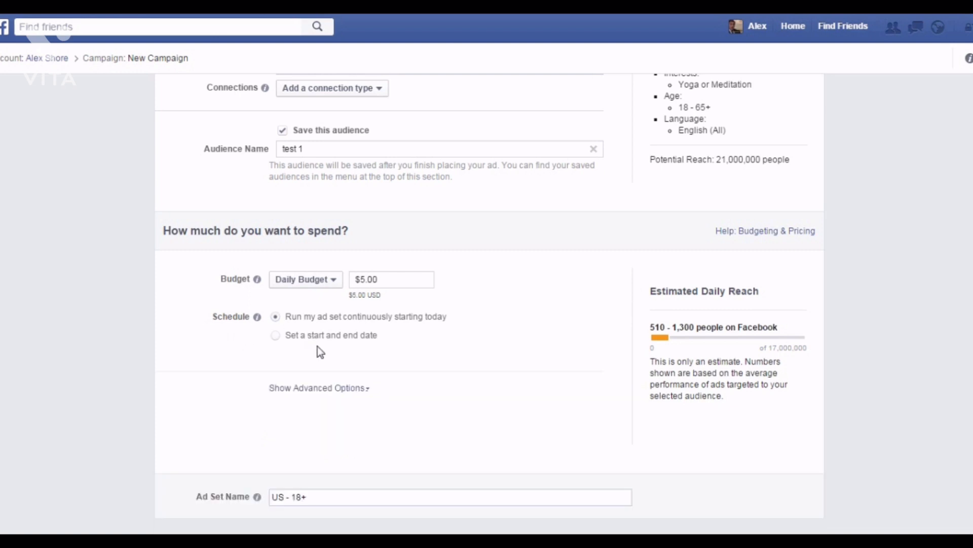
Set Optimize For to Link Clicks to Website with pay per link click.
left_click(342, 398)
scroll(506, 343, "down", 1)
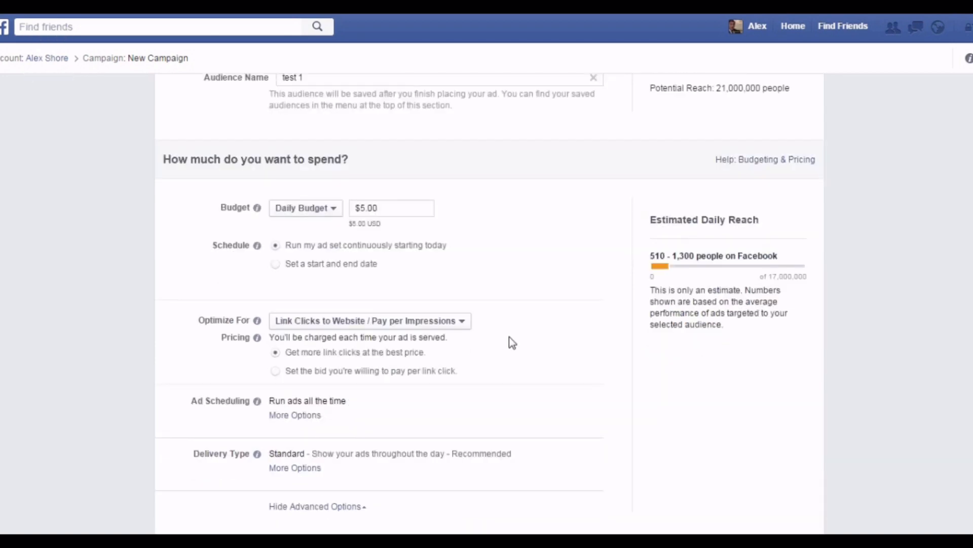
scroll(509, 337, "down", 1)
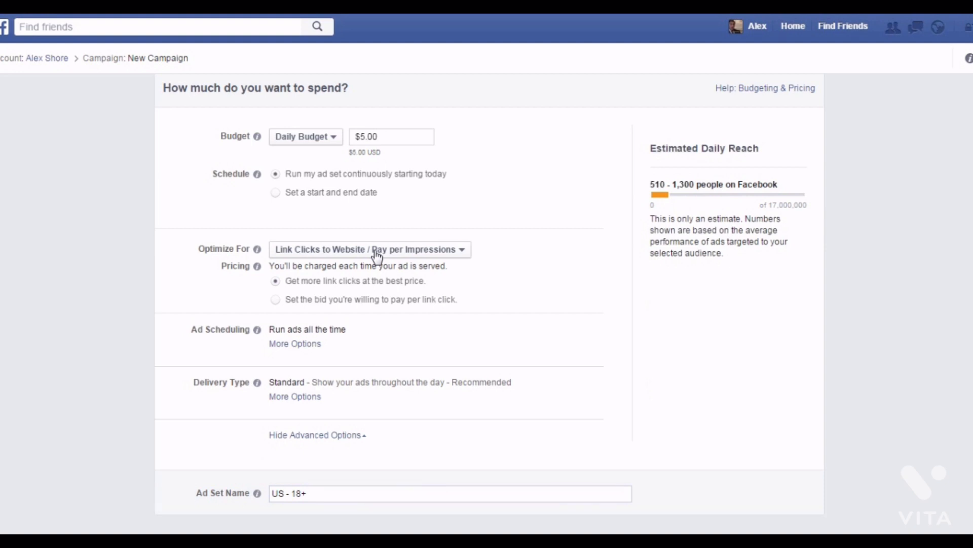
left_click(422, 251)
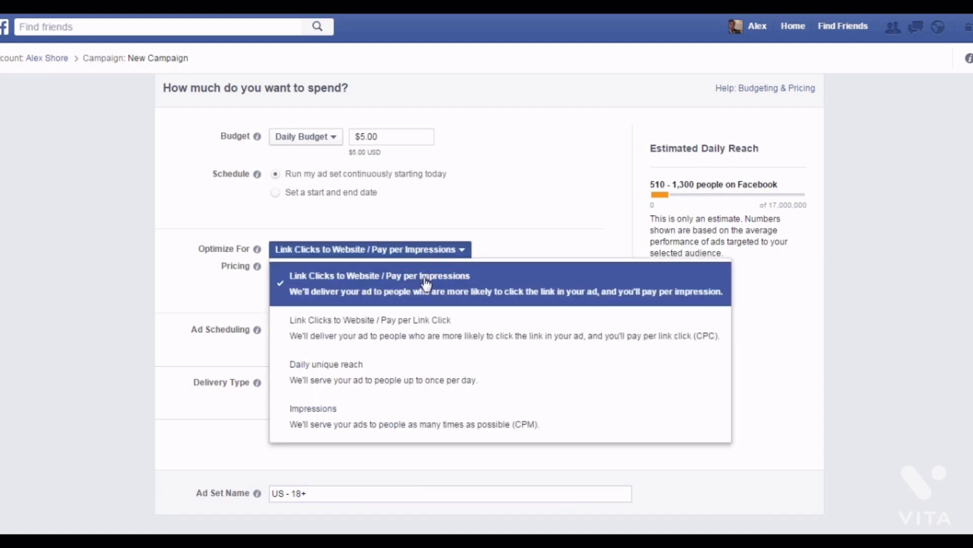
left_click(431, 337)
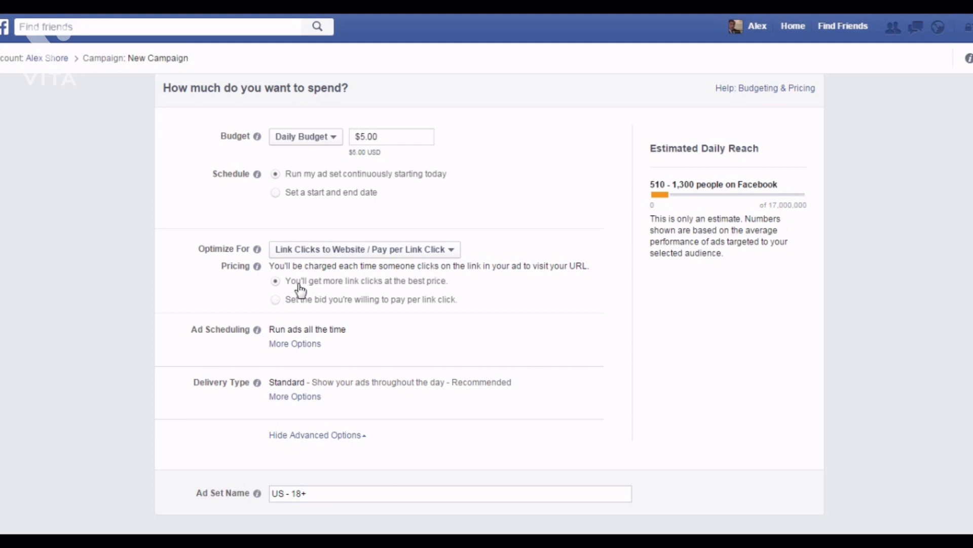
left_click(340, 499)
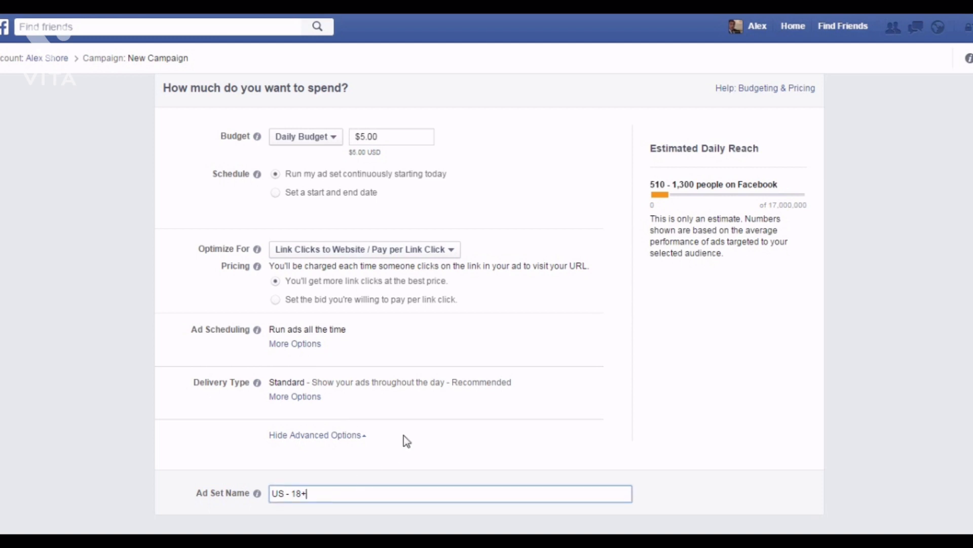
Replace the ad set name 'US - 18+' with 'test 2'.
scroll(402, 441, "down", 4)
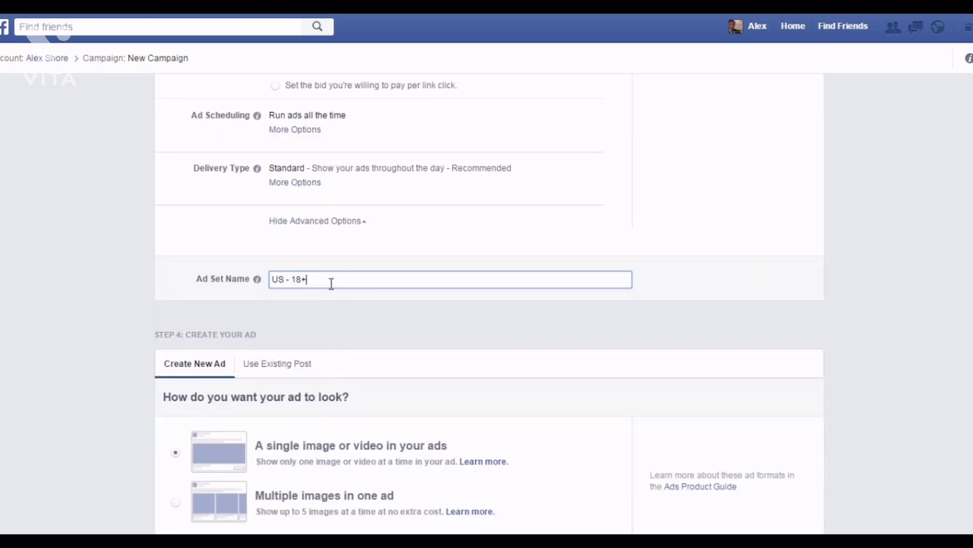
left_click_drag(328, 281, 229, 276)
type("test 2")
left_click(316, 312)
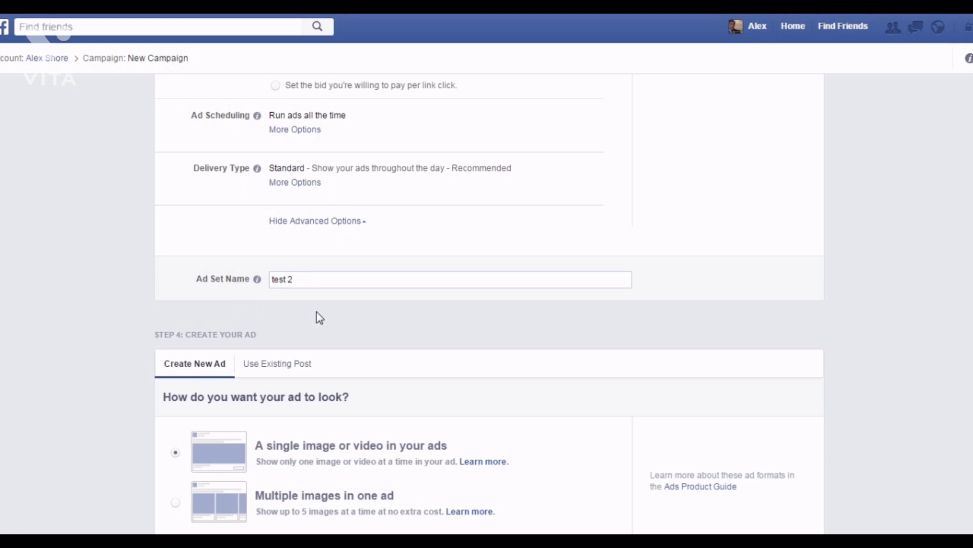
scroll(320, 318, "down", 4)
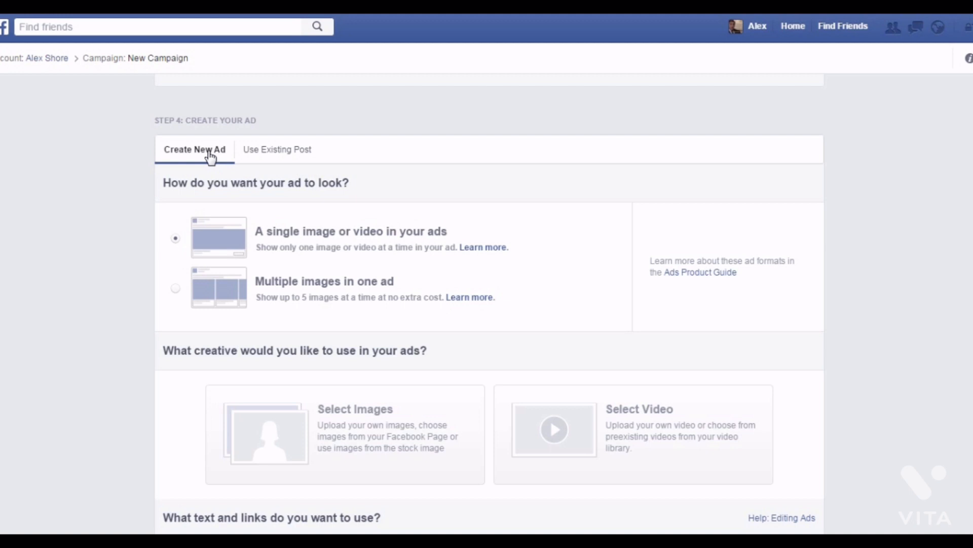
Pick Select Images as the ad creative in Step 4.
scroll(304, 193, "down", 2)
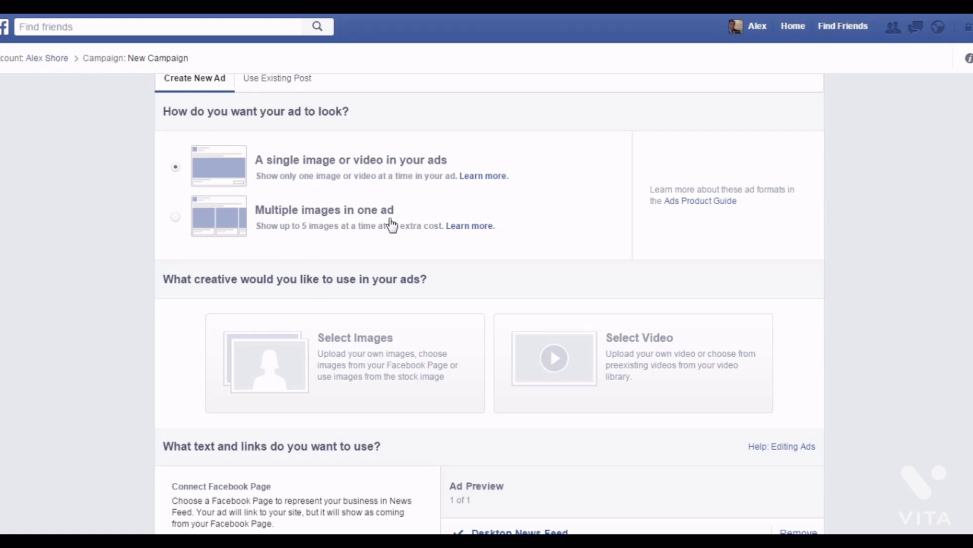
scroll(386, 234, "down", 2)
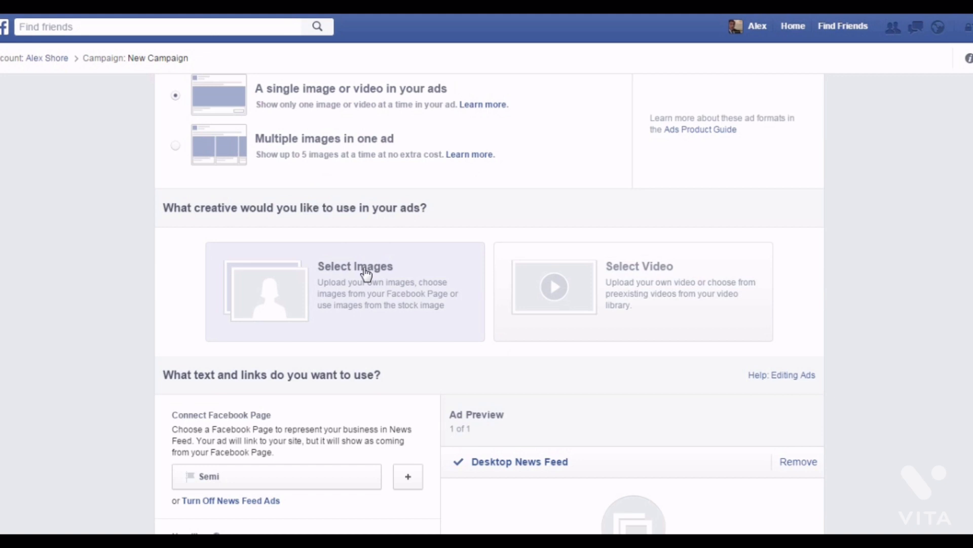
left_click(429, 299)
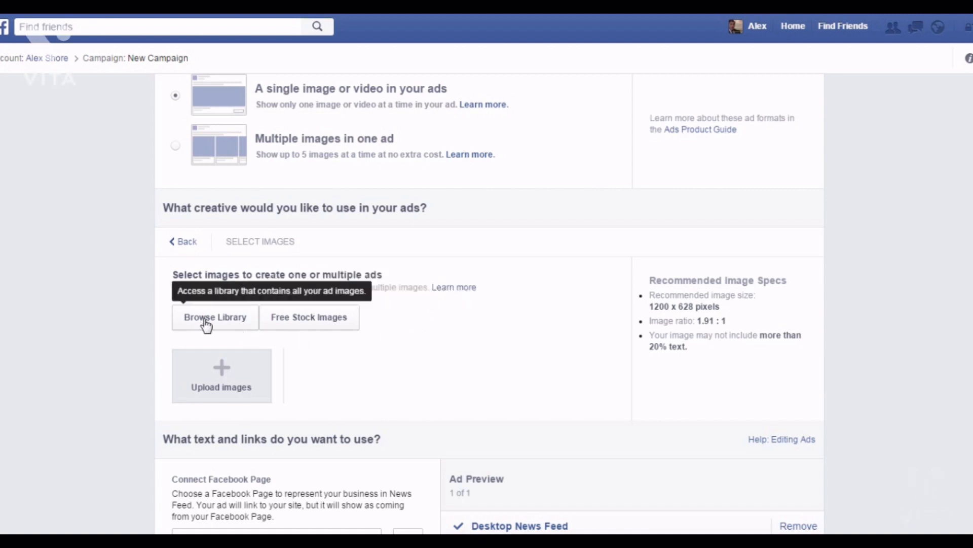
Search the free stock images for 'health' and use the woman-with-bike sunset photo (1000 × 667).
left_click(297, 329)
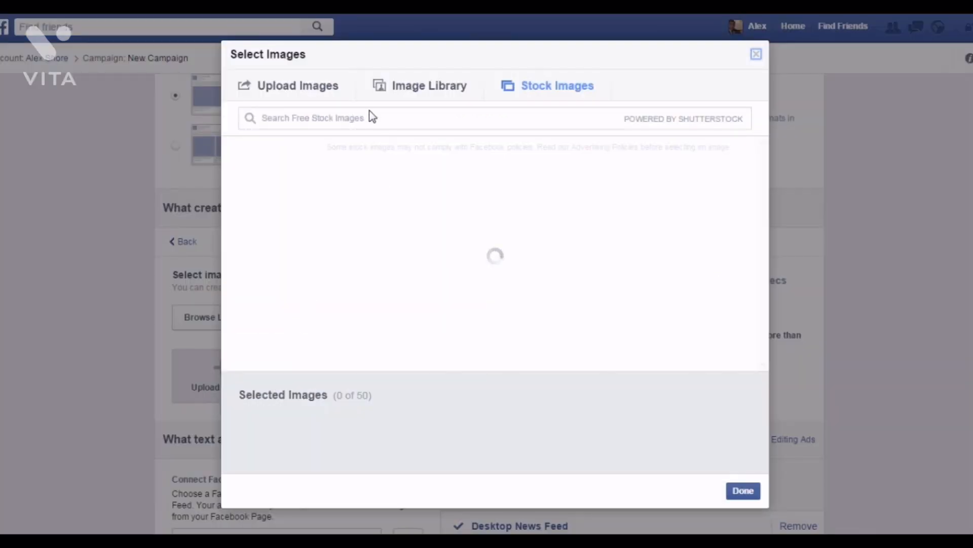
left_click(374, 122)
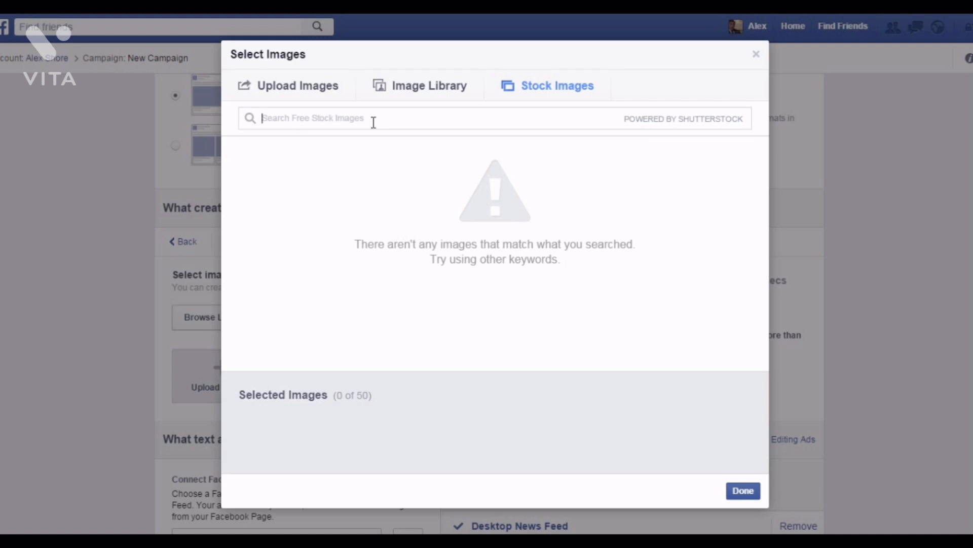
type("health")
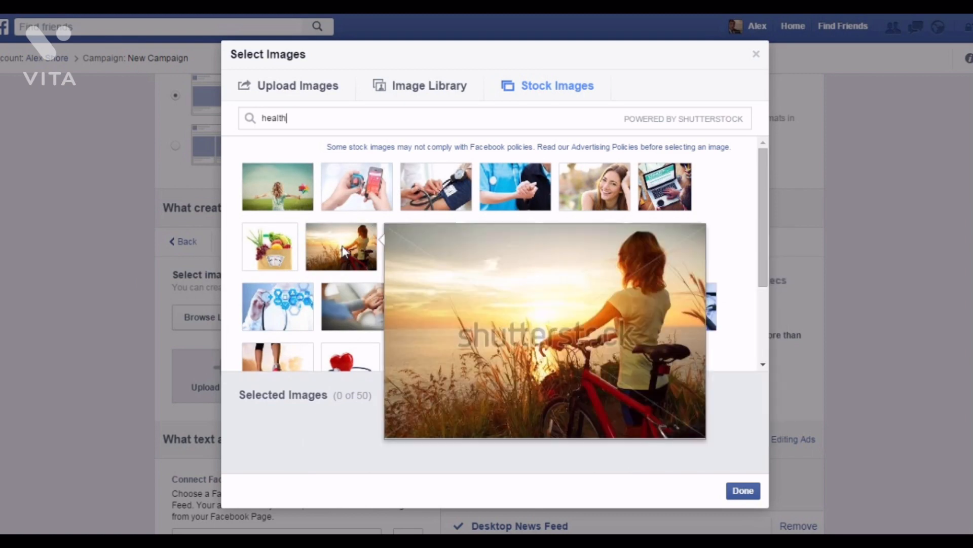
left_click(345, 252)
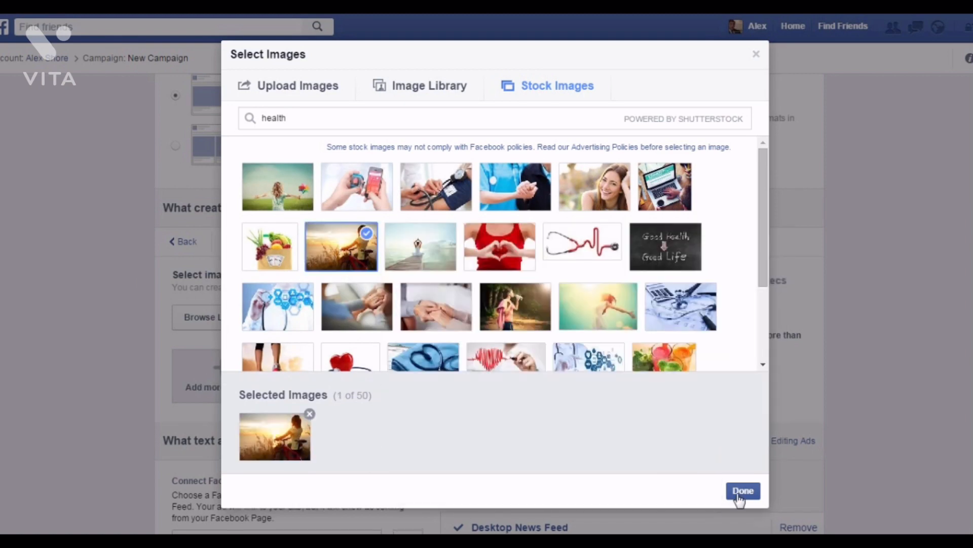
left_click(743, 490)
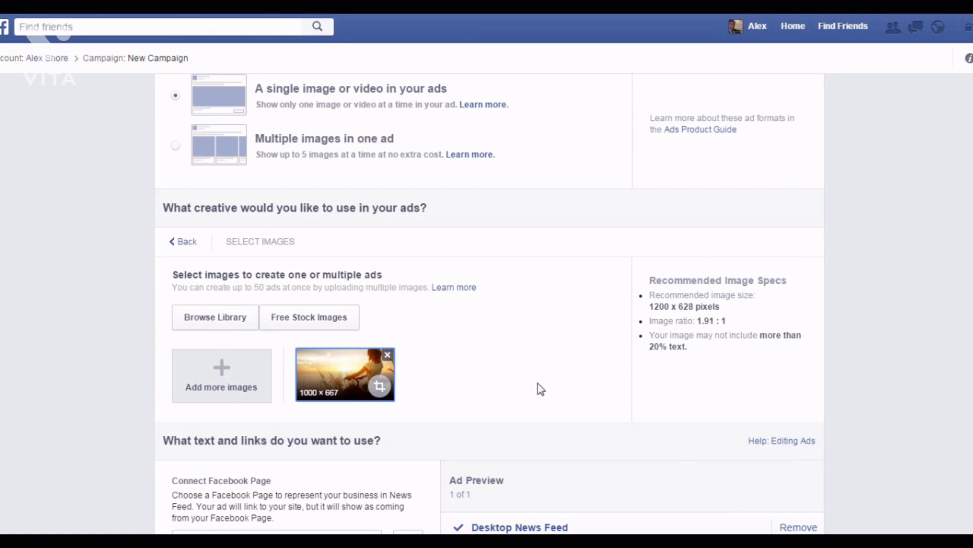
Replace the ad headline with 'Get healthy today!'.
scroll(445, 311, "down", 2)
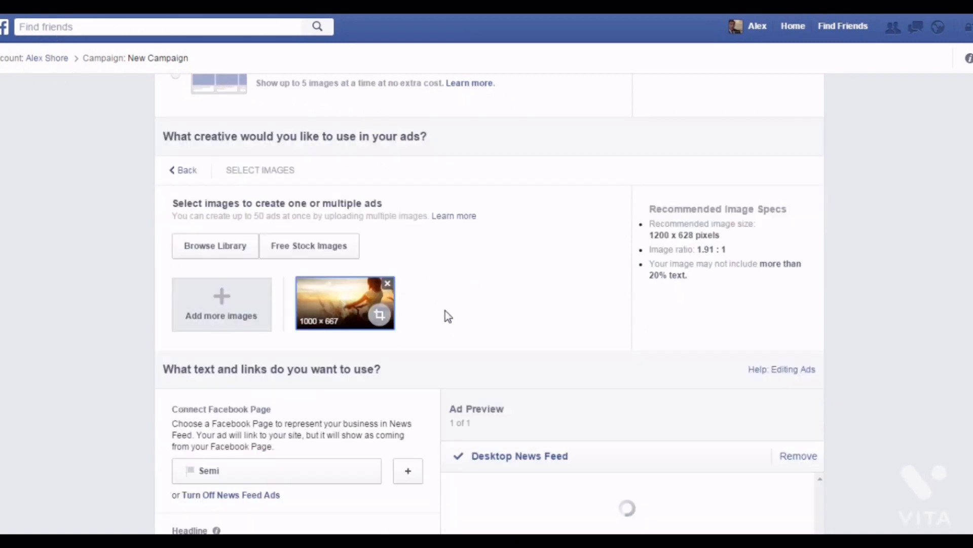
scroll(445, 310, "down", 2)
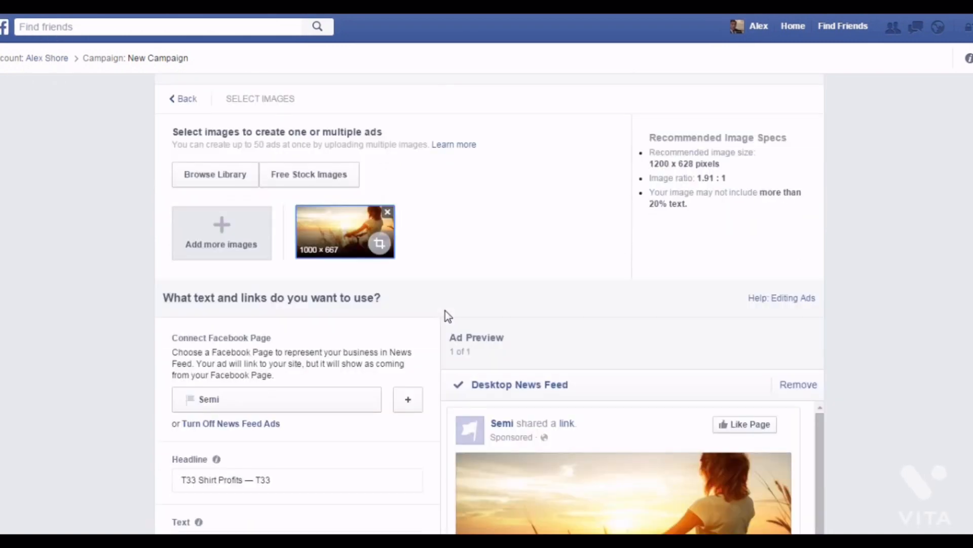
scroll(445, 311, "down", 2)
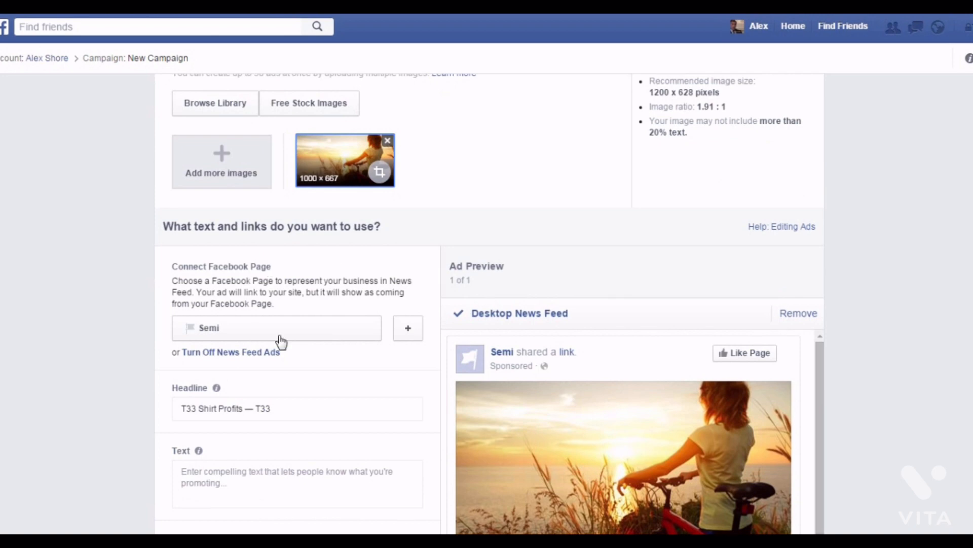
scroll(282, 343, "down", 2)
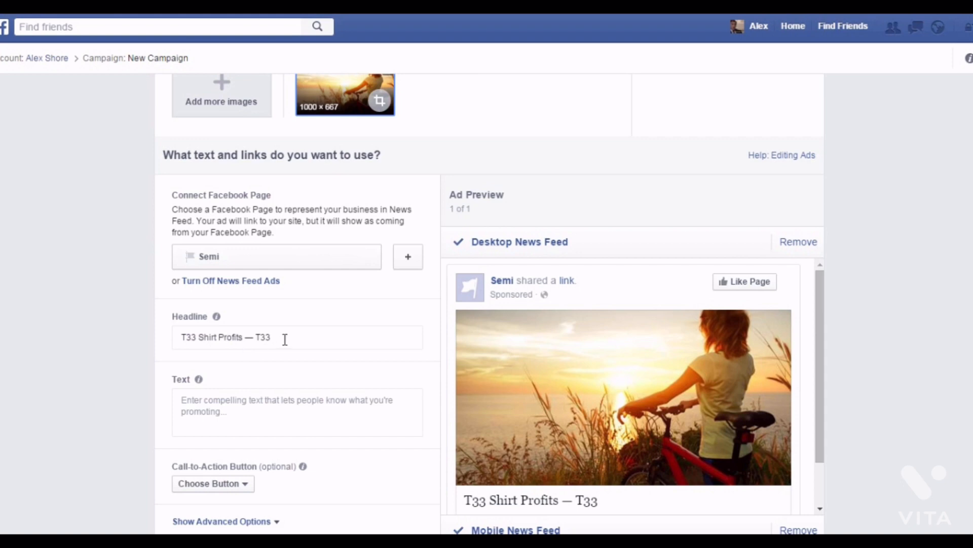
left_click_drag(283, 336, 124, 343)
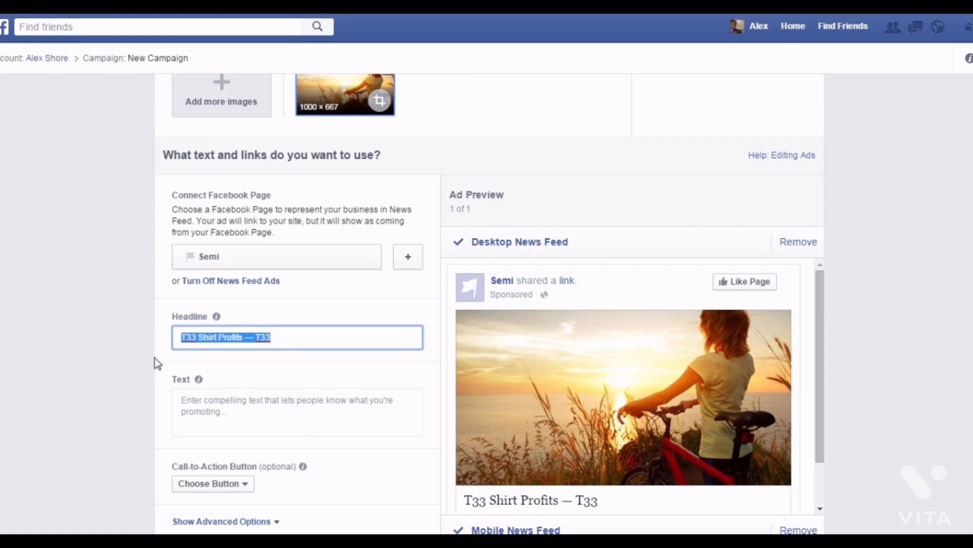
type("G")
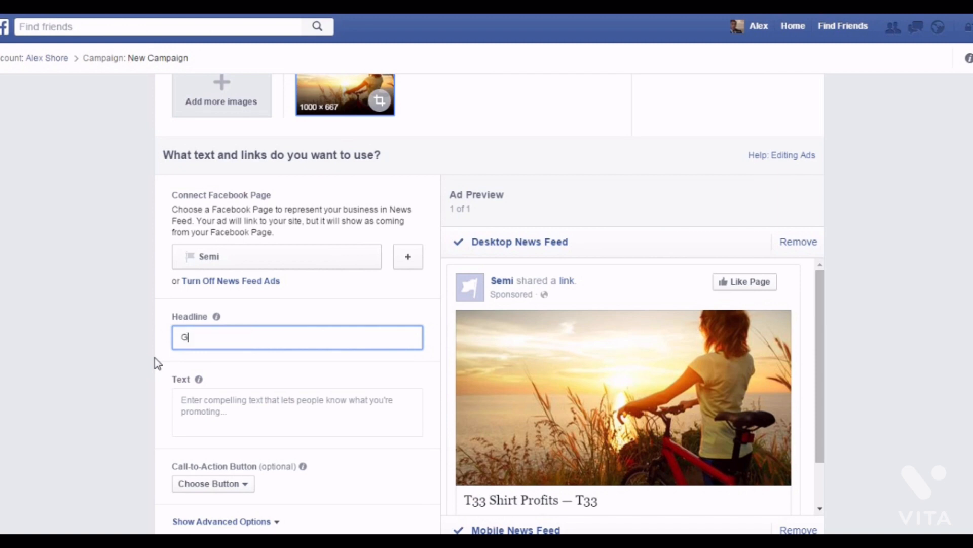
type("et he")
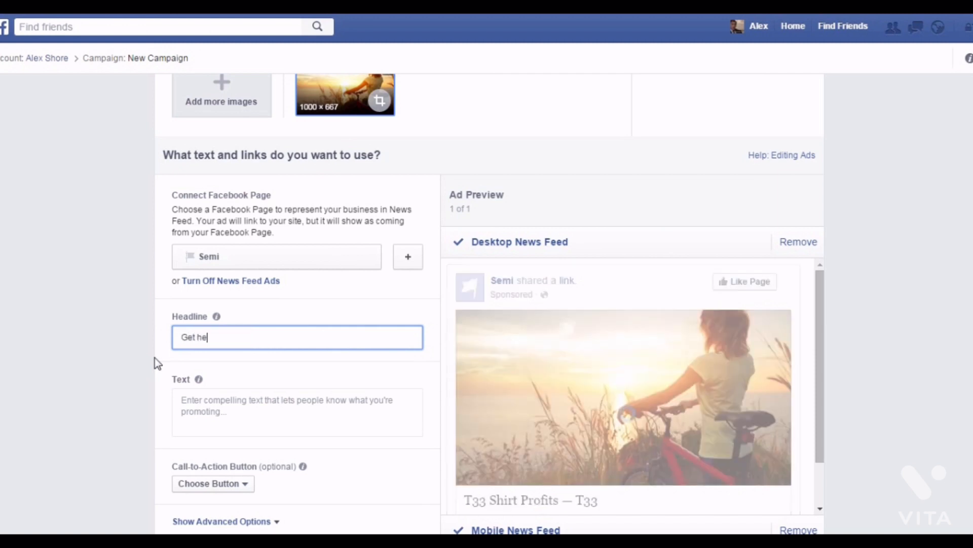
type("althy today!")
Set the ad's main text to 'Gain access to freebies right now!'.
left_click(239, 418)
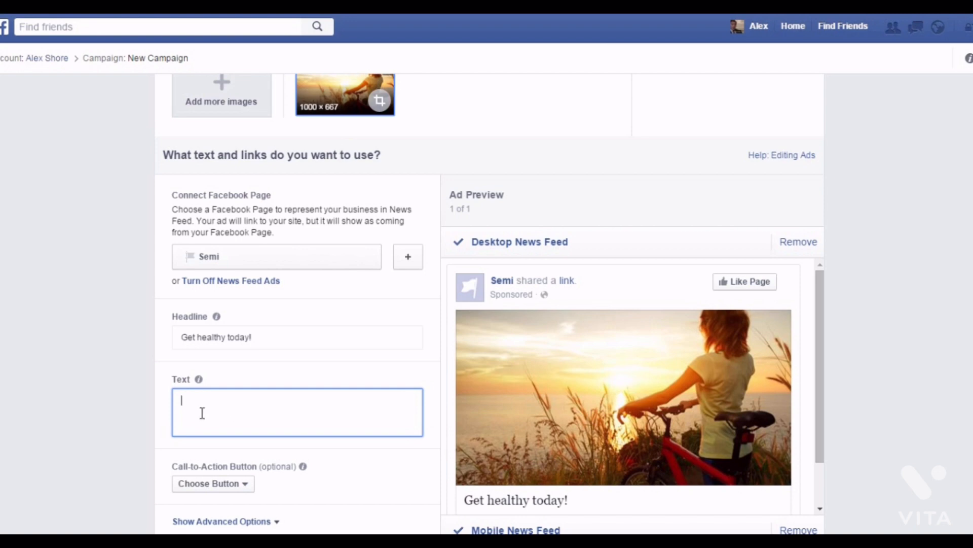
type("Gain access to freebies right n")
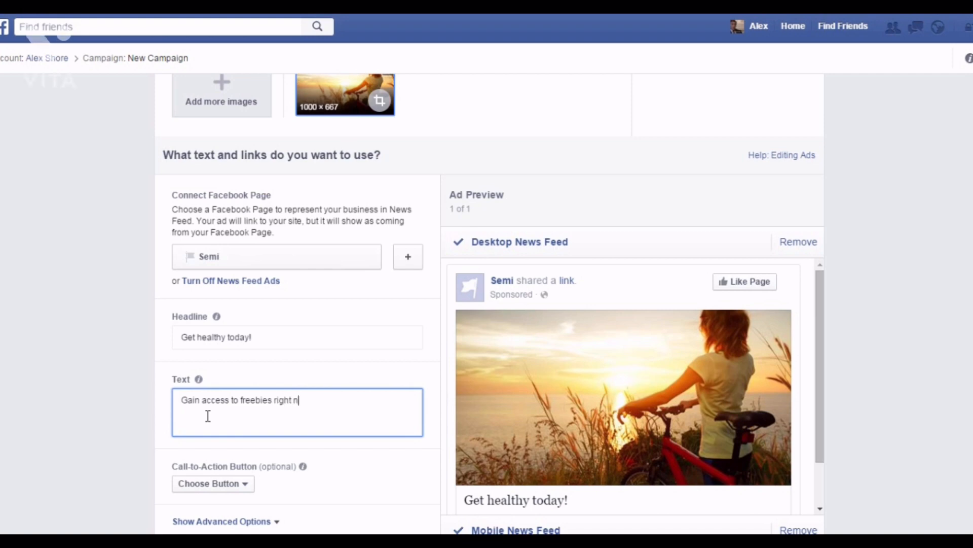
type("ow!")
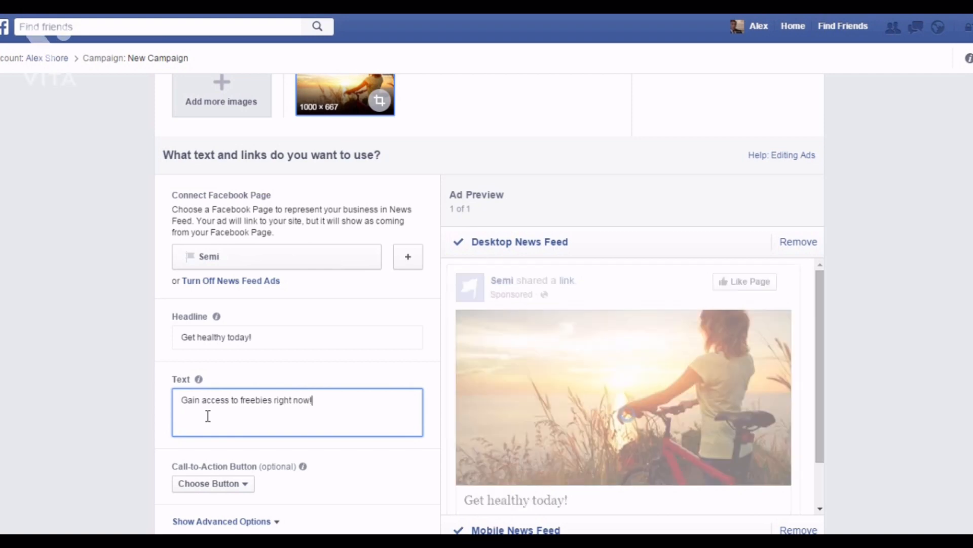
left_click(384, 477)
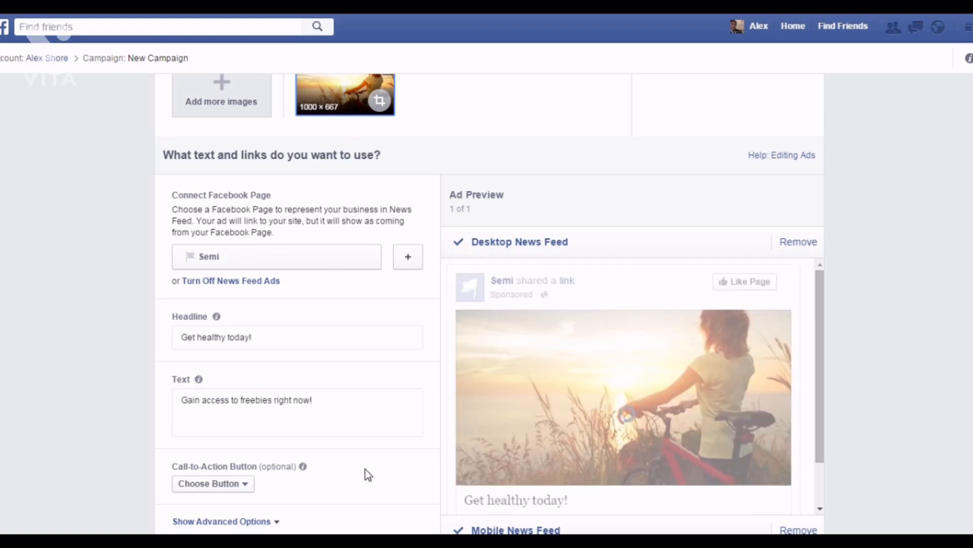
Choose Learn More as the call-to-action button.
scroll(364, 455, "down", 2)
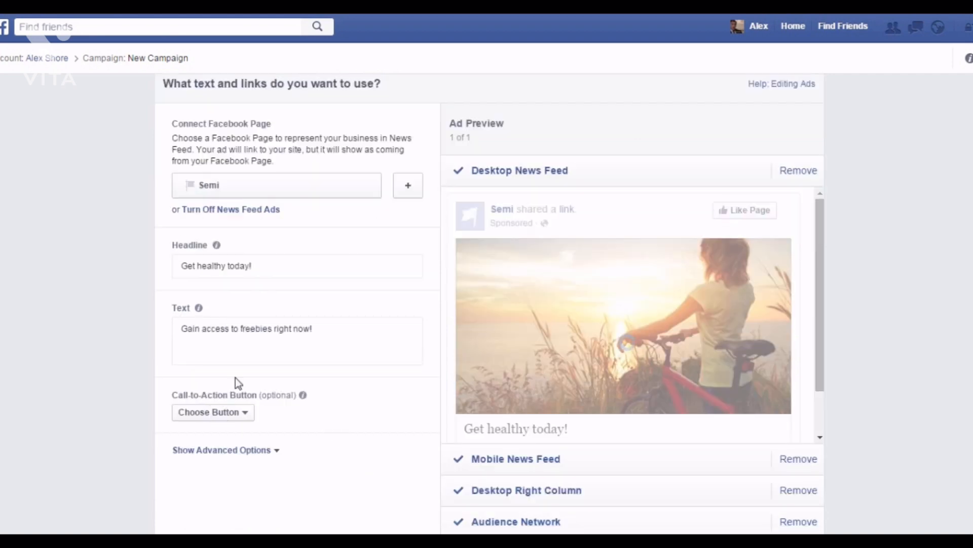
left_click(236, 414)
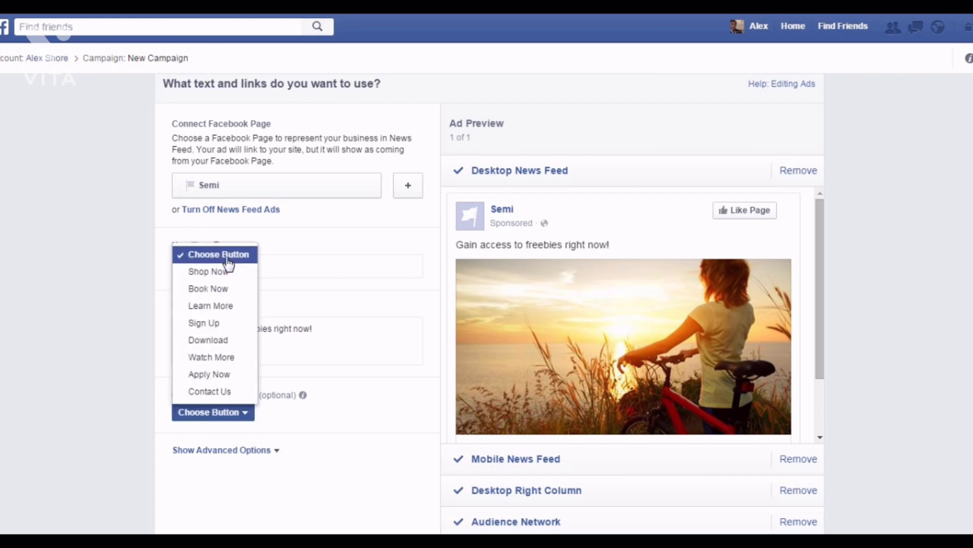
left_click(227, 307)
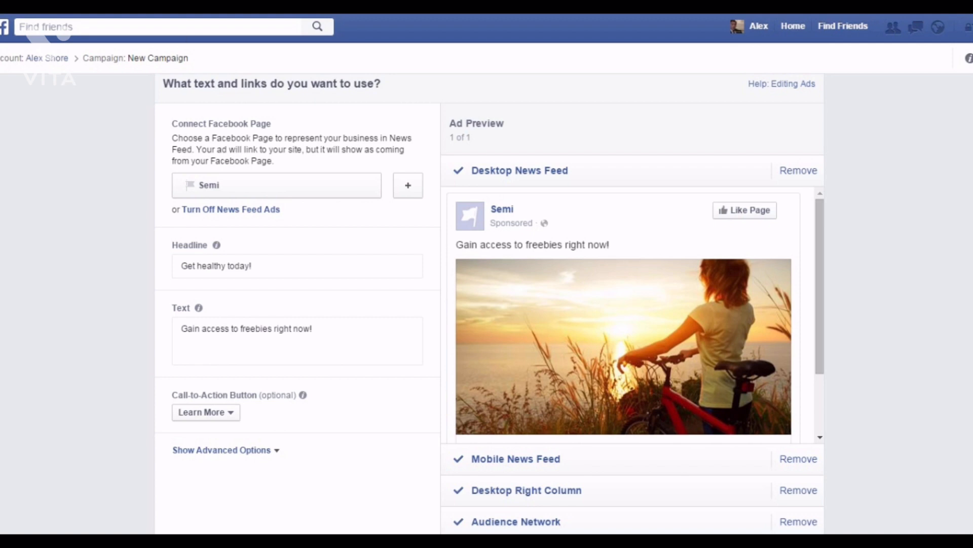
scroll(324, 355, "down", 2)
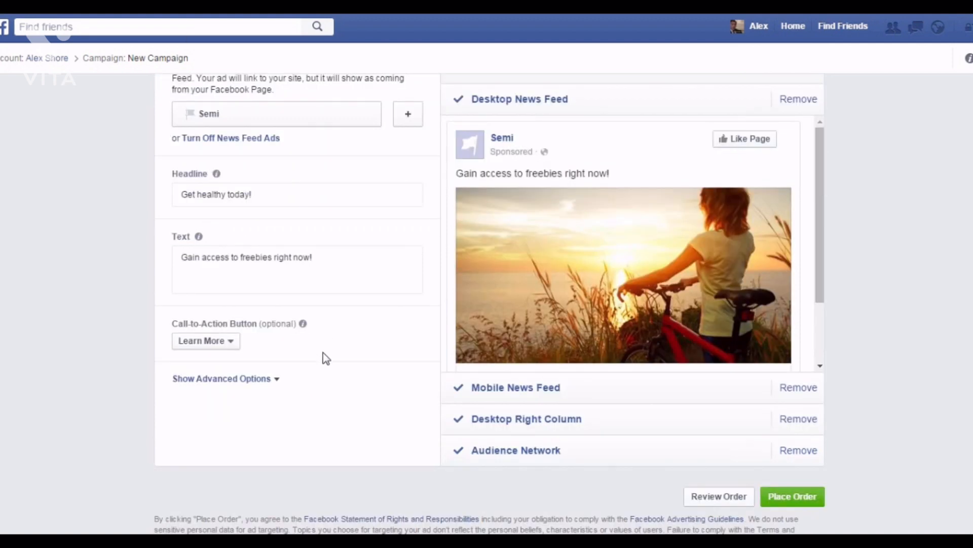
Under advanced options, enter the News Feed link description 'The best website for health and wellness updates.'.
left_click(258, 379)
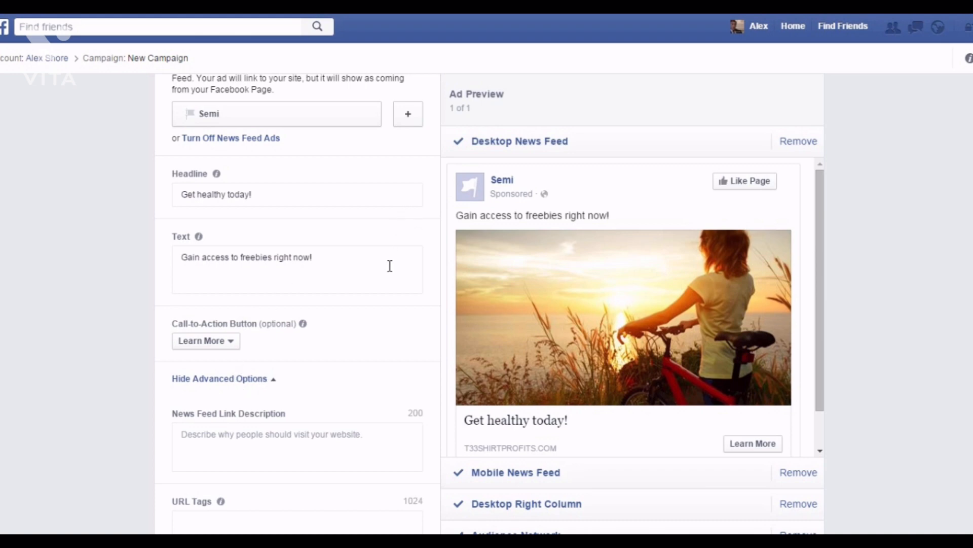
scroll(322, 332, "down", 3)
left_click(319, 308)
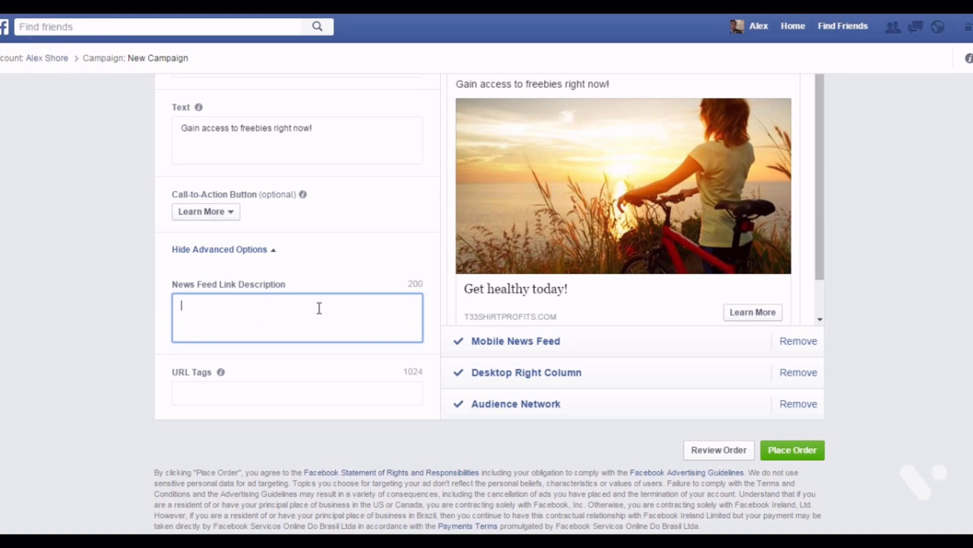
type("The best website for hea")
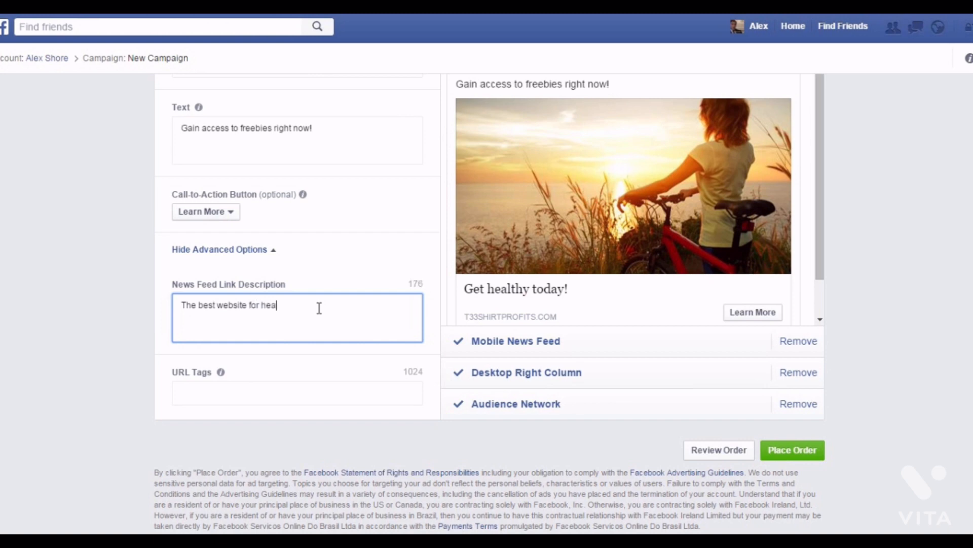
type("lth and wellness updat")
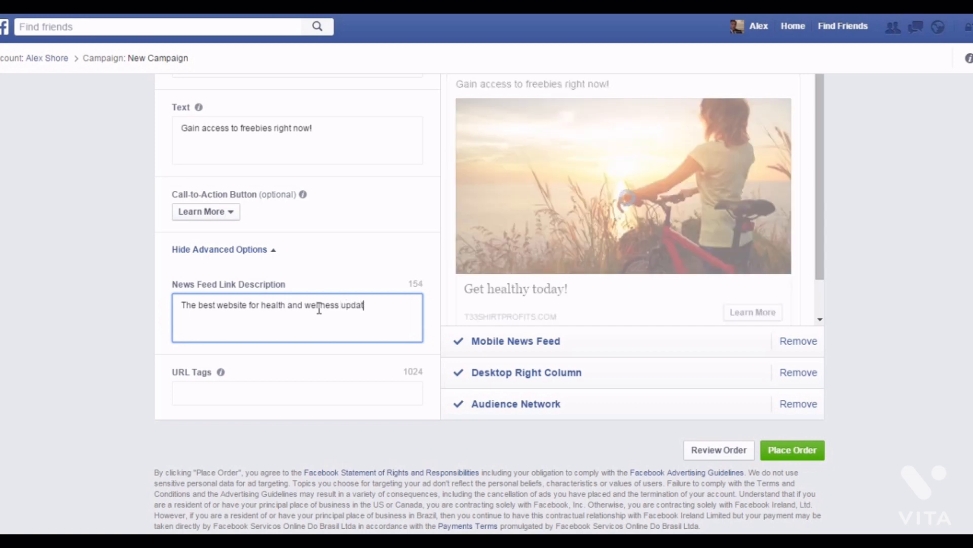
type("es.")
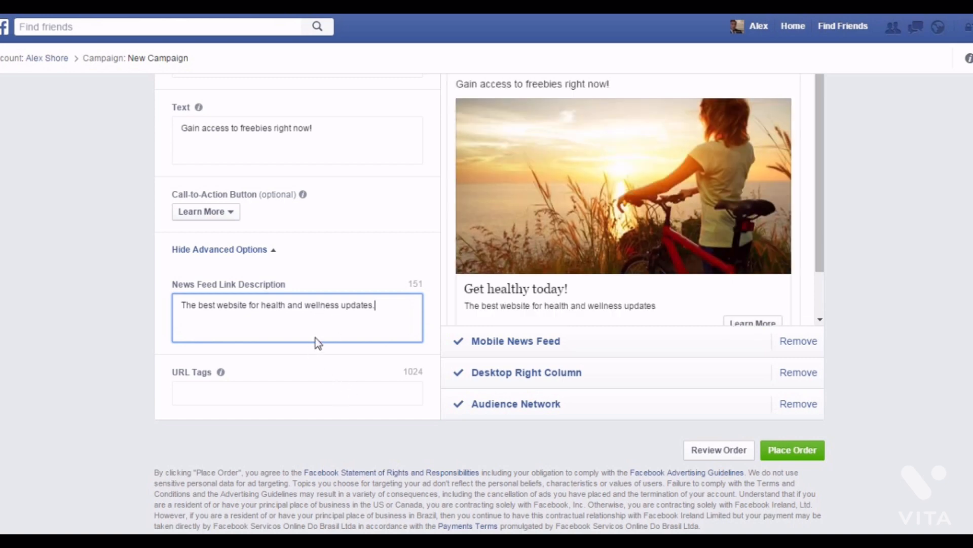
left_click(378, 362)
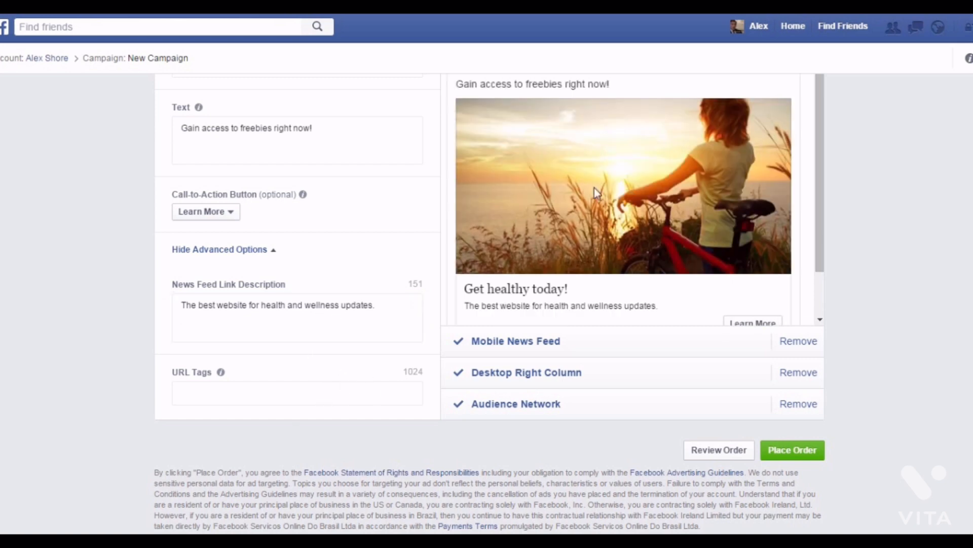
Remove the Mobile News Feed and Audience Network placements in the ad preview.
scroll(594, 190, "up", 3)
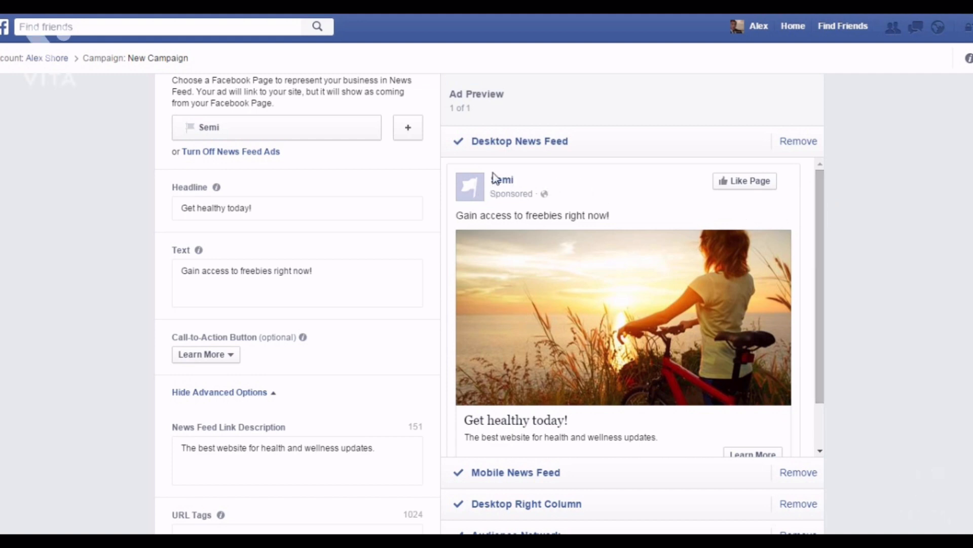
mouse_move(559, 281)
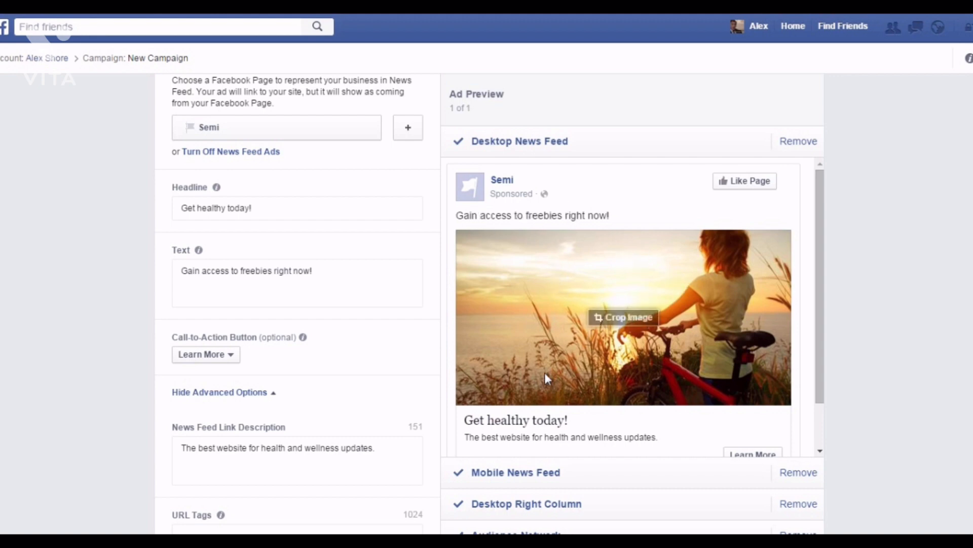
mouse_move(749, 331)
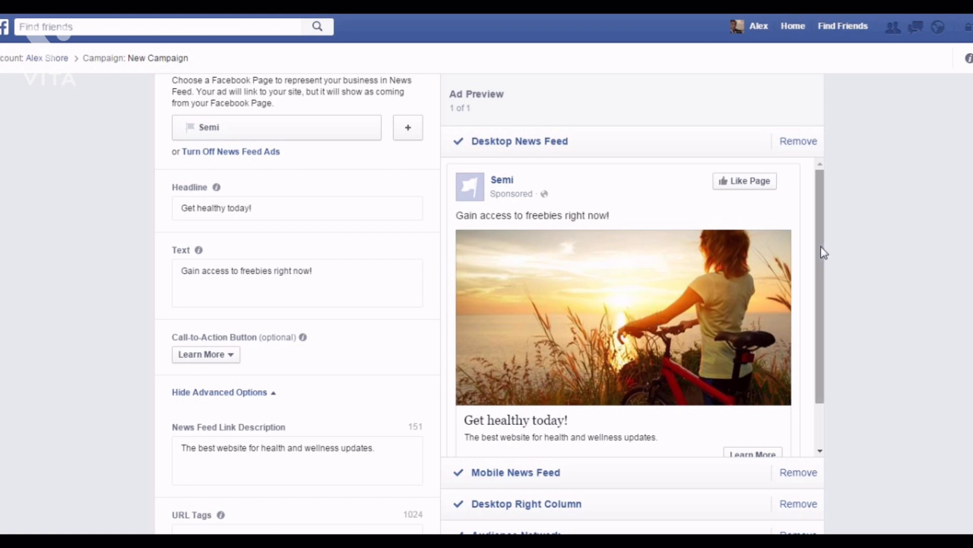
left_click_drag(821, 252, 826, 287)
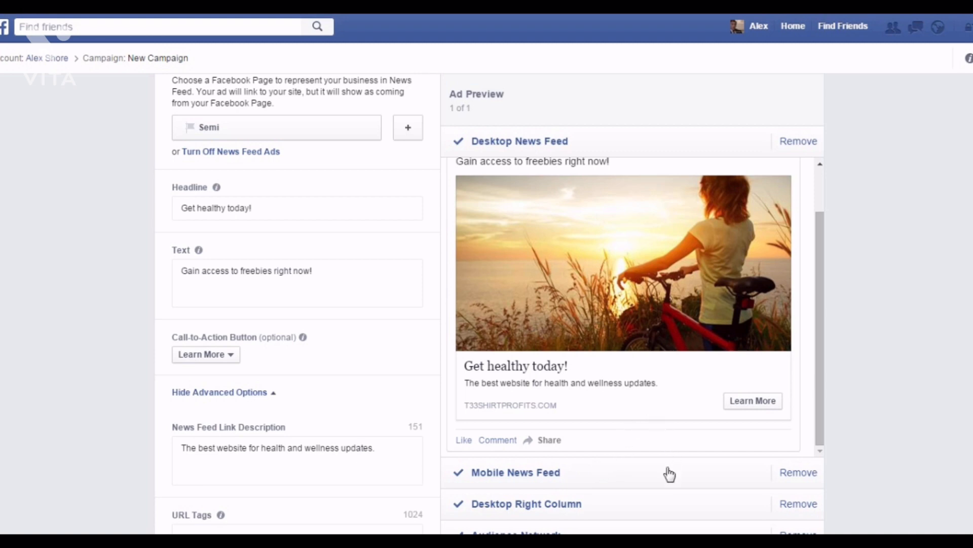
left_click(797, 475)
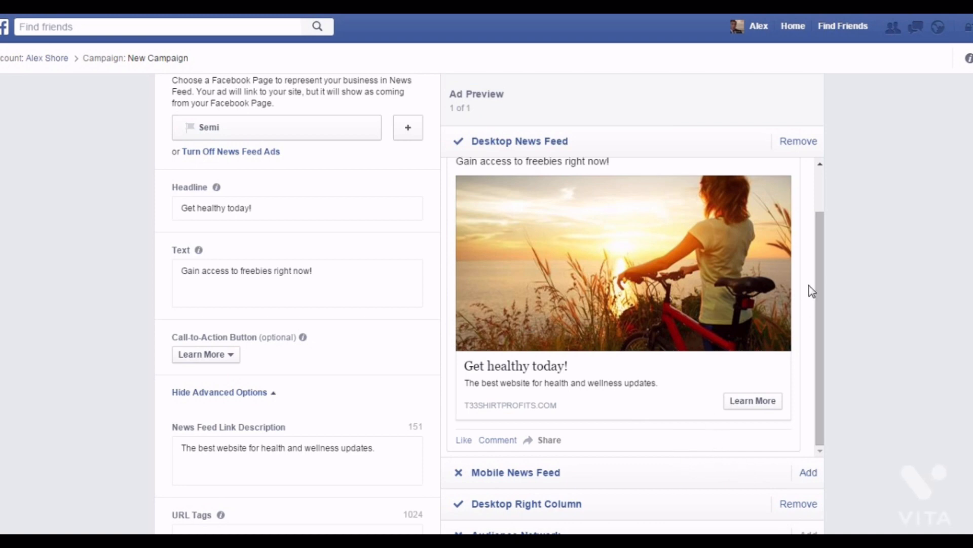
Go to the Review Order page for the ad.
mouse_move(611, 317)
scroll(611, 316, "down", 3)
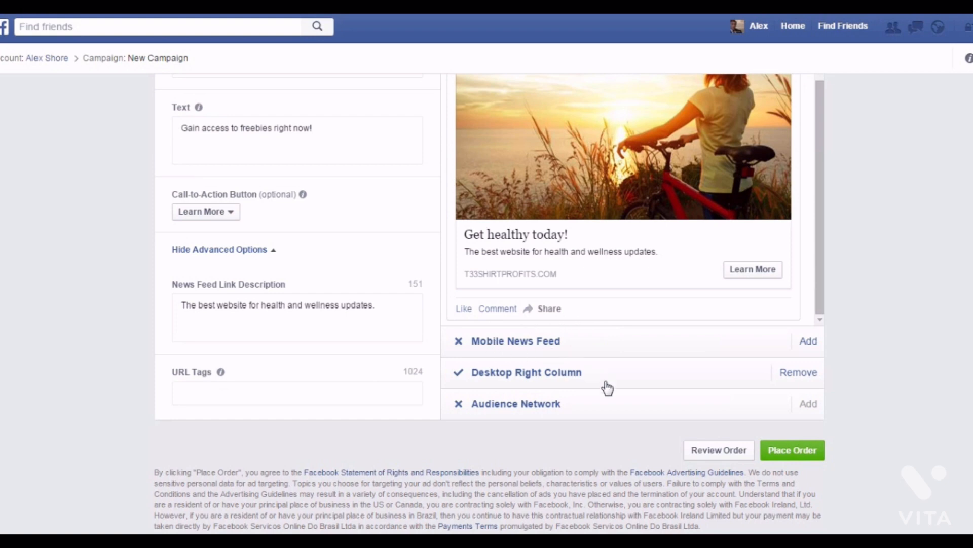
left_click(723, 449)
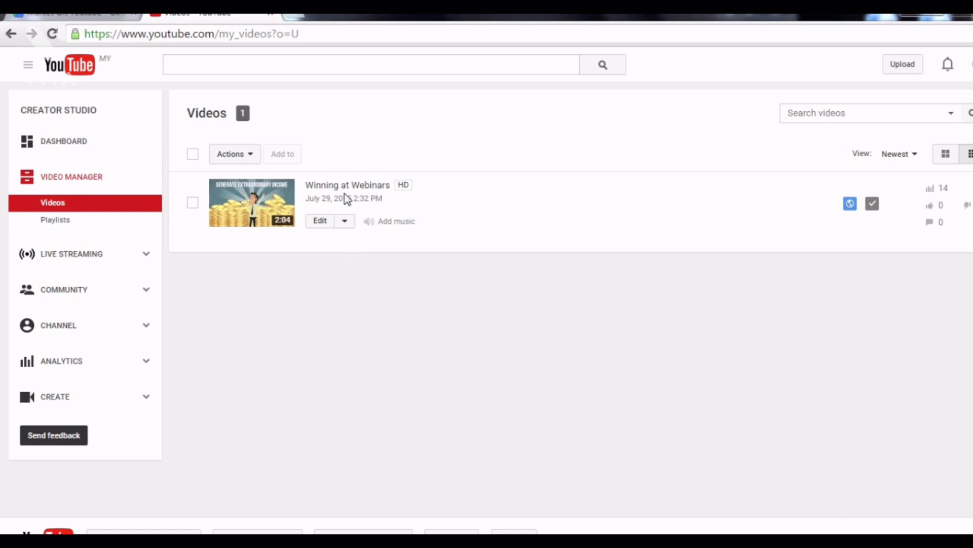
Choose Info and Settings from the Edit menu of the Winning at Webinars video.
left_click(347, 223)
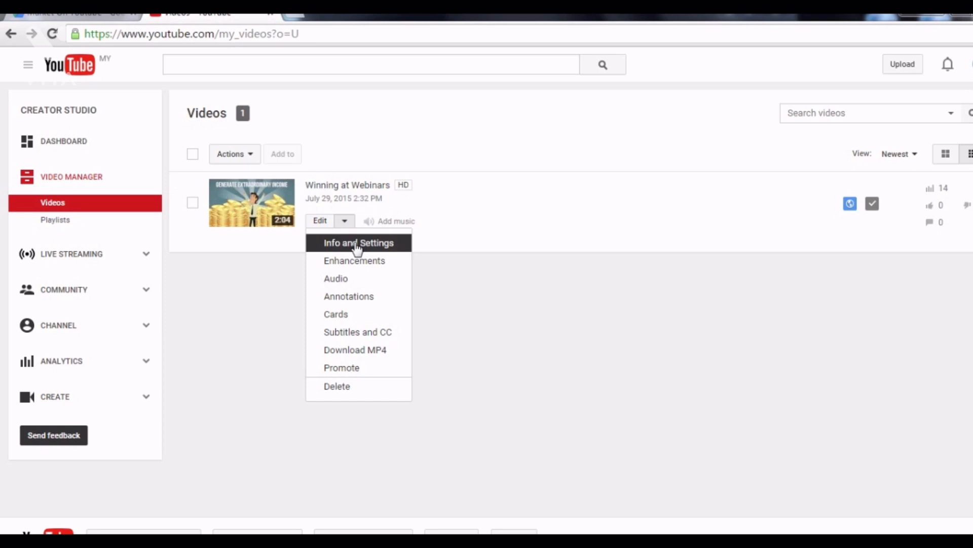
left_click(357, 245)
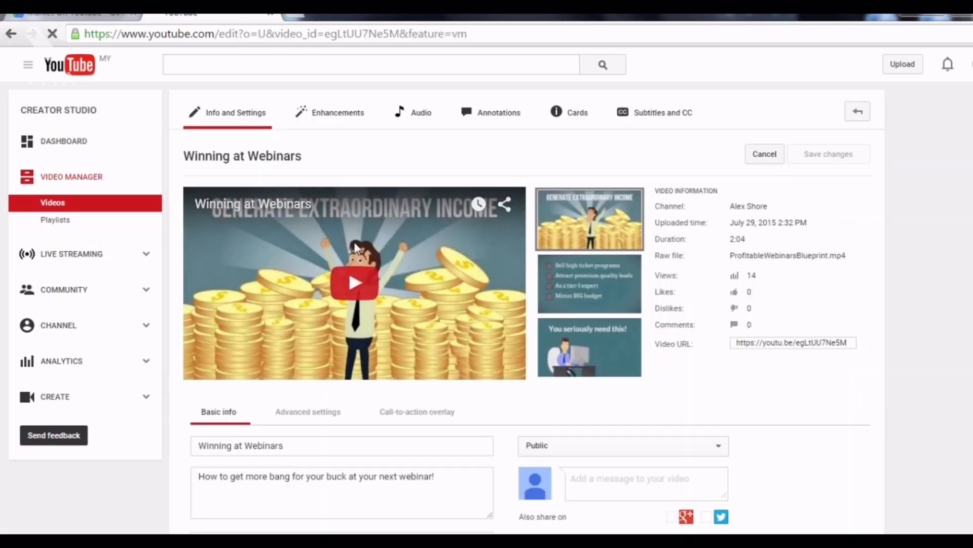
Switch to the Call-to-action overlay section below the video player.
scroll(357, 247, "down", 3)
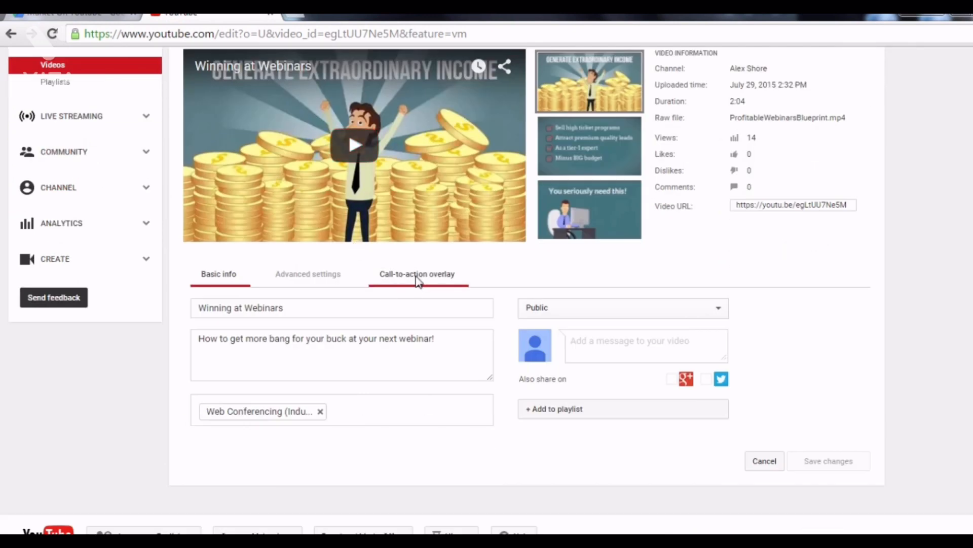
left_click(417, 282)
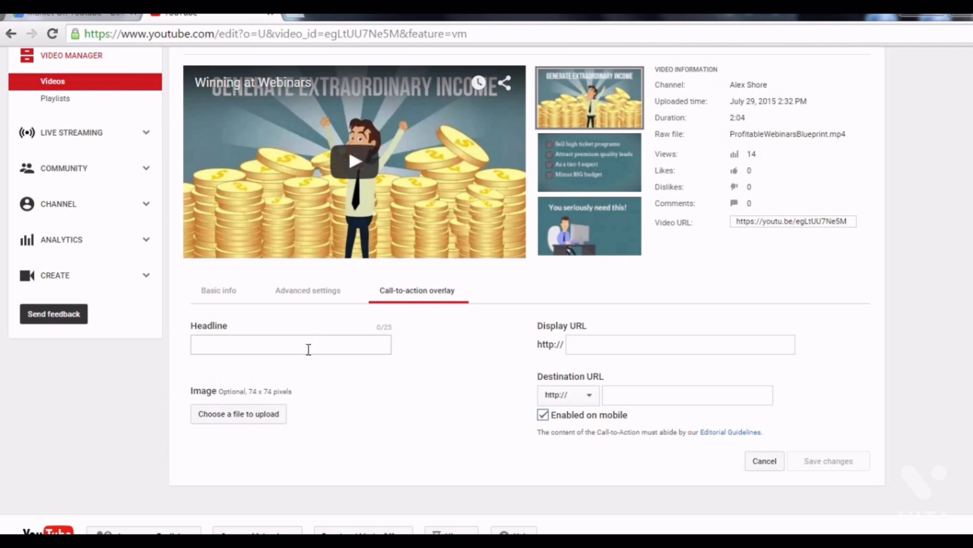
Enter headline 'Get Your Free Report Here', display URL homepage.com, destination squeezepage.com, disable mobile, and save.
left_click(308, 348)
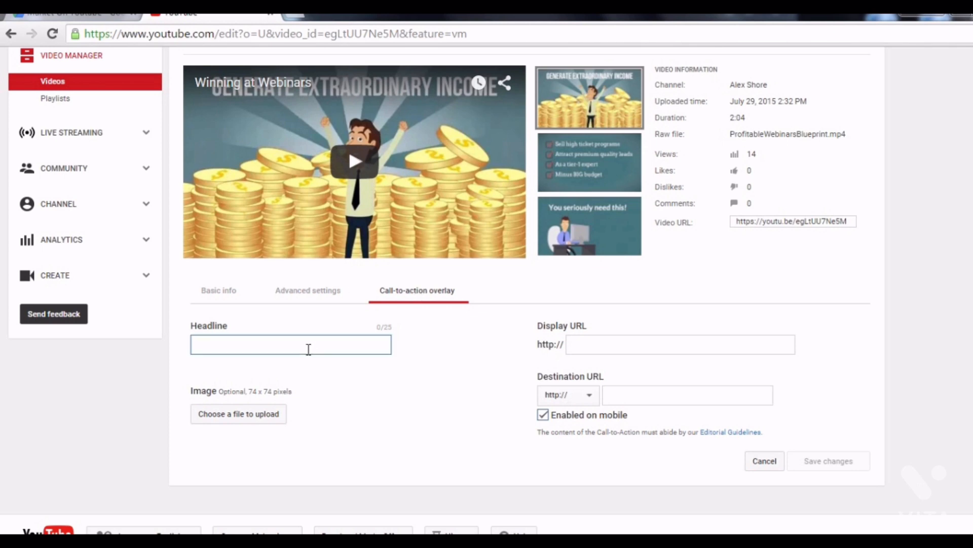
type("Get Your ")
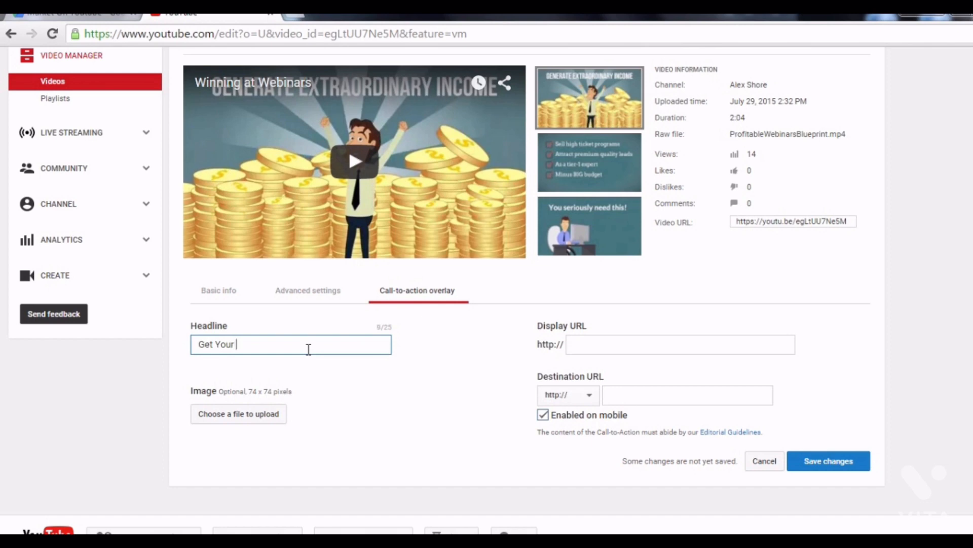
type("Free Report Here")
left_click(323, 391)
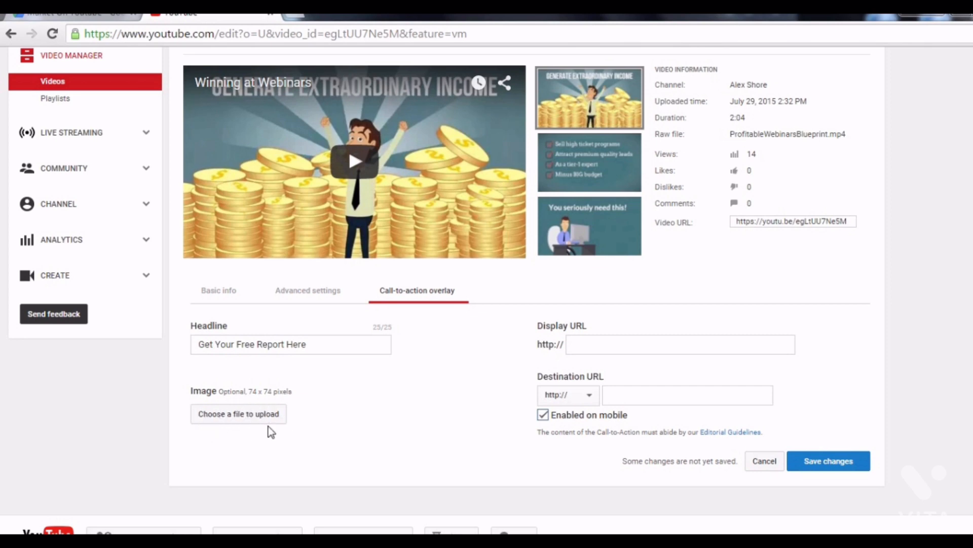
left_click(591, 344)
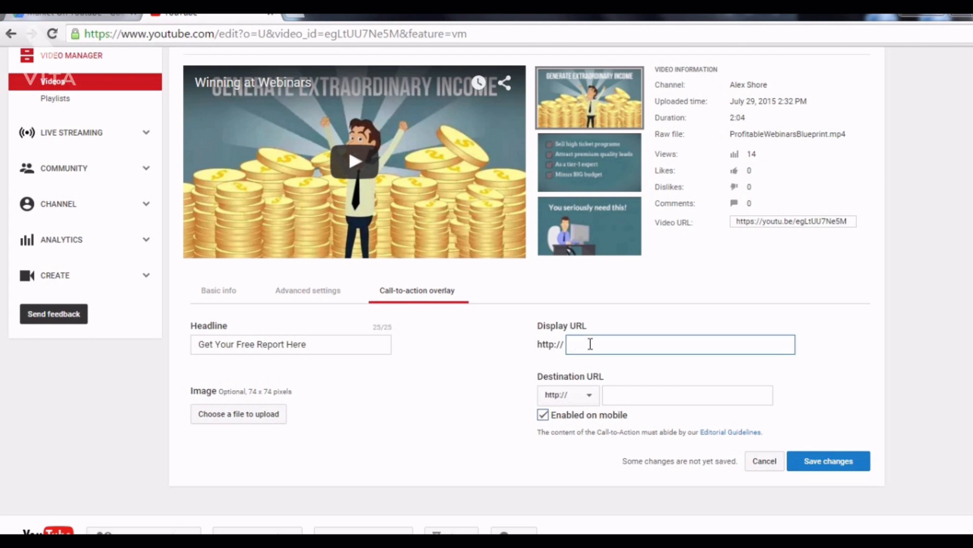
type("homepage.com")
left_click(653, 394)
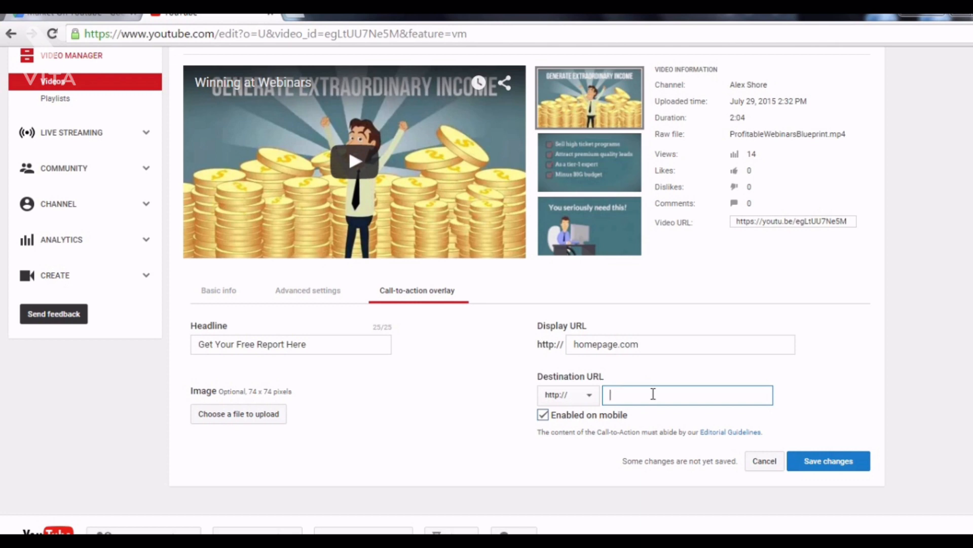
type("squeezepage.com")
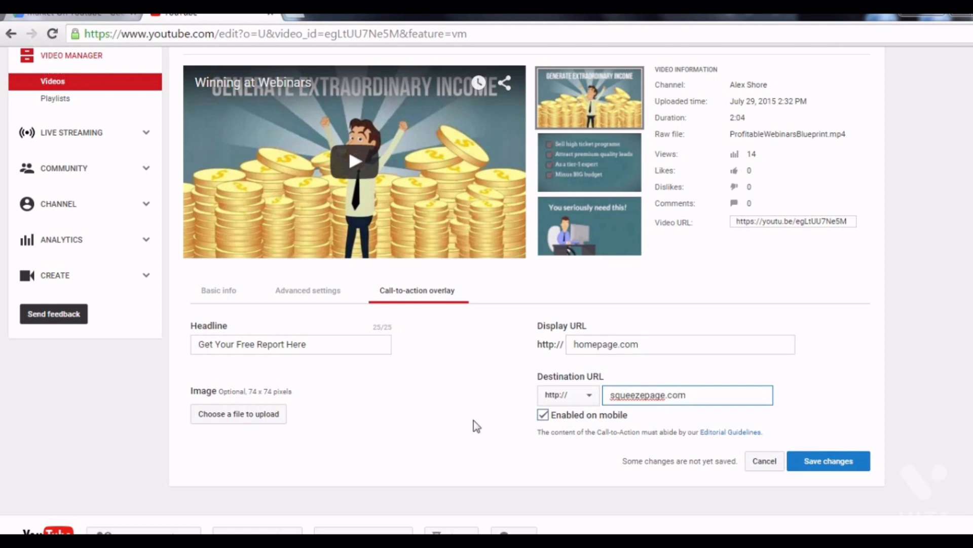
left_click(543, 417)
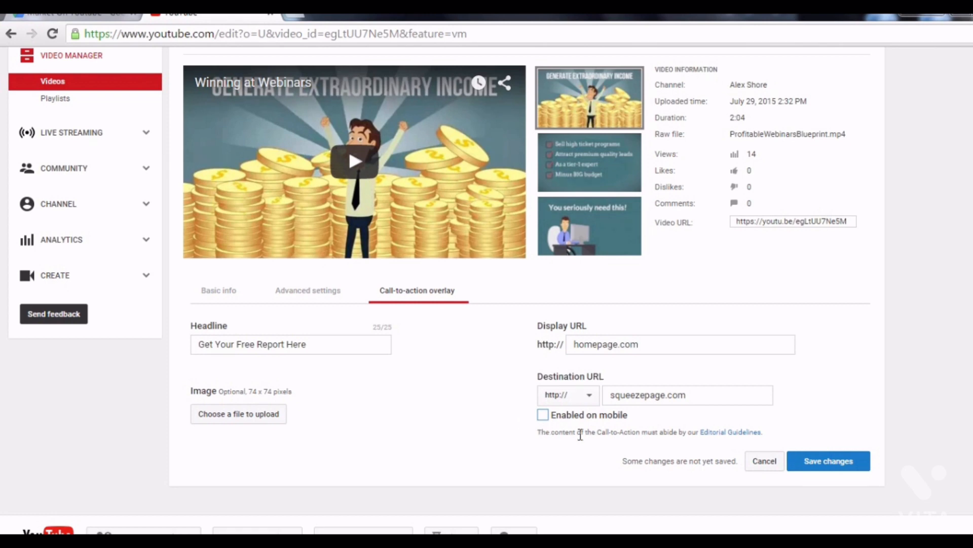
left_click(836, 462)
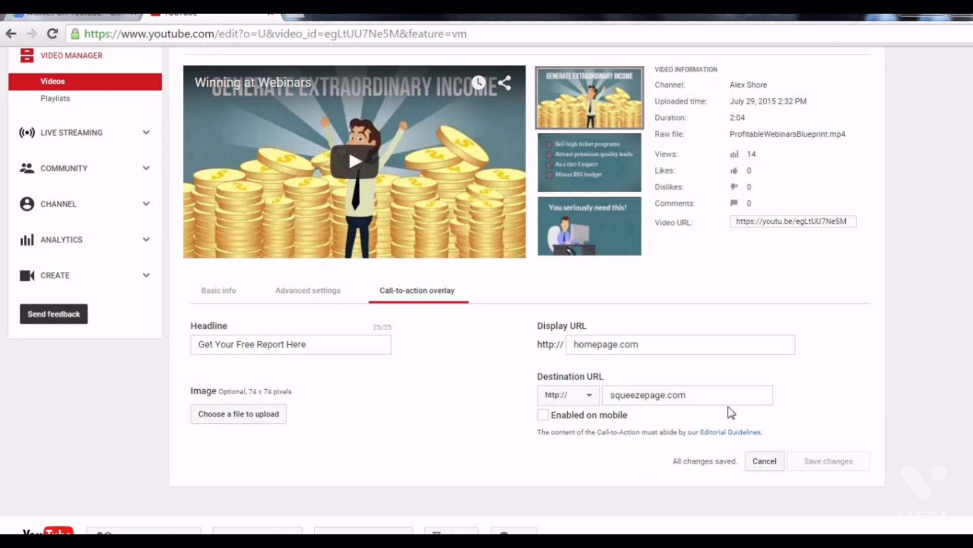
Play the video until the 'Get Your Free Report Here' overlay with homepage.com shows, then pause.
left_click(355, 163)
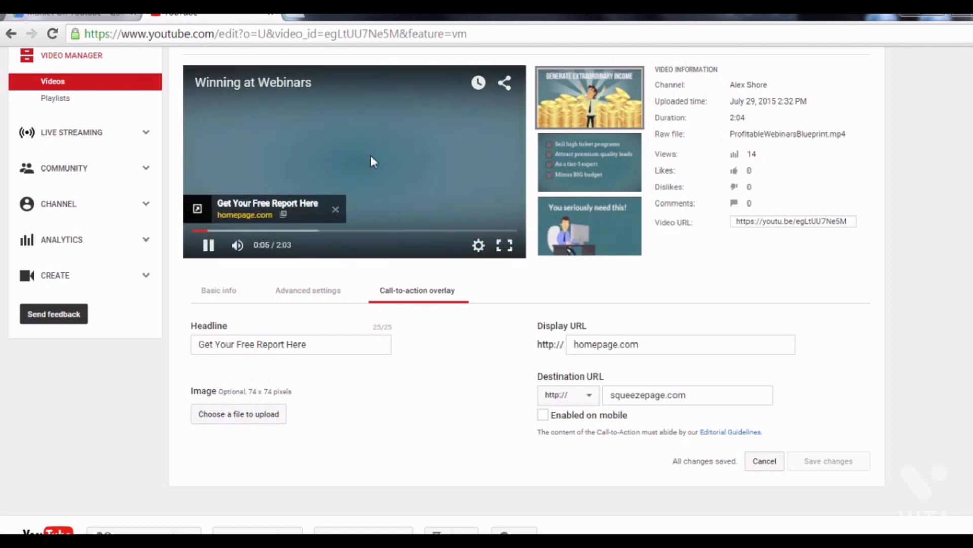
left_click(370, 156)
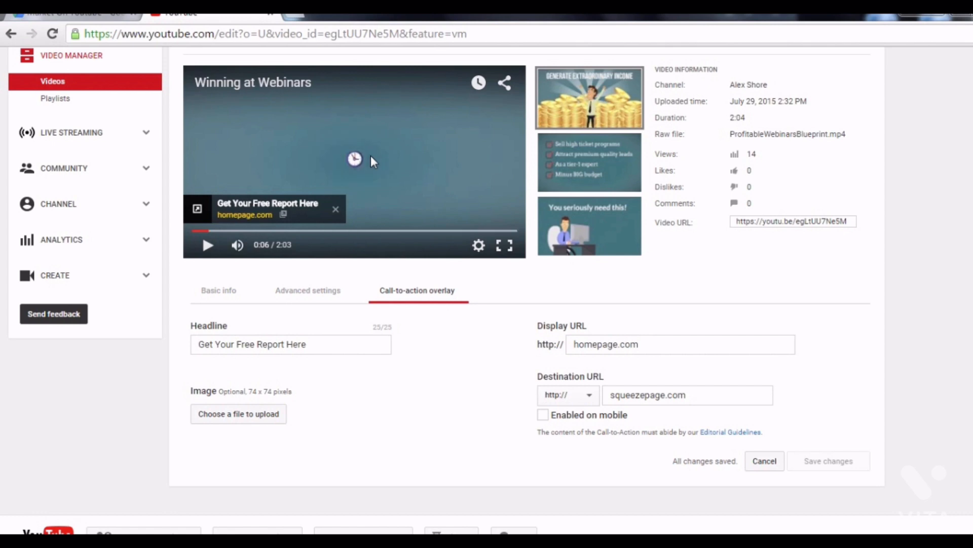
scroll(527, 211, "up", 3)
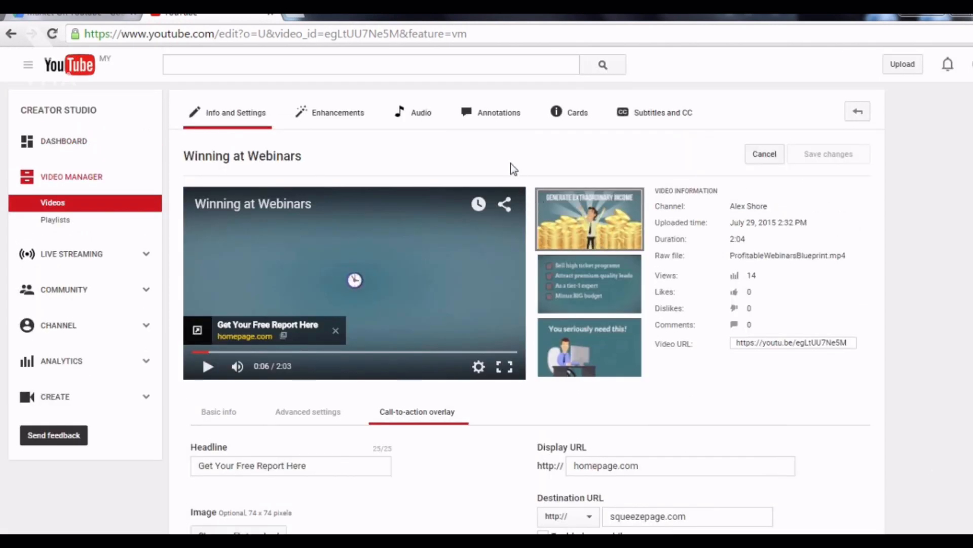
In the Annotations editor, add a speech bubble at 1:54, running 0:01:54.6 to 0:02:00.7.
left_click(489, 121)
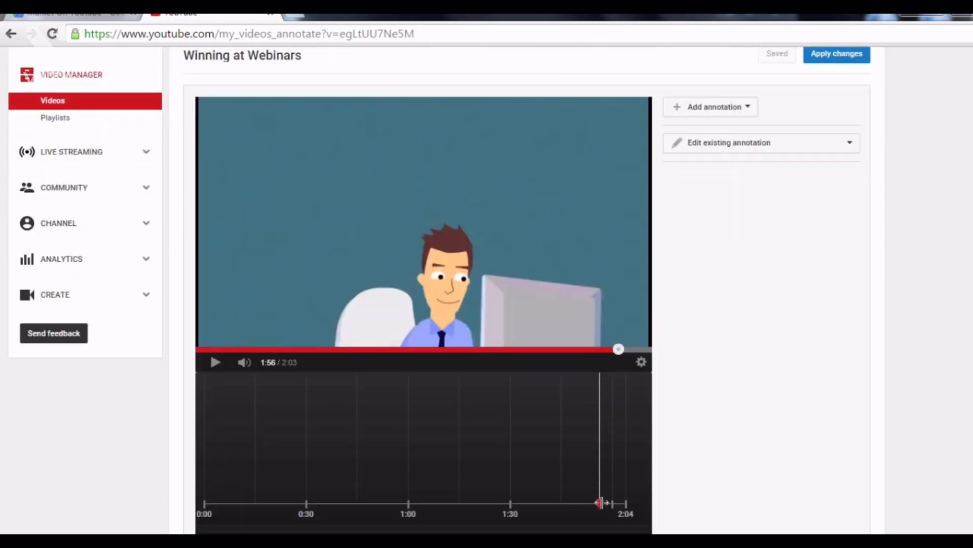
left_click_drag(601, 502, 596, 505)
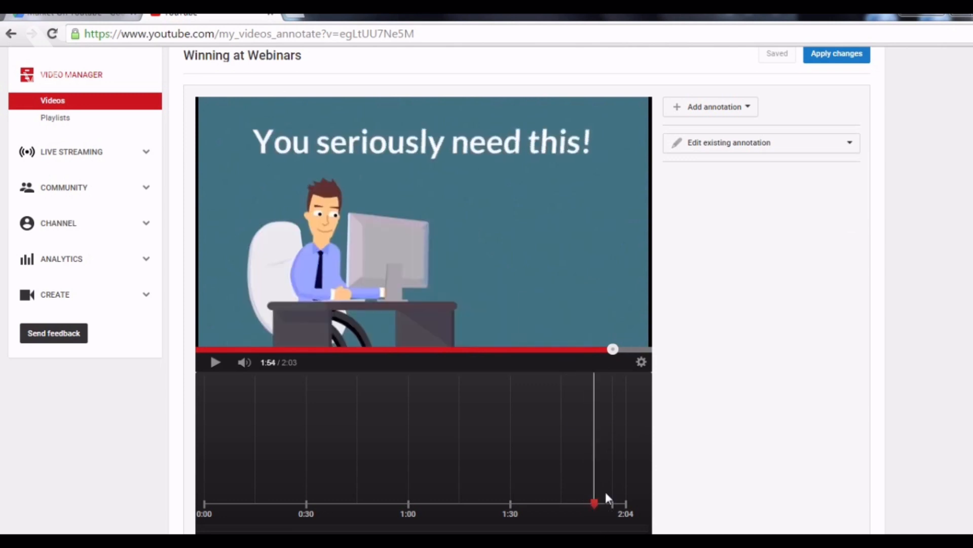
left_click(733, 114)
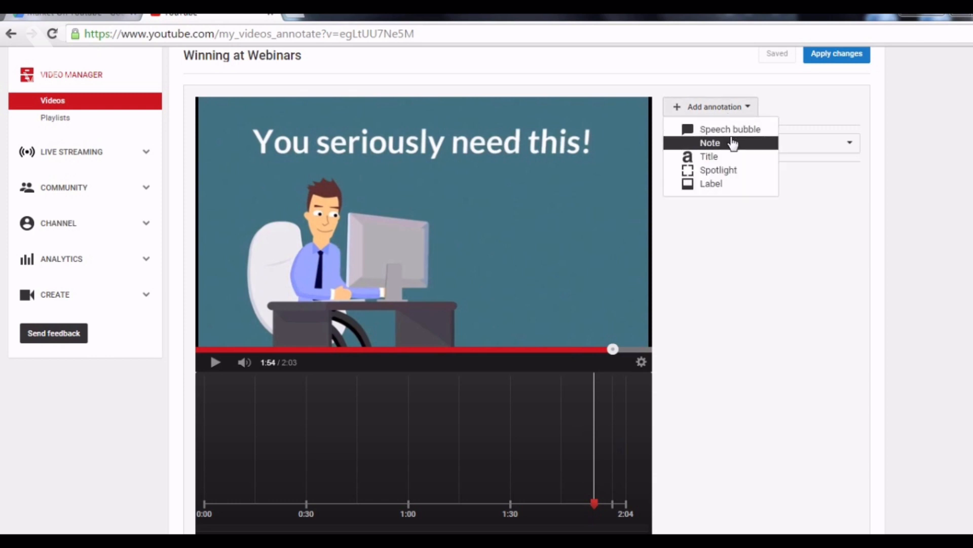
left_click(732, 130)
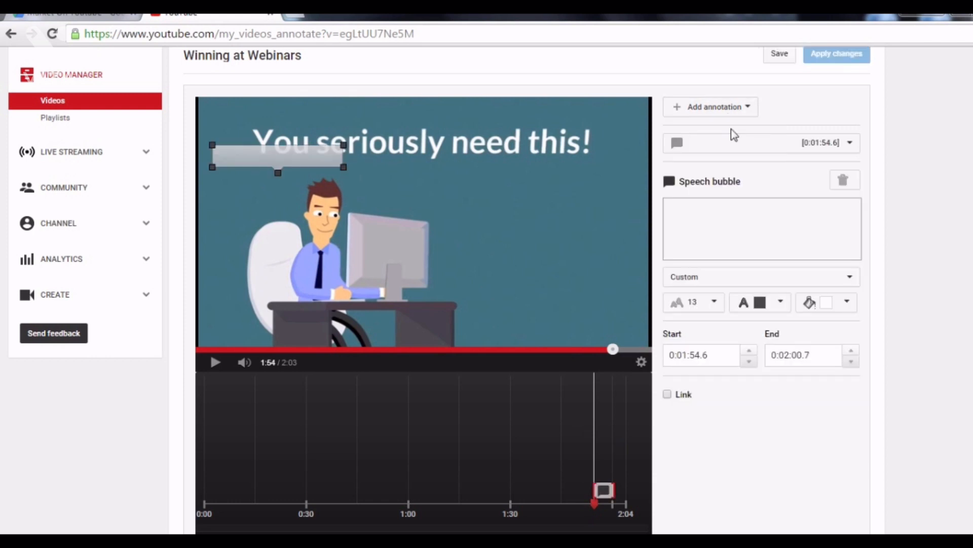
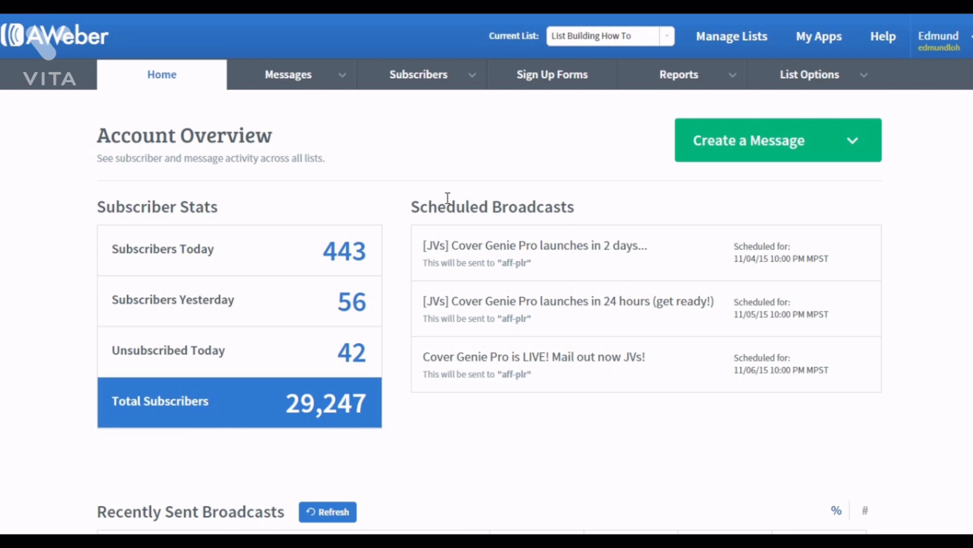
On Manage Subscribers, filter by No Opens since 9/1/2015.
mouse_move(414, 84)
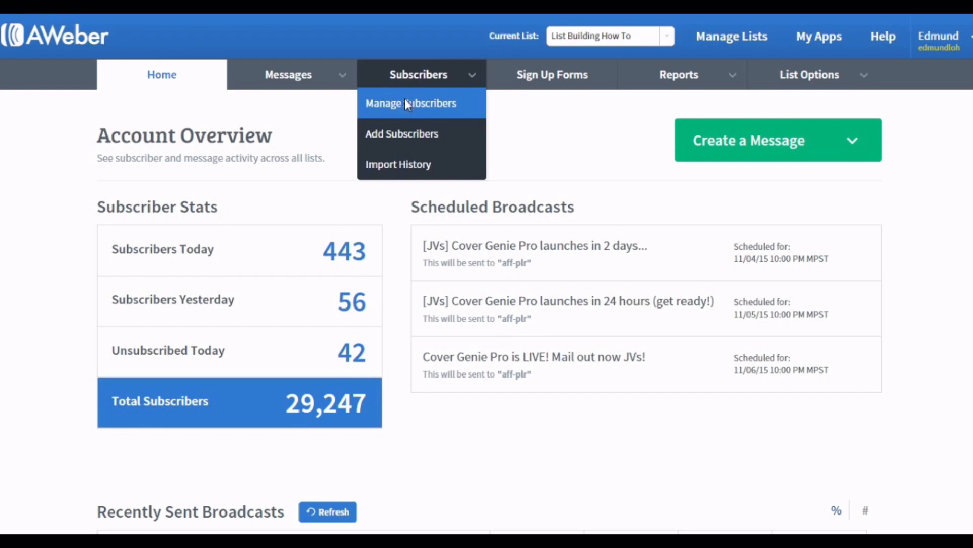
left_click(405, 100)
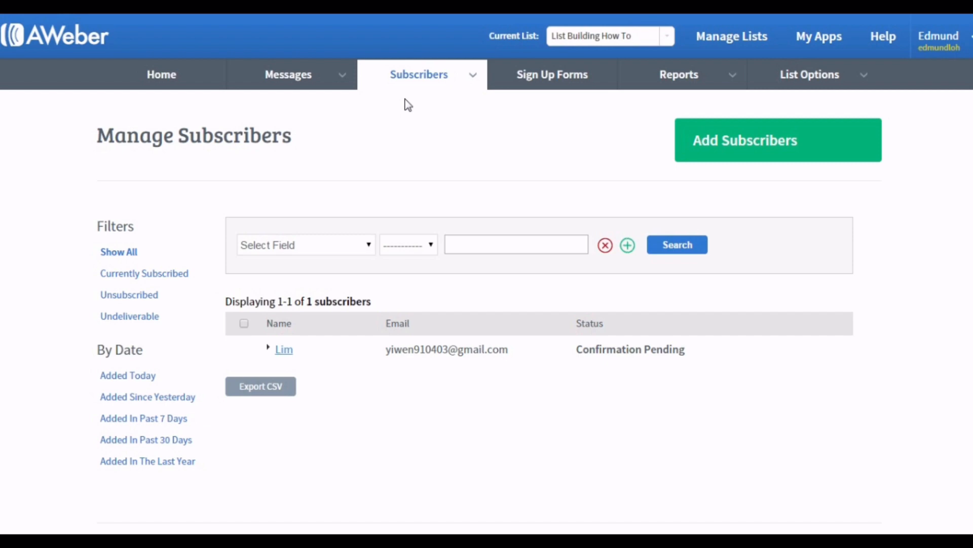
left_click(352, 249)
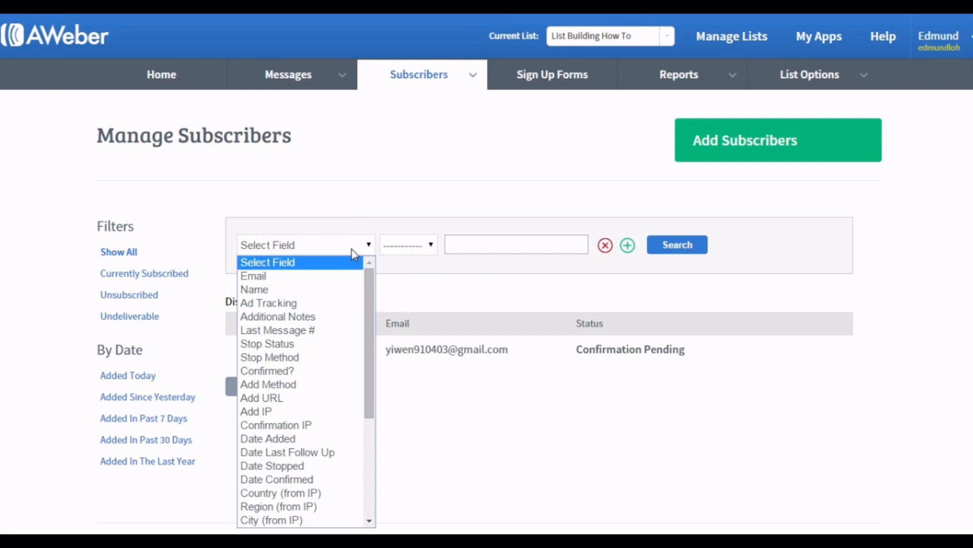
scroll(318, 425, "down", 5)
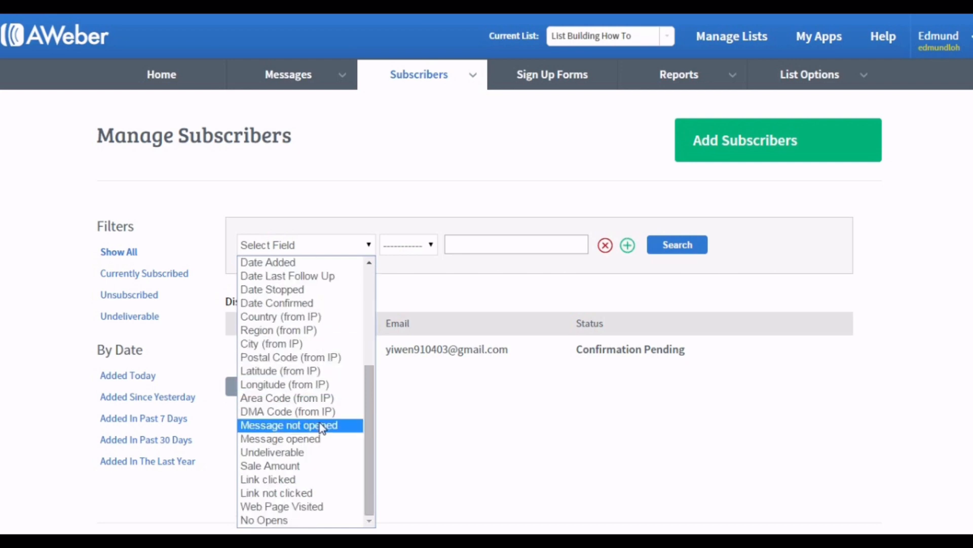
left_click(300, 521)
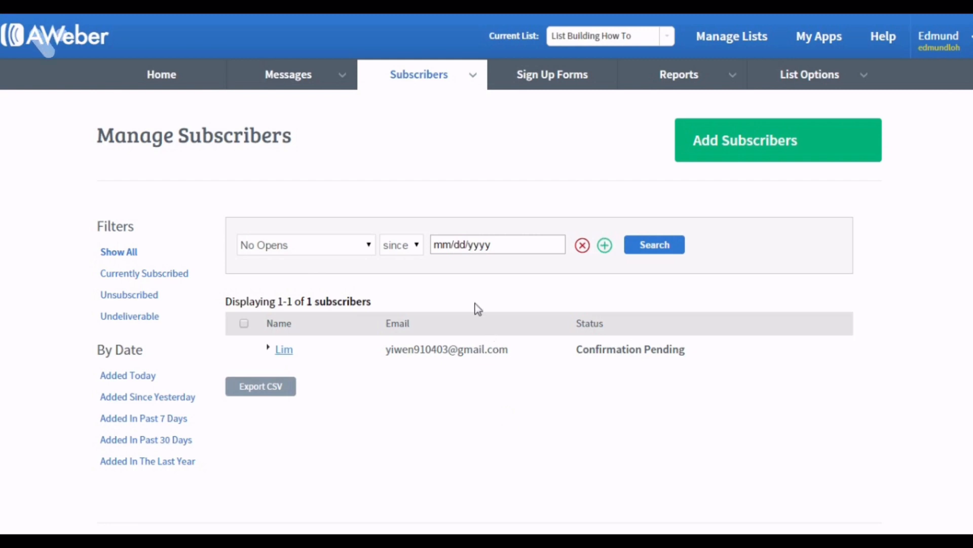
left_click(496, 249)
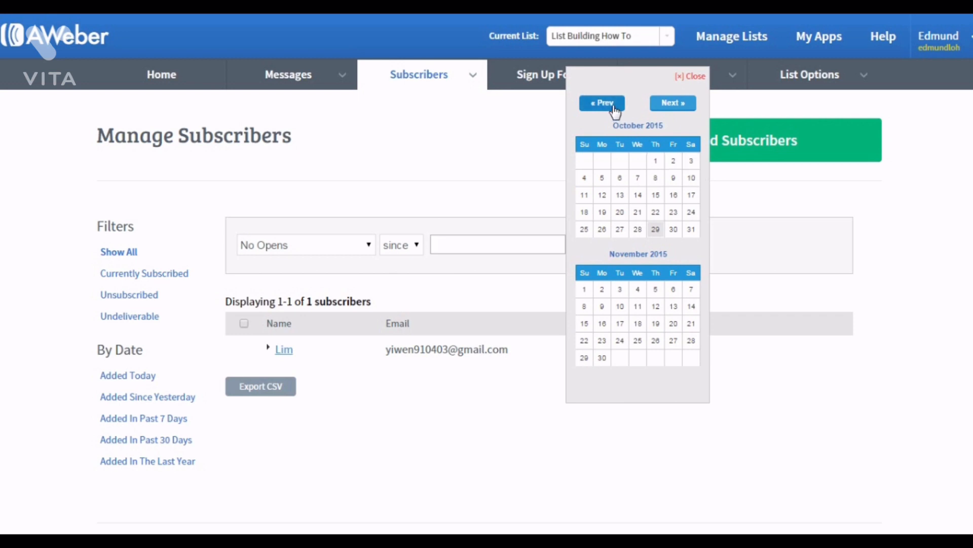
left_click(614, 106)
left_click(620, 160)
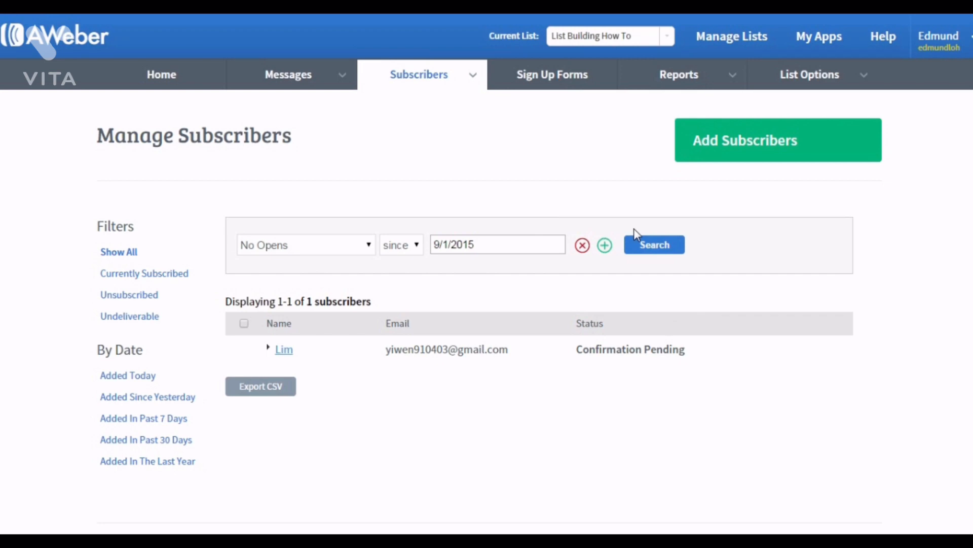
Add a second condition, Date Added before 9/1/2015, and run the subscriber search.
left_click(605, 246)
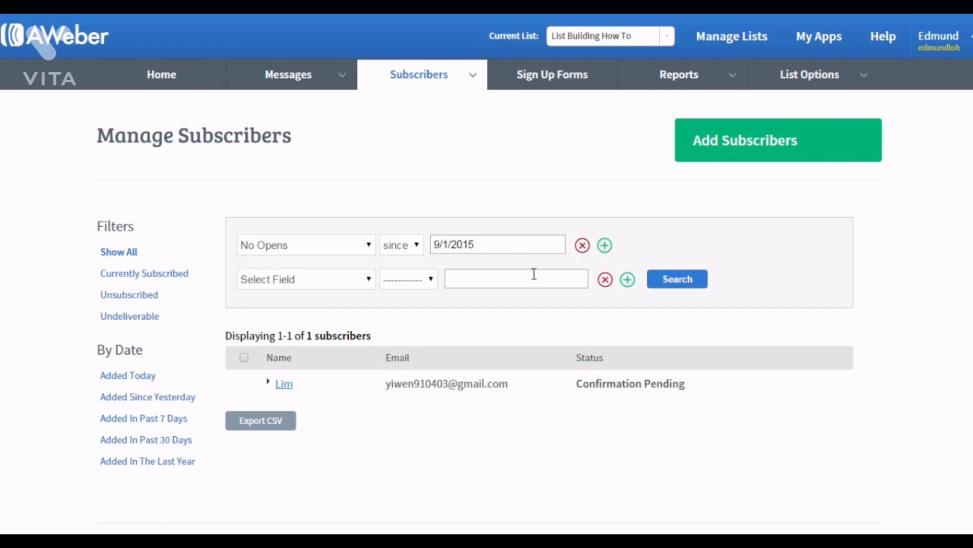
left_click(329, 282)
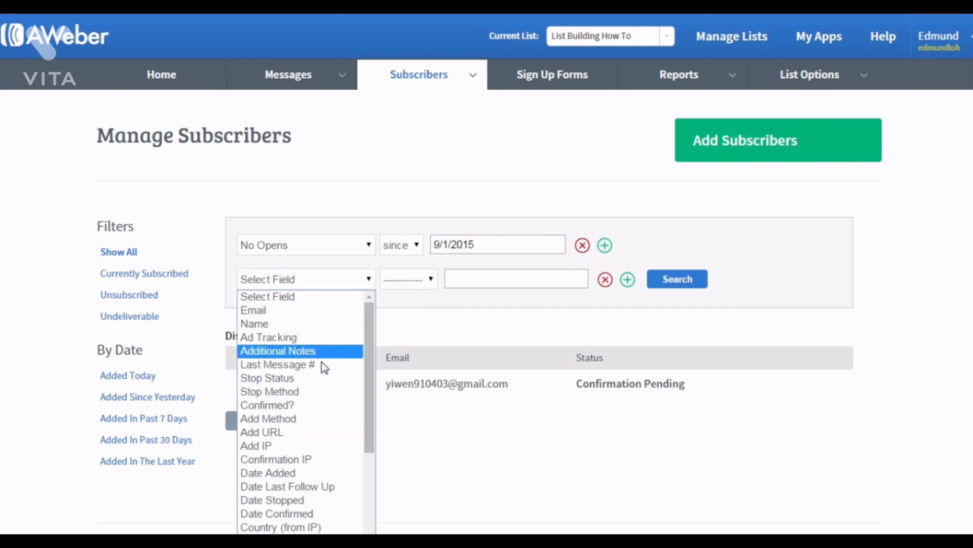
left_click(303, 472)
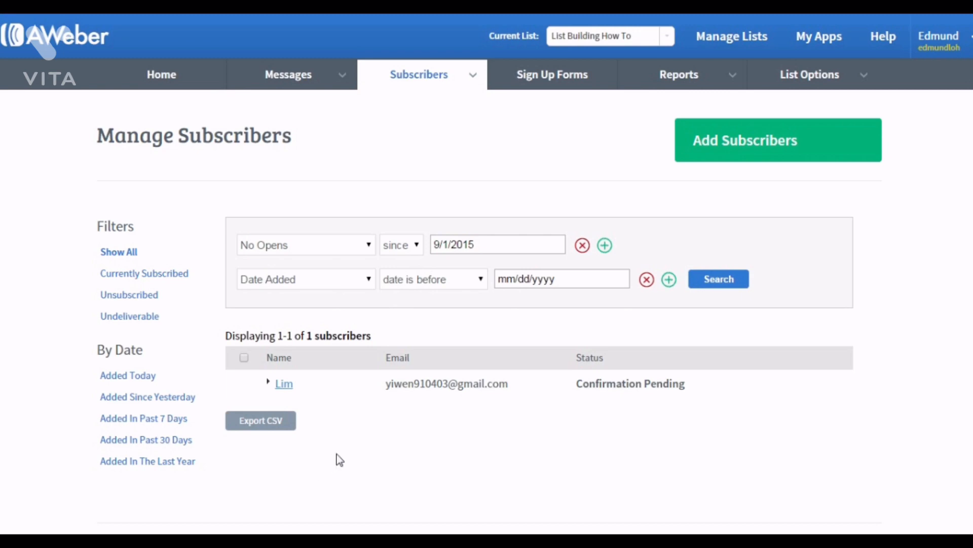
left_click(543, 280)
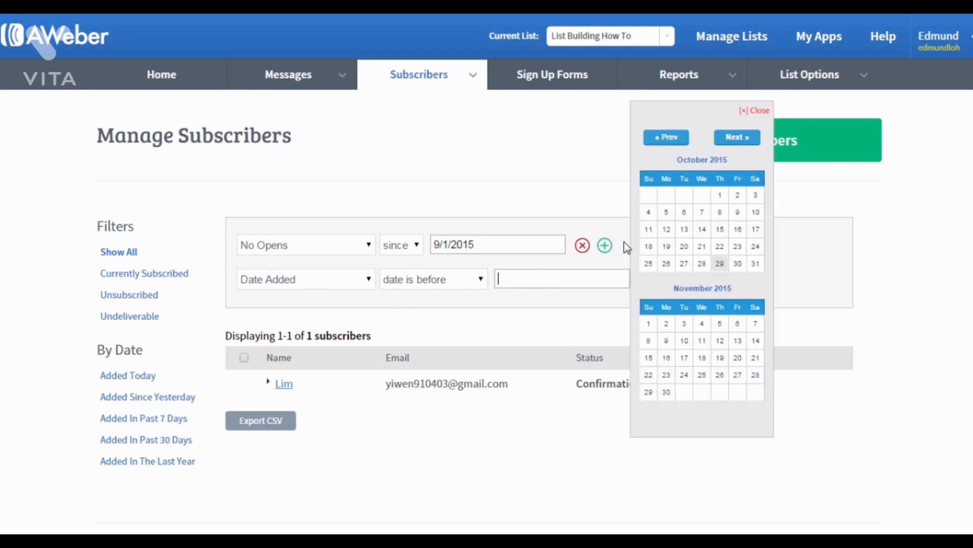
left_click(676, 137)
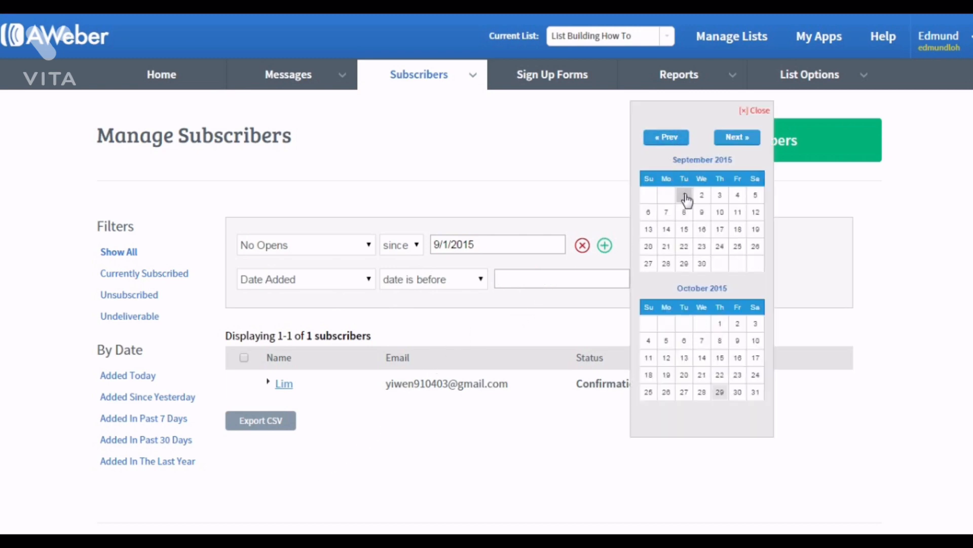
left_click(684, 196)
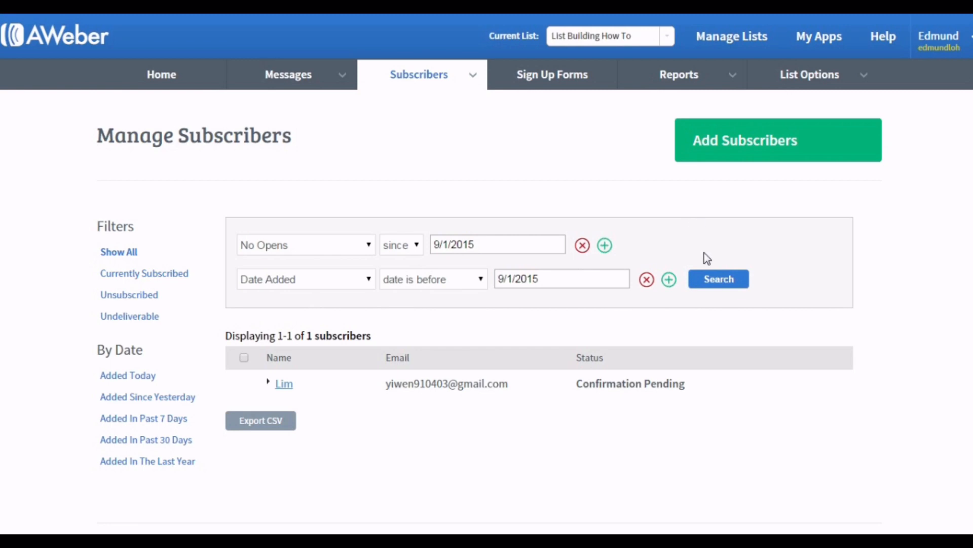
left_click(711, 280)
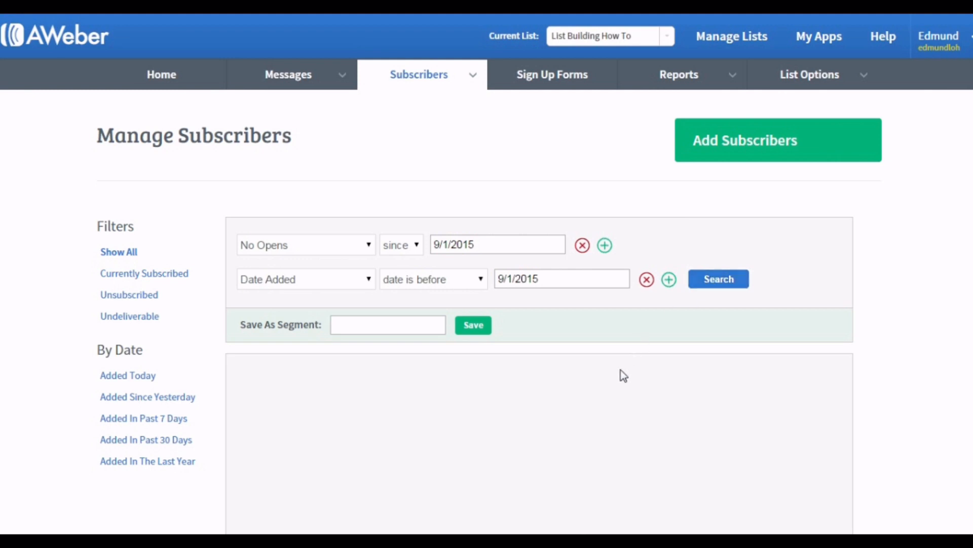
scroll(620, 375, "down", 3)
scroll(622, 376, "up", 1)
scroll(624, 375, "up", 1)
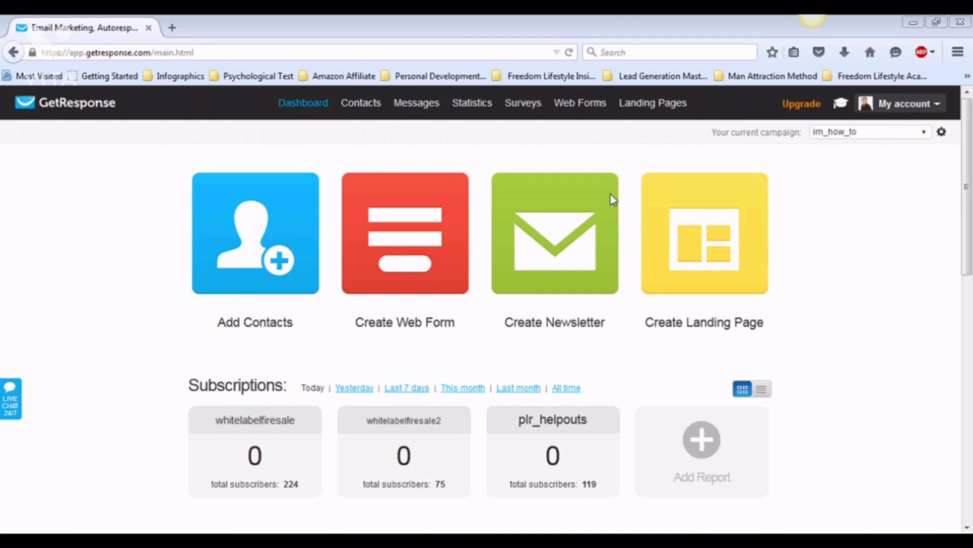
Open GetResponse's contact search, switch to Advanced search and add a condition.
mouse_move(363, 112)
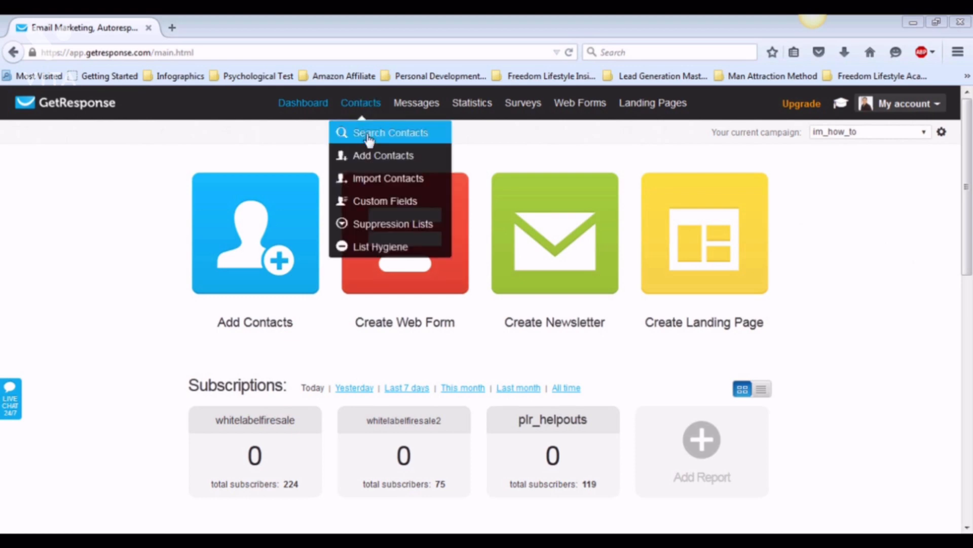
left_click(368, 136)
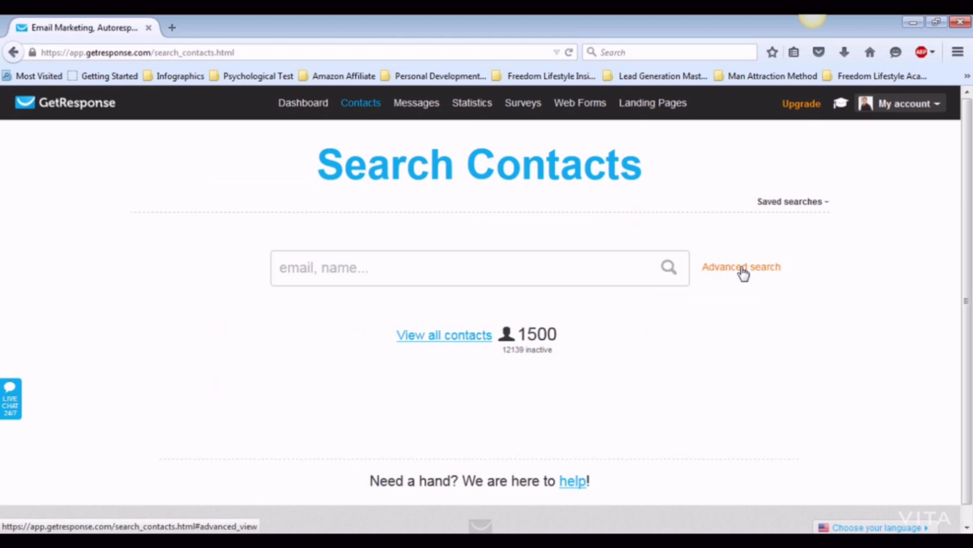
left_click(743, 269)
scroll(358, 457, "down", 3)
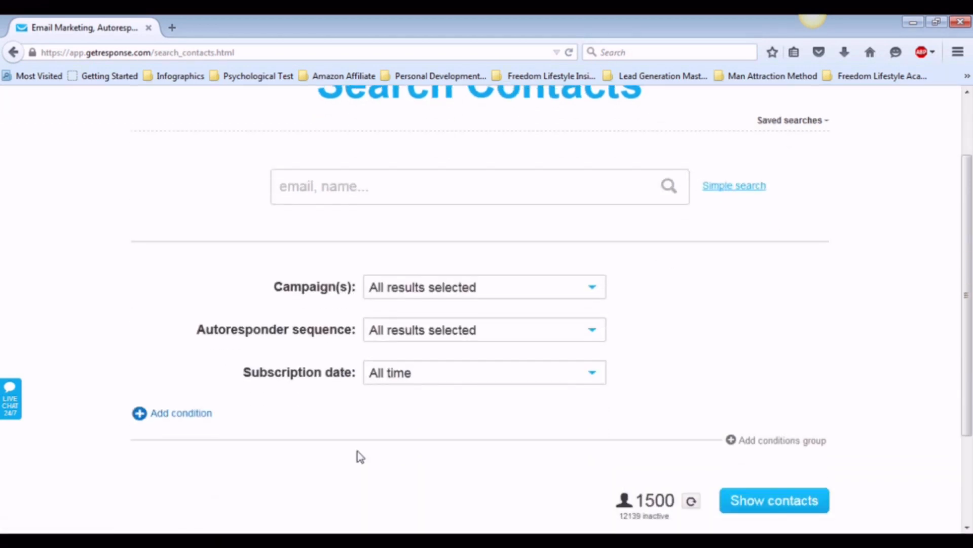
left_click(186, 422)
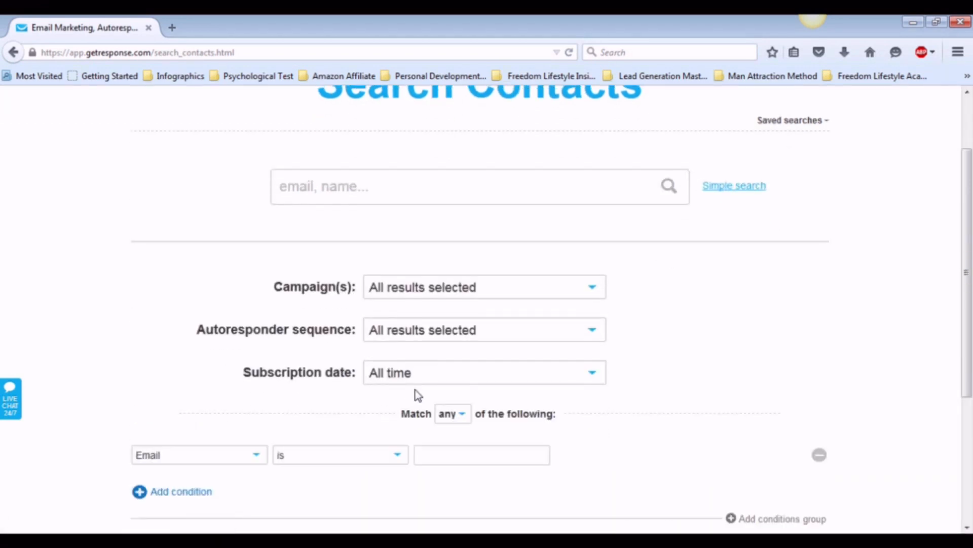
scroll(417, 394, "down", 3)
scroll(417, 394, "down", 3)
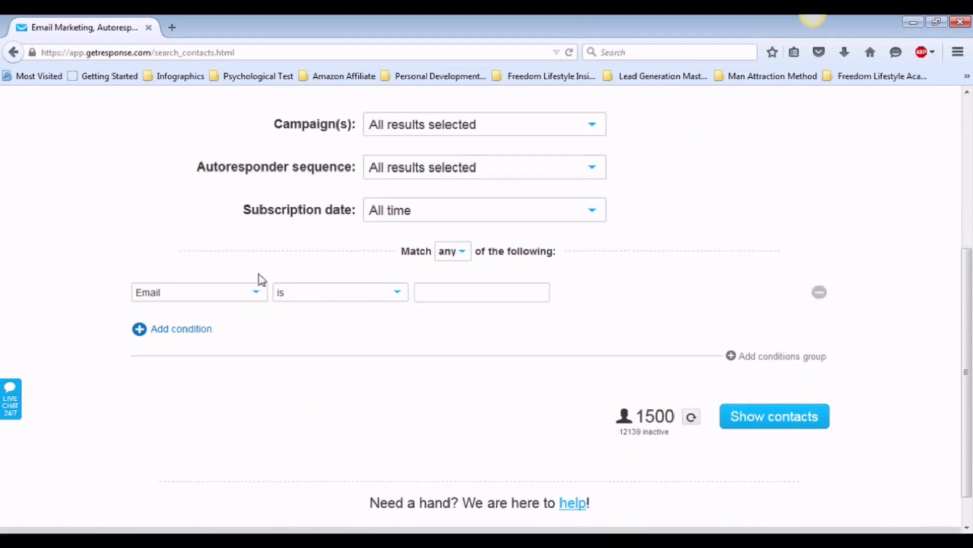
Set the condition to Last open date before 2015-08-01 and show the matching contacts.
left_click(257, 293)
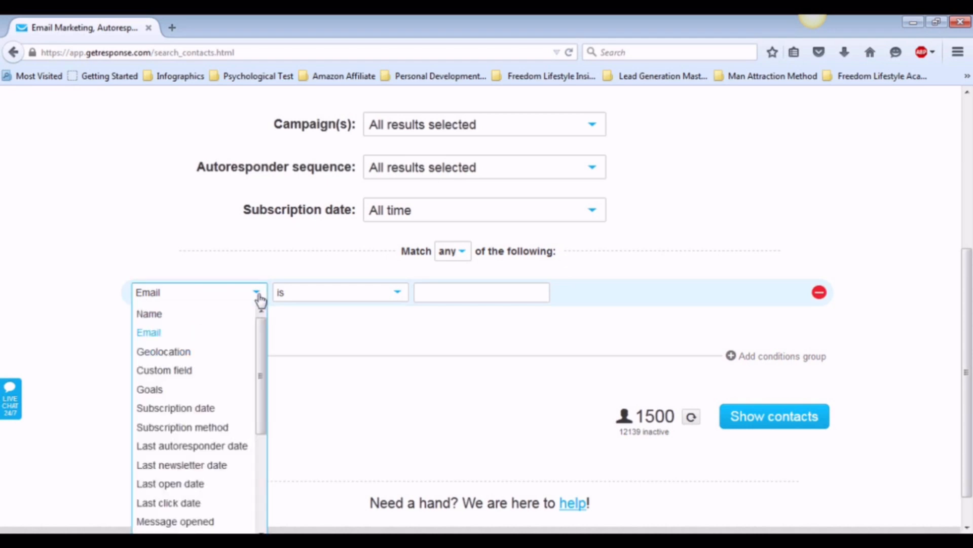
scroll(261, 299, "down", 1)
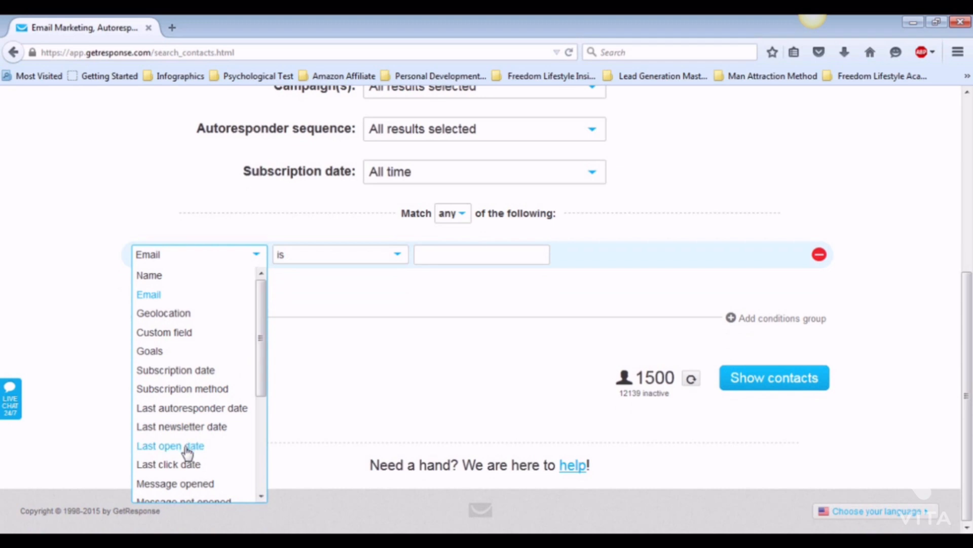
left_click(188, 446)
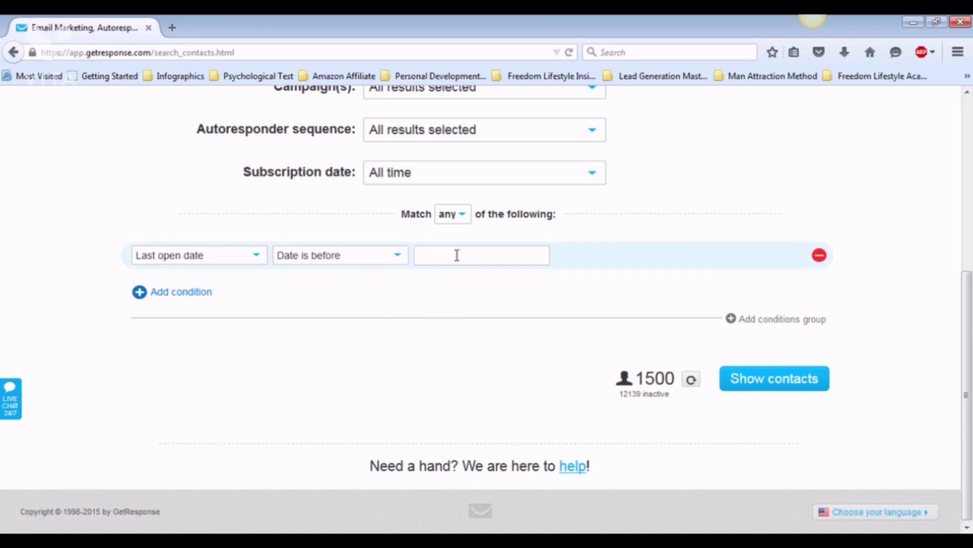
left_click(457, 255)
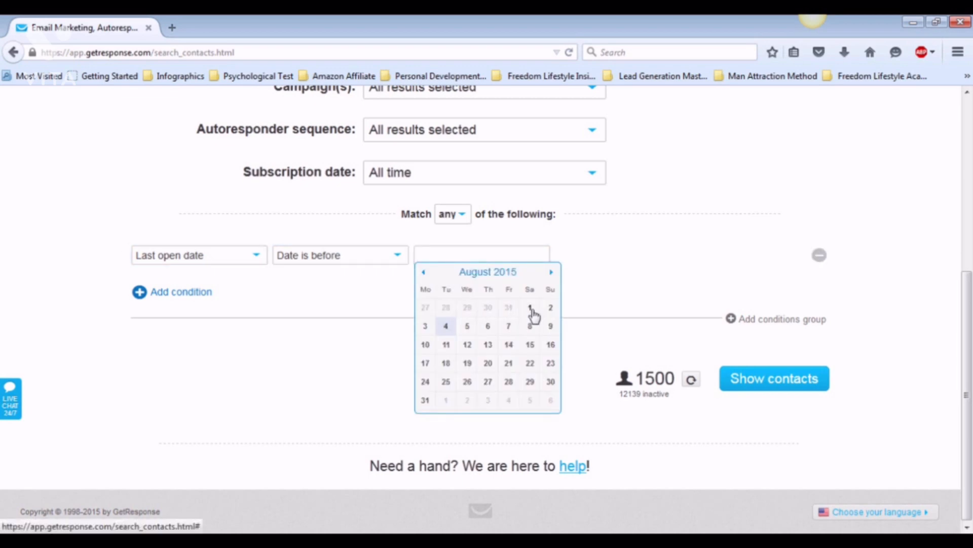
left_click(531, 308)
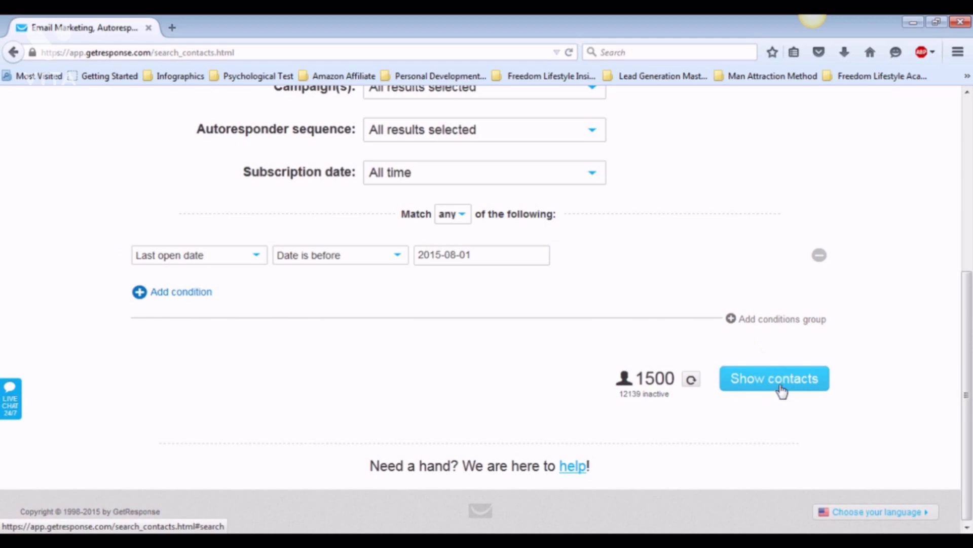
left_click(781, 391)
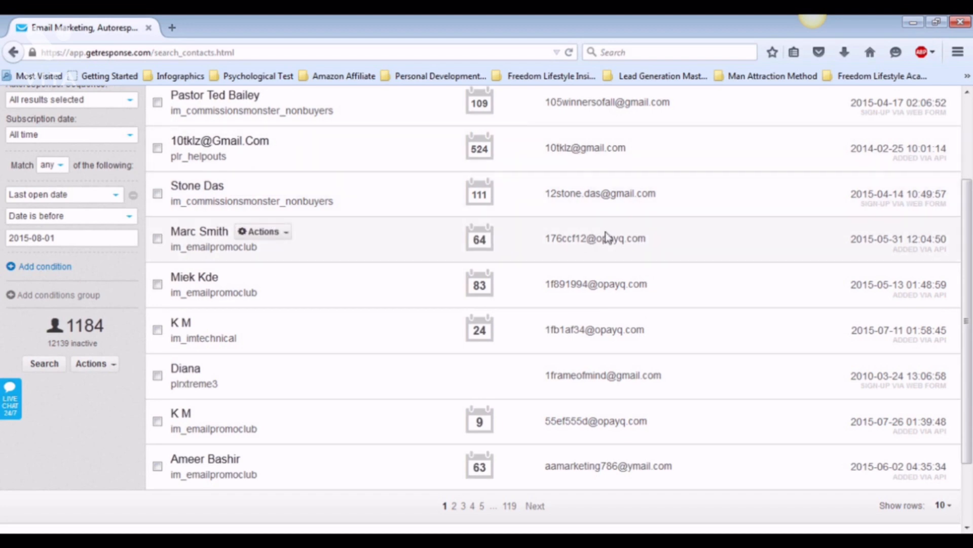
scroll(607, 236, "up", 3)
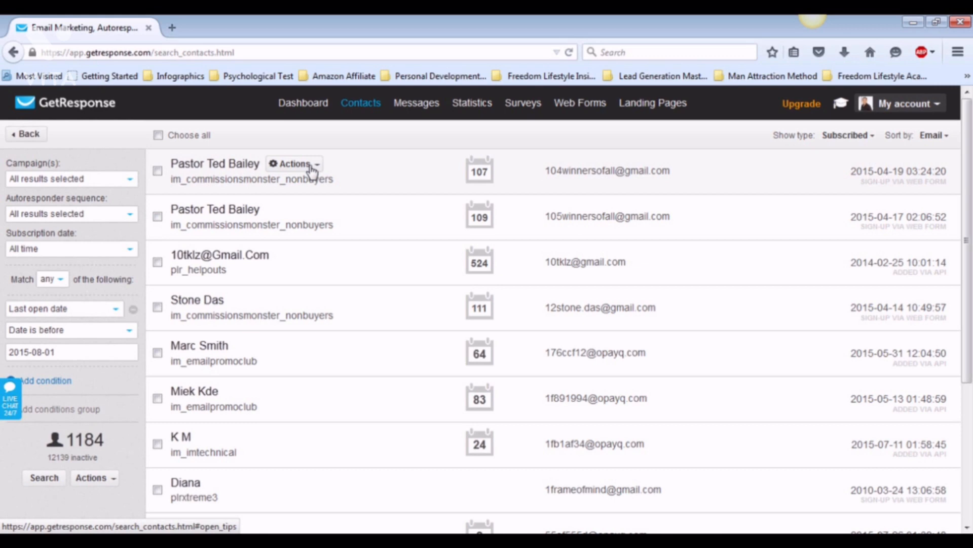
left_click(311, 168)
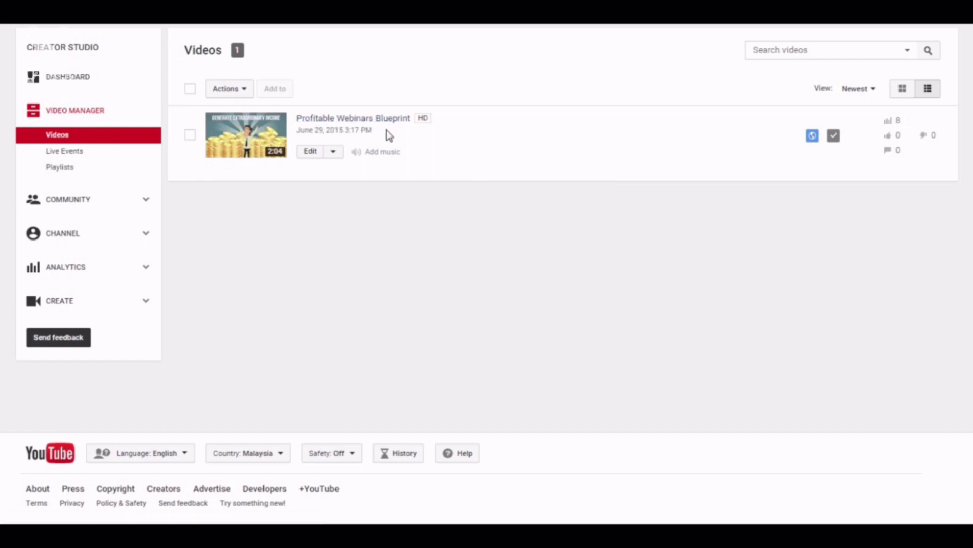
Choose Promote from the Edit menu of the Profitable Webinars Blueprint video.
left_click(334, 153)
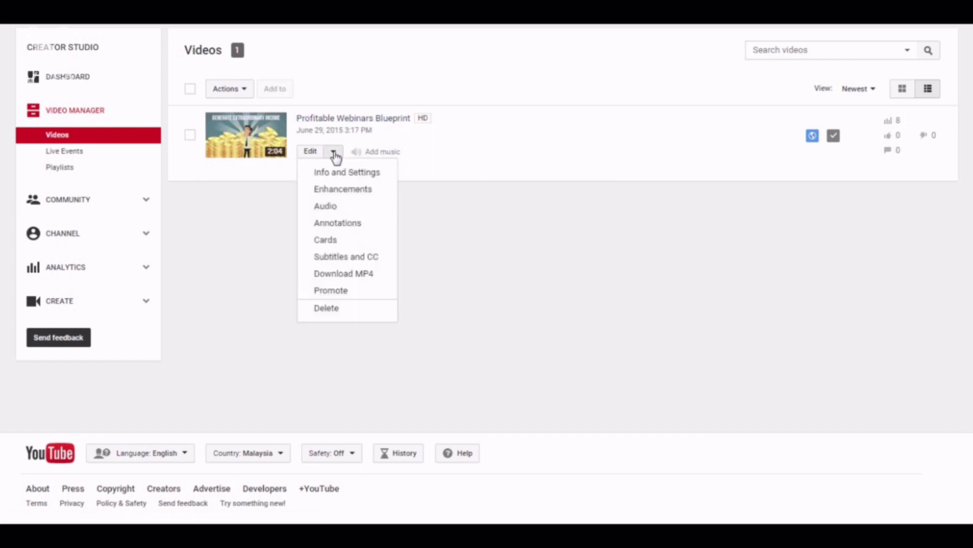
left_click(349, 292)
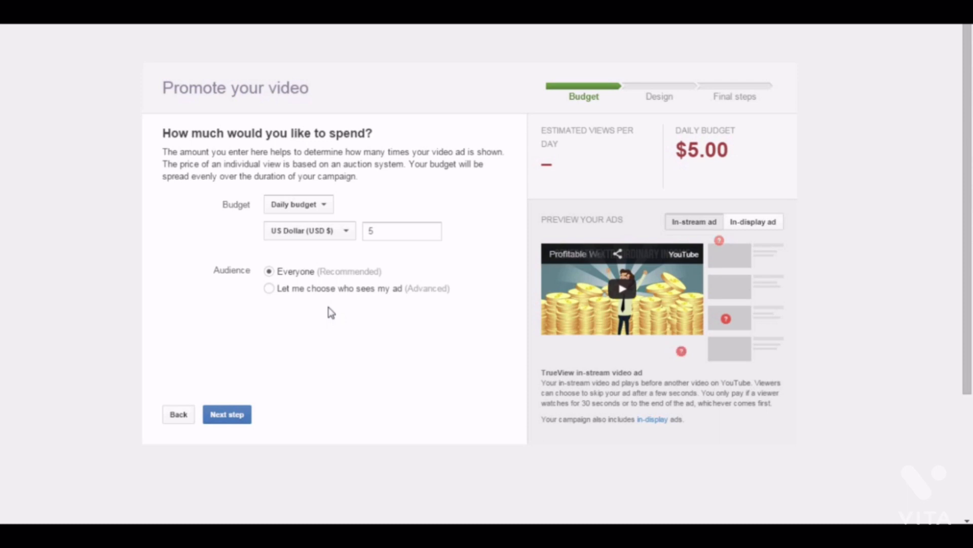
Keep a daily budget in US Dollar (USD $) and set the amount to 5.00.
left_click(328, 208)
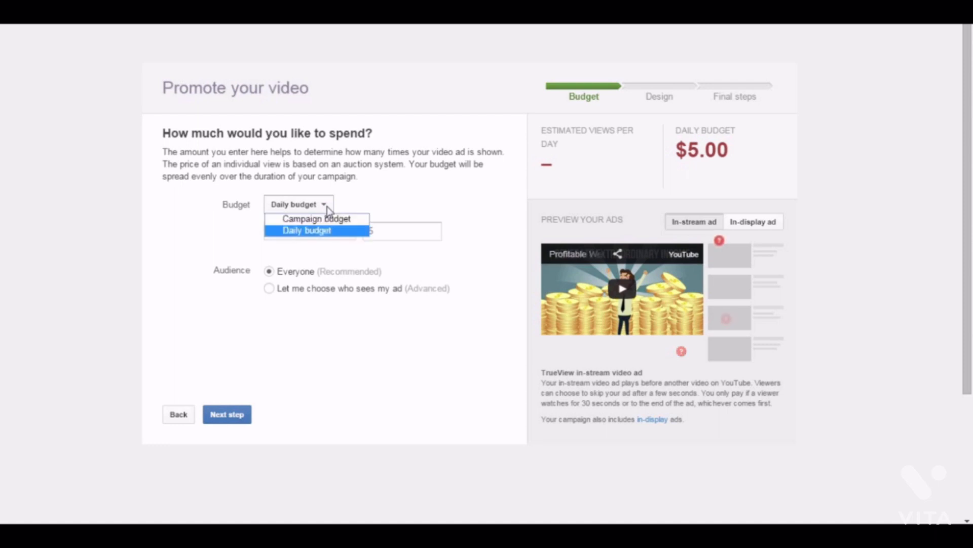
left_click(328, 232)
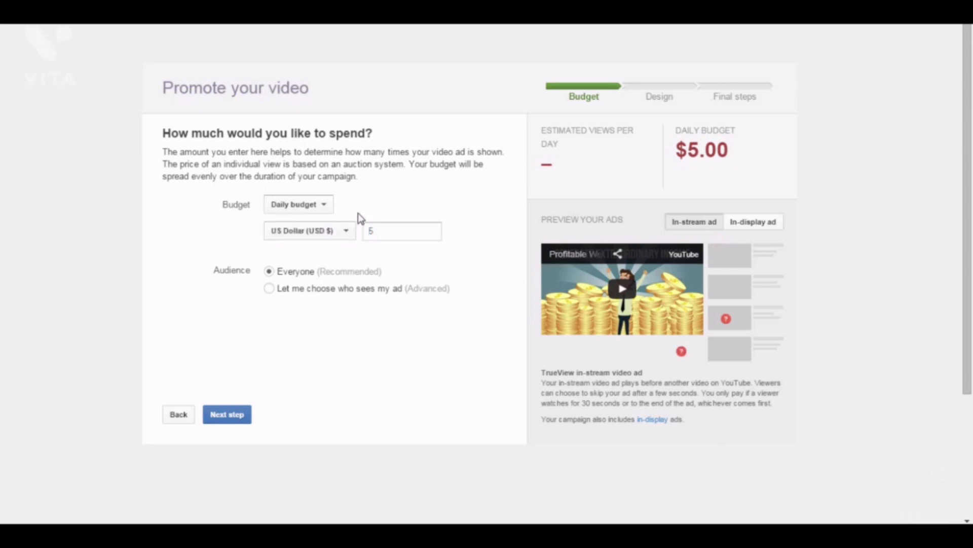
left_click(344, 233)
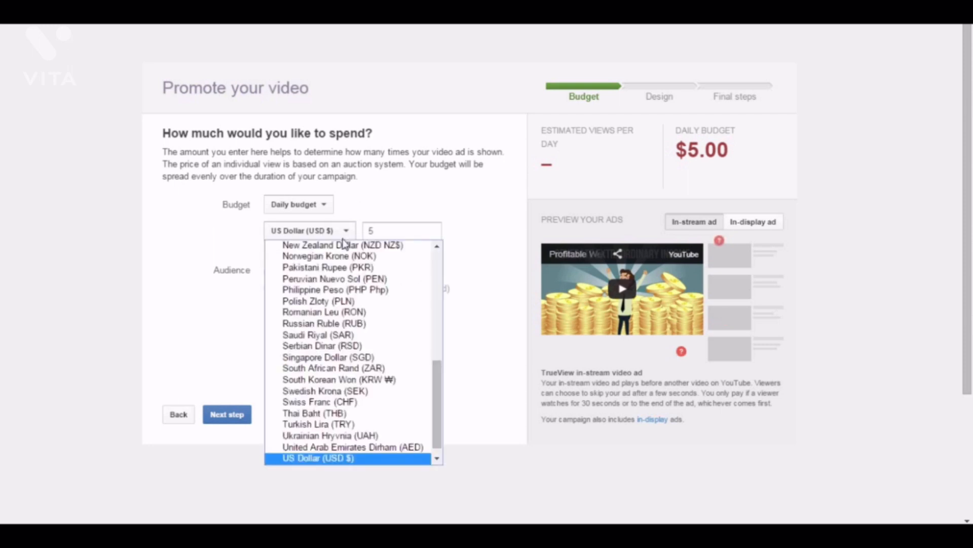
left_click(352, 459)
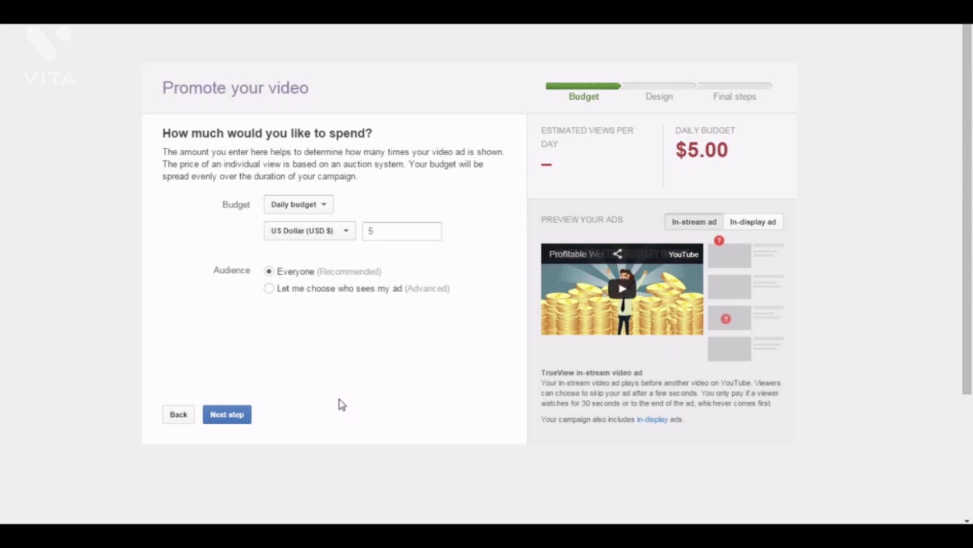
left_click(386, 233)
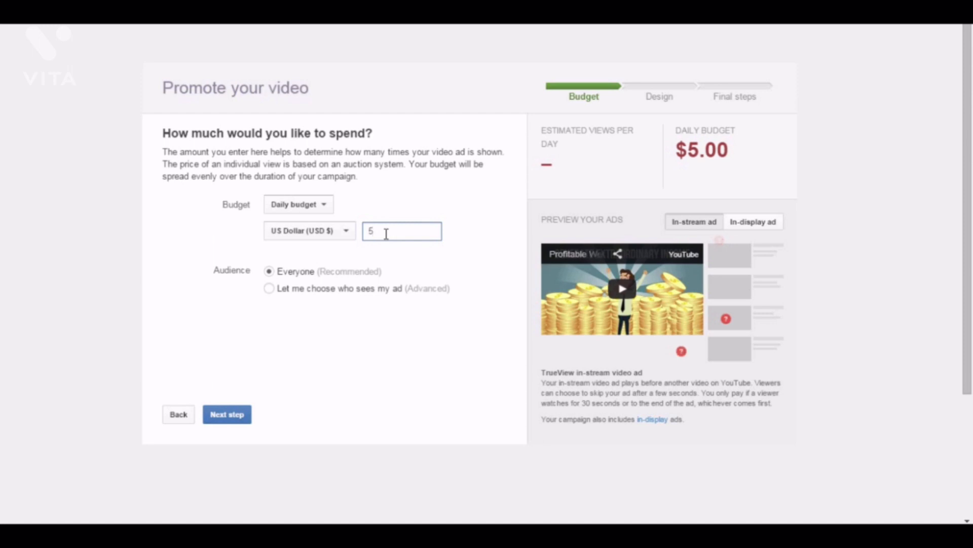
key("BackSpace")
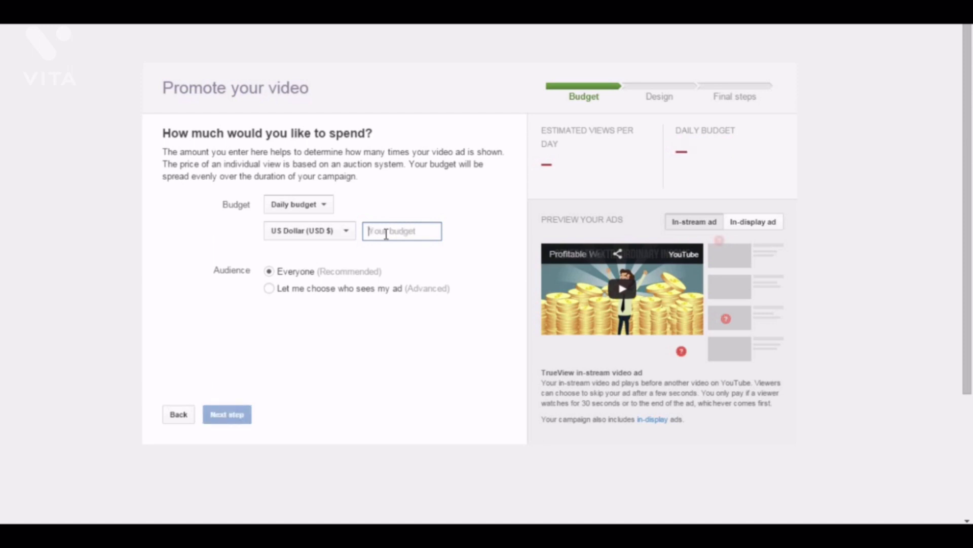
type("5.00")
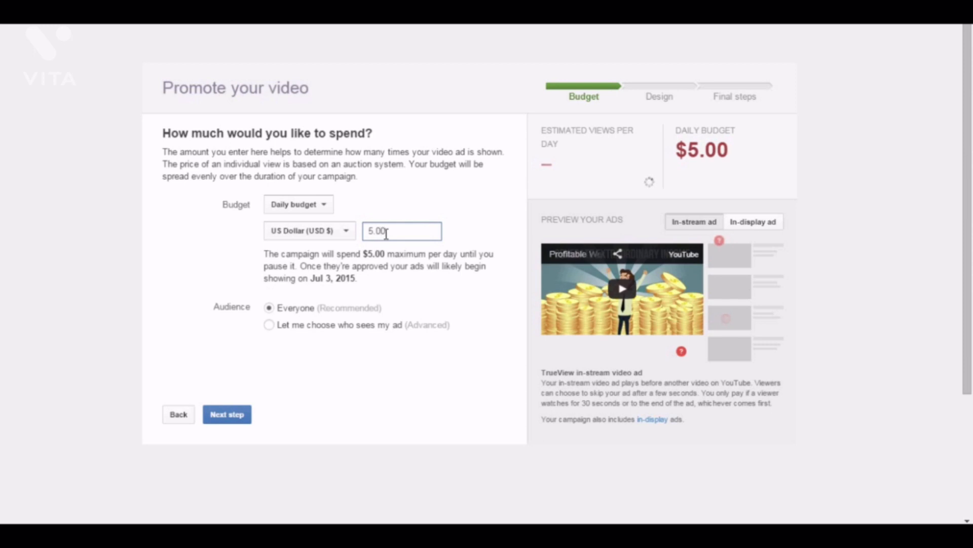
left_click(431, 388)
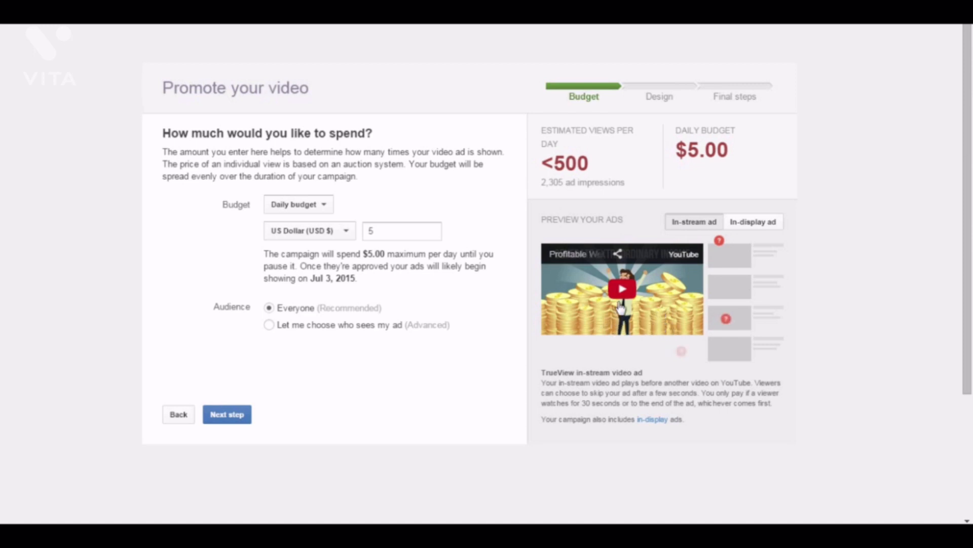
Compare in-display and in-stream previews, keep the audience at Everyone, and continue to ad design.
left_click(754, 225)
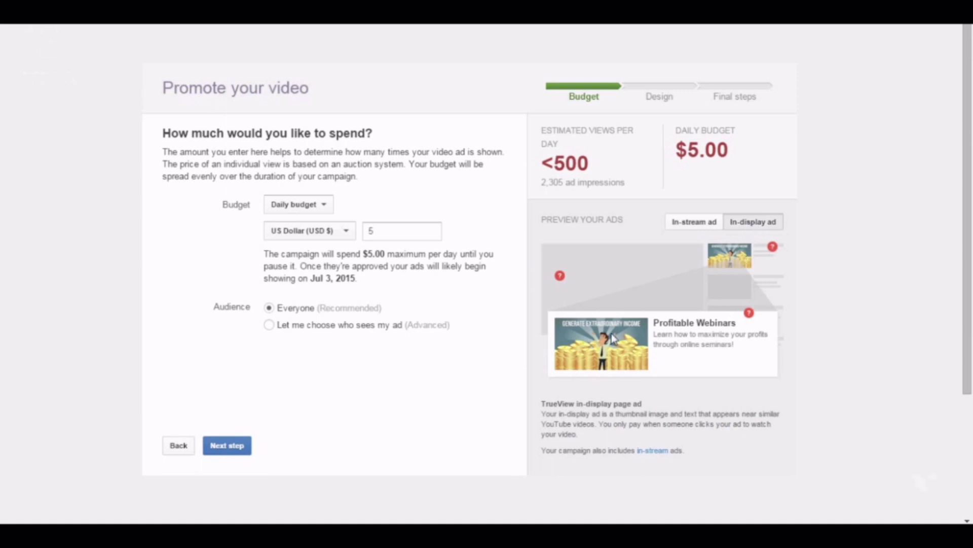
left_click(703, 223)
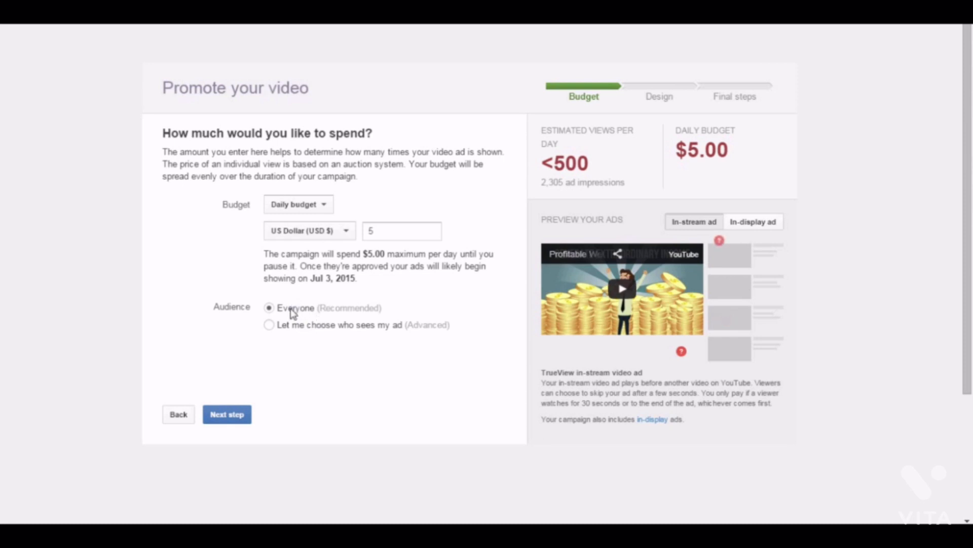
left_click(268, 326)
left_click(276, 310)
left_click(242, 420)
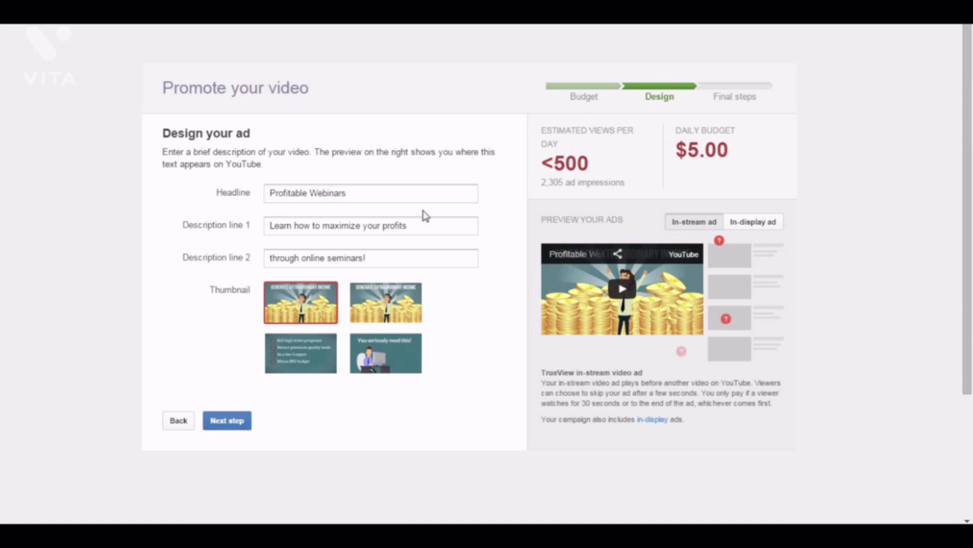
Check the Profitable Webinars headline and both description lines, then preview as an in-display ad.
left_click(385, 193)
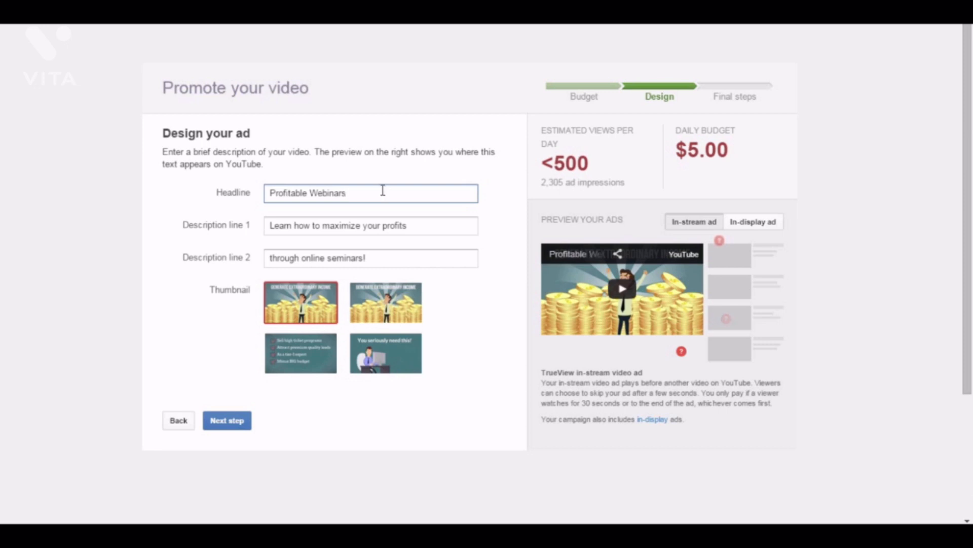
left_click(380, 225)
left_click(395, 258)
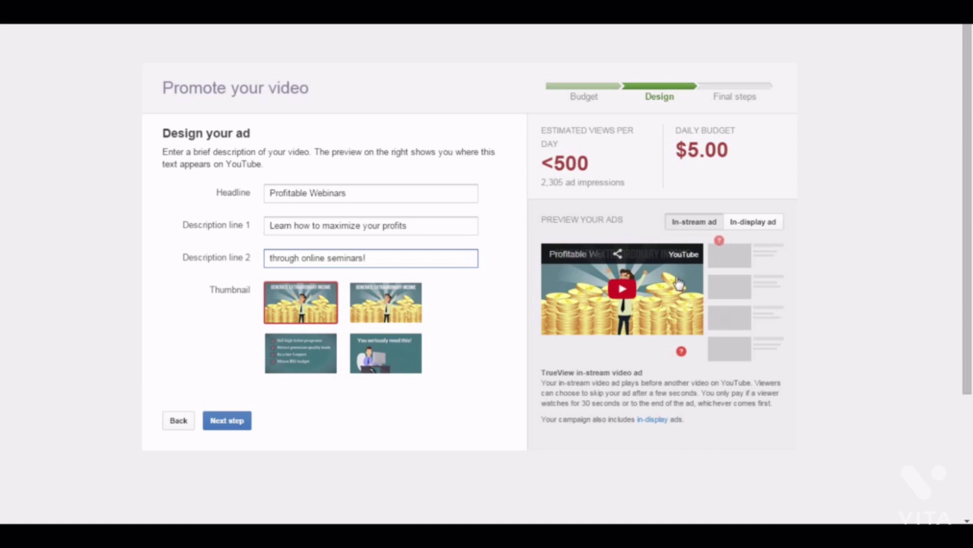
left_click(743, 225)
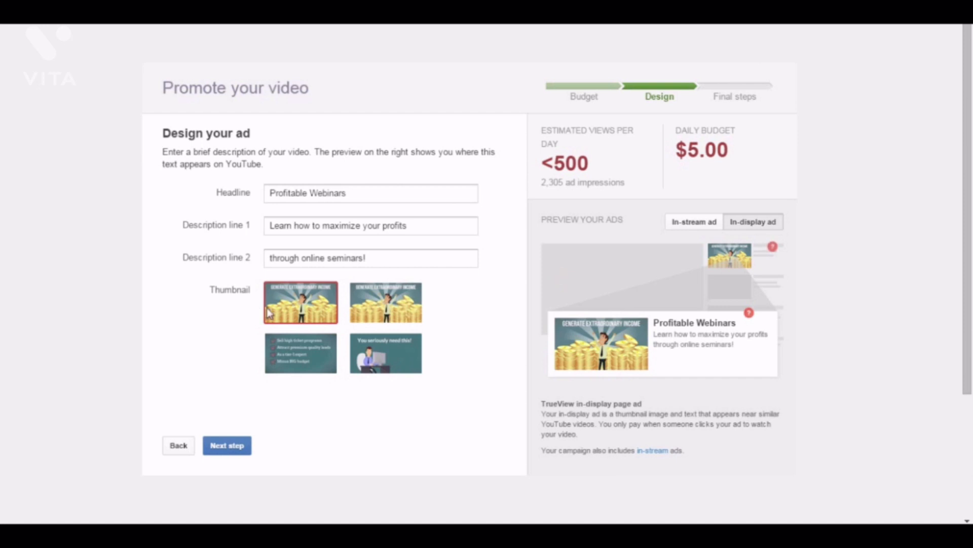
Try the other thumbnails, settle on the first gold coins image, and finish the design.
left_click(404, 319)
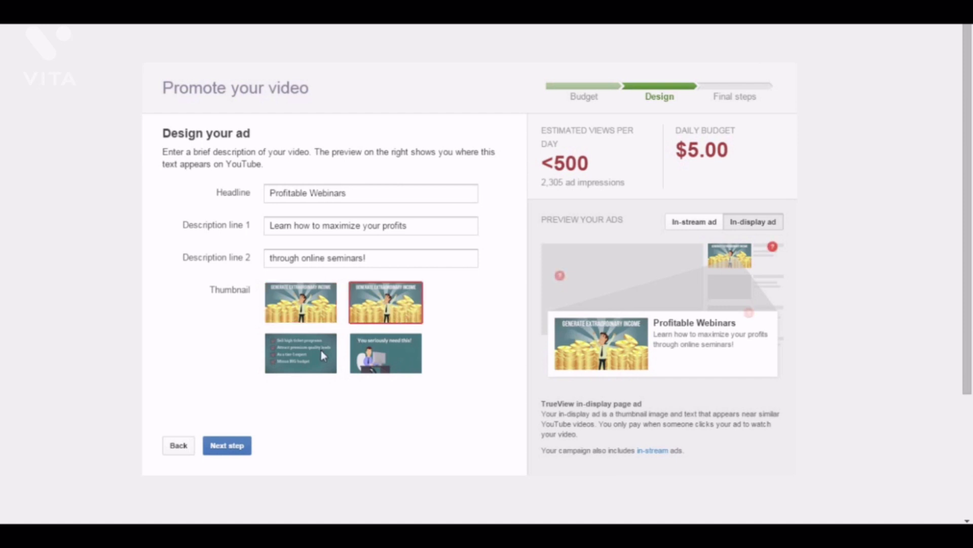
left_click(369, 357)
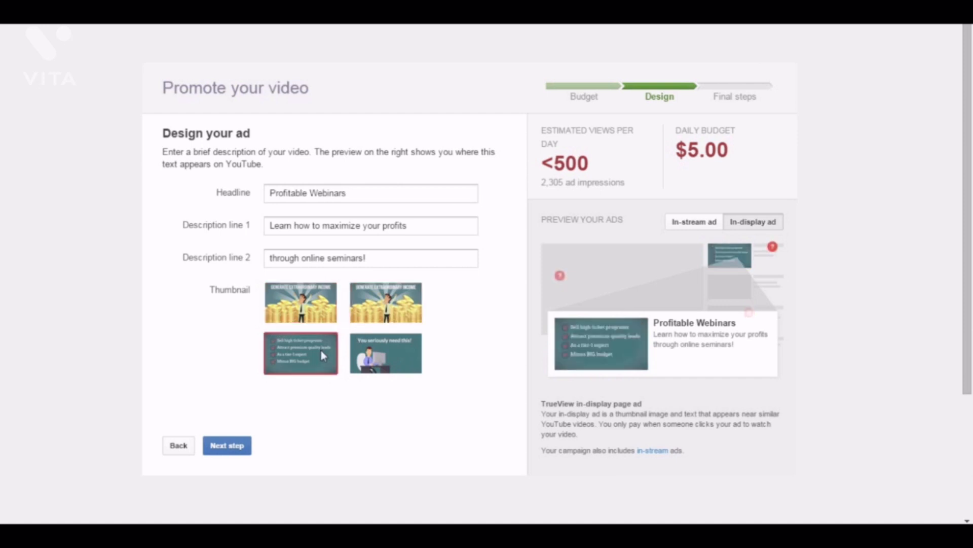
left_click(303, 312)
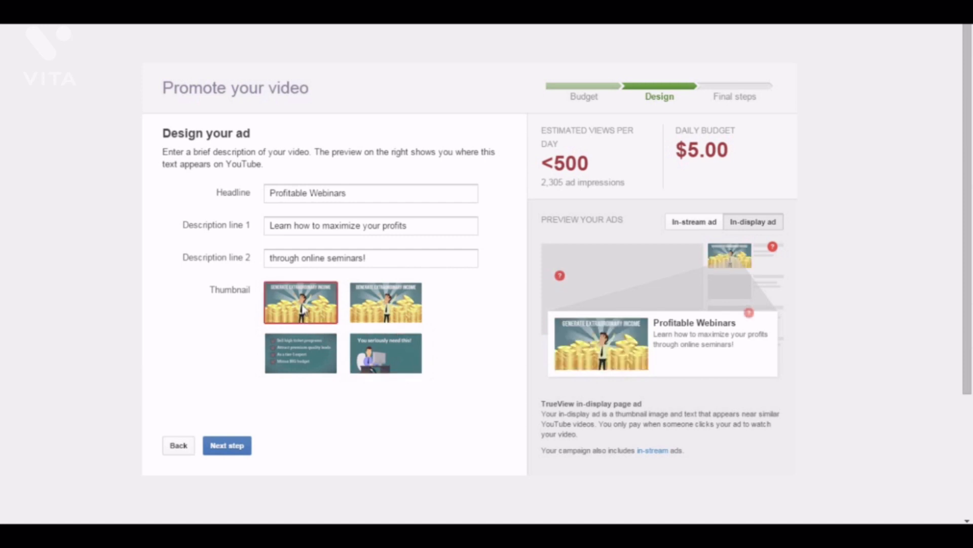
left_click(276, 366)
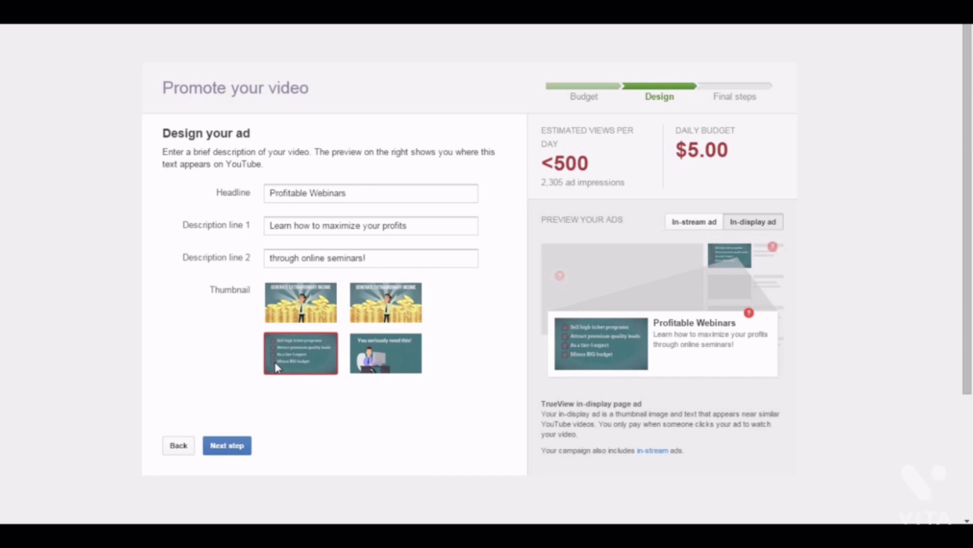
left_click(306, 303)
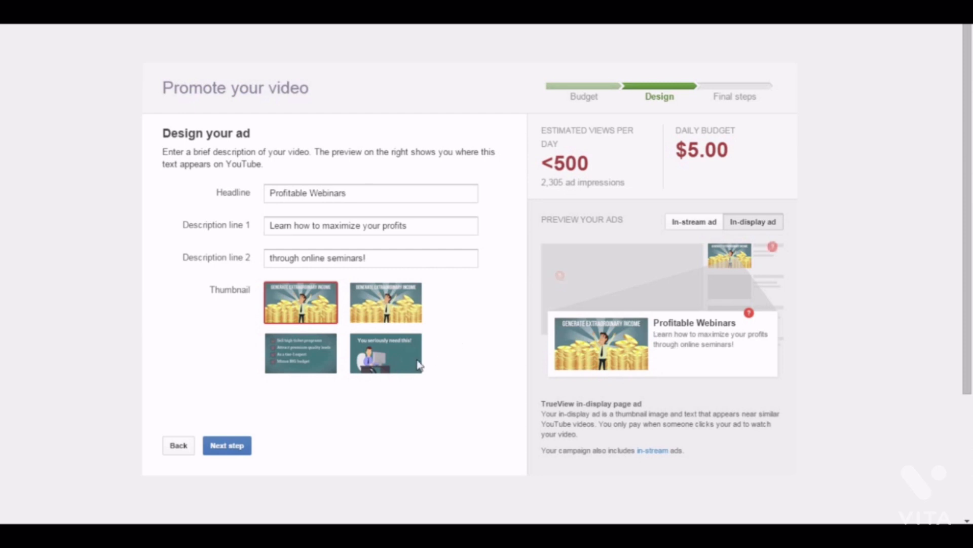
left_click(223, 448)
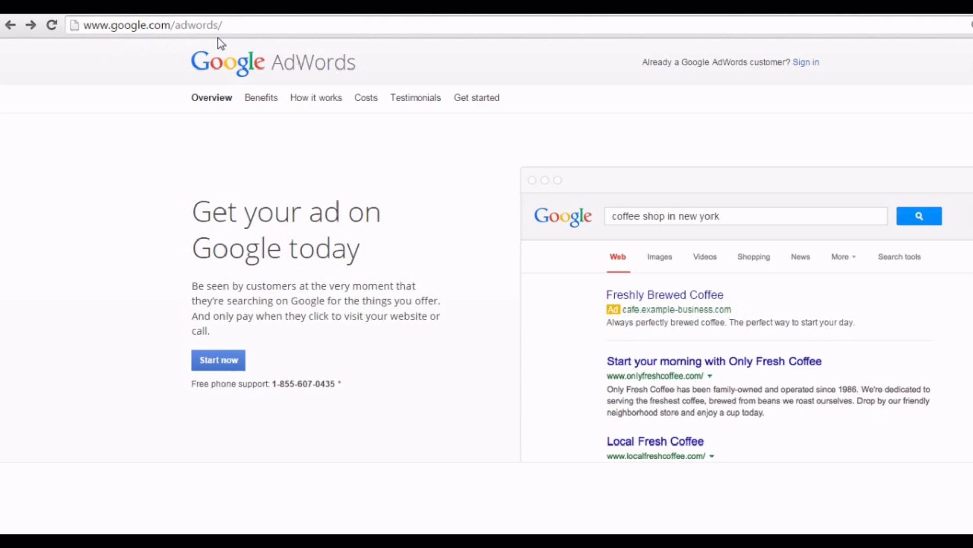
Start an AdWords account with the user's Gmail address, keeping United States, Pacific Time and US Dollar.
left_click(229, 369)
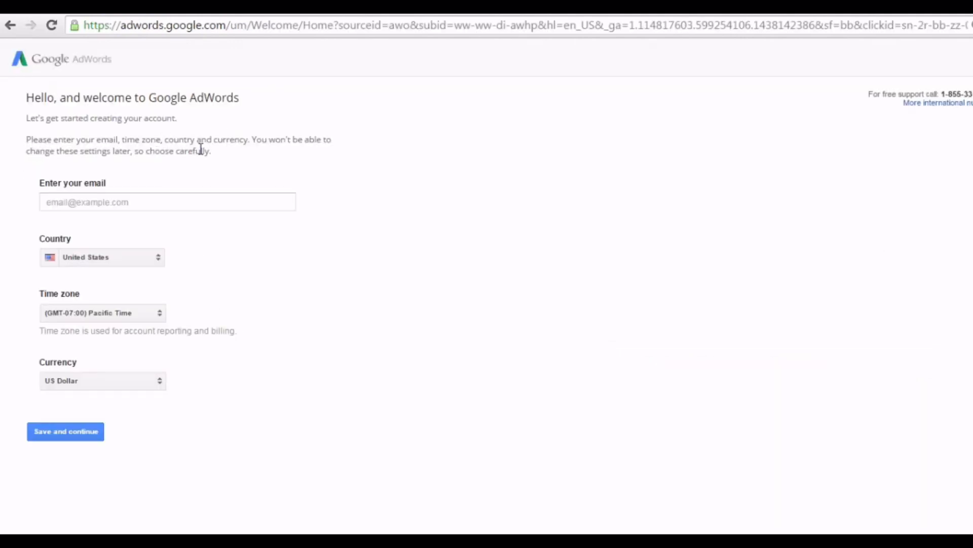
left_click(183, 204)
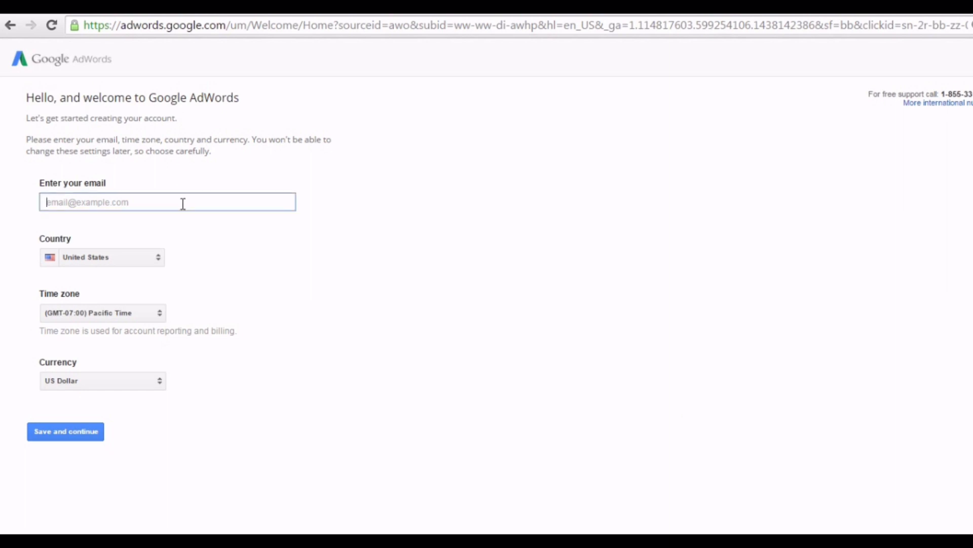
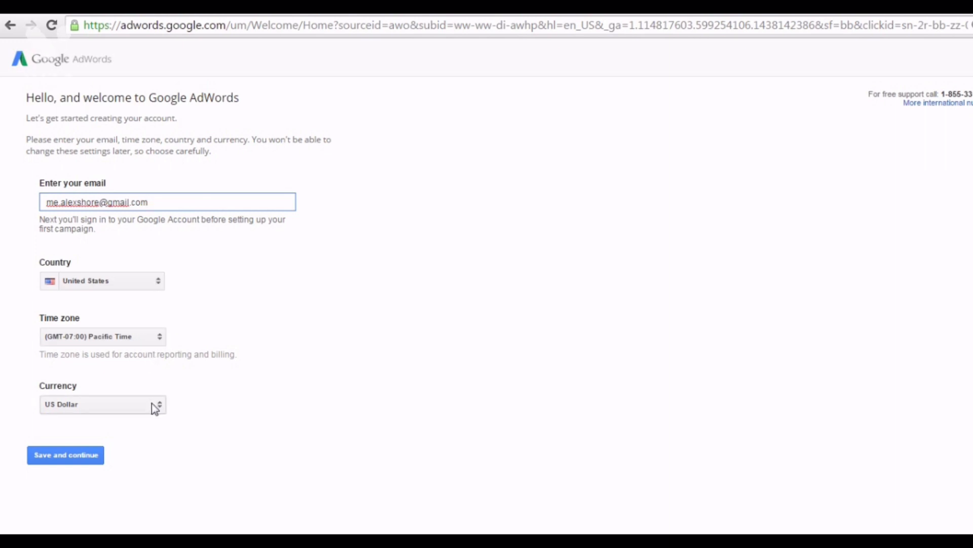
left_click(71, 459)
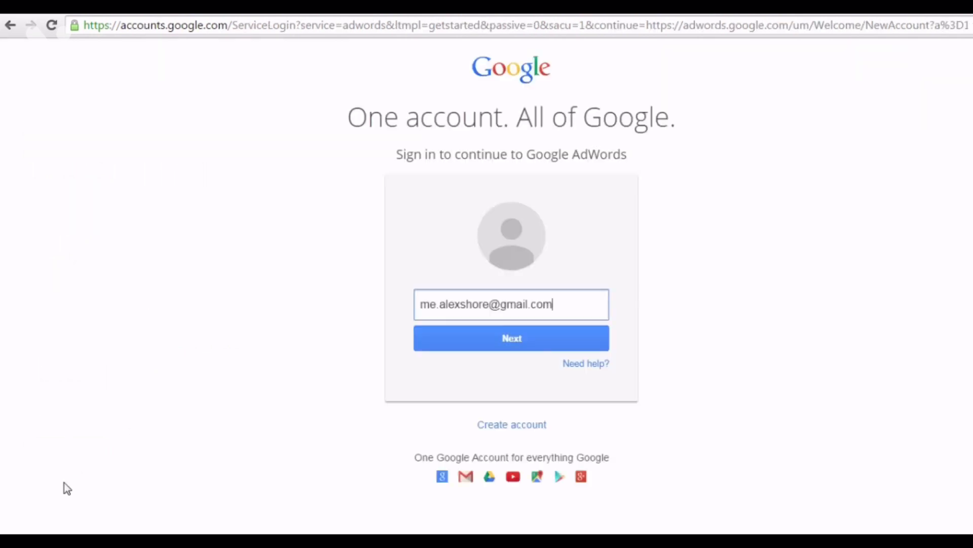
Sign in to the Google account with its password to open AdWords.
left_click(515, 342)
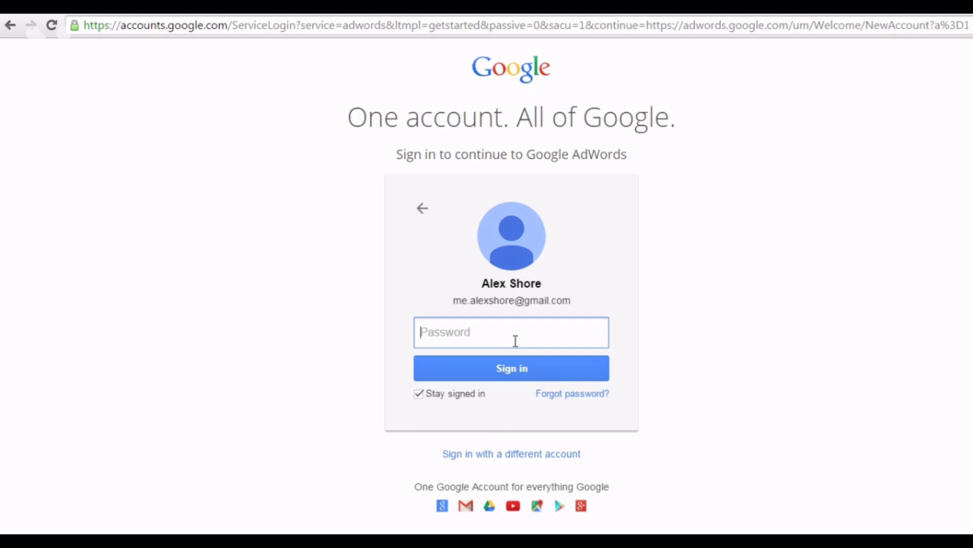
type("••••••••••••")
left_click(539, 369)
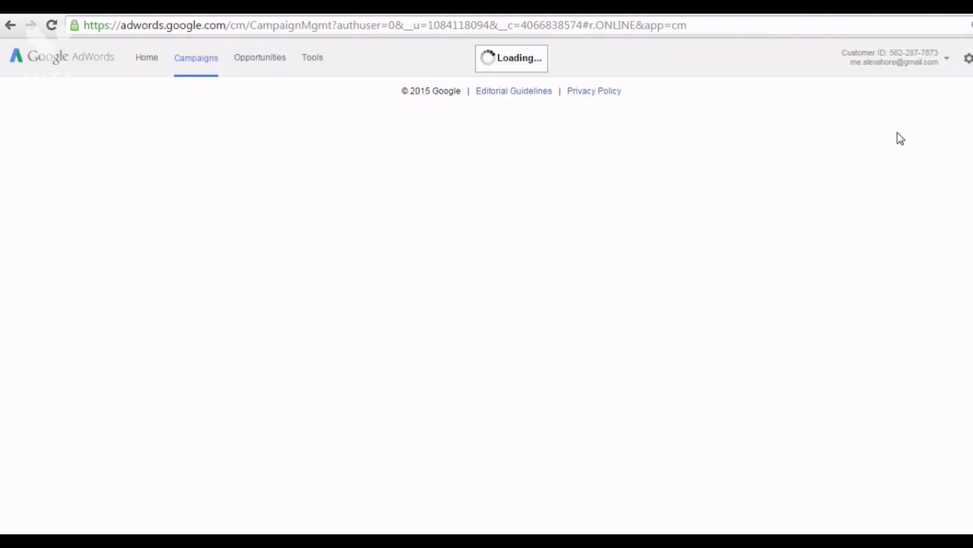